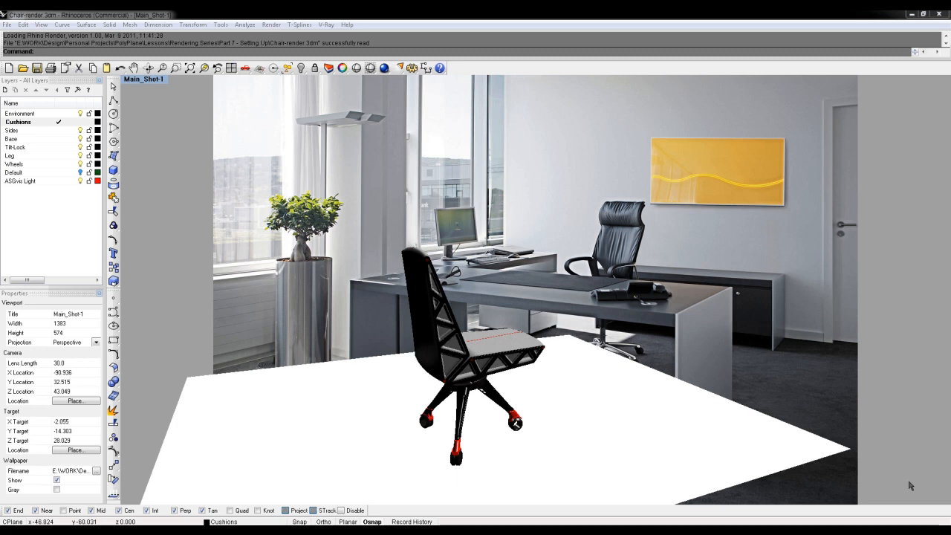
- Check that V-Ray for Rhino is set as the current renderer
click(329, 26)
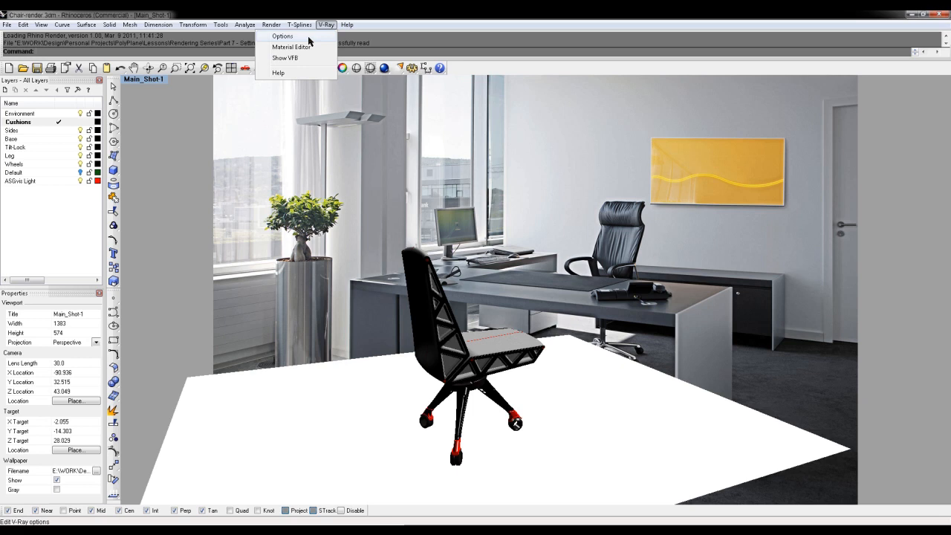
mouse_move(346, 27)
mouse_move(274, 26)
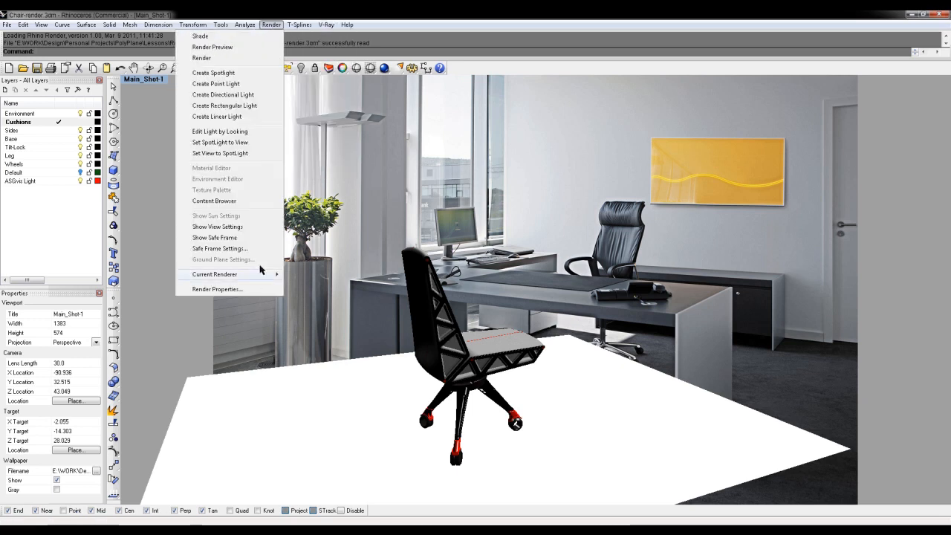
mouse_move(264, 275)
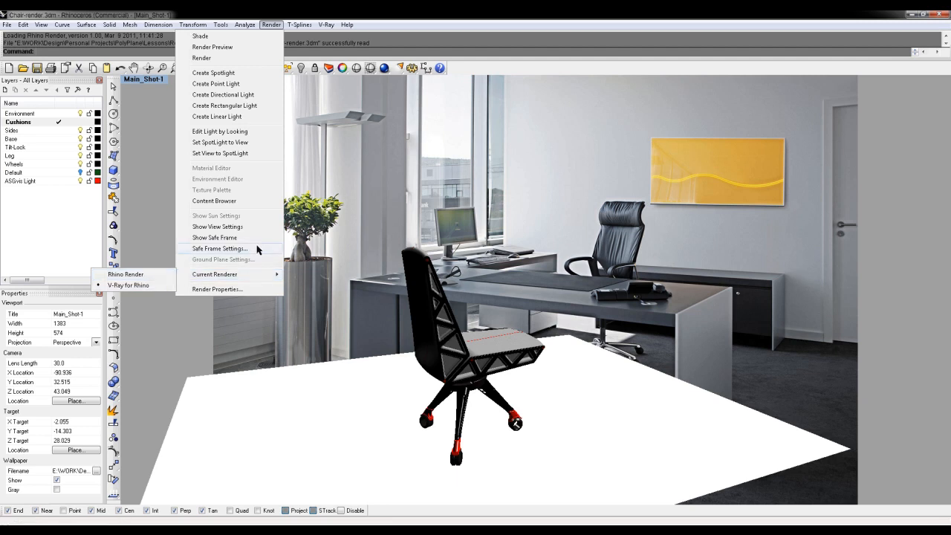
click(352, 14)
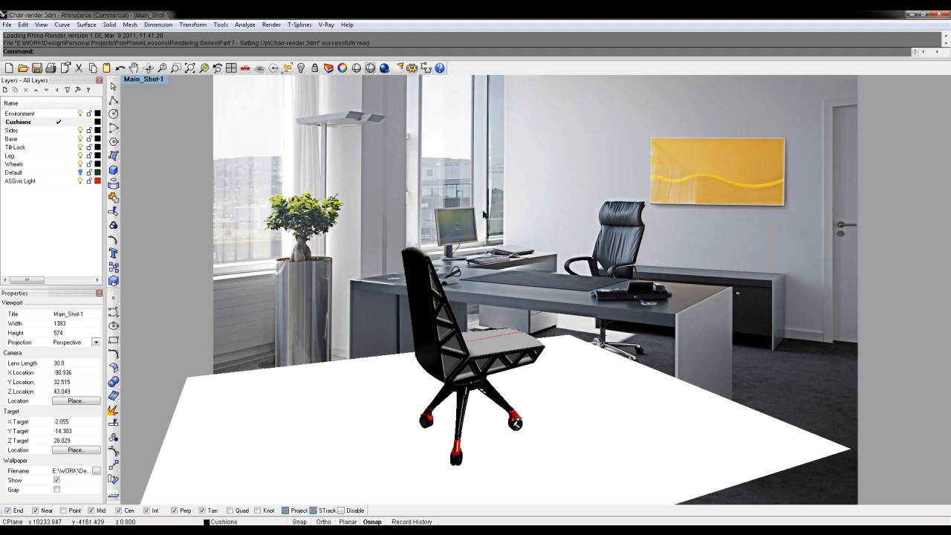
- Show the V-Ray Express Quality Options toolbar, place it over the viewport and load the Very High Quality render preset
right_click(525, 70)
drag(642, 101, 639, 269)
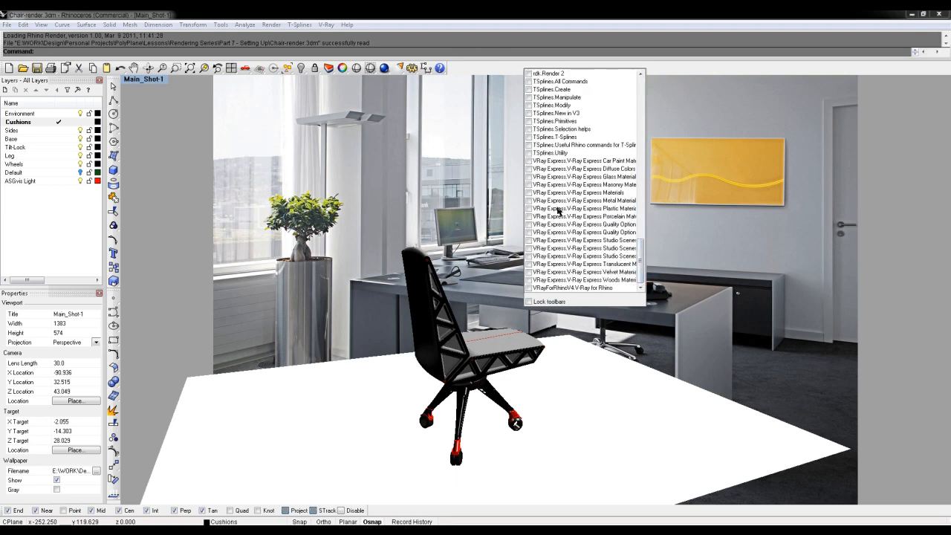
click(529, 233)
drag(656, 153, 214, 215)
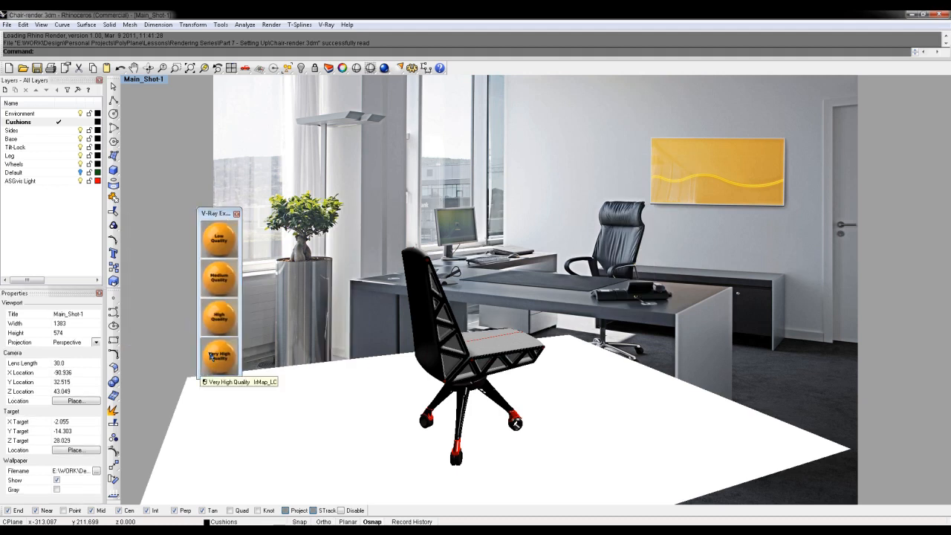
click(213, 357)
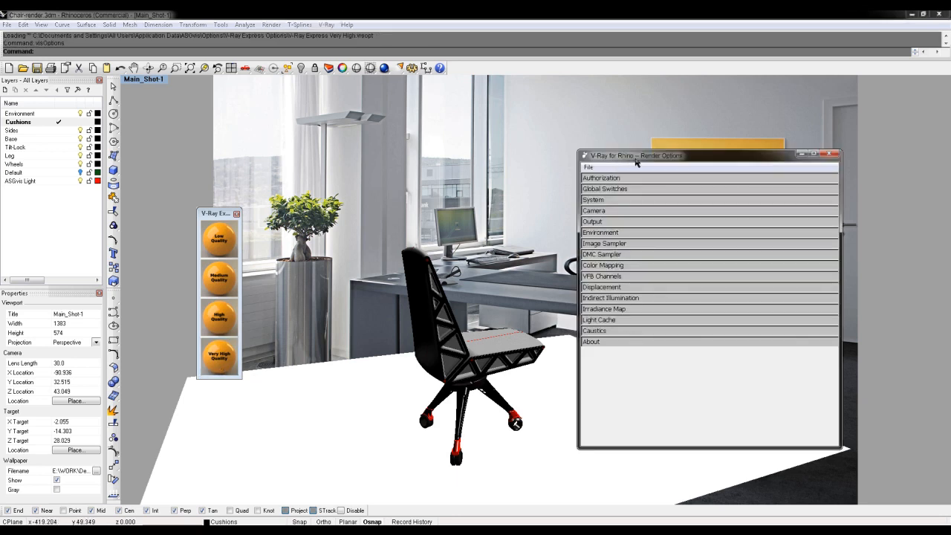
- Review the Global Switches, Output and VFB Channels sections of the render options
click(626, 190)
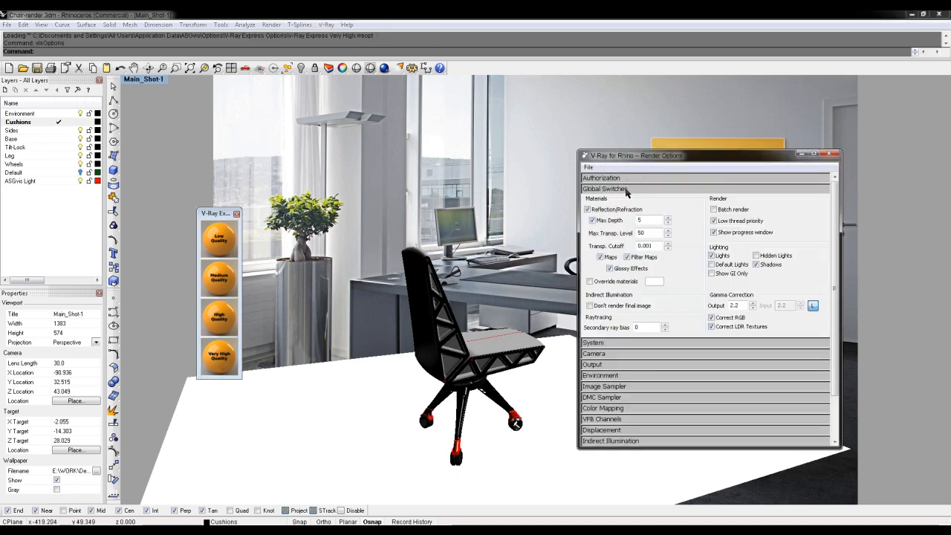
click(626, 190)
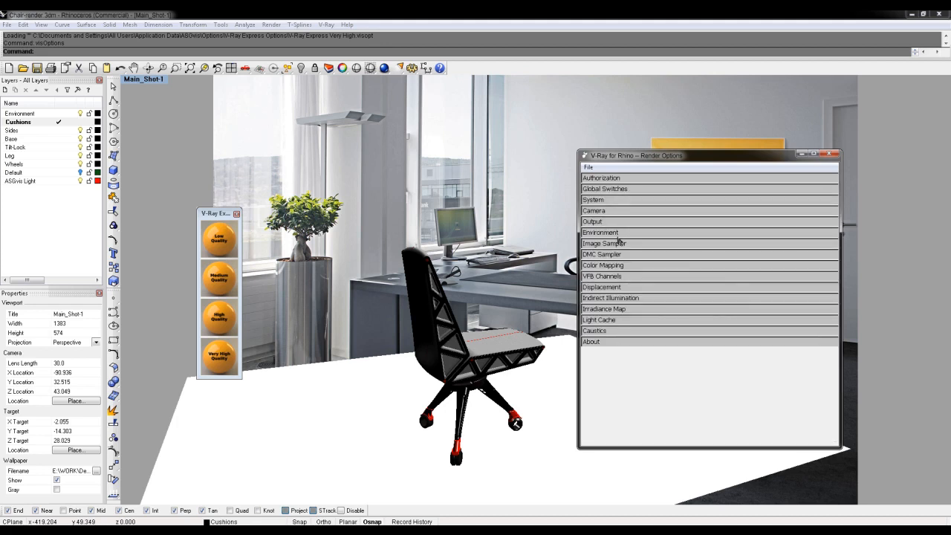
click(626, 223)
click(626, 224)
click(620, 275)
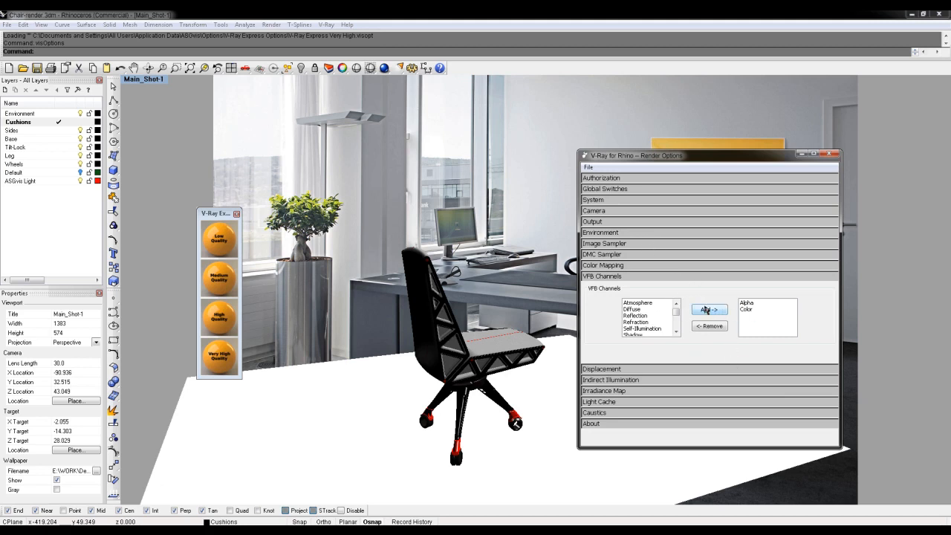
click(661, 277)
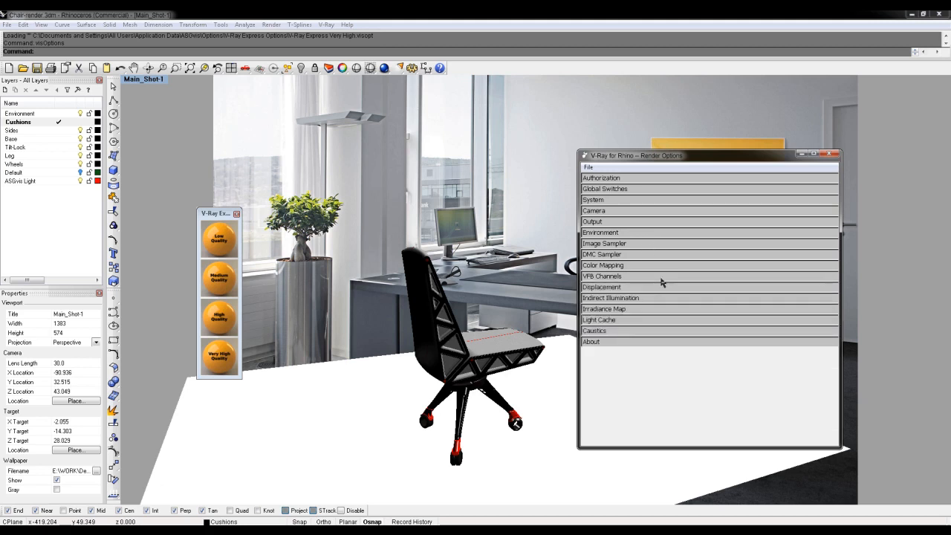
- Override the viewport output size with the 1280x960 preset and match the image aspect to the current view
click(625, 223)
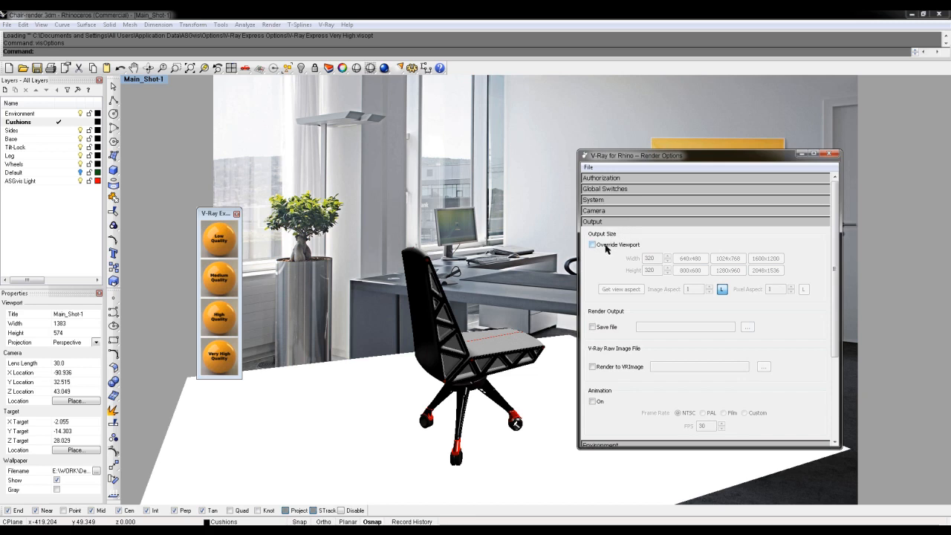
click(606, 247)
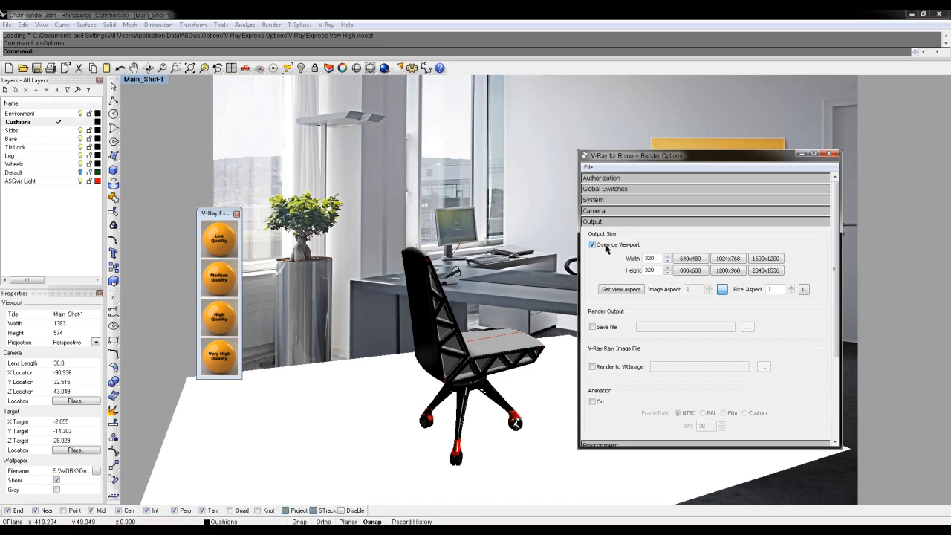
click(728, 272)
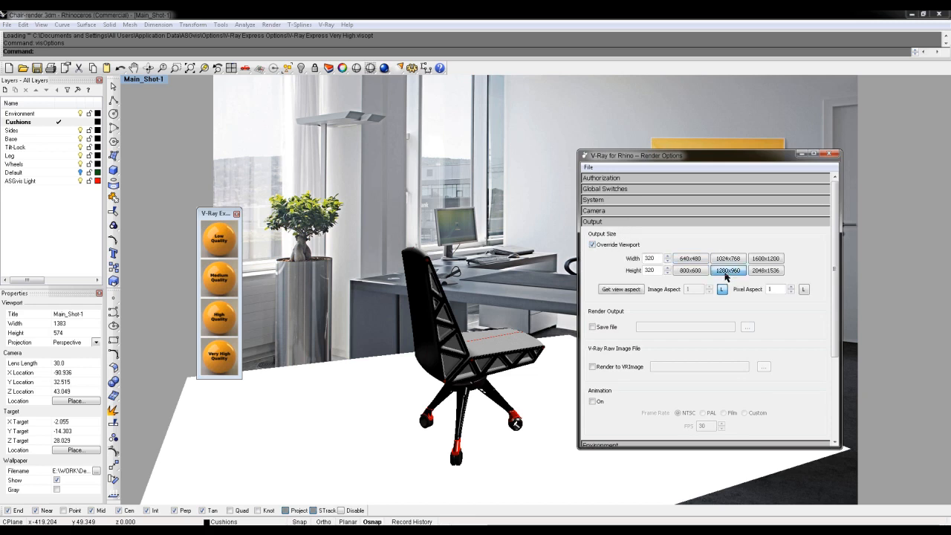
click(624, 291)
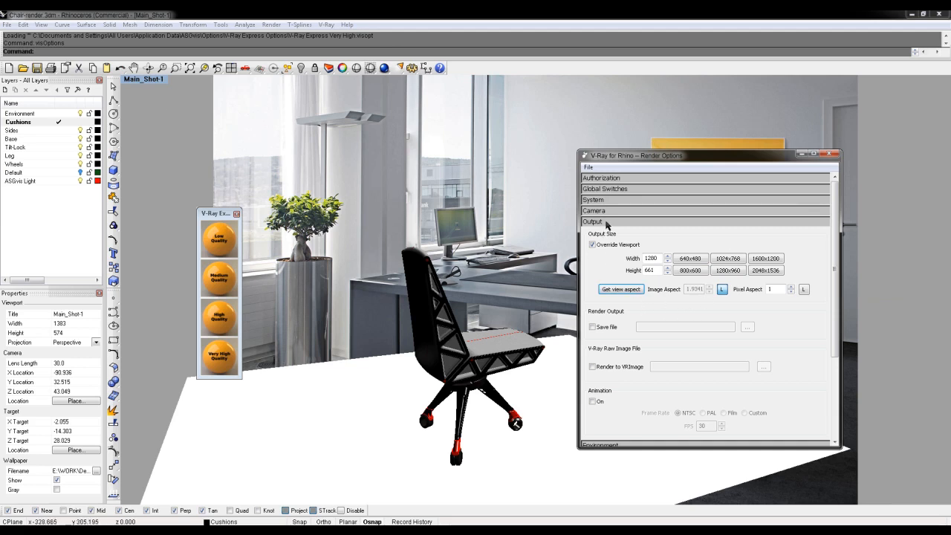
- Restore the four-viewport layout, update the output aspect to the resized Main_Shot-1 view, and move the render options clear of it
double_click(135, 80)
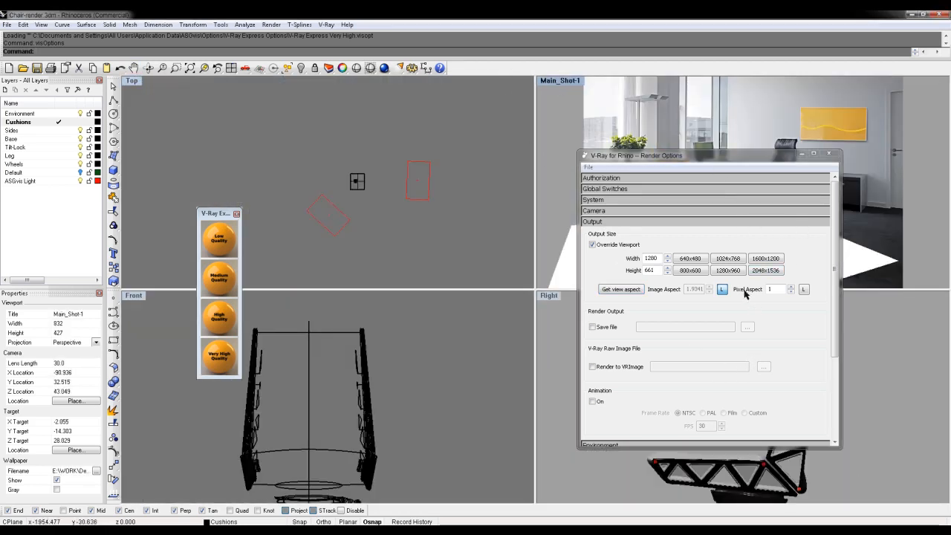
click(627, 289)
drag(668, 157, 232, 92)
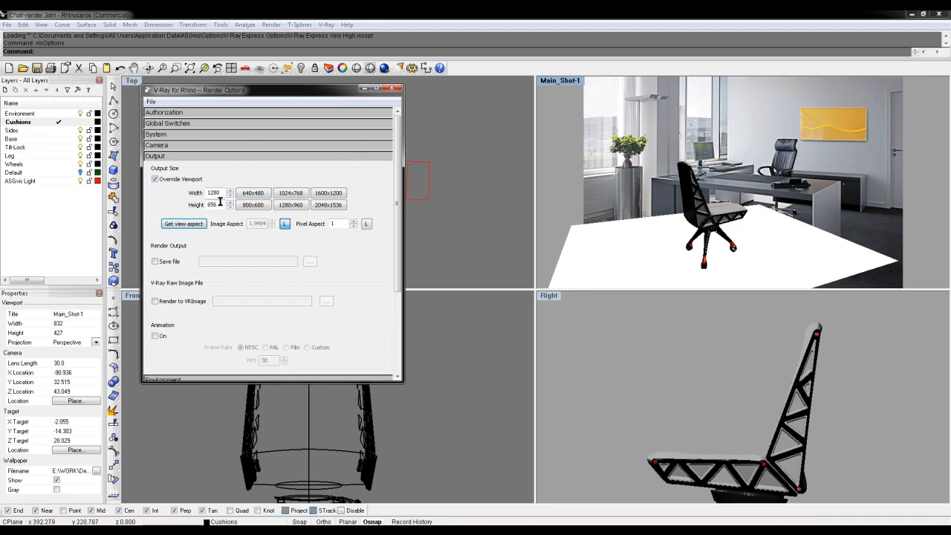
- Set the environment's background colour to White
drag(398, 163, 398, 254)
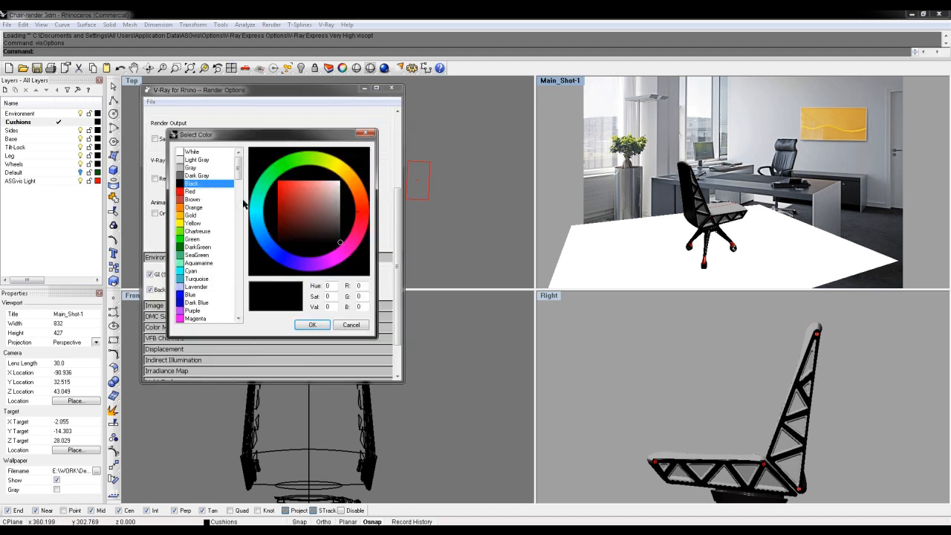
click(191, 152)
click(311, 325)
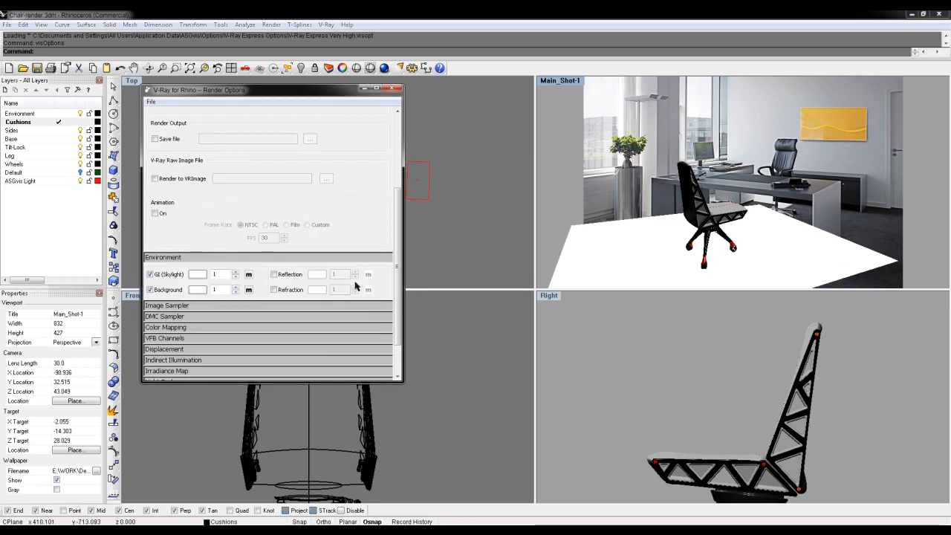
- Enable the reflection environment and give it a Bitmap texture
click(274, 275)
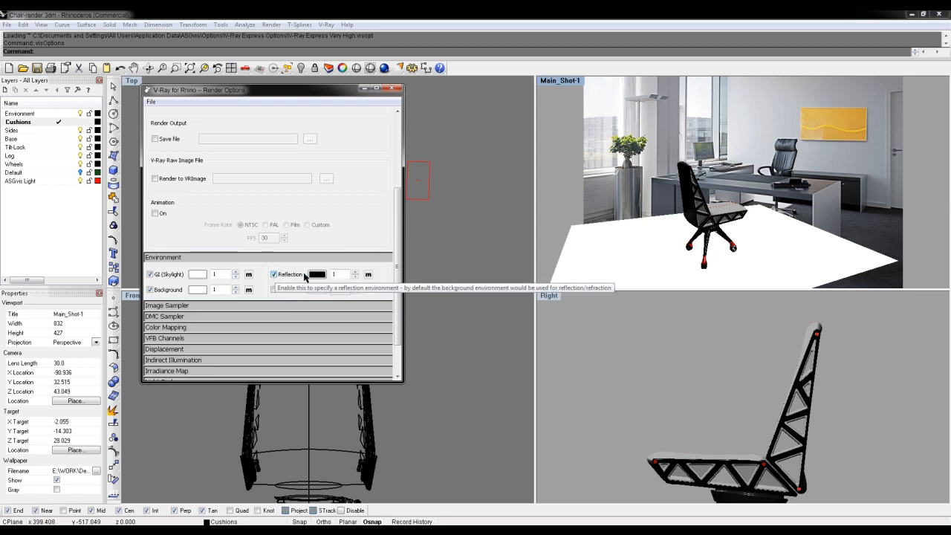
click(369, 277)
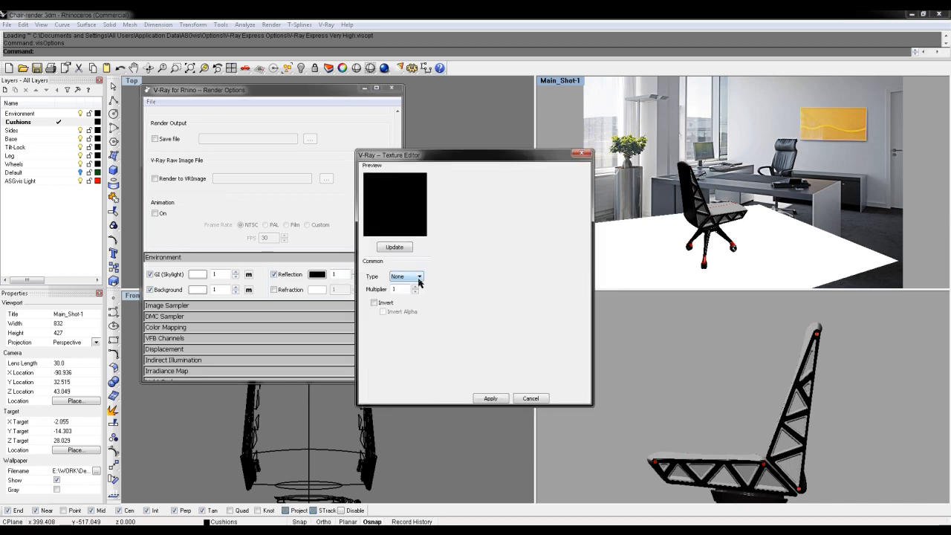
click(419, 277)
click(402, 292)
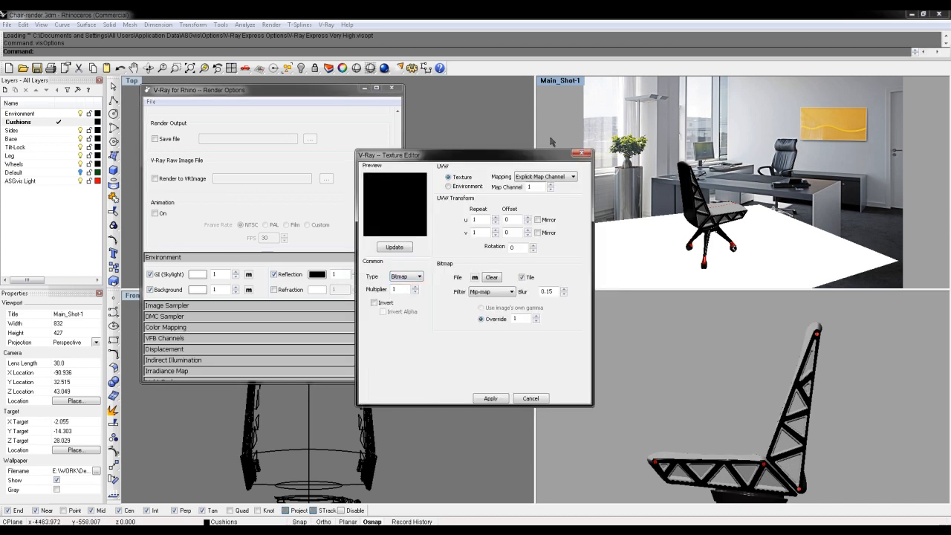
- Switch the reflection bitmap's UVW to Environment with mirror_ball mapping
click(557, 176)
click(457, 186)
click(450, 186)
click(541, 180)
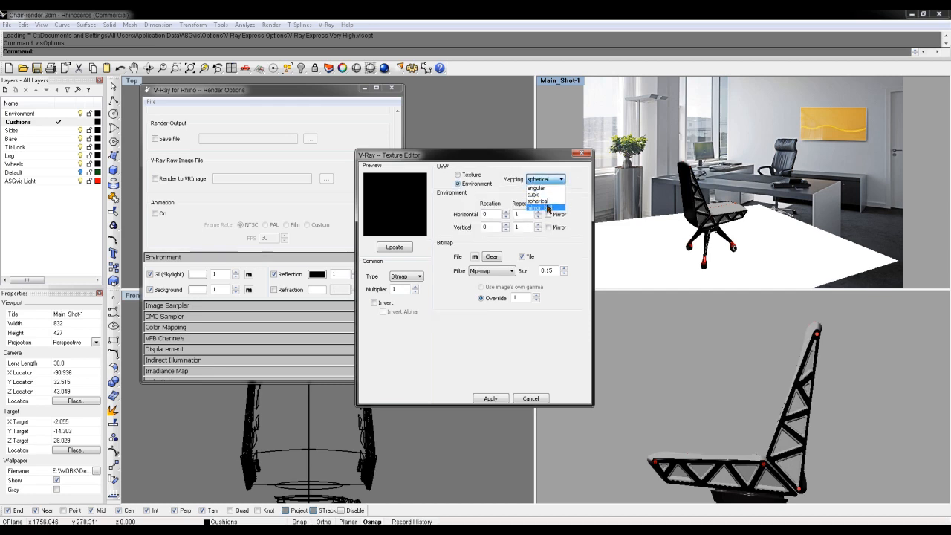
click(547, 207)
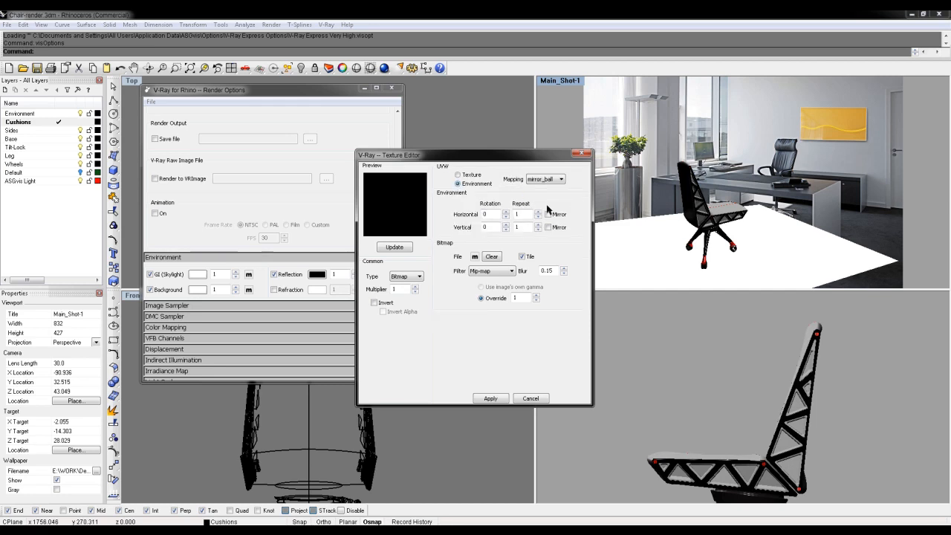
- Load IndustrialKitchen-SkyLight.hdr as the reflection bitmap, update its preview and apply the texture
click(475, 257)
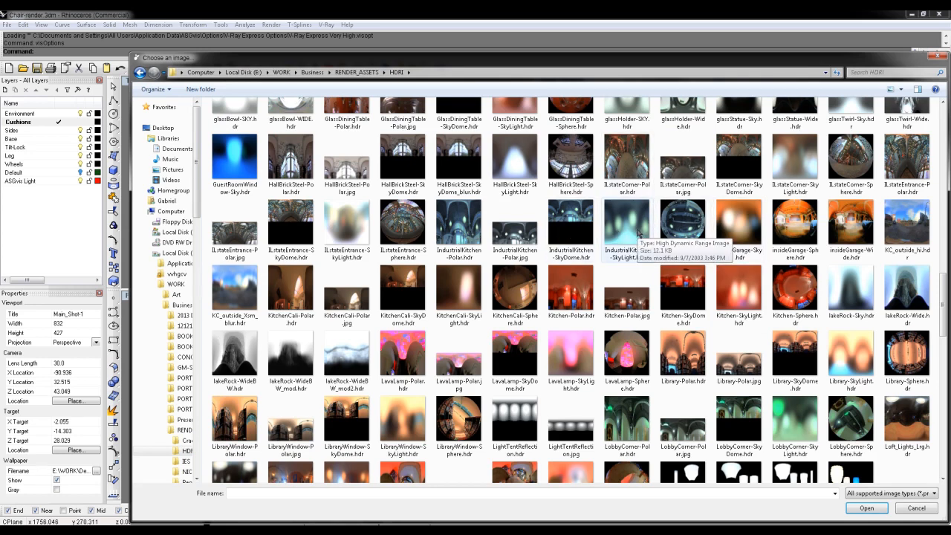
double_click(623, 236)
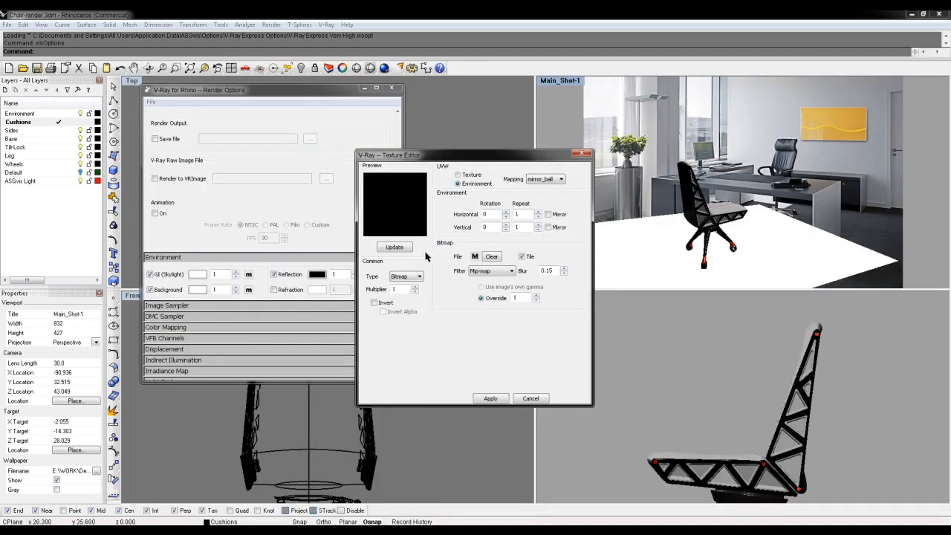
click(394, 247)
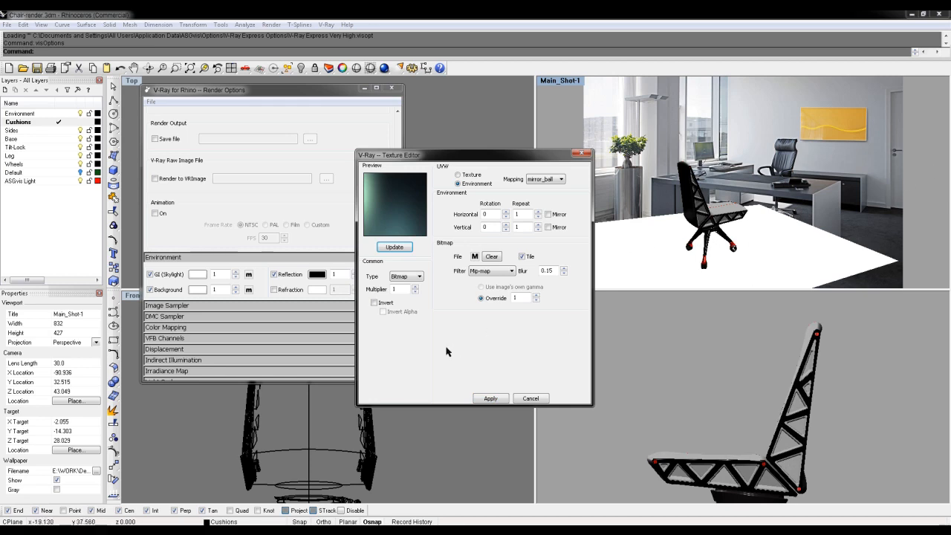
click(490, 399)
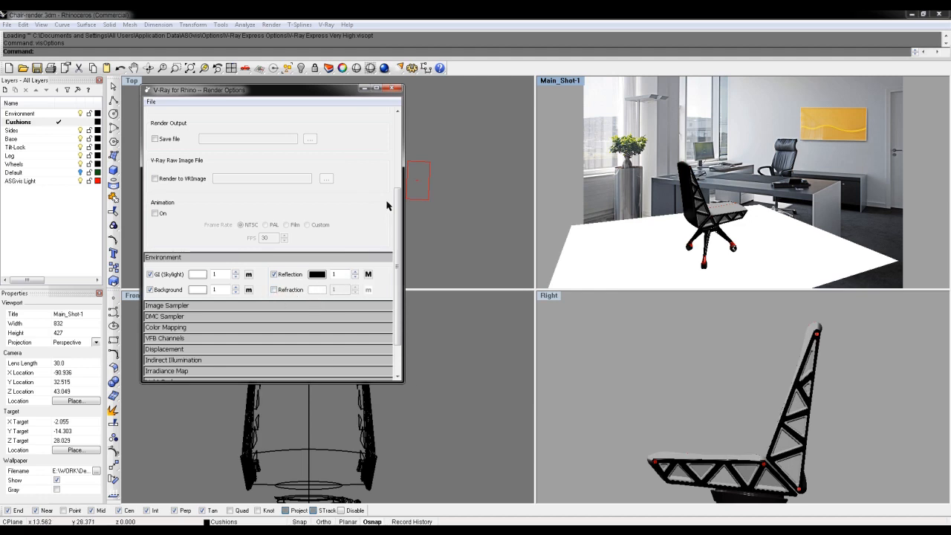
- Examine the Indirect Illumination and Irradiance Map settings, collapsing the render option sections after viewing them
mouse_move(399, 205)
mouse_down()
mouse_move(399, 238)
mouse_move(399, 209)
mouse_up()
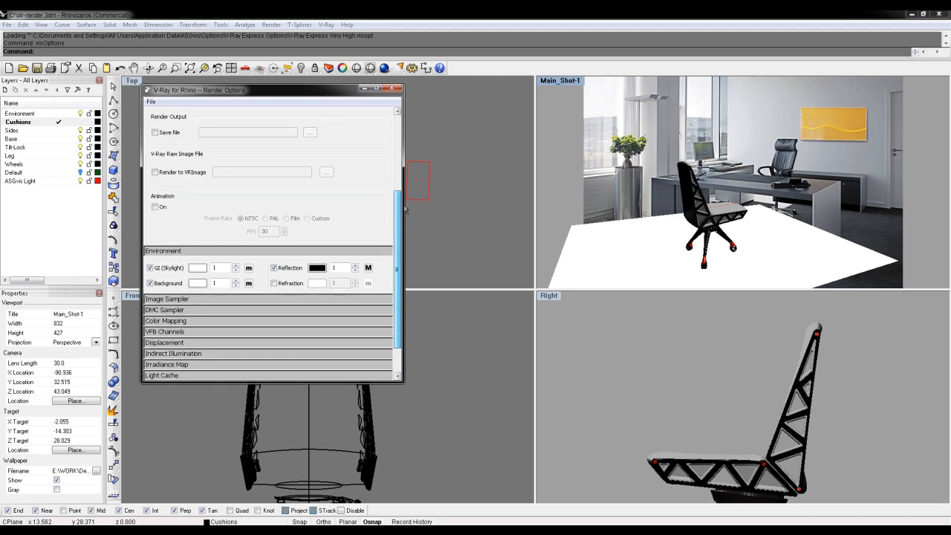
click(316, 252)
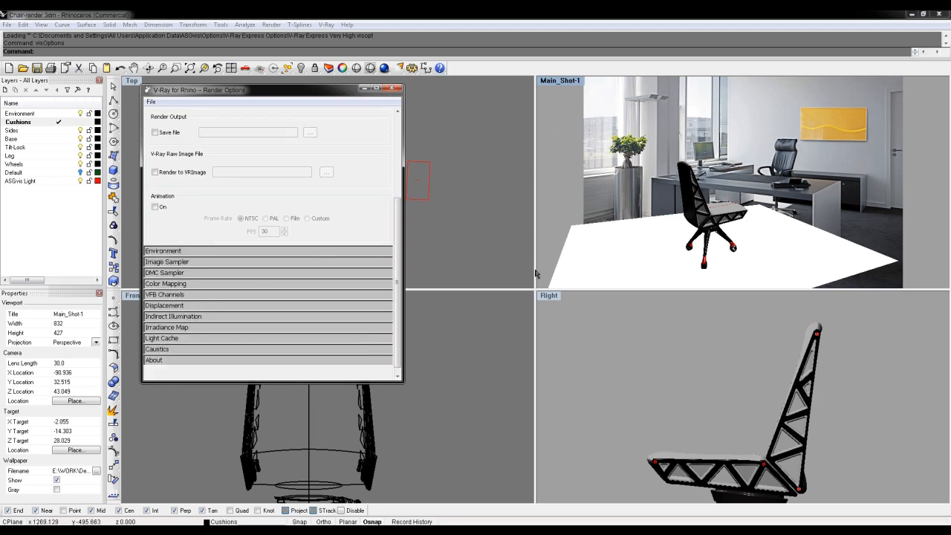
click(167, 317)
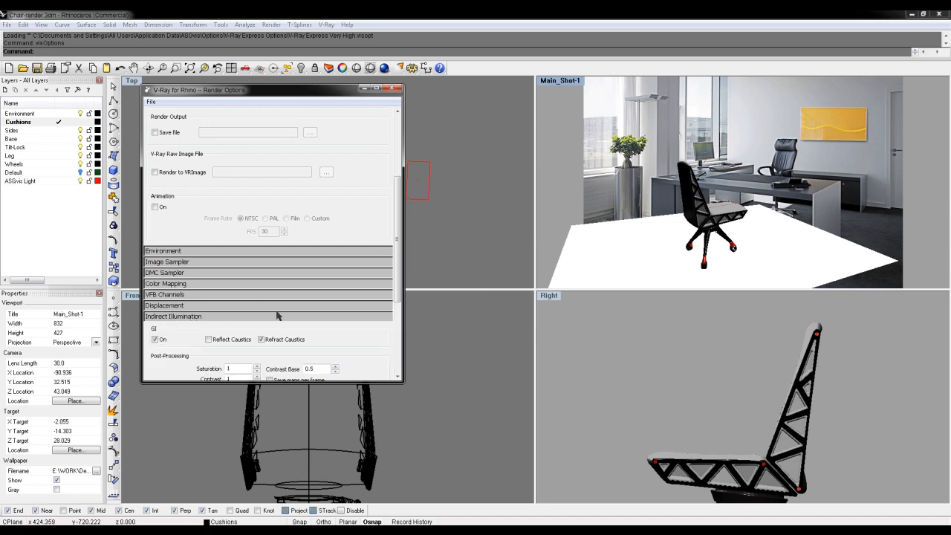
scroll(195, 321, down, 1)
click(190, 278)
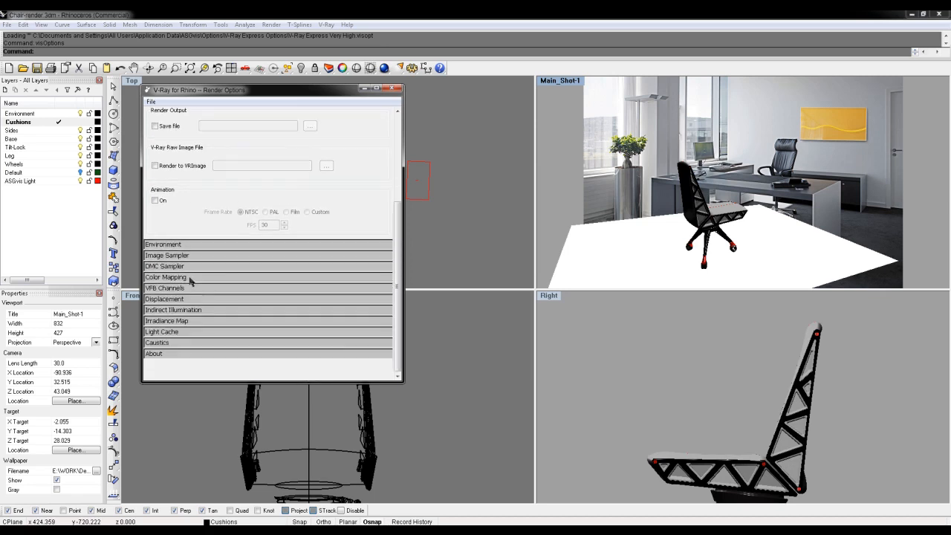
click(187, 318)
scroll(195, 297, down, 2)
click(208, 251)
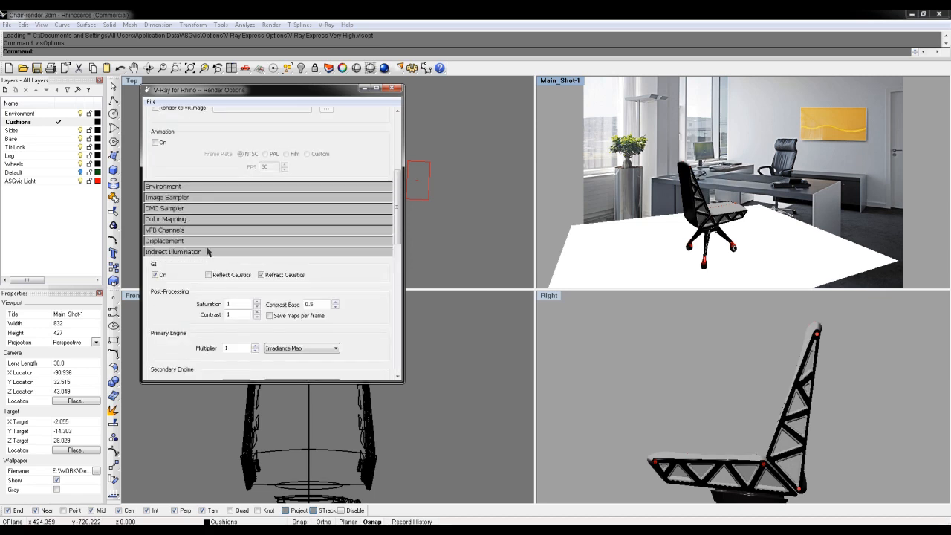
click(227, 253)
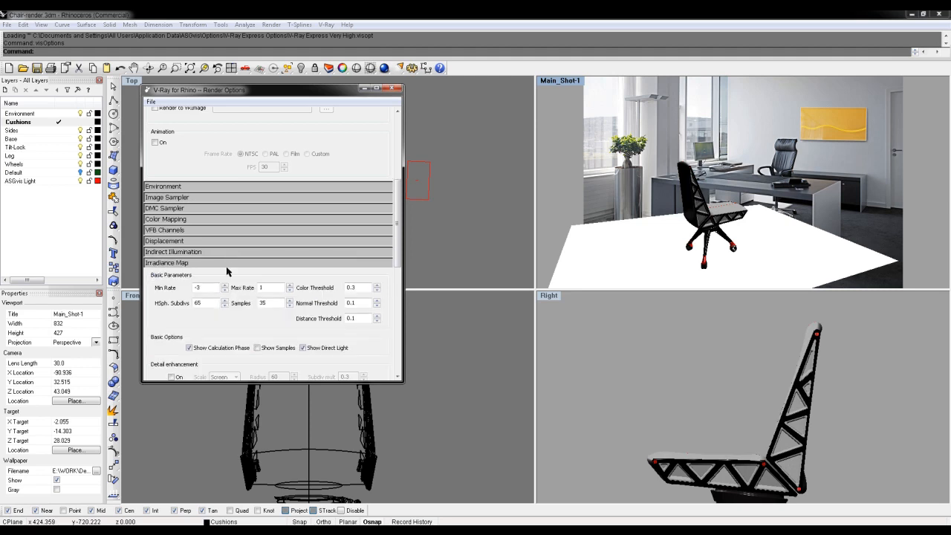
click(230, 263)
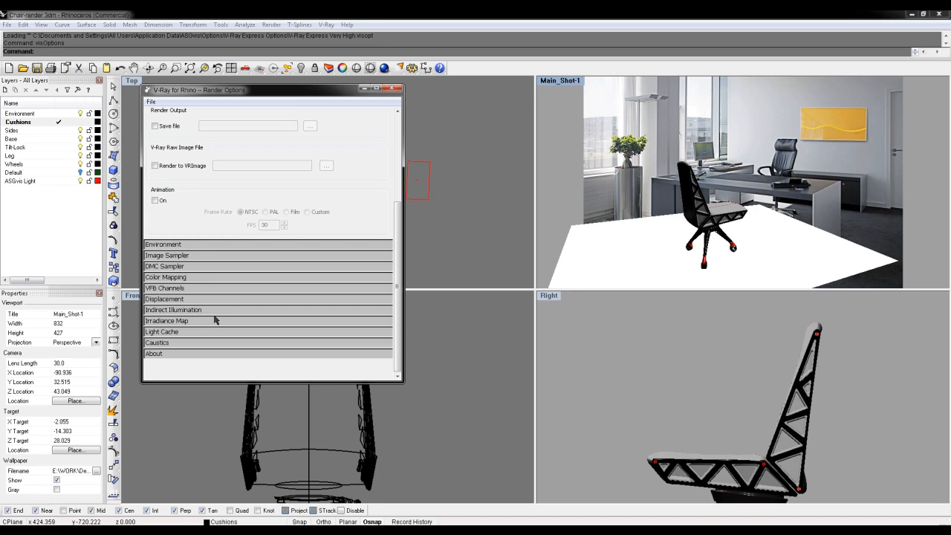
- Review the Environment, System and Global Switches render settings, collapsing each section after viewing it
scroll(187, 178, up, 5)
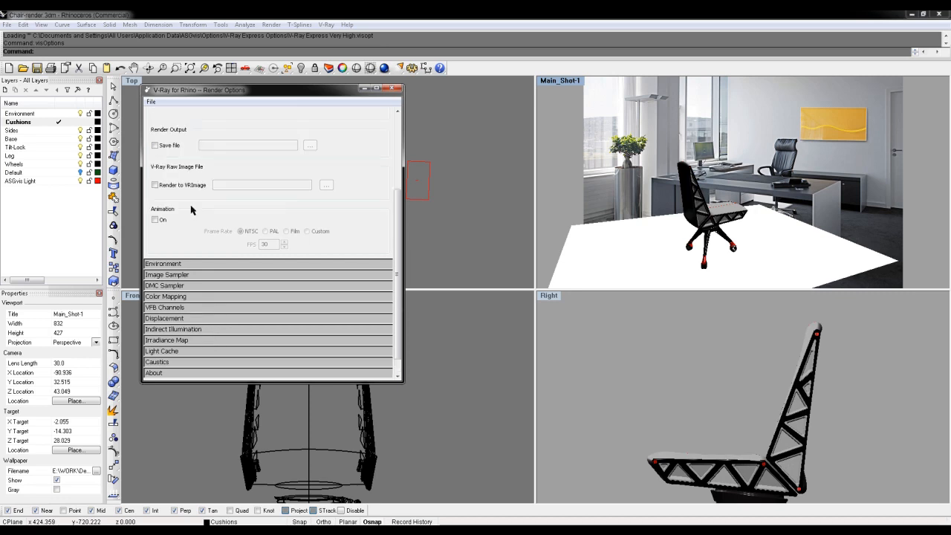
click(199, 157)
click(196, 168)
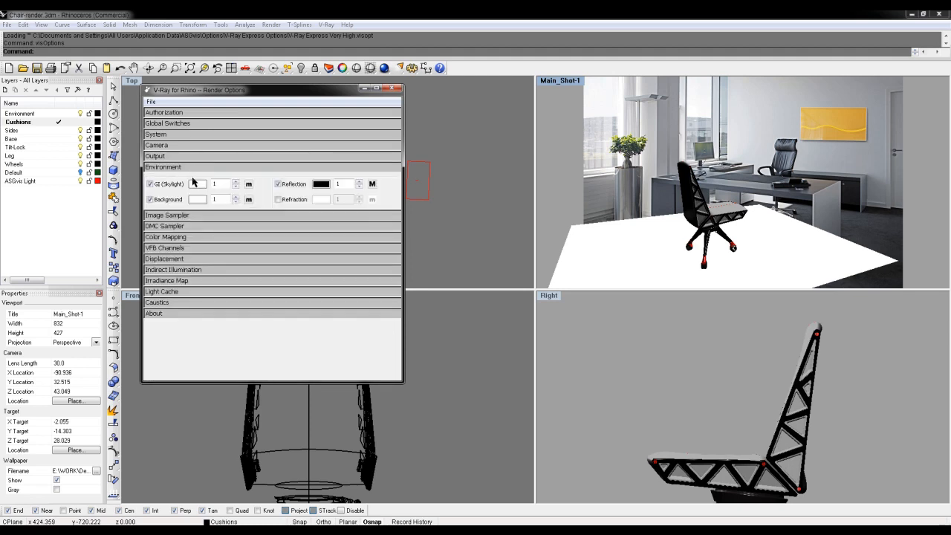
click(200, 168)
click(197, 134)
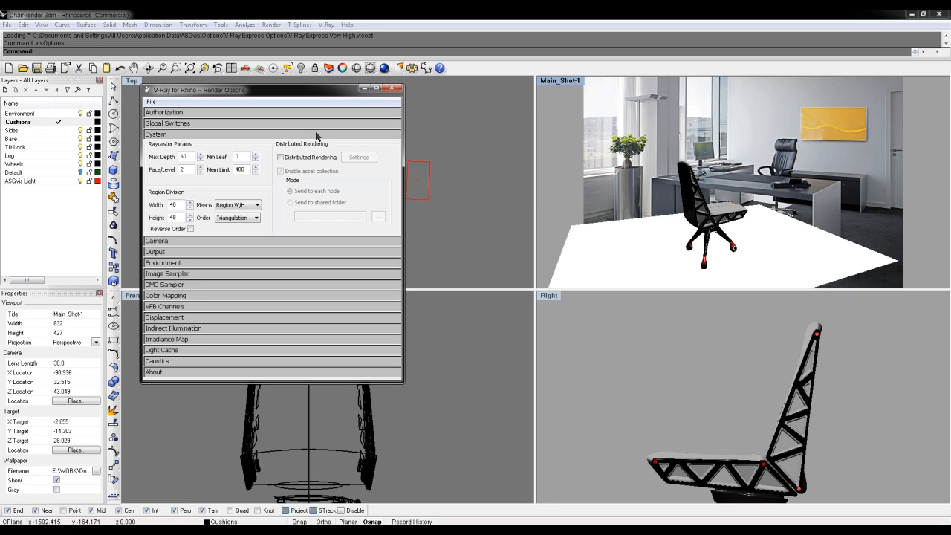
click(315, 135)
click(305, 124)
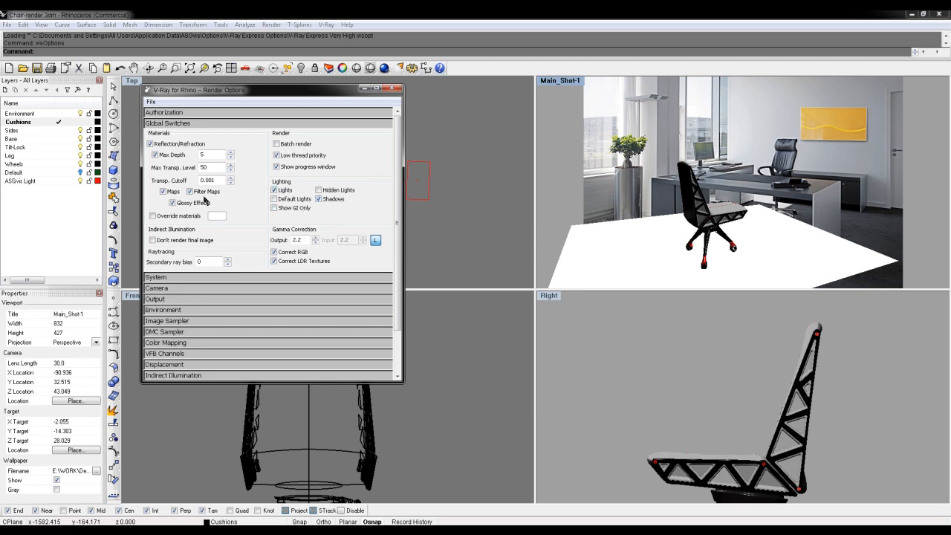
click(230, 121)
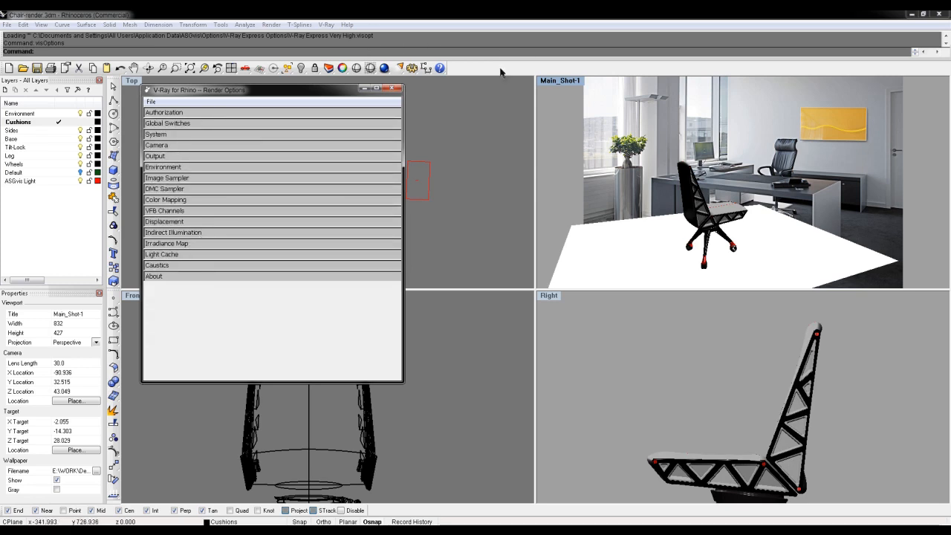
- Minimize the render options window, restore the Main_Shot-1 named view in the perspective viewport and render it
drag(318, 93, 350, 176)
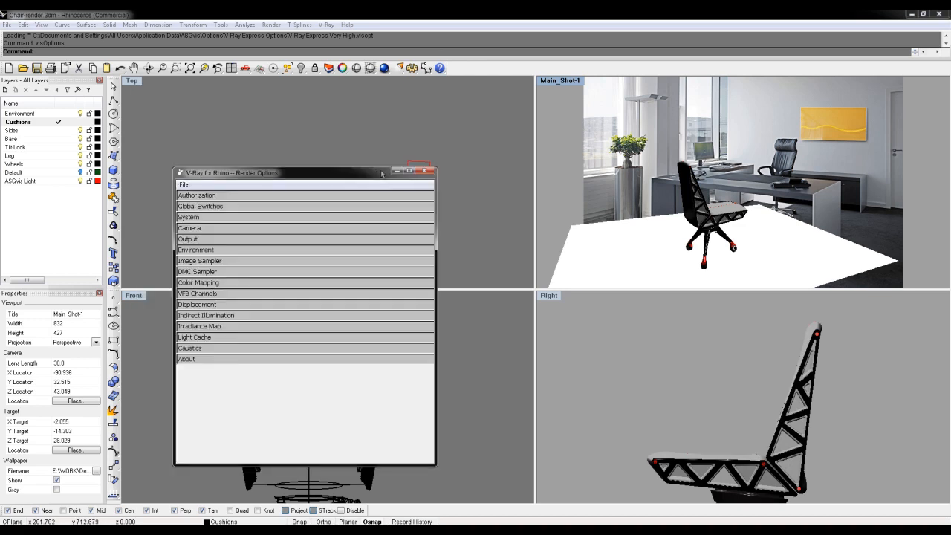
click(396, 171)
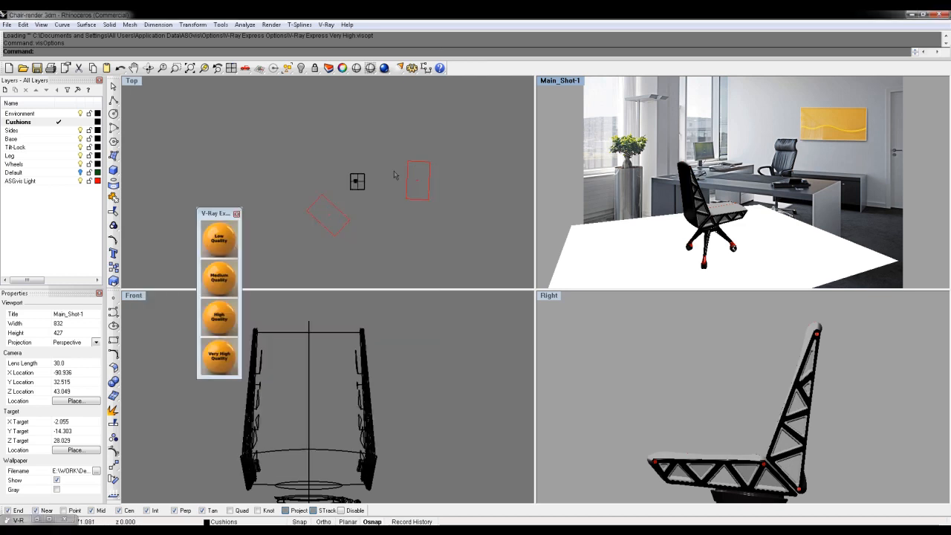
click(544, 84)
mouse_move(563, 237)
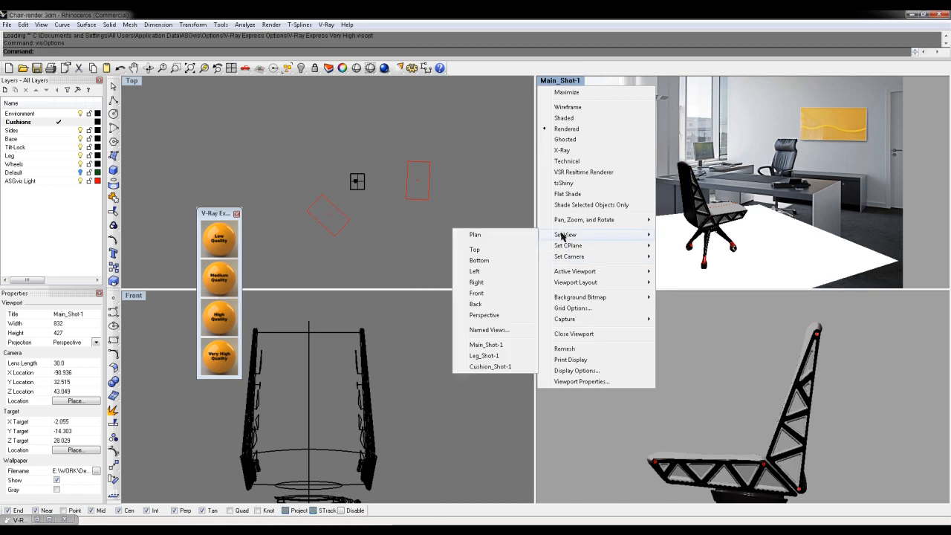
click(490, 346)
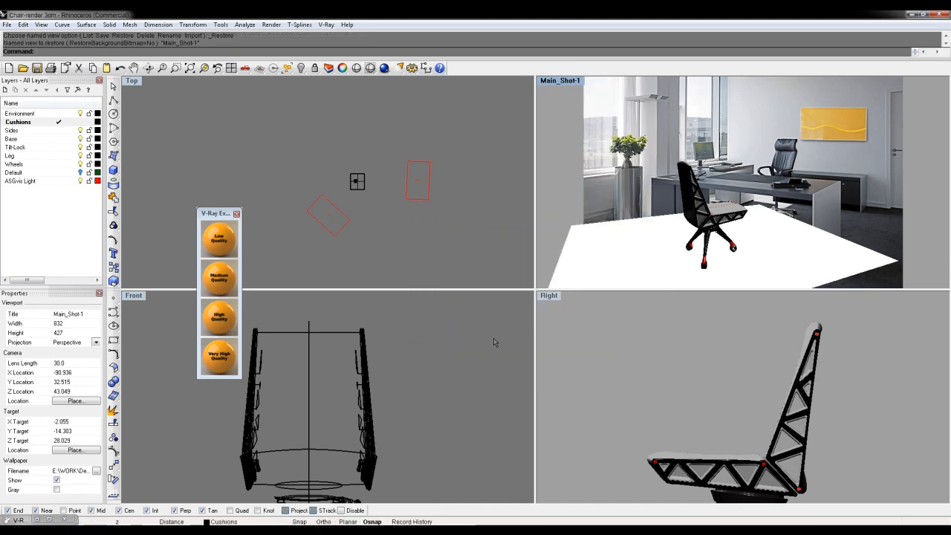
click(385, 68)
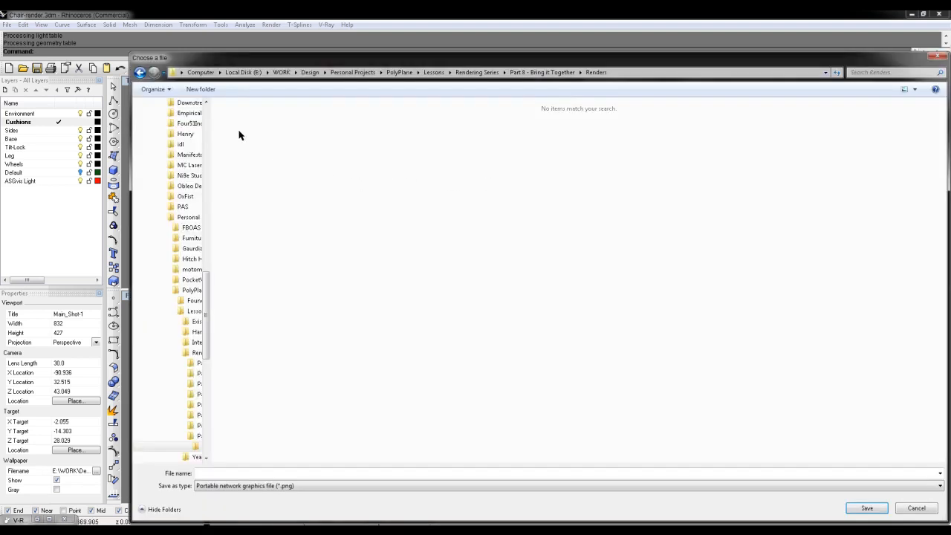
- Save the rendered image as Main_Shot-1 in PNG format in the Renders folder
click(296, 473)
text(Main-1)
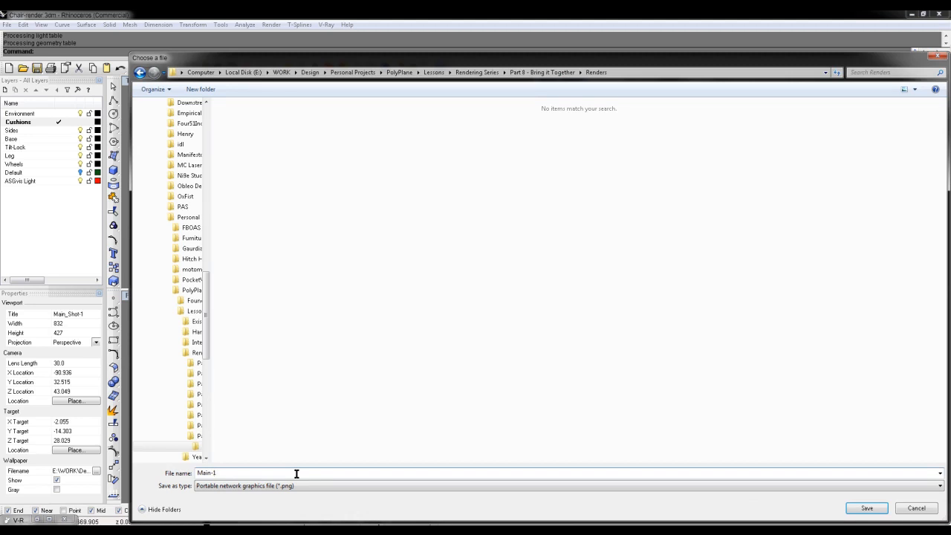
drag(581, 62, 526, 198)
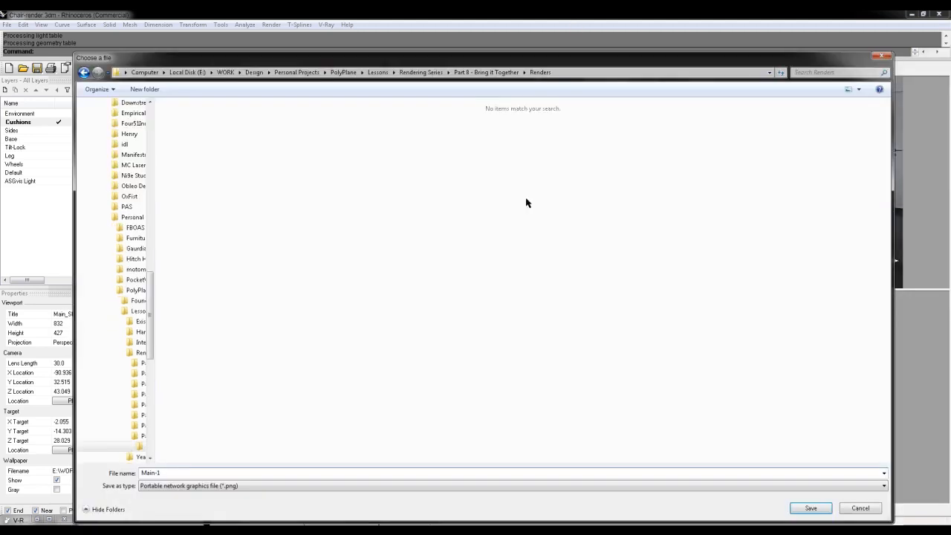
drag(555, 61, 553, 125)
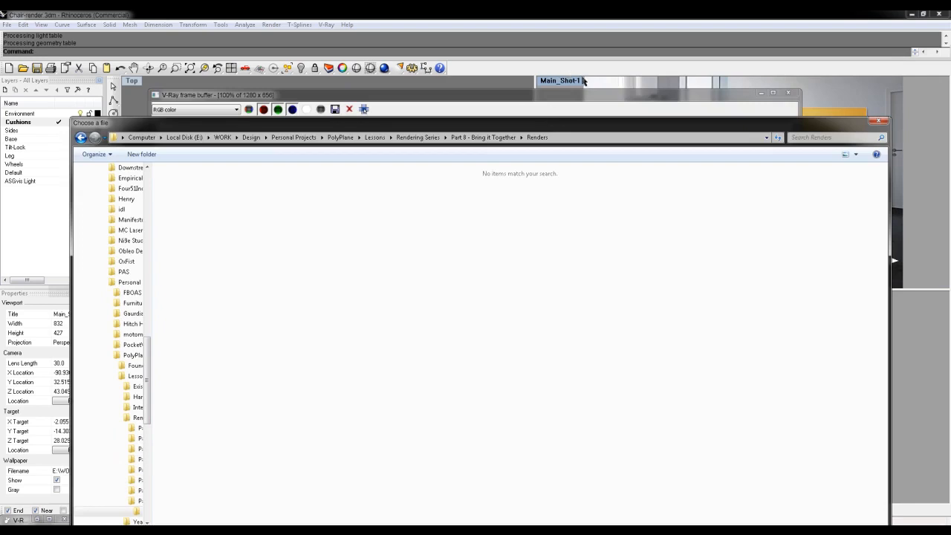
drag(498, 60, 495, 251)
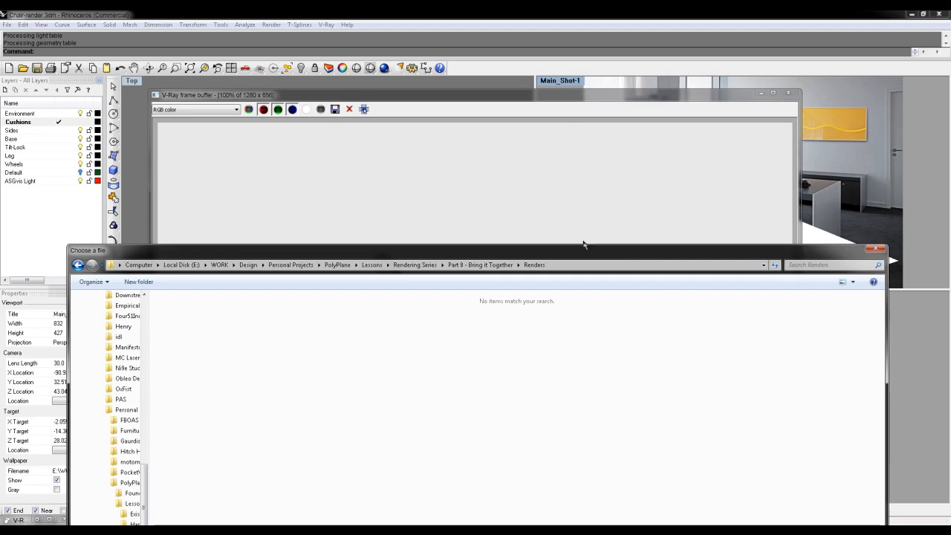
drag(585, 245, 608, 52)
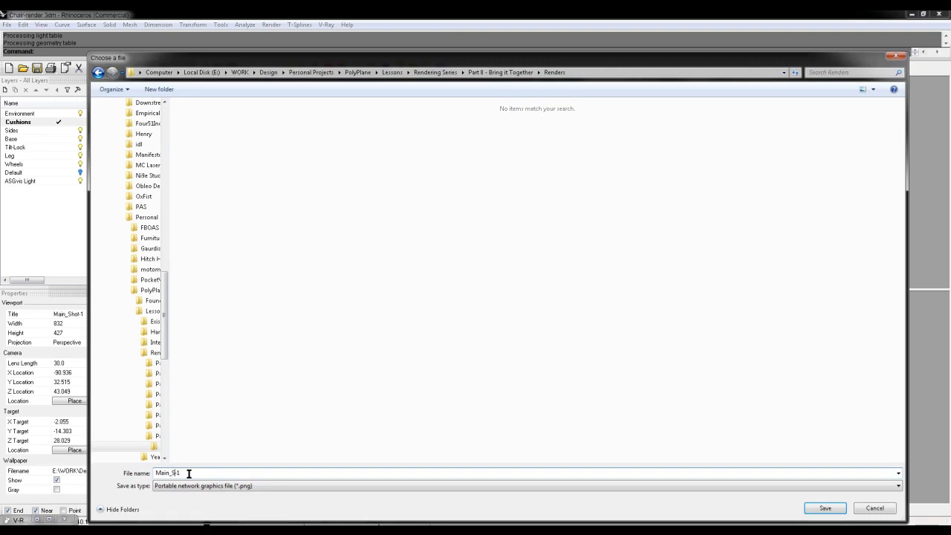
click(831, 509)
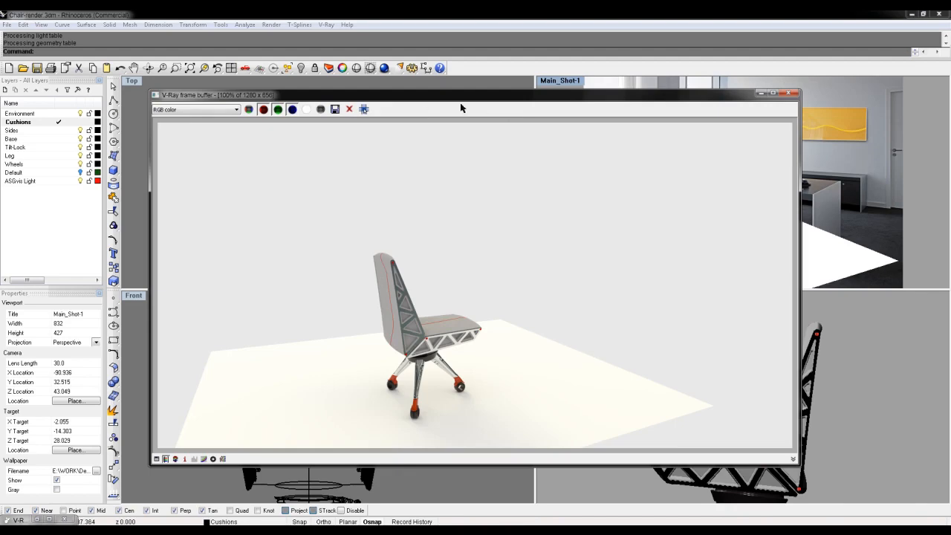
- Set the render output size to 2048 x 1051 using the 2048x1536 preset with the viewport's aspect, and render Main_Shot-1 again
click(794, 93)
click(327, 24)
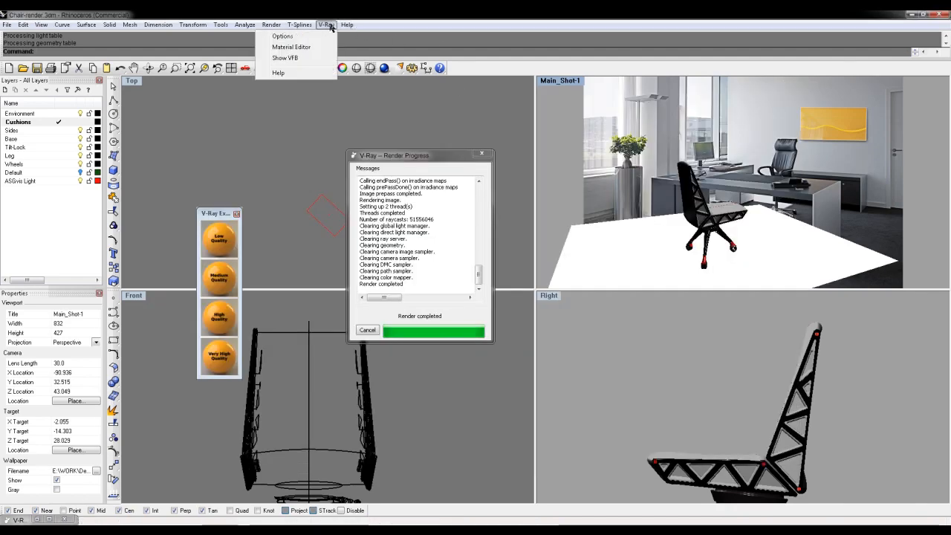
click(286, 36)
click(194, 238)
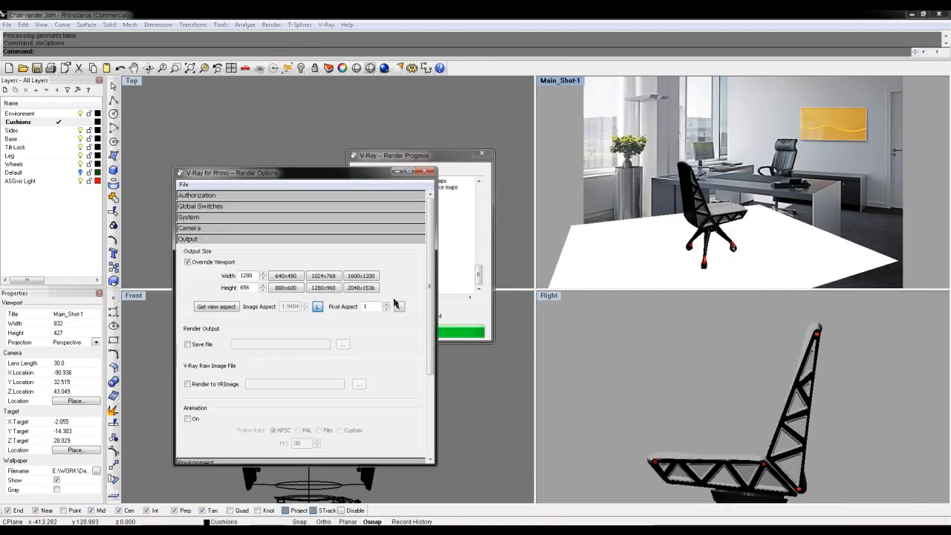
click(355, 290)
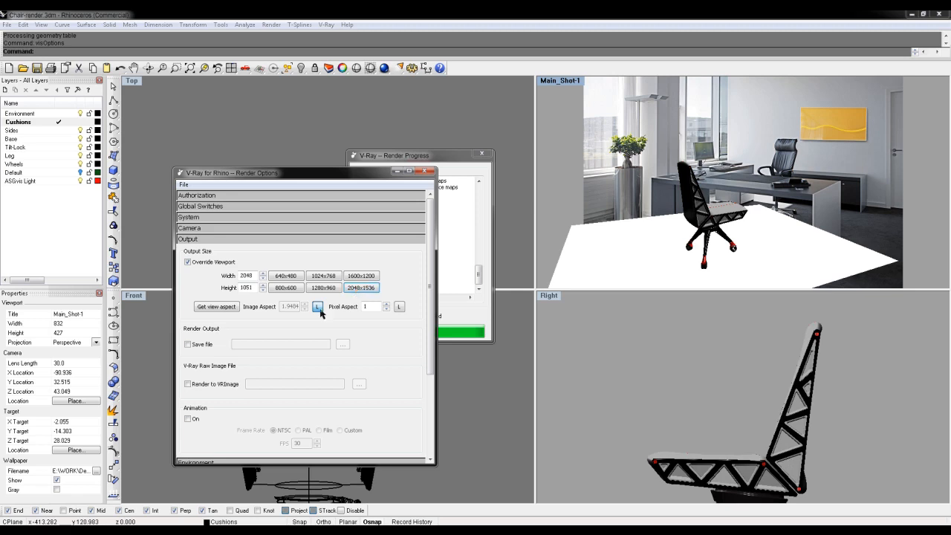
click(222, 307)
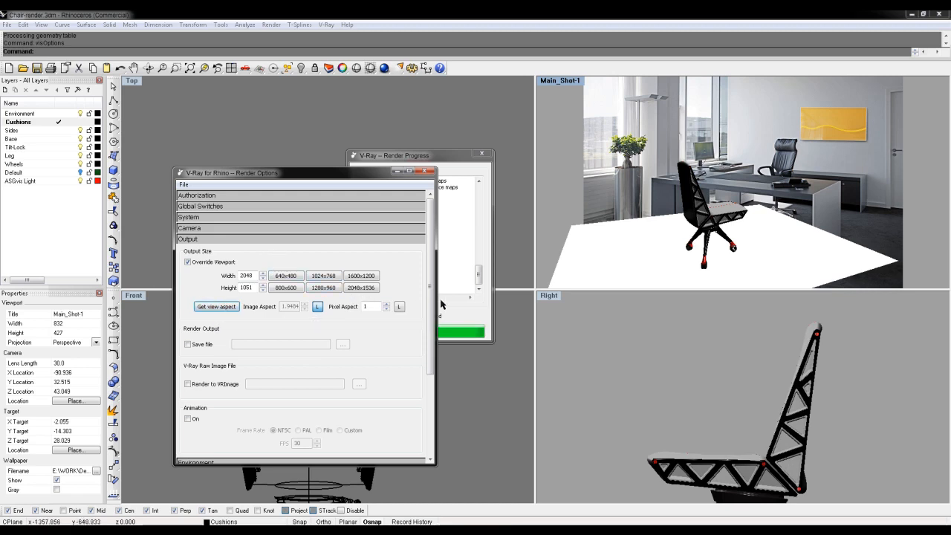
click(385, 69)
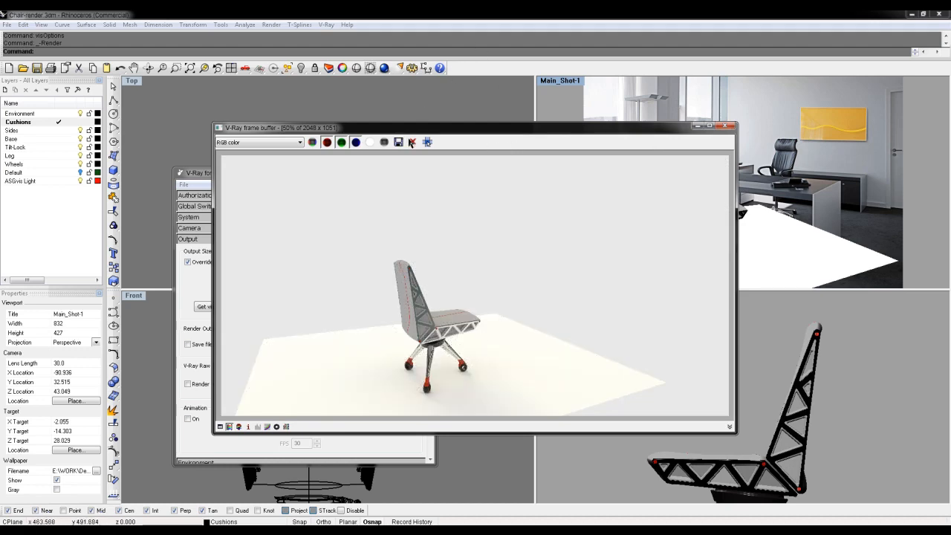
- Save the larger render as a PNG in the Renders folder, basing its file name on Main_Shot-1.png
click(399, 142)
click(240, 141)
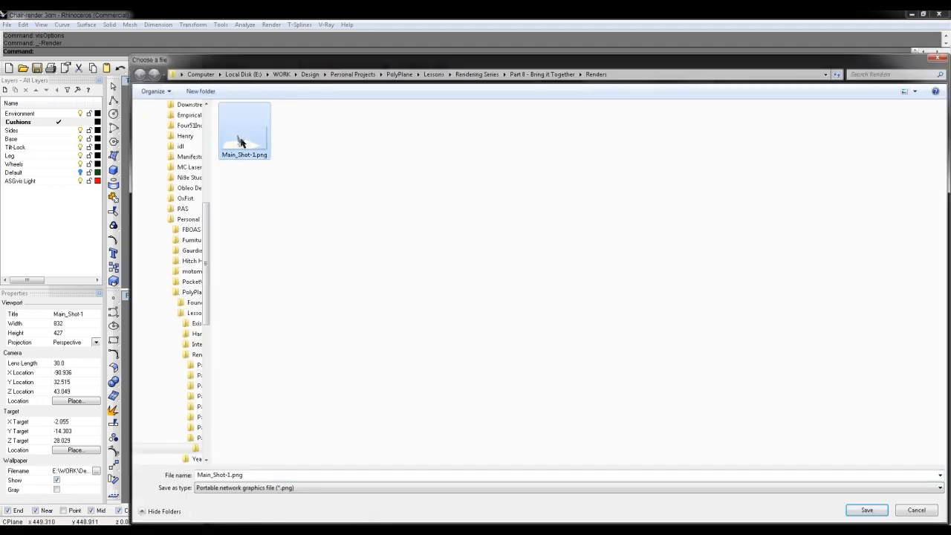
click(281, 476)
click(282, 476)
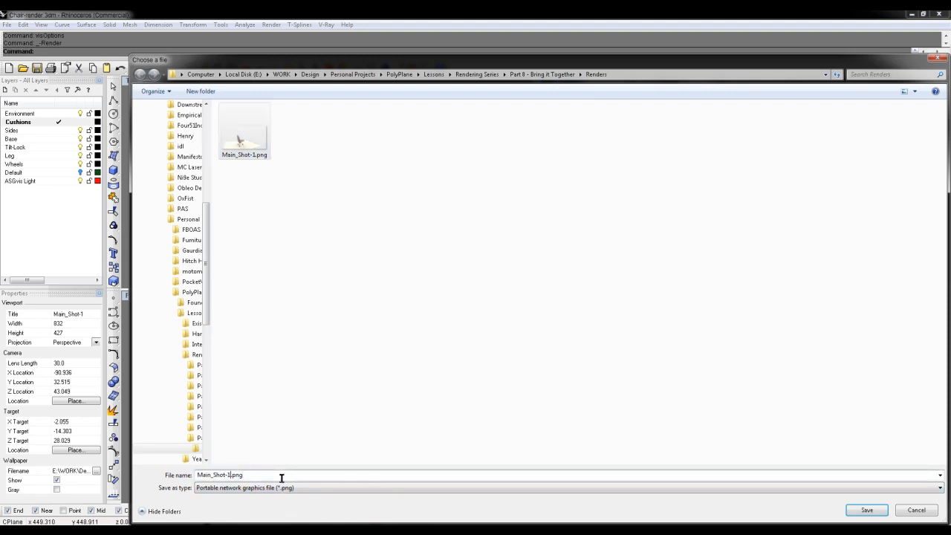
key(Return)
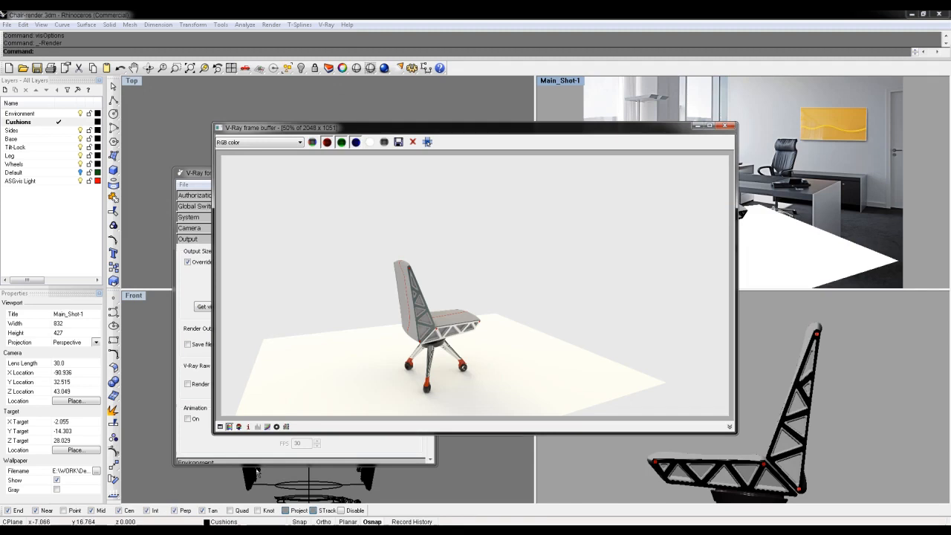
- Close the frame buffer and switch the perspective viewport to the Leg_Shot-1 named view
click(726, 127)
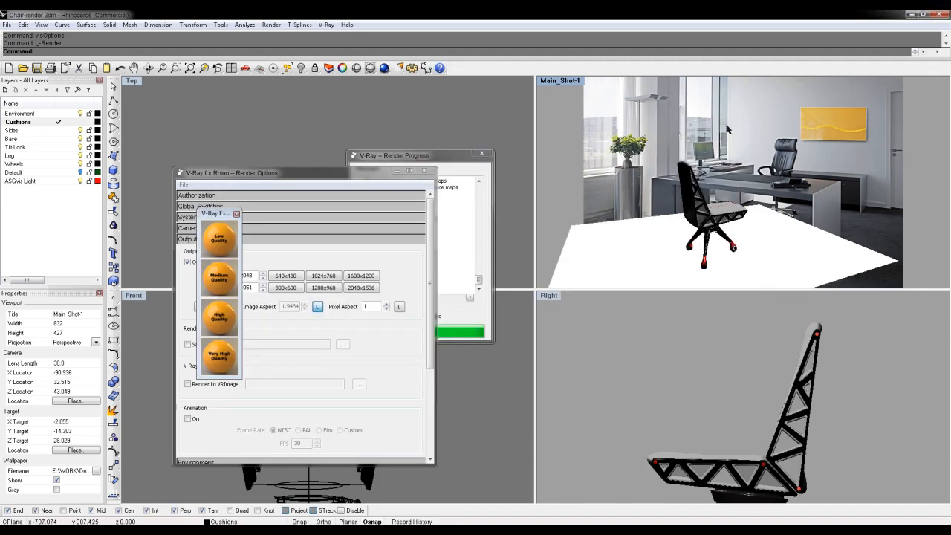
click(557, 81)
mouse_move(565, 234)
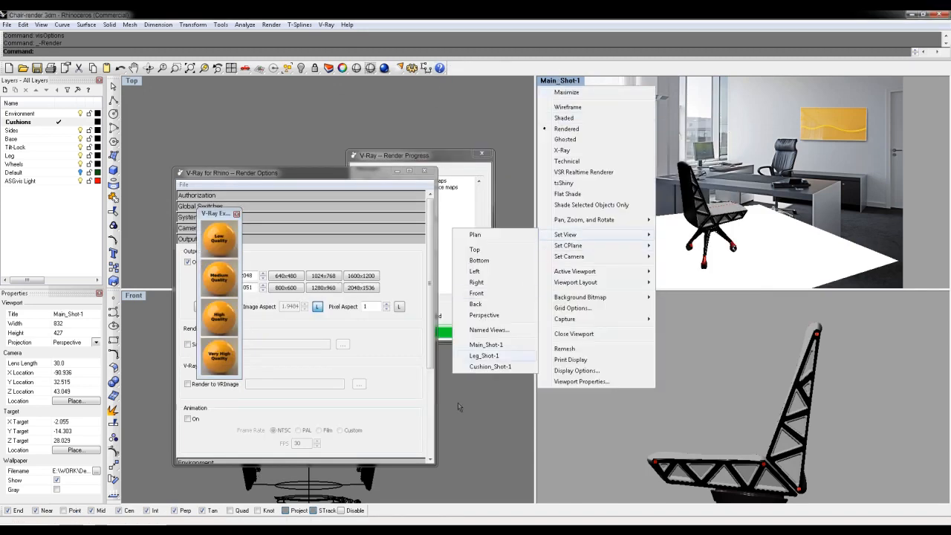
click(480, 365)
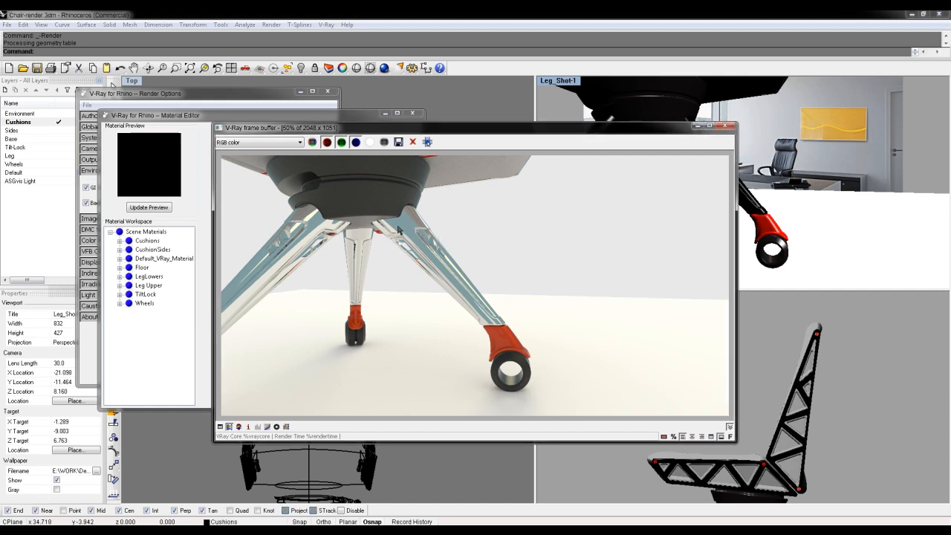
- Examine the chair legs and their reflections in the Leg_Shot-1 render at 100%, closing the frame buffer after viewing
double_click(417, 243)
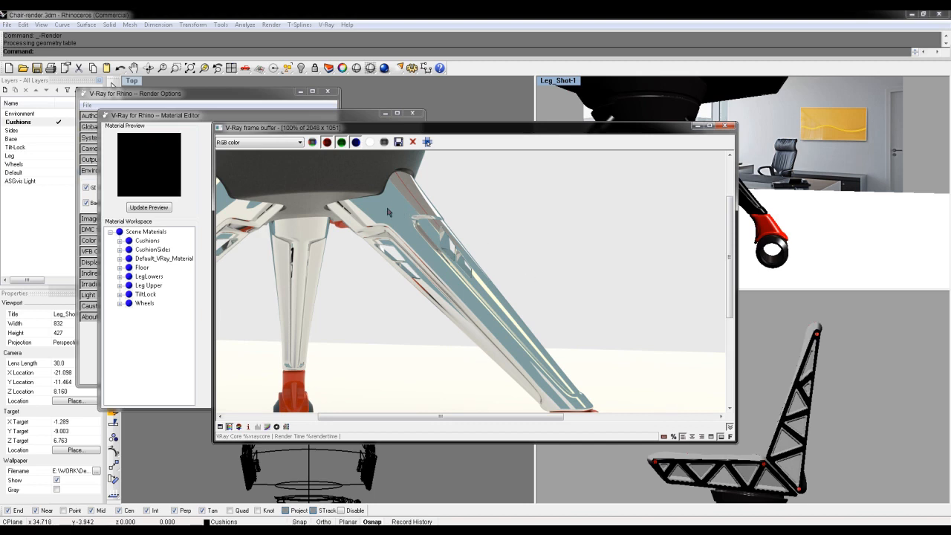
scroll(402, 206, down, 1)
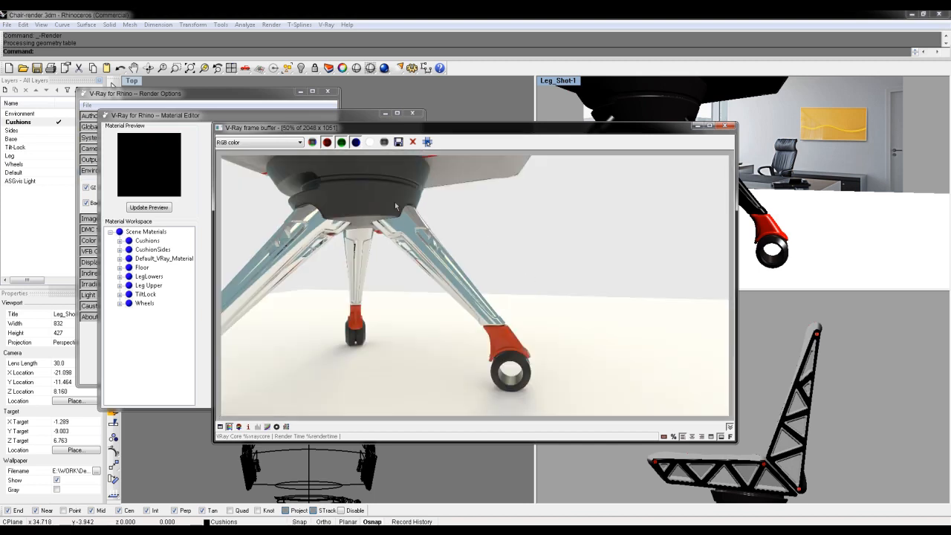
click(729, 127)
- Restore the Cushion_Shot-1 named view in the perspective viewport and render it
click(568, 82)
mouse_move(565, 234)
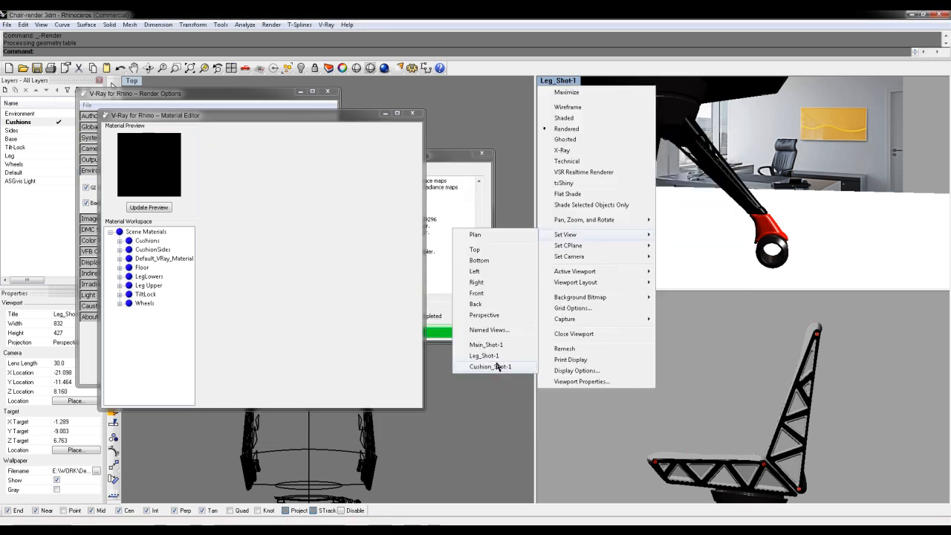
click(496, 366)
right_click(580, 84)
click(736, 177)
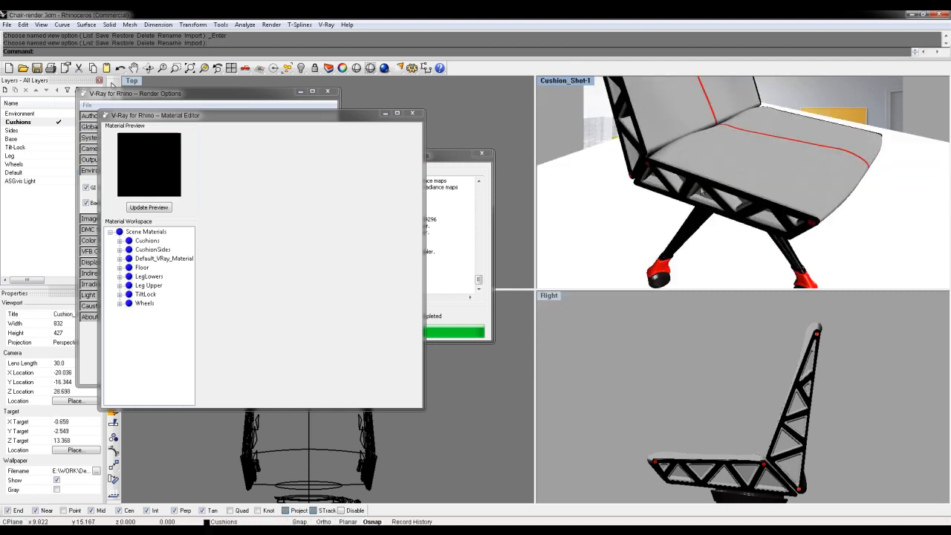
click(385, 68)
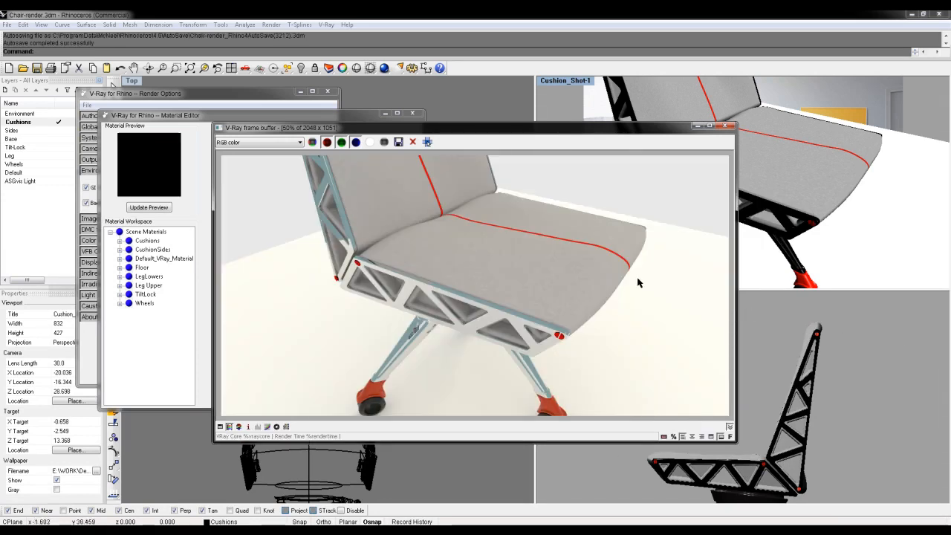
- Examine the cushion fabric, side frame and red end caps in the Cushion_Shot-1 render at 100%
double_click(503, 215)
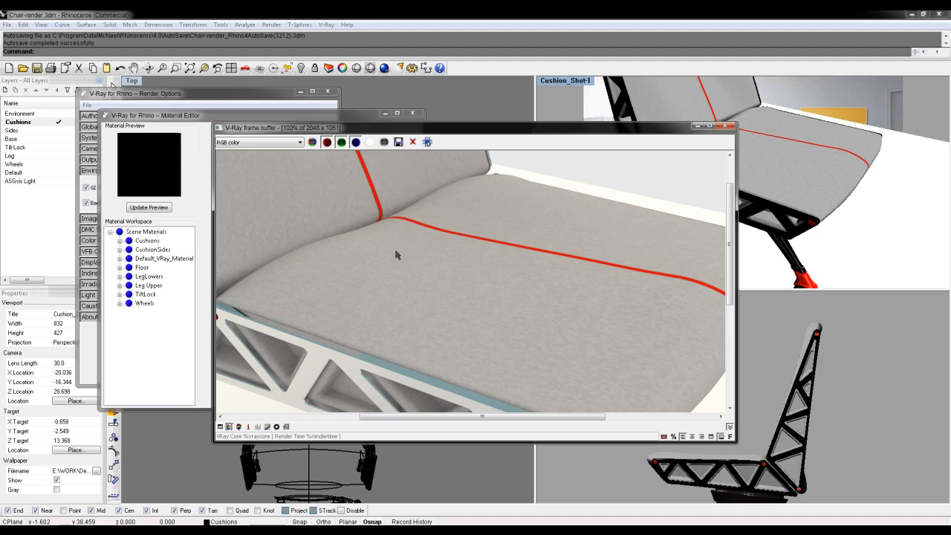
drag(731, 257, 638, 324)
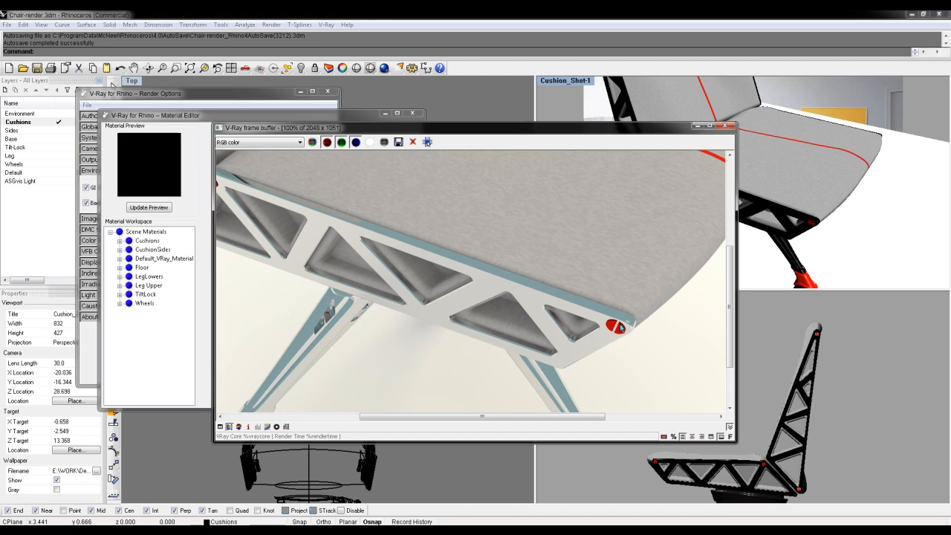
drag(594, 419, 557, 414)
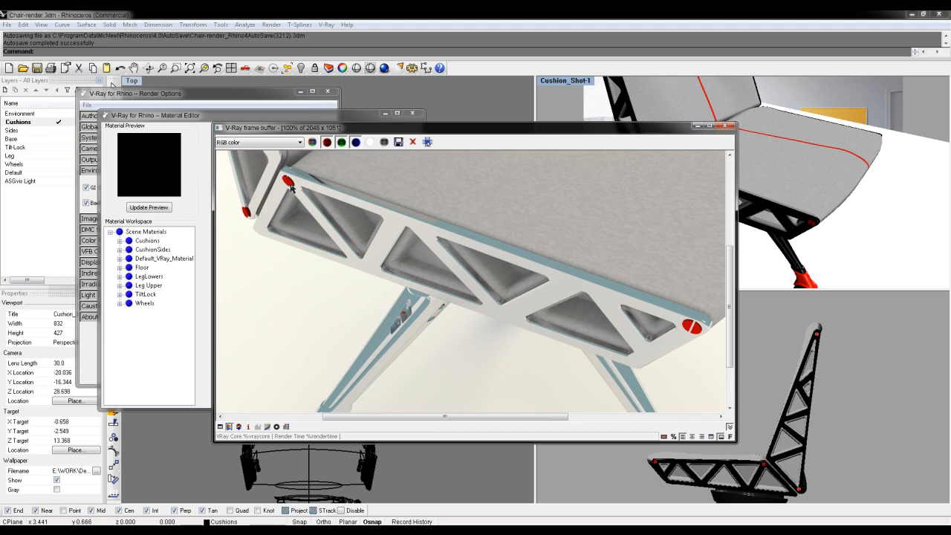
- Save the cushion render from the frame buffer to the Renders folder as a PNG named Cushion_Shot-1
scroll(297, 190, down, 1)
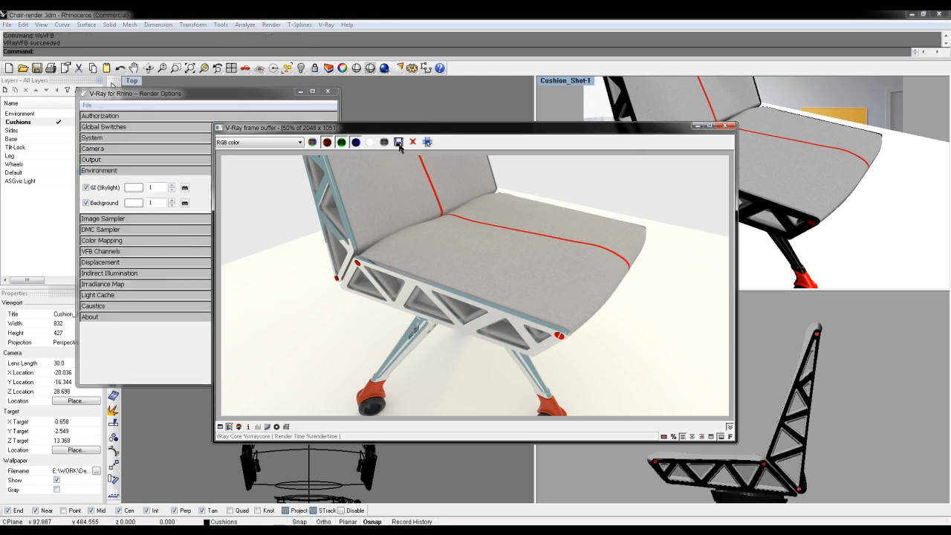
click(399, 143)
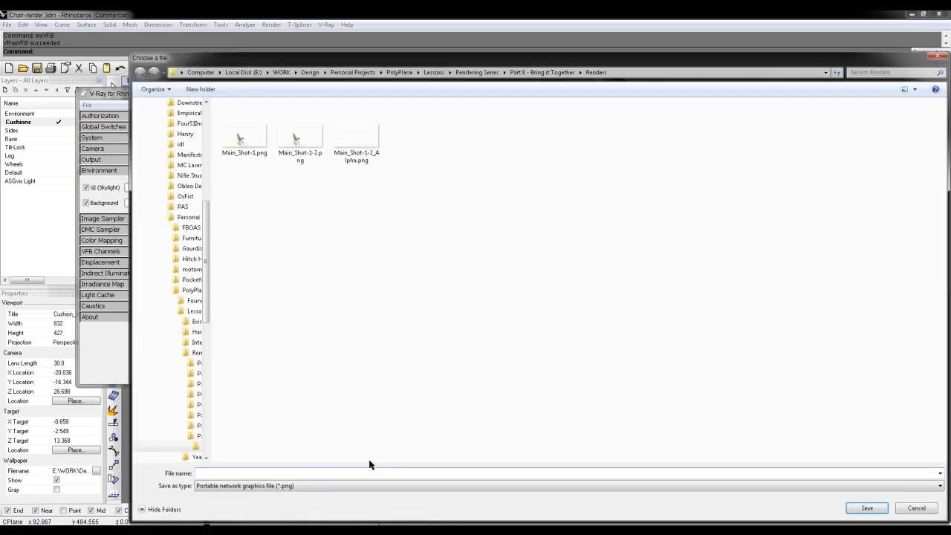
text(Cushion)
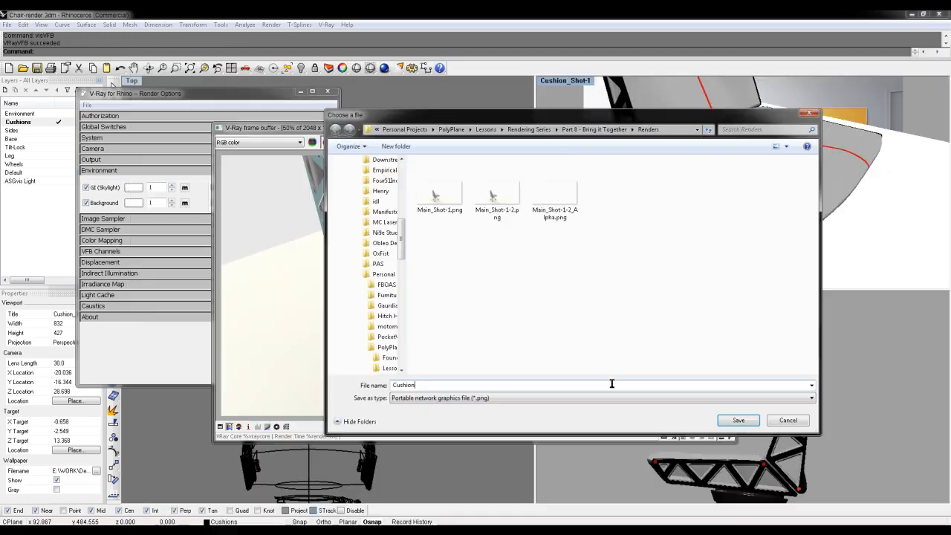
text(_Shot-1)
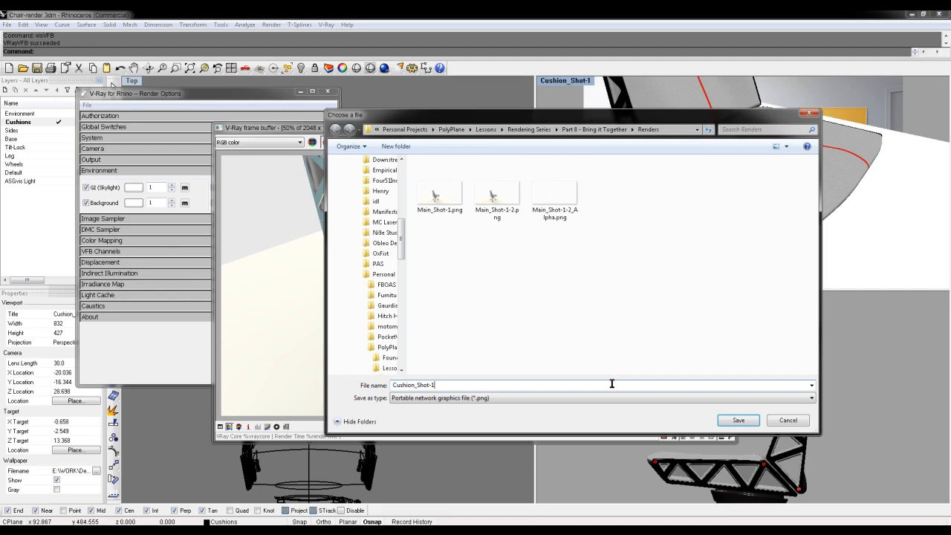
key(Return)
- Restore the Main_Shot-1 named view in the perspective viewport and hide the white floor plane under the chair
click(566, 86)
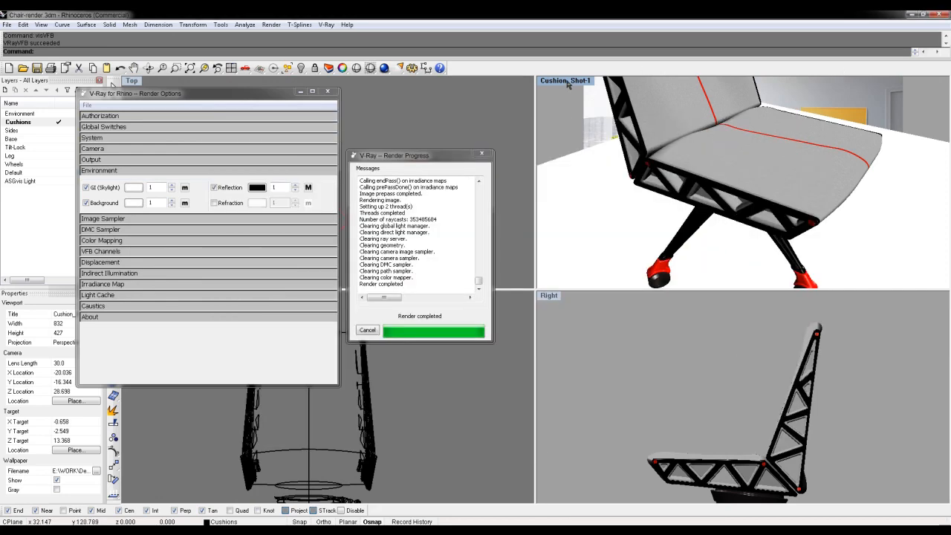
click(567, 83)
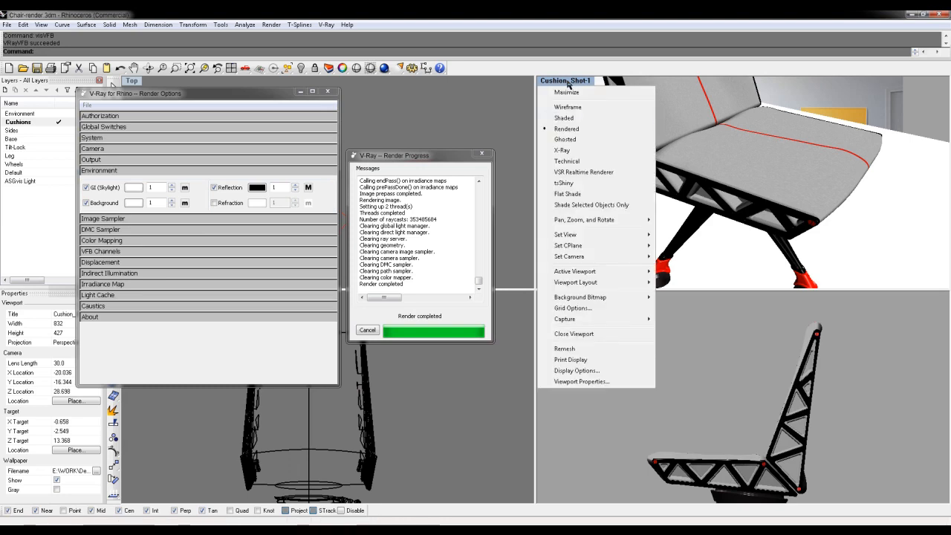
mouse_move(587, 235)
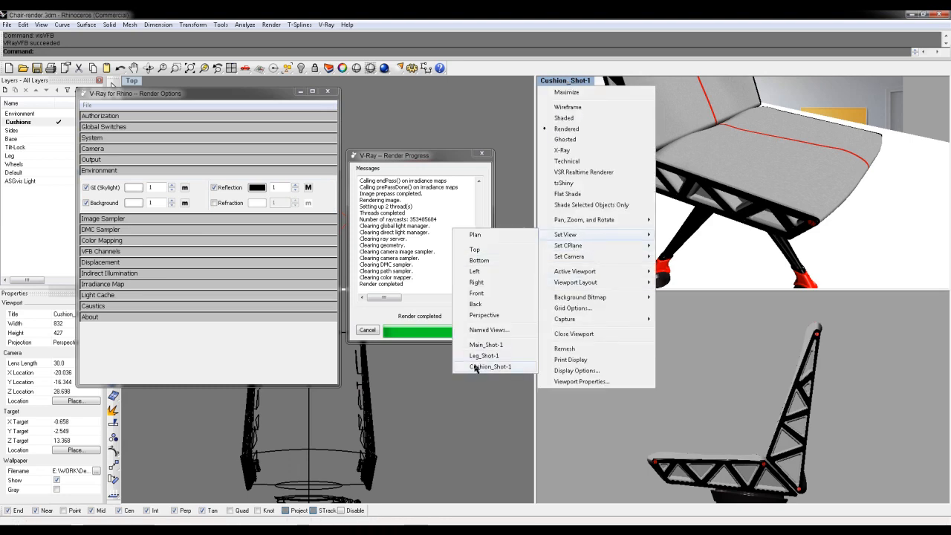
click(495, 345)
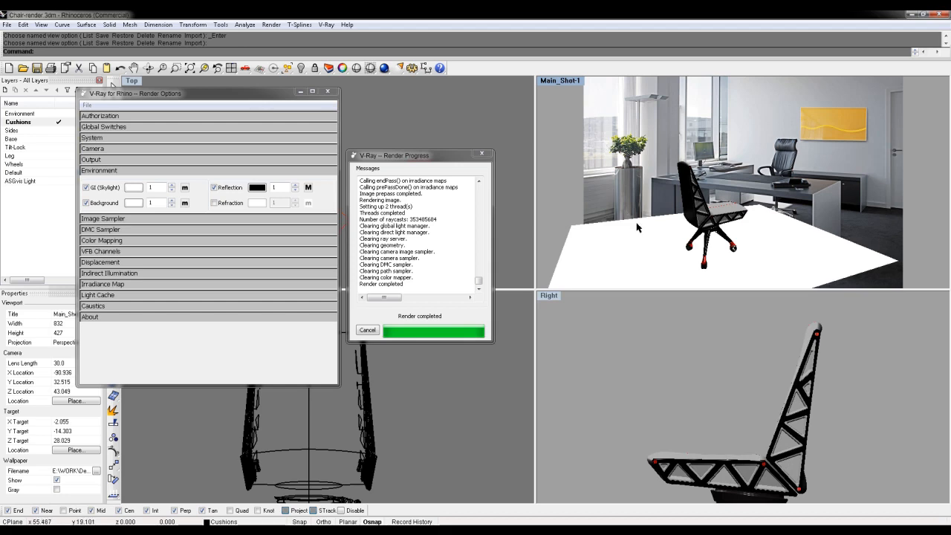
click(643, 236)
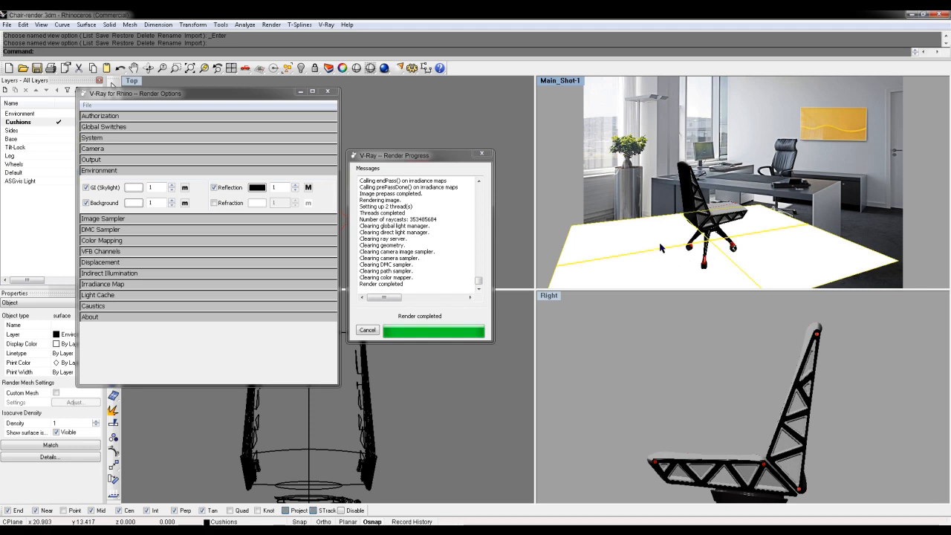
key(Return)
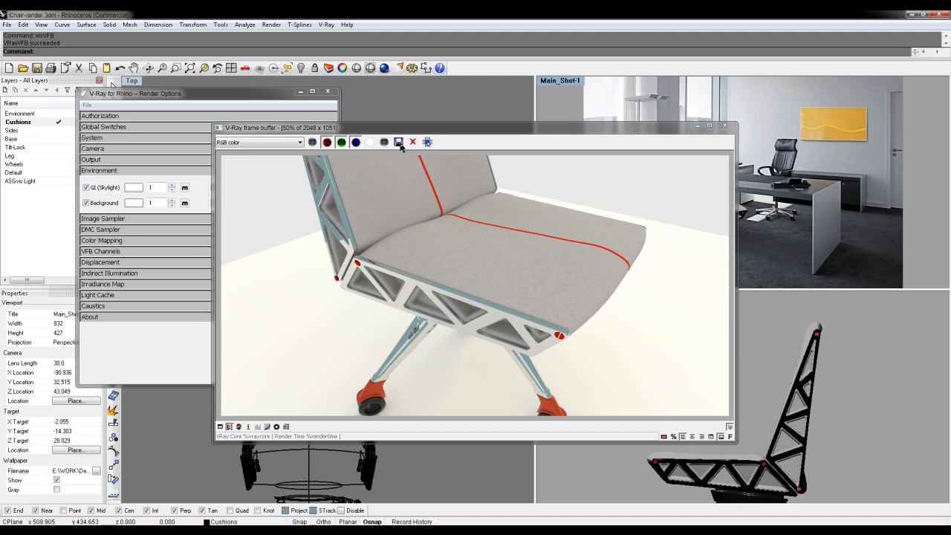
- View the Alpha channel of the cushion render in the frame buffer, returning to RGB color after viewing
click(301, 143)
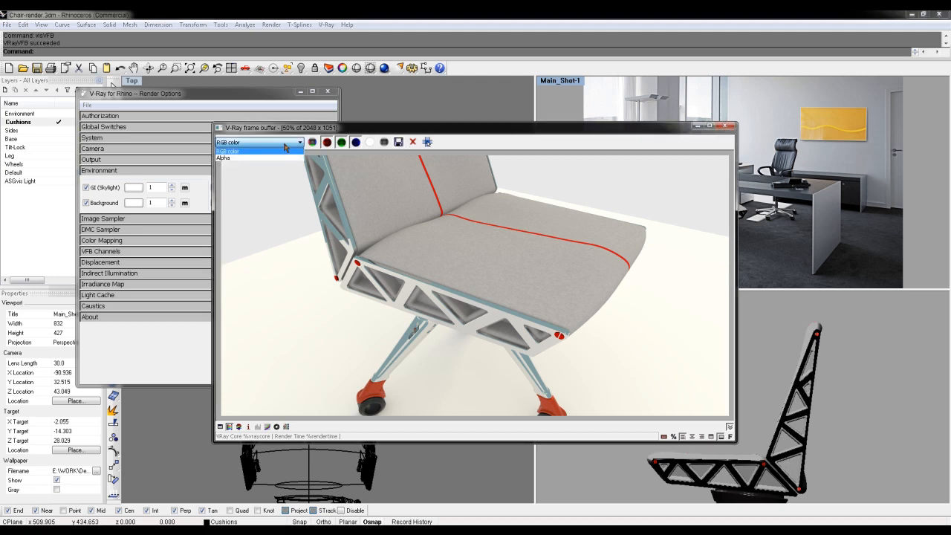
click(243, 162)
click(300, 143)
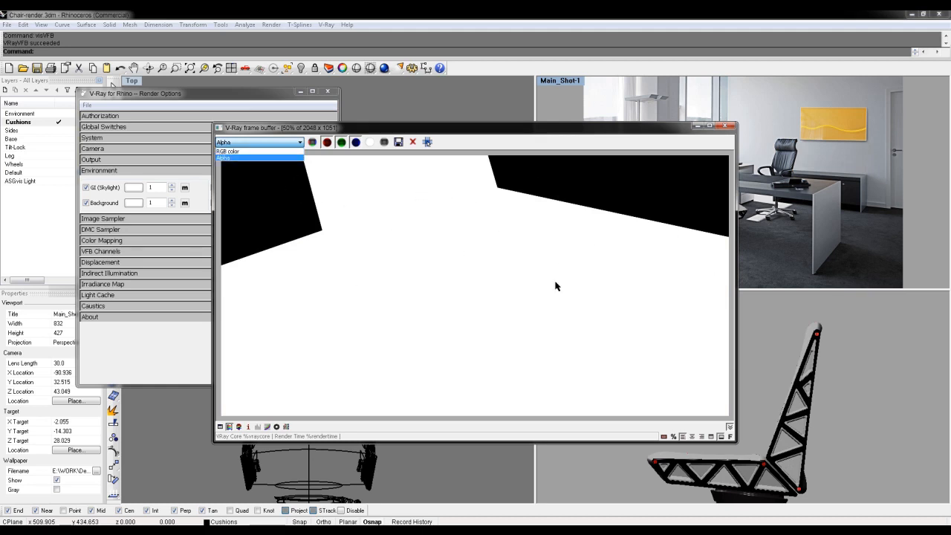
click(243, 152)
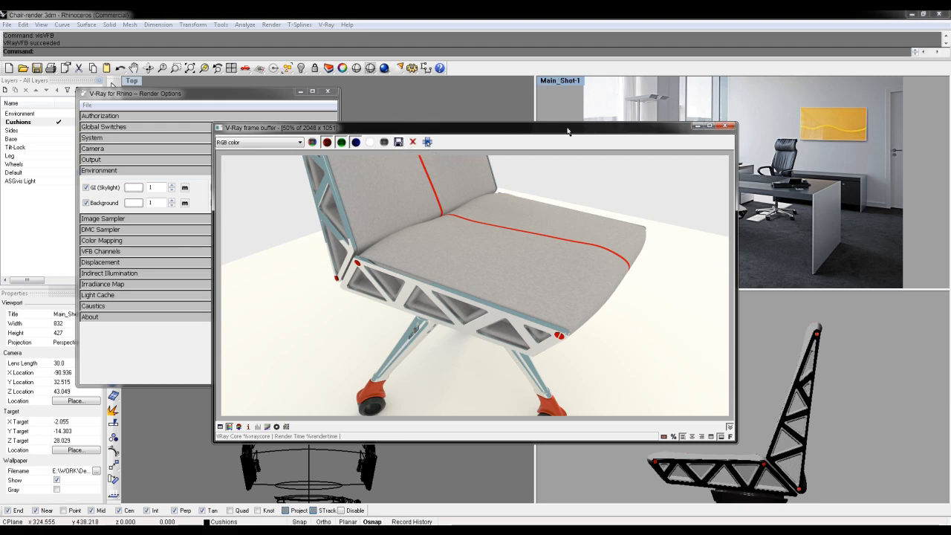
- Preview the saved Main_Shot-1-2_Alpha.png from the save dialog, closing the preview, the dialog and the frame buffer after viewing
click(399, 142)
click(612, 176)
right_click(602, 173)
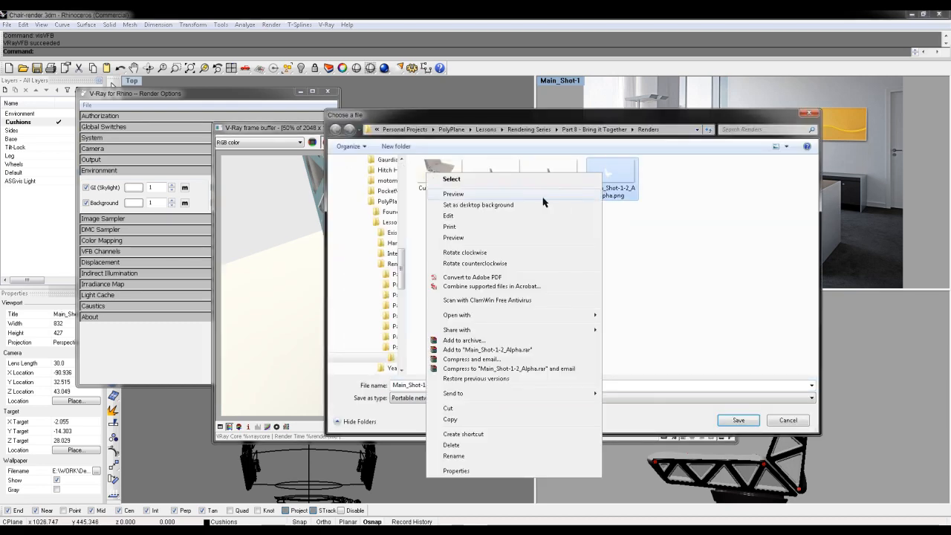
click(454, 194)
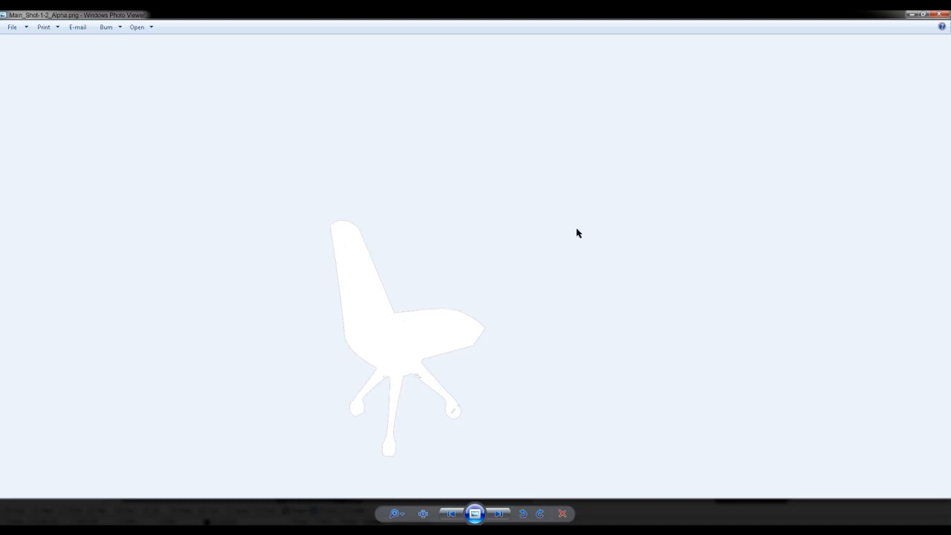
click(939, 14)
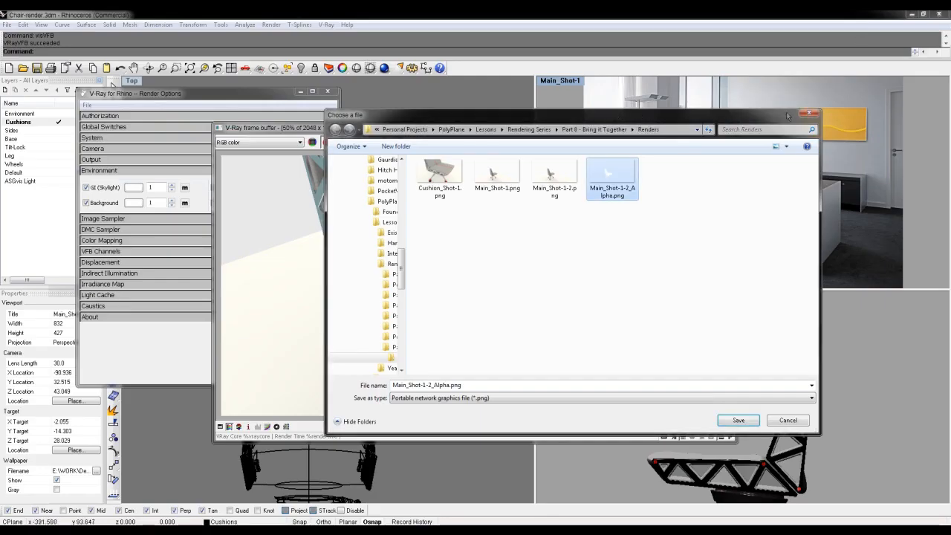
click(809, 114)
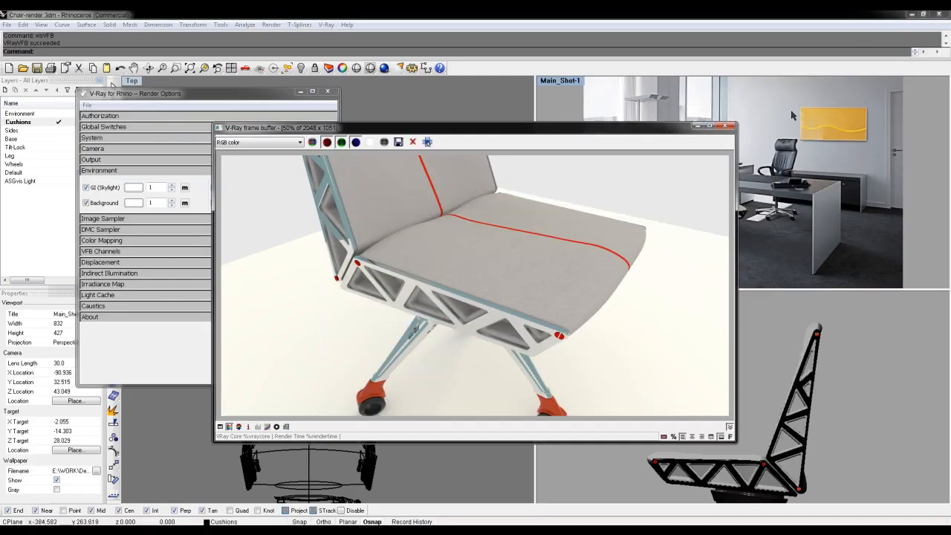
click(731, 128)
- Bring up the V-Ray render options and look through the available channels in the VFB Channels section
click(326, 25)
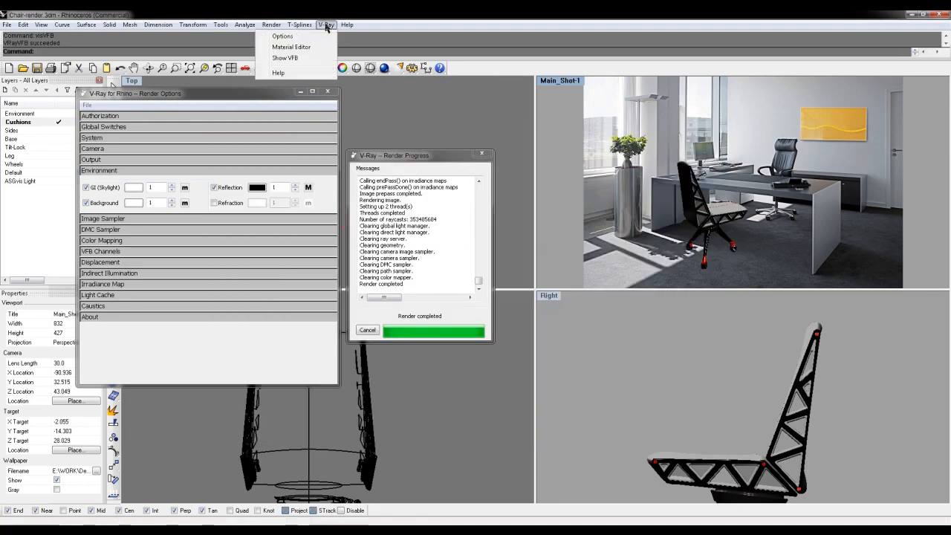
click(312, 36)
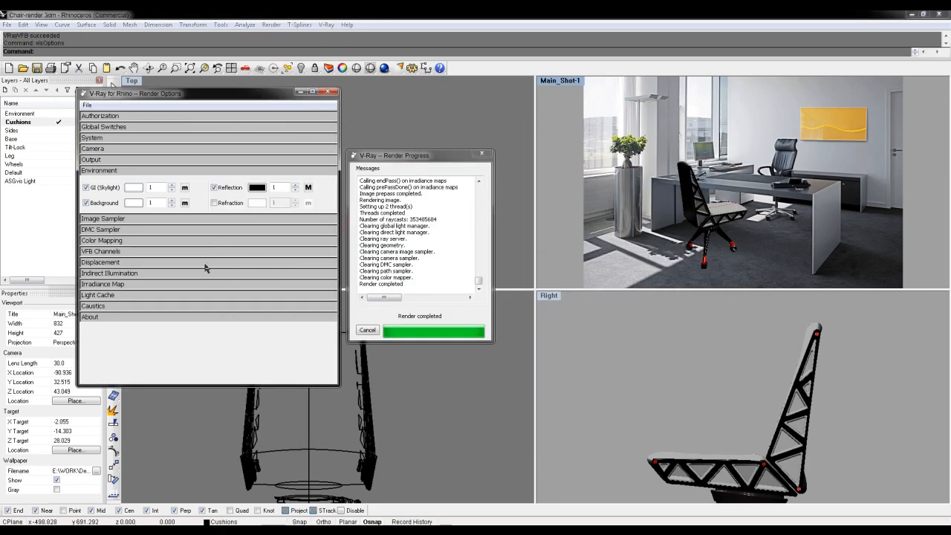
click(108, 252)
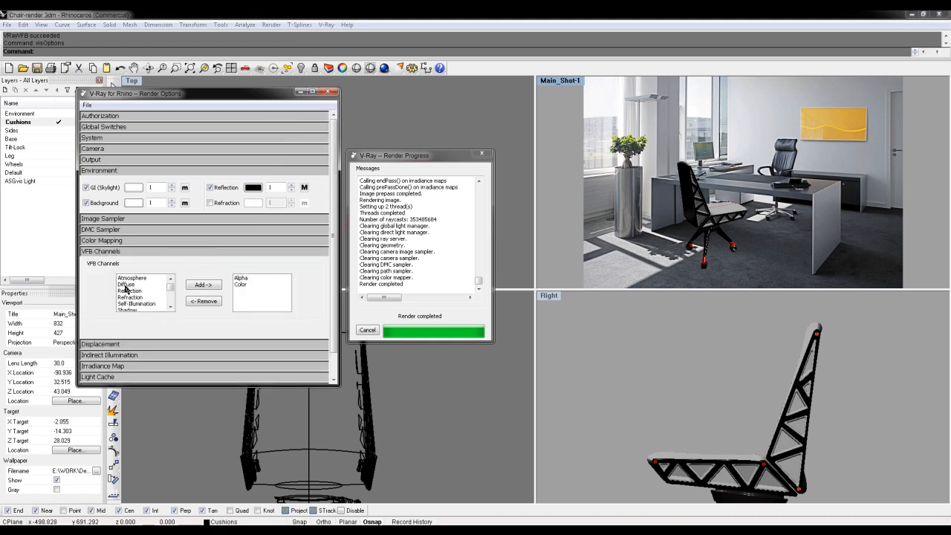
mouse_move(171, 286)
mouse_down()
mouse_move(173, 300)
mouse_move(173, 281)
mouse_move(174, 290)
mouse_up()
- Show the frame buffer beside the render options and check which channels it offers for display
click(321, 26)
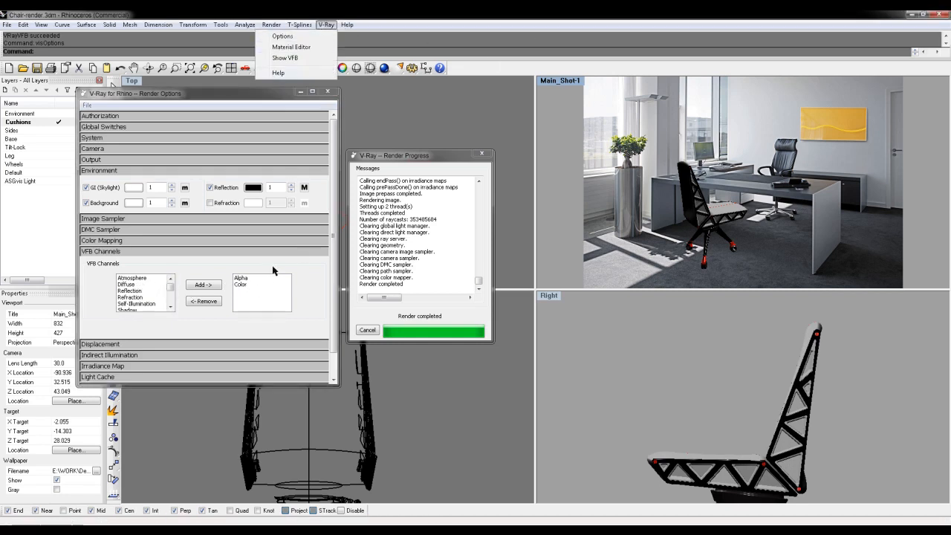
click(289, 59)
drag(338, 129, 532, 131)
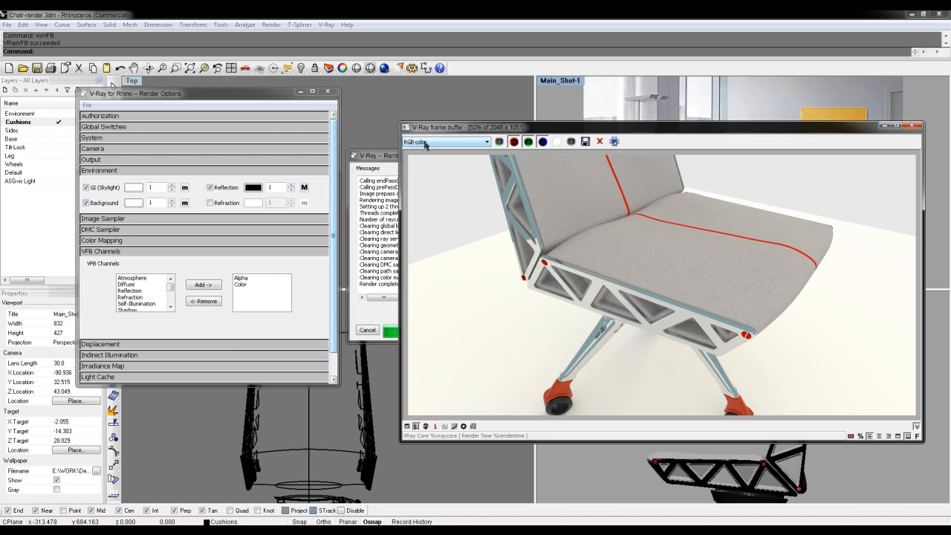
click(429, 142)
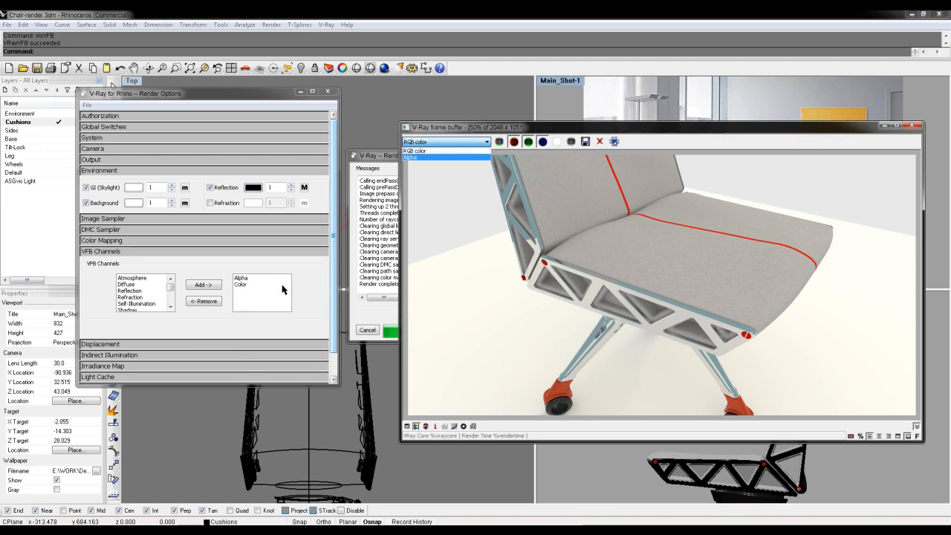
- Add the Reflection channel to the active VFB channels and check the frame buffer's channel list
click(134, 295)
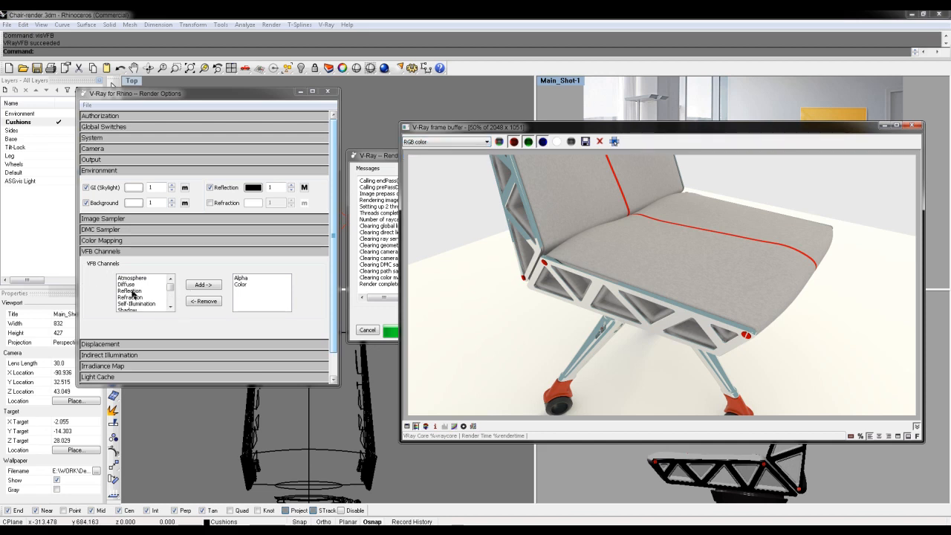
click(139, 291)
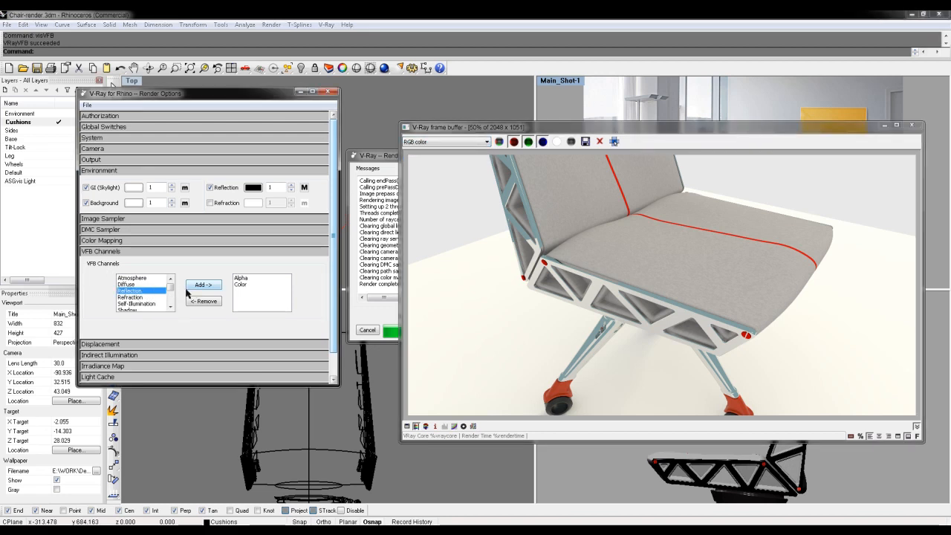
click(203, 284)
click(466, 142)
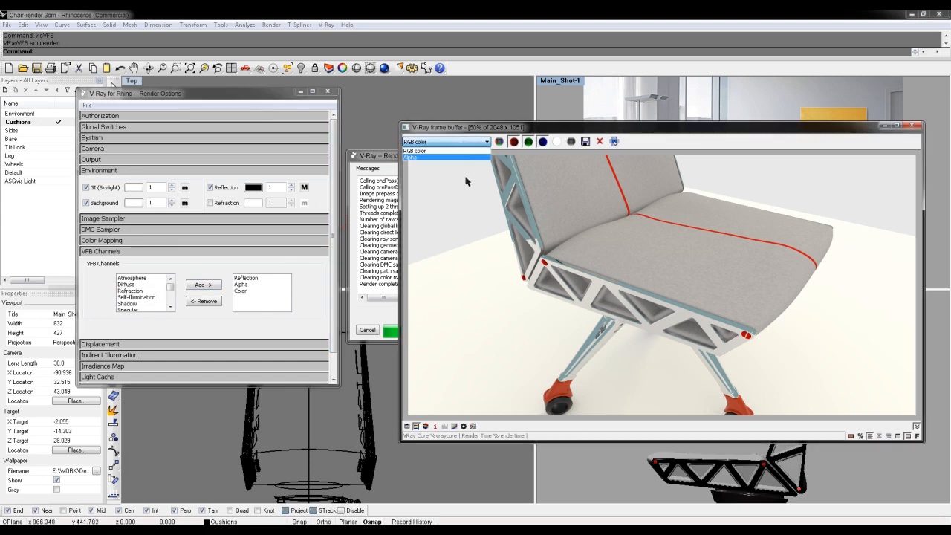
click(471, 140)
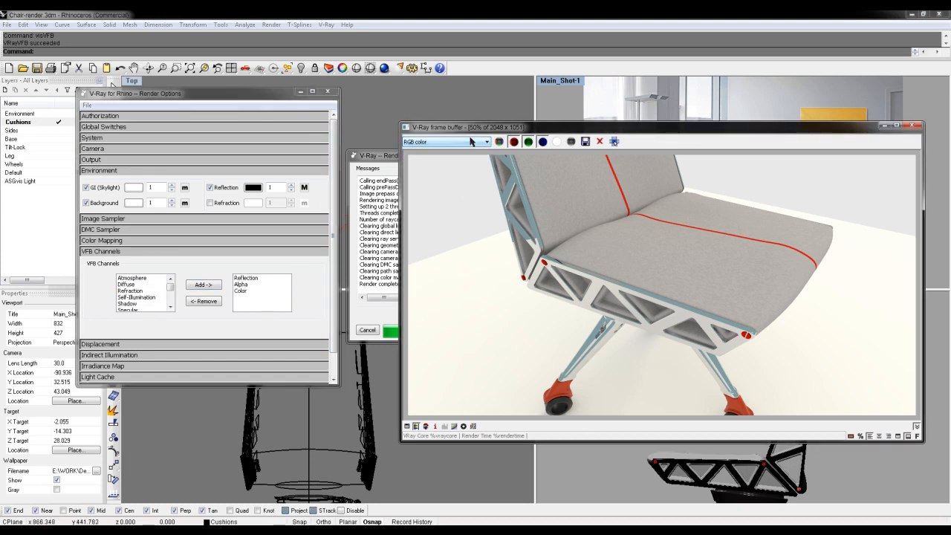
- Remove the Reflection channel from the active VFB channels and close the frame buffer
click(245, 279)
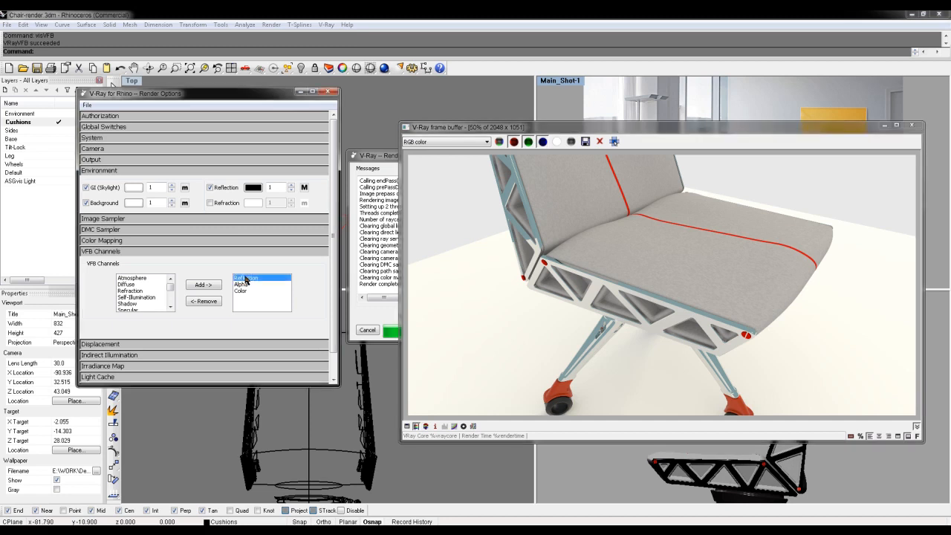
click(212, 301)
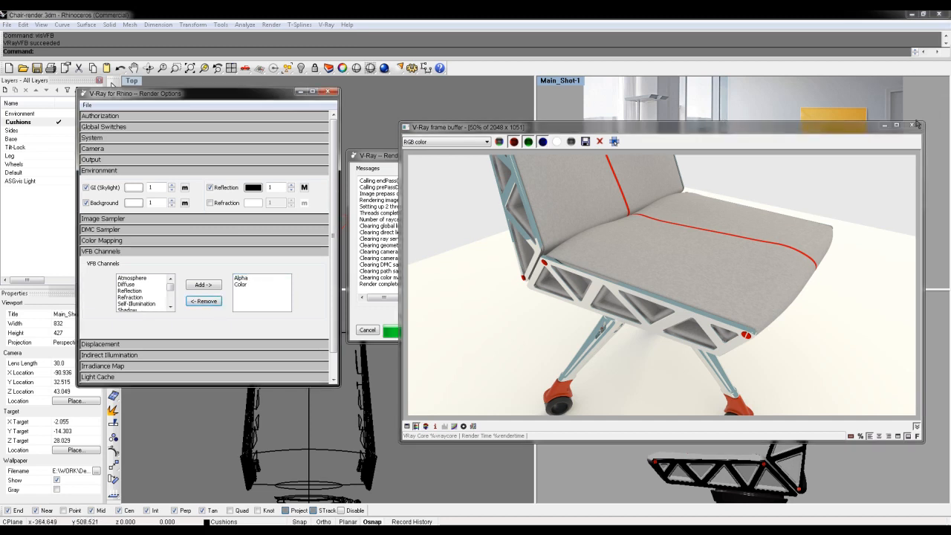
click(913, 126)
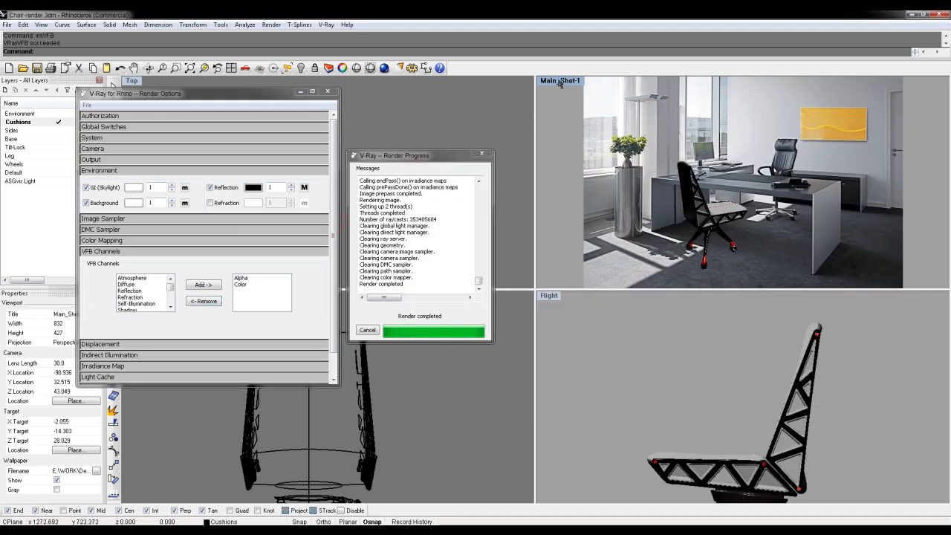
- Render the Main_Shot-1 view with the floor hidden, moving the render progress window clear of the frame buffer
click(384, 69)
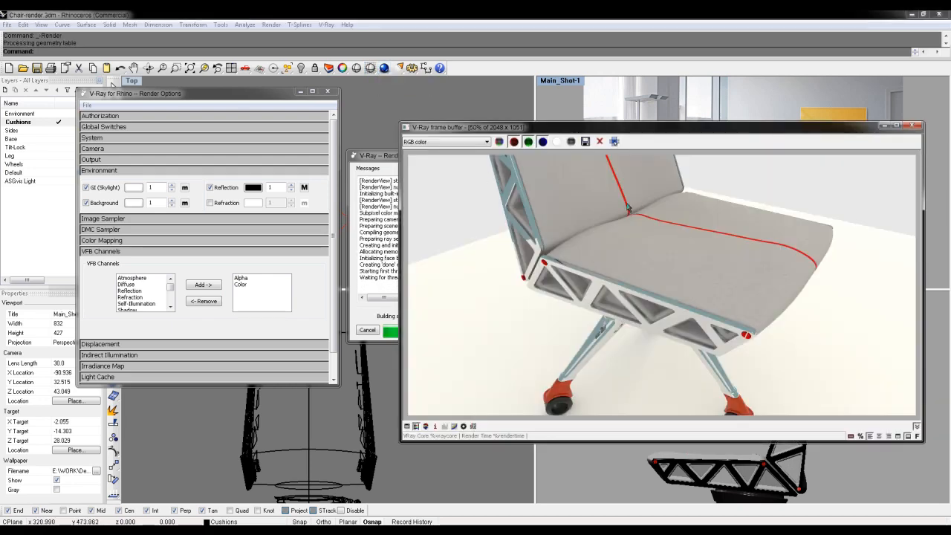
click(384, 156)
drag(384, 156, 241, 160)
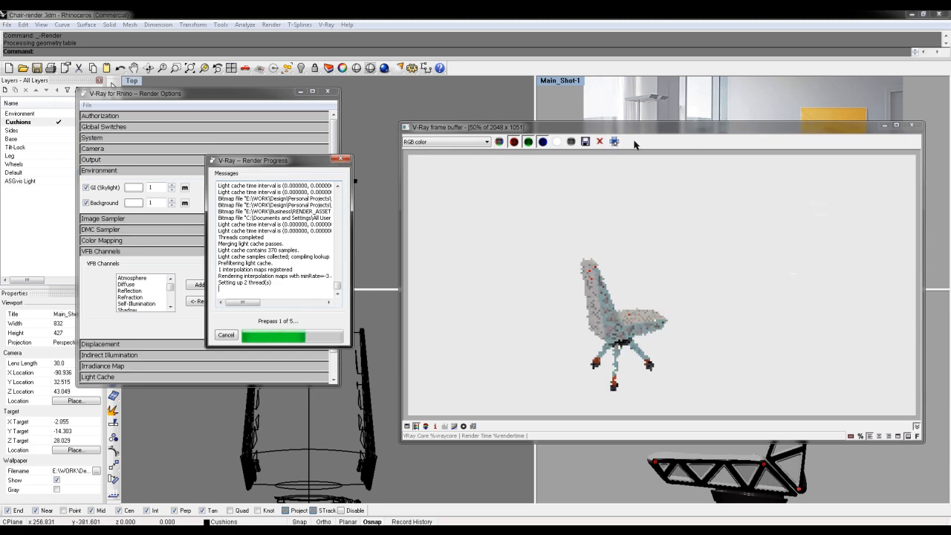
click(615, 141)
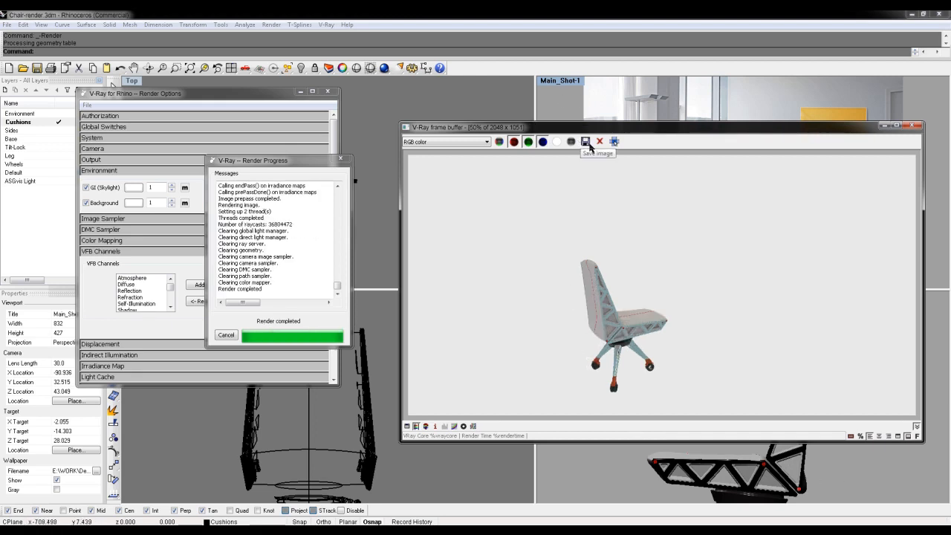
- Save the floorless RGB colour render as Main_Shot-1-2_ColorAlpha.png in the Renders folder
click(585, 141)
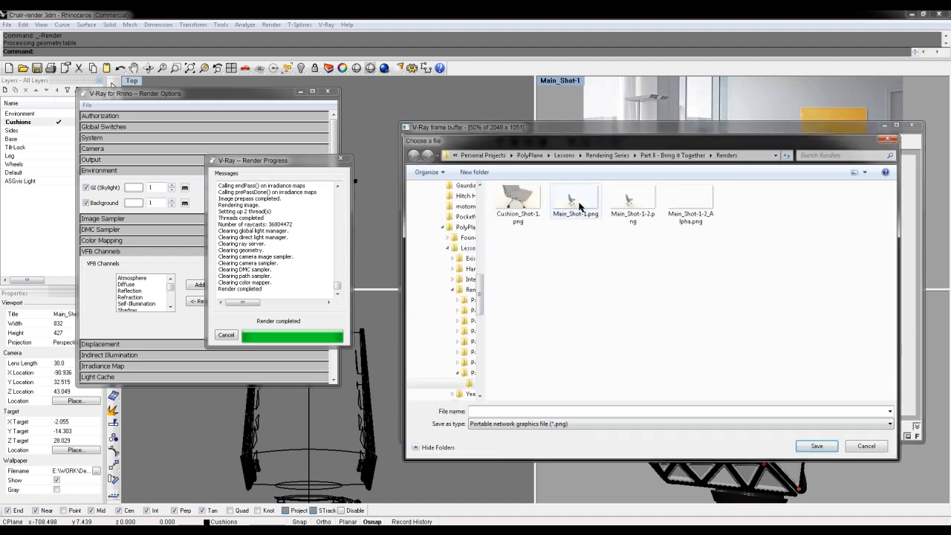
click(630, 215)
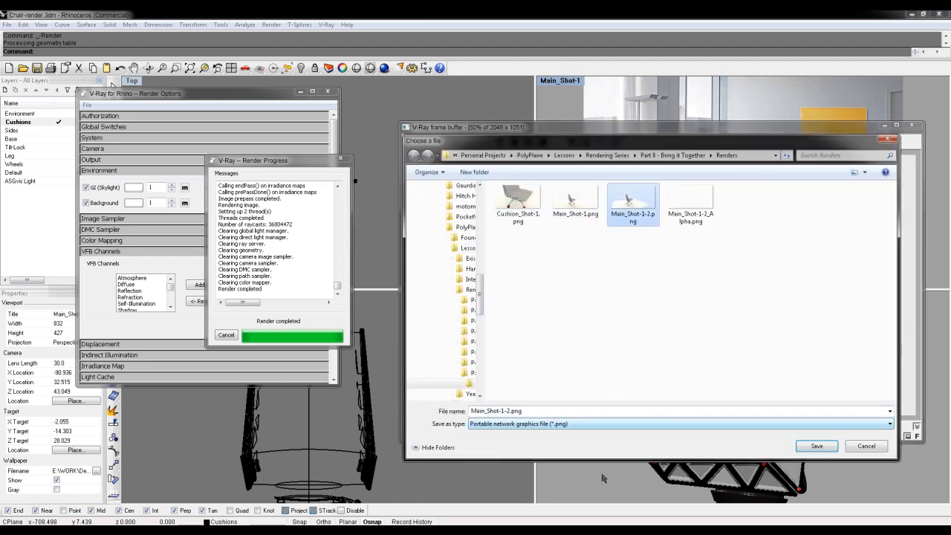
click(504, 409)
click(506, 409)
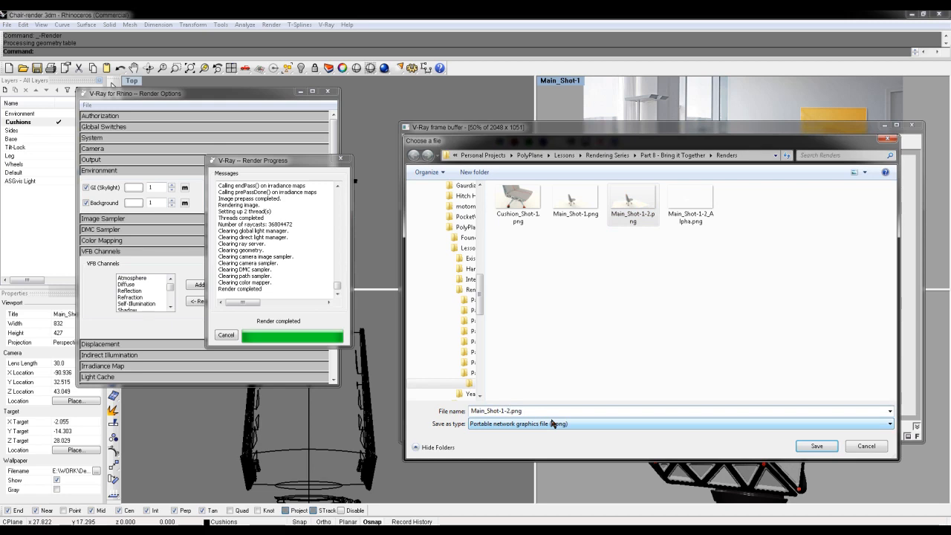
text(_Alph)
key(BackSpace)
key(BackSpace)
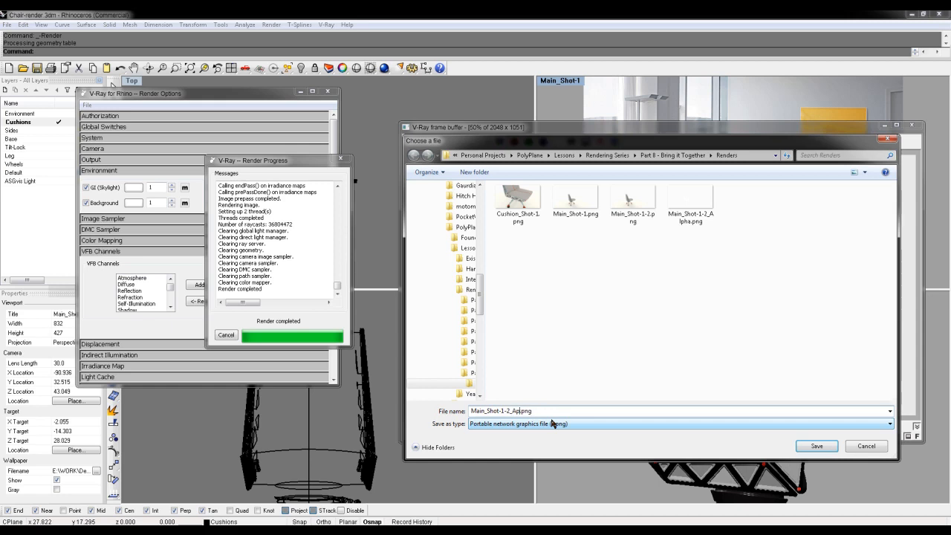
text(Clo)
text(rAlp)
text(ha)
key(Return)
- Display the Alpha channel, save it over the existing Main_Shot-1-2_Alpha.png and close the frame buffer
click(473, 141)
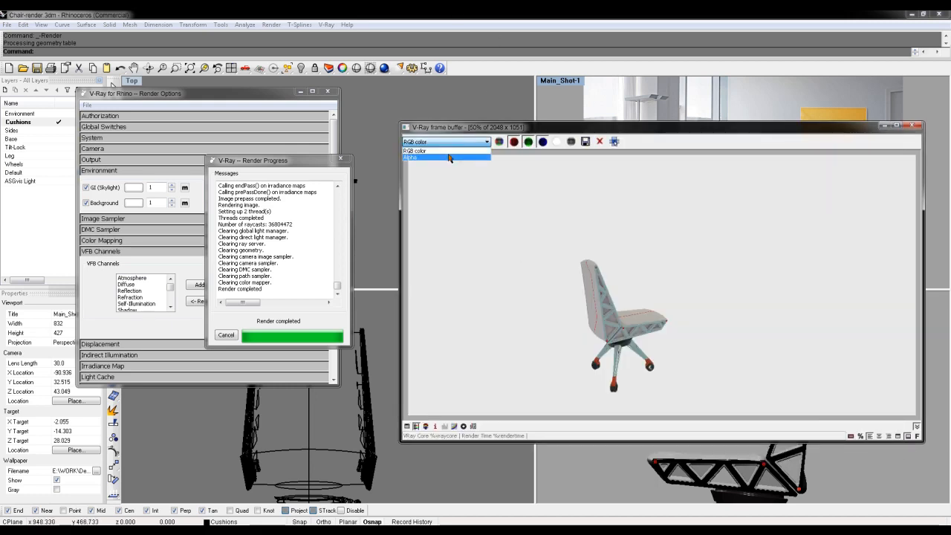
click(424, 158)
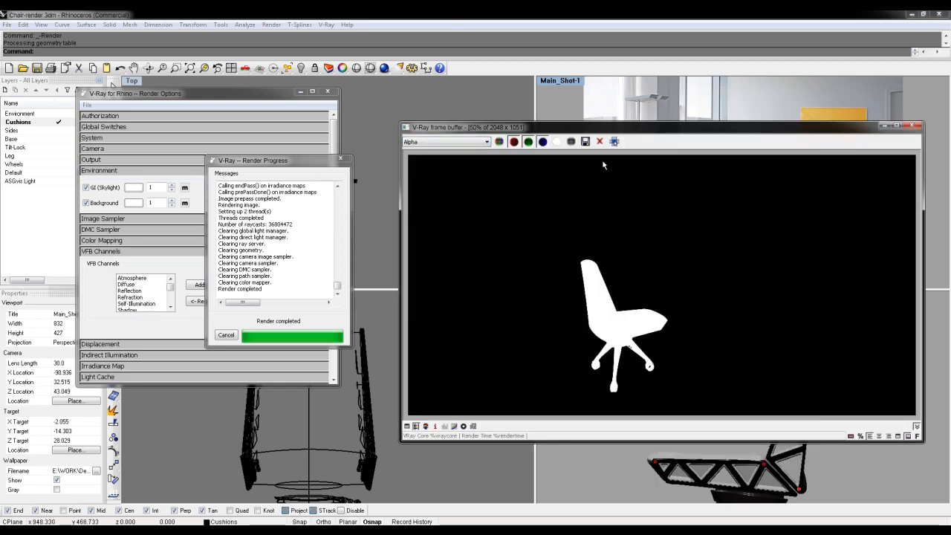
click(585, 141)
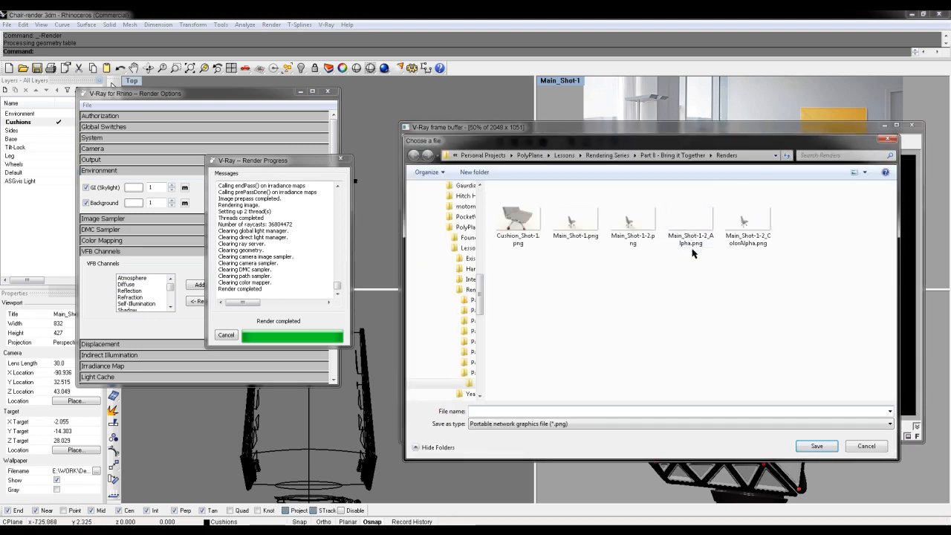
double_click(693, 252)
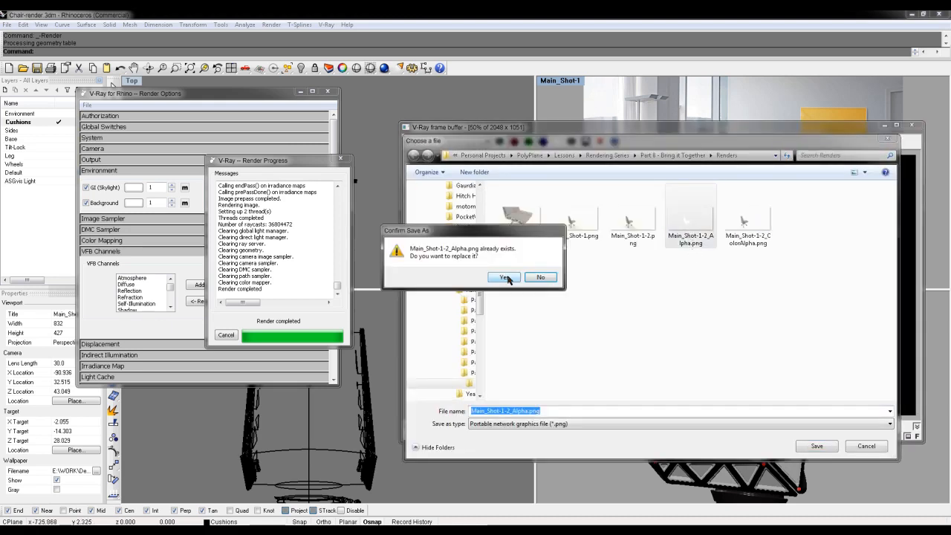
click(505, 277)
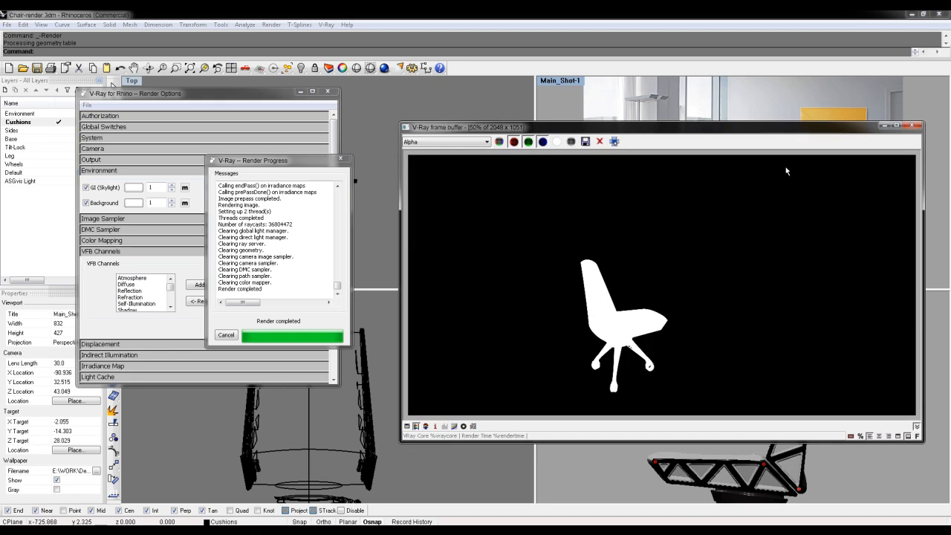
click(917, 125)
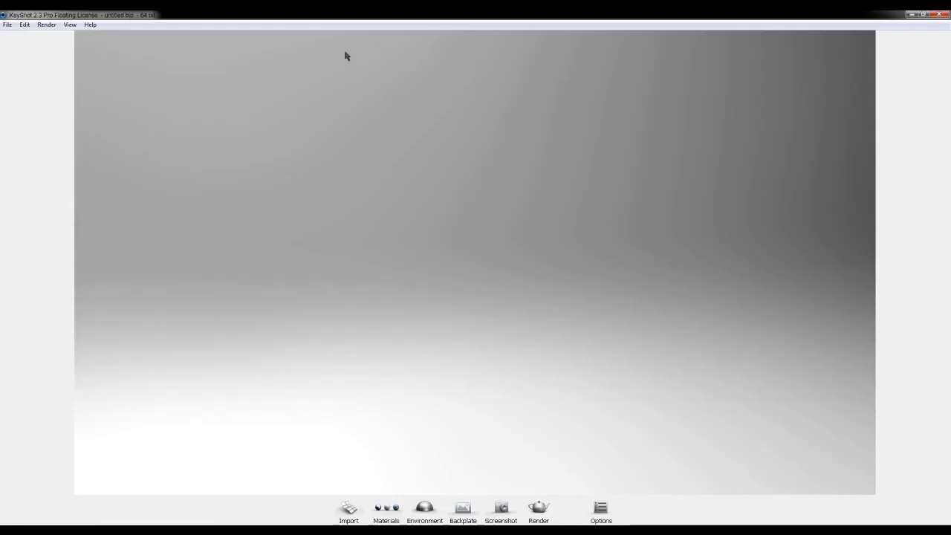
- Switch to KeyShot and import the Chair-render model with Snap to Ground enabled, Center Geometry off and Z Up orientation
click(6, 25)
click(38, 53)
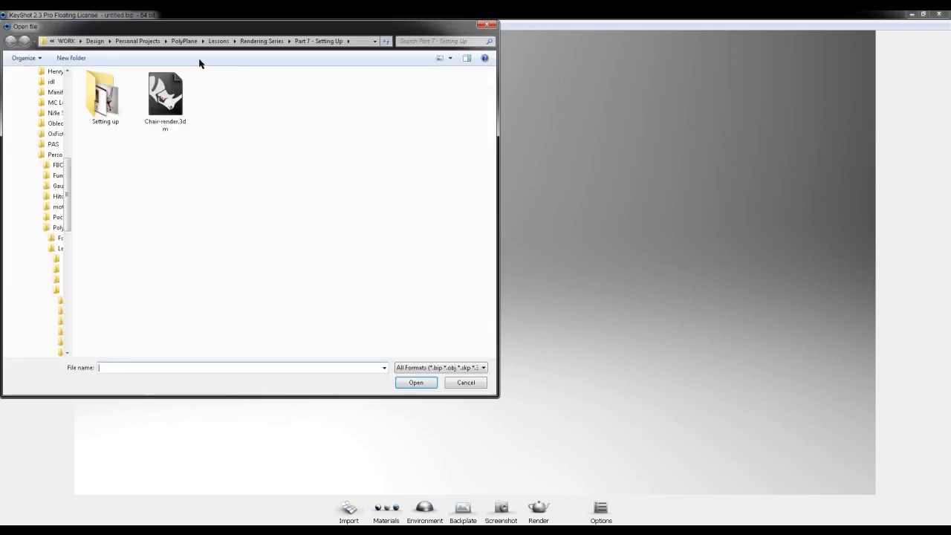
double_click(167, 94)
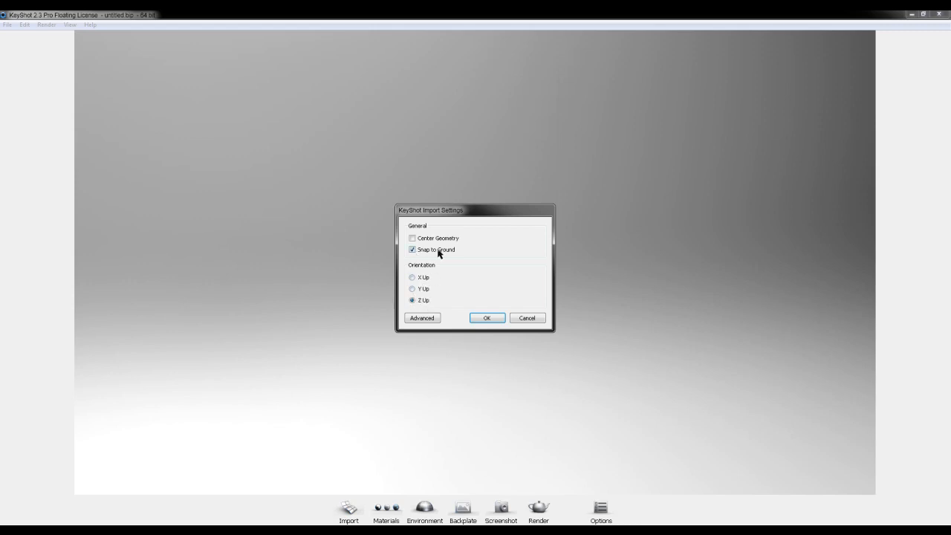
click(498, 321)
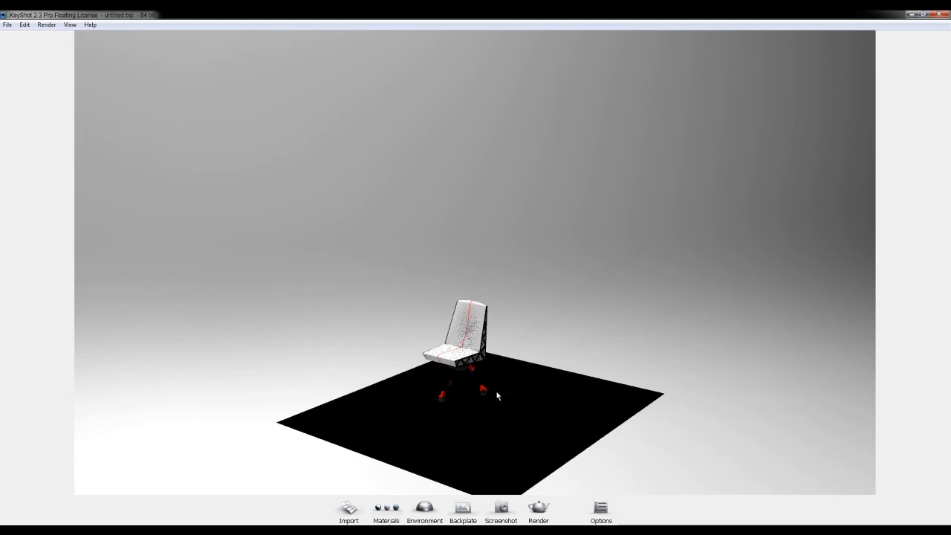
- Hide the Environment floor part in the scene so the whole chair and its legs show
scroll(492, 390, down, 5)
scroll(491, 395, up, 6)
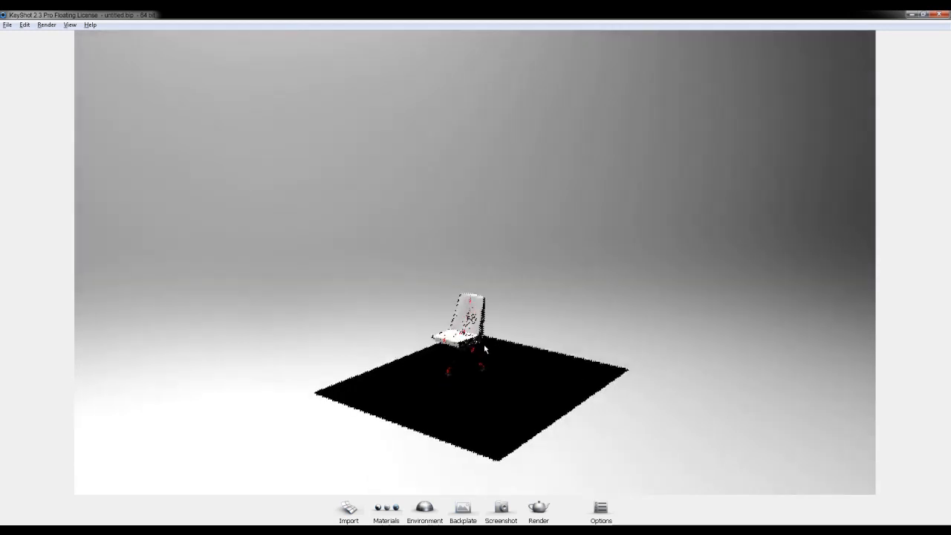
scroll(491, 396, up, 4)
middle_drag(549, 405, 512, 234)
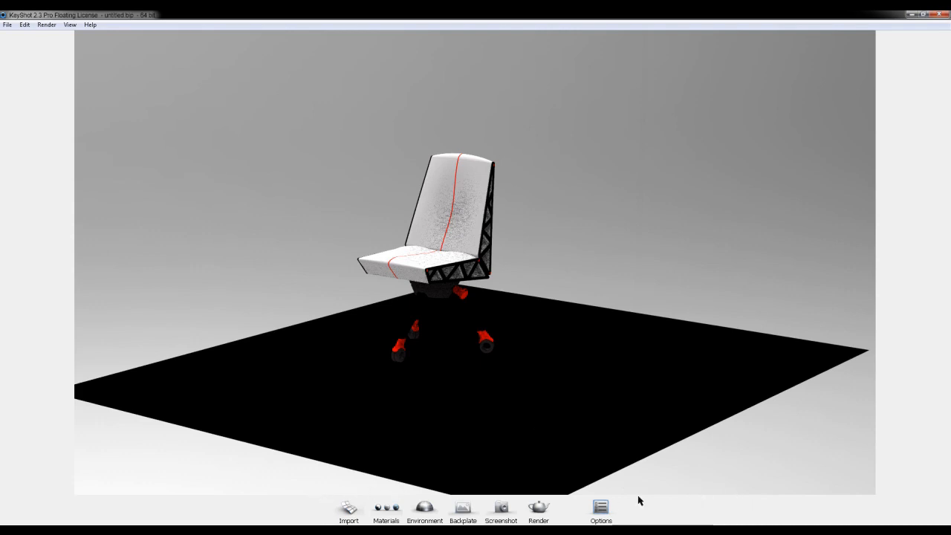
key(space)
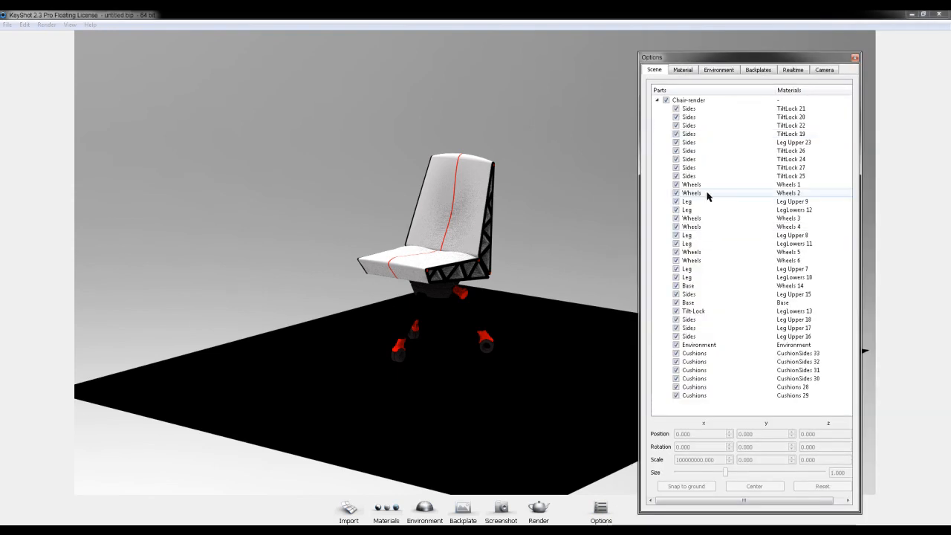
click(676, 346)
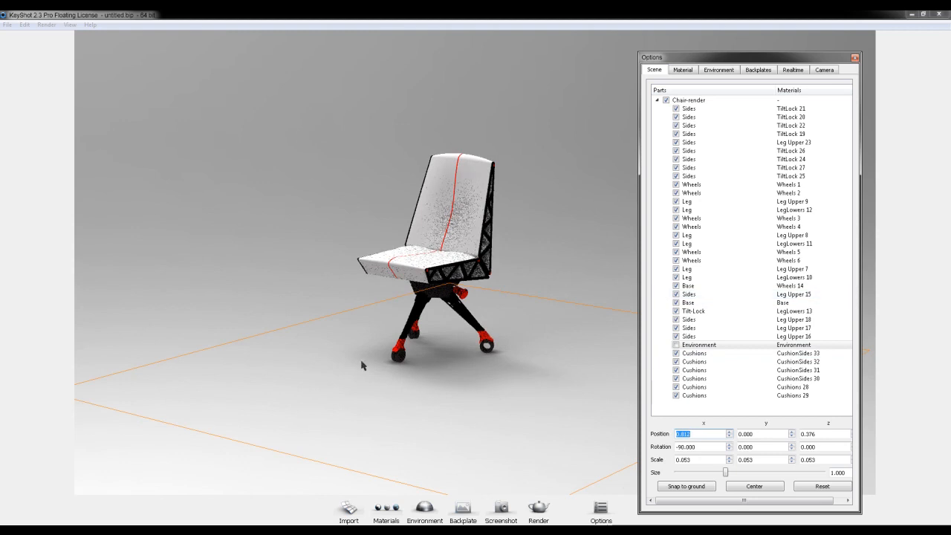
- Load the office desk photo from the Part 7 - Setting Up folder as the backplate image
click(758, 70)
click(726, 159)
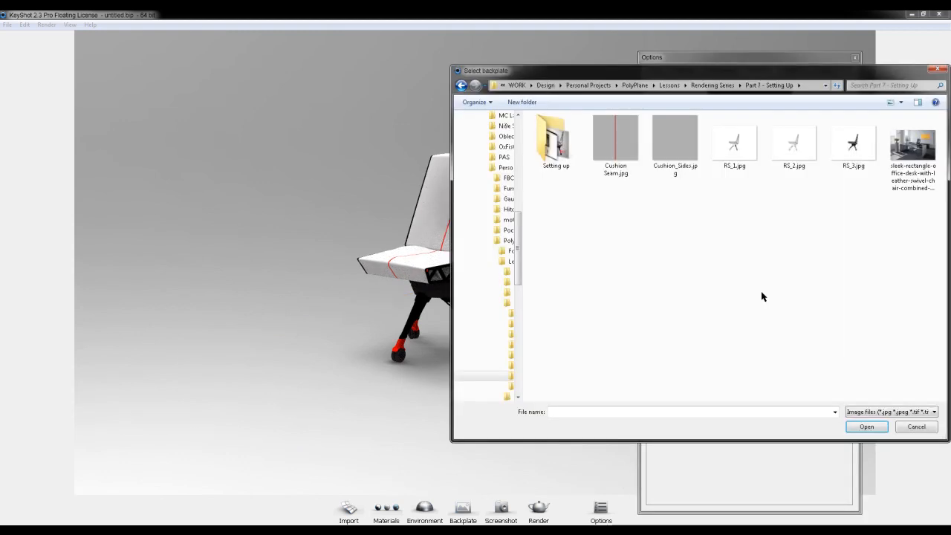
double_click(913, 152)
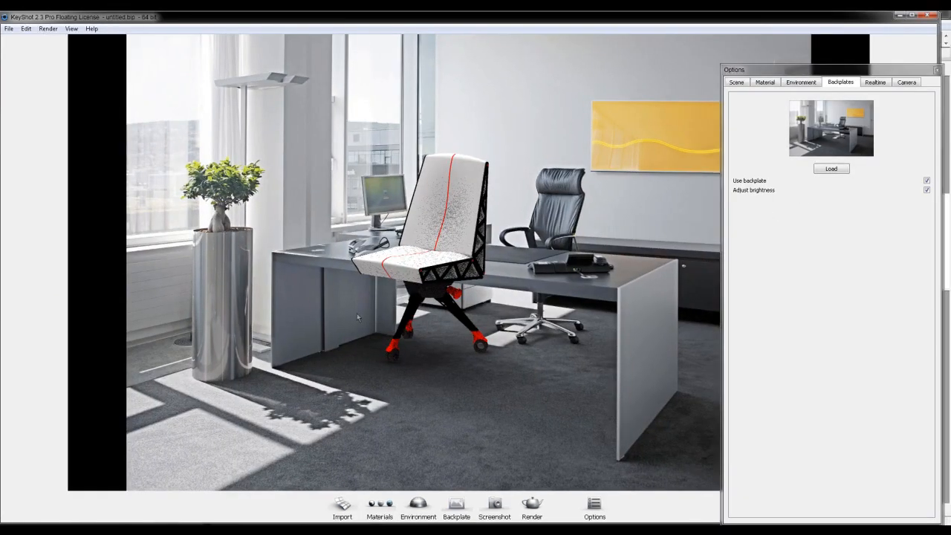
- Try orbiting the chair over the backplate and check the hotkey list for the camera controls
drag(332, 294, 596, 423)
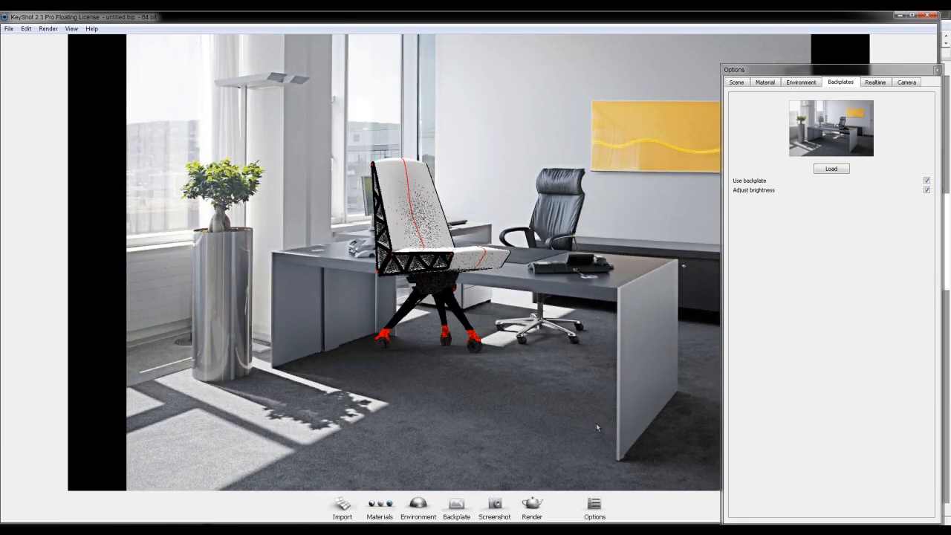
key(k)
drag(828, 20, 565, 75)
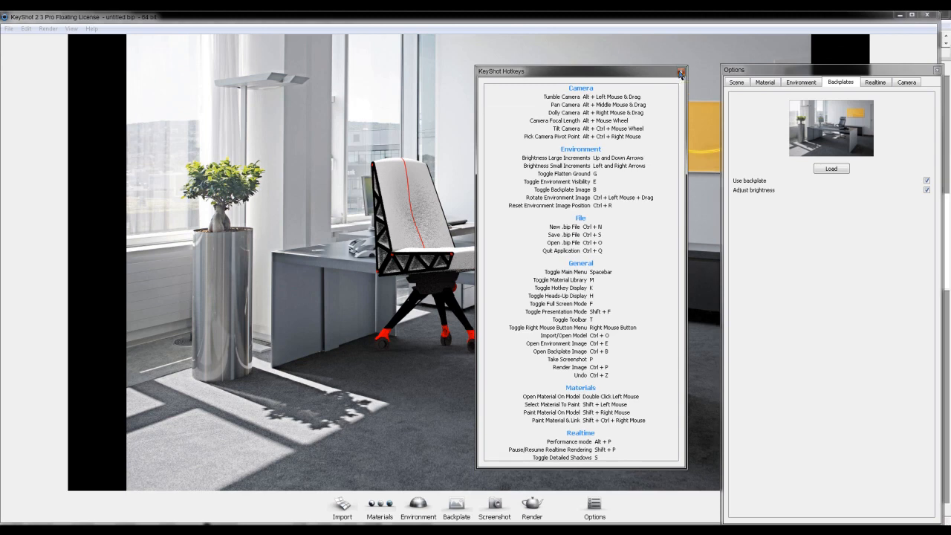
click(681, 73)
- Orbit, pan and dolly the camera so the chair stands on the carpet in front of the desk in side view
drag(495, 372, 654, 371)
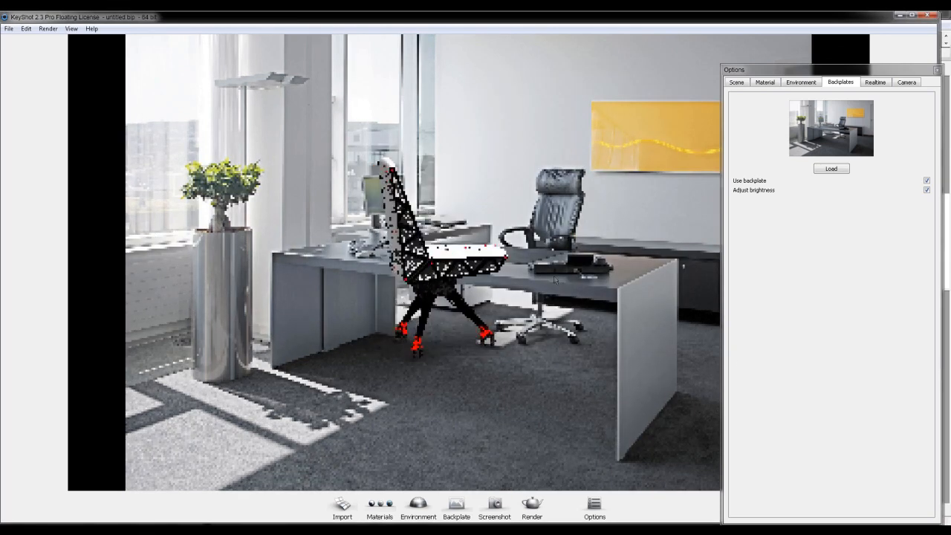
middle_drag(534, 362, 532, 417)
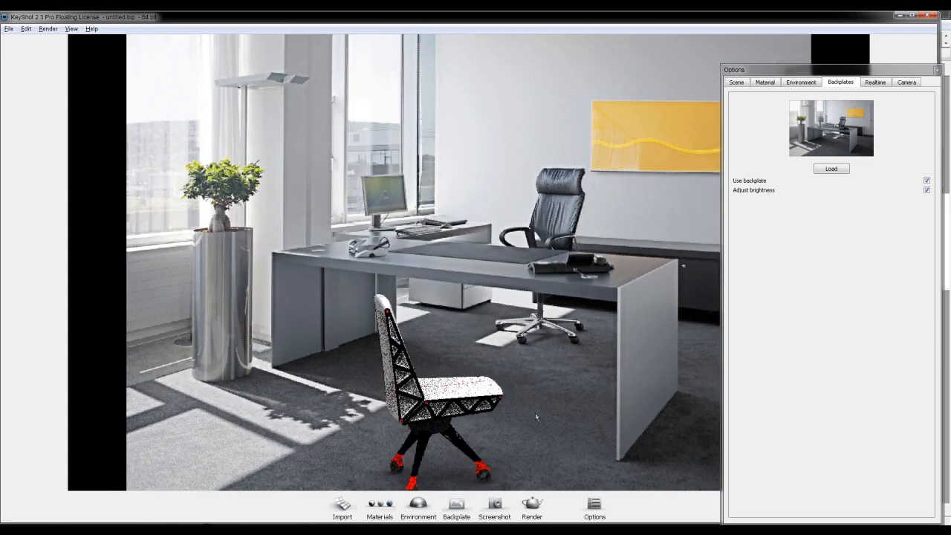
scroll(535, 414, up, 5)
scroll(536, 414, down, 1)
middle_drag(535, 414, 551, 290)
scroll(550, 290, down, 2)
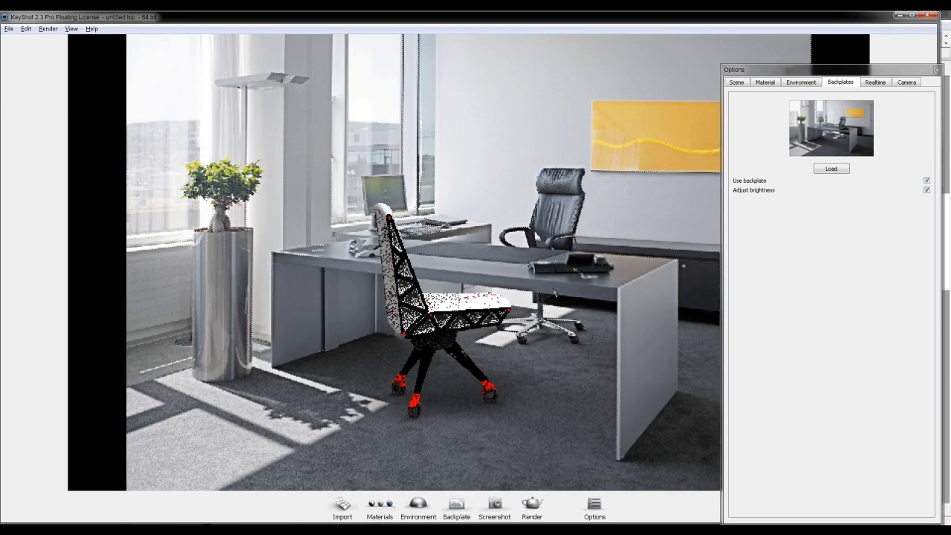
middle_drag(548, 320, 536, 323)
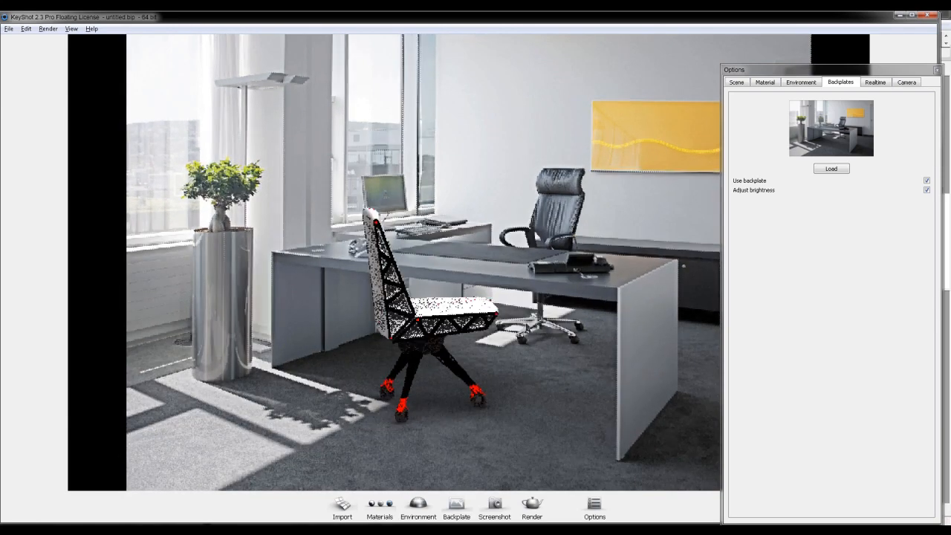
scroll(536, 322, down, 2)
scroll(446, 320, up, 4)
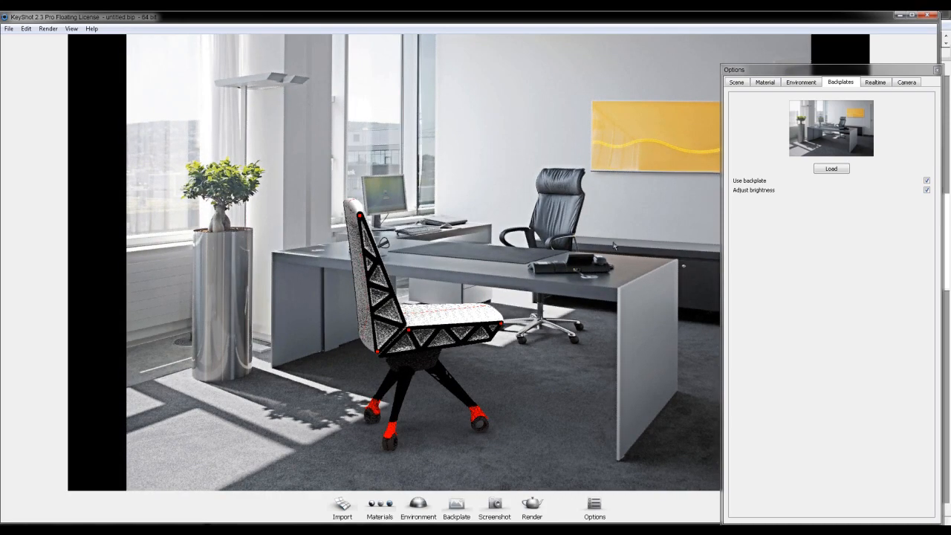
- Turn off the backplate, open the material library and orbit to a front three-quarter view of the chair
click(927, 181)
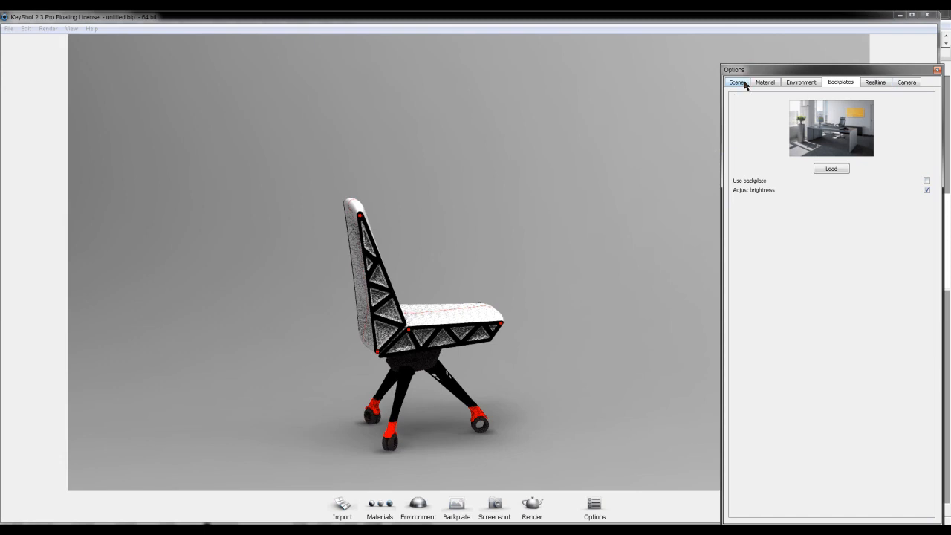
click(373, 508)
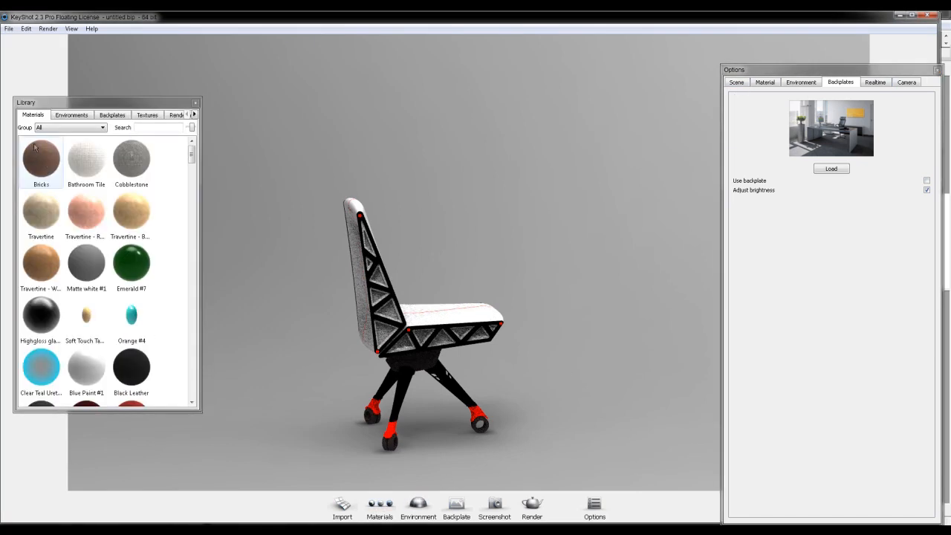
drag(192, 164, 209, 252)
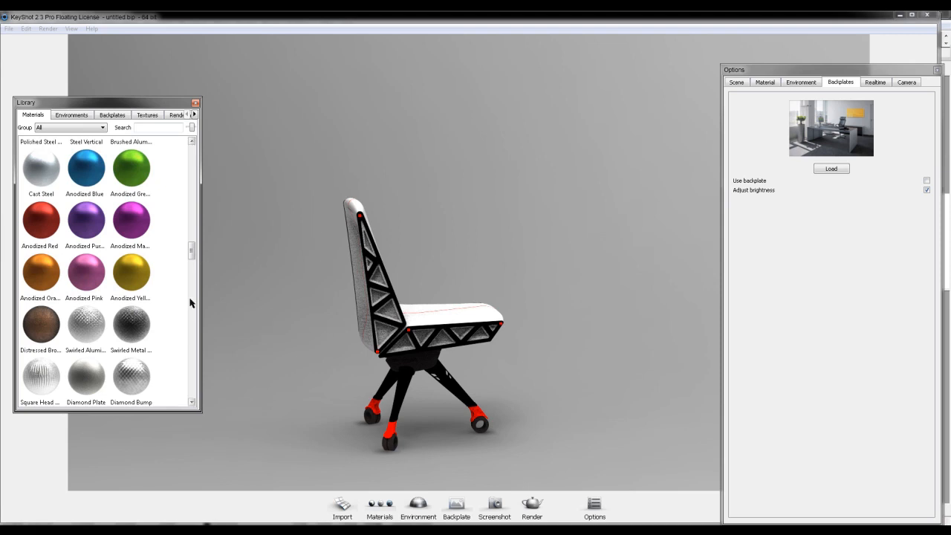
mouse_move(283, 310)
mouse_down()
mouse_move(584, 317)
mouse_move(231, 333)
mouse_move(133, 297)
mouse_move(294, 365)
mouse_move(616, 342)
mouse_move(230, 277)
mouse_move(577, 342)
mouse_move(446, 290)
mouse_move(483, 305)
mouse_move(508, 297)
mouse_up()
drag(432, 312, 543, 335)
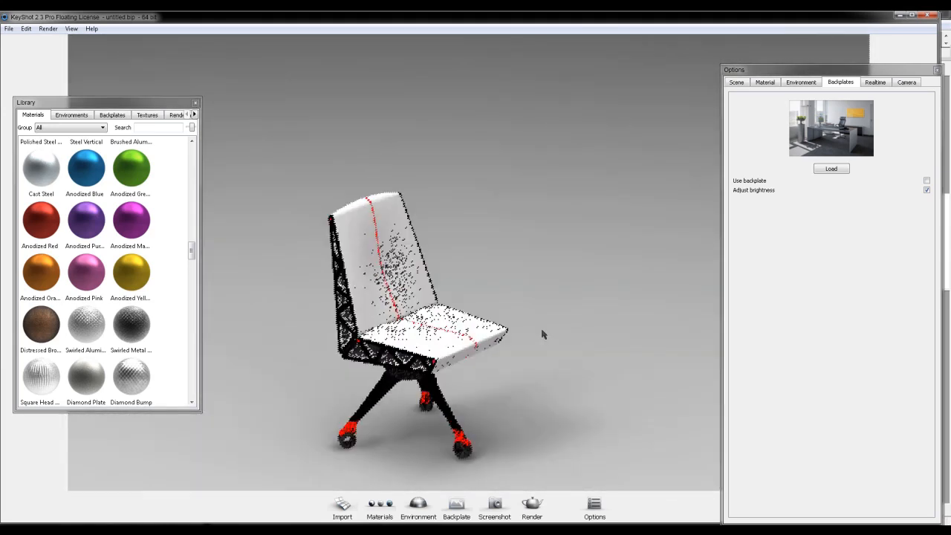
- Browse the Metals group of the material library, then filter it to the Paints group and look through the paints
click(70, 127)
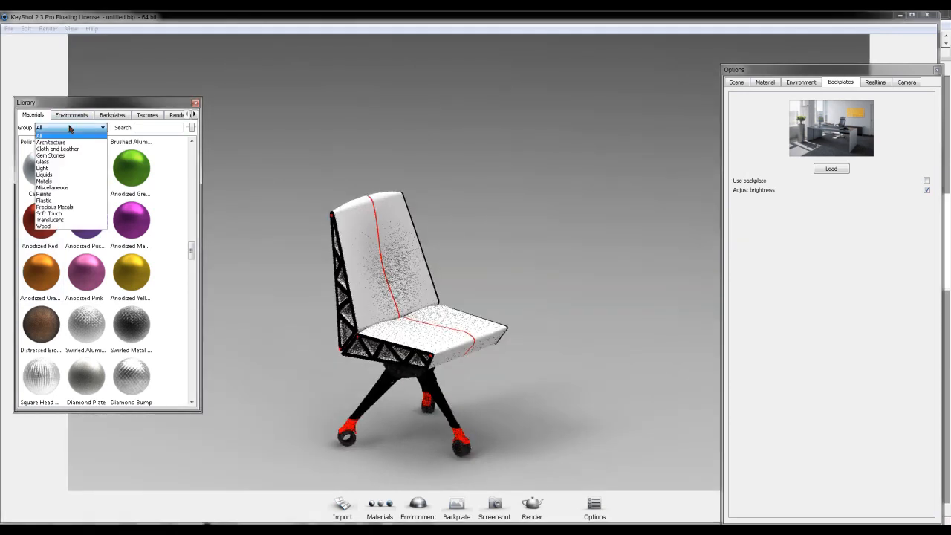
click(43, 181)
drag(192, 320, 192, 169)
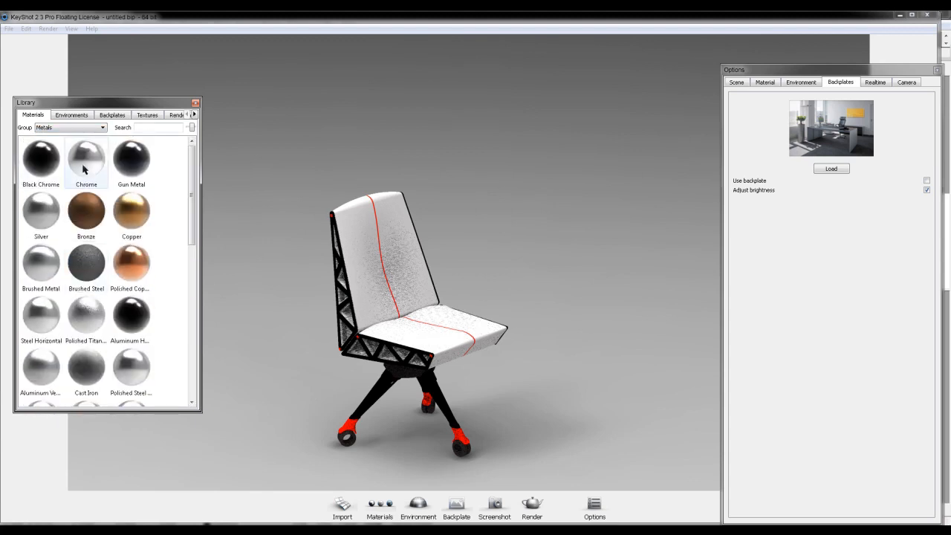
click(84, 129)
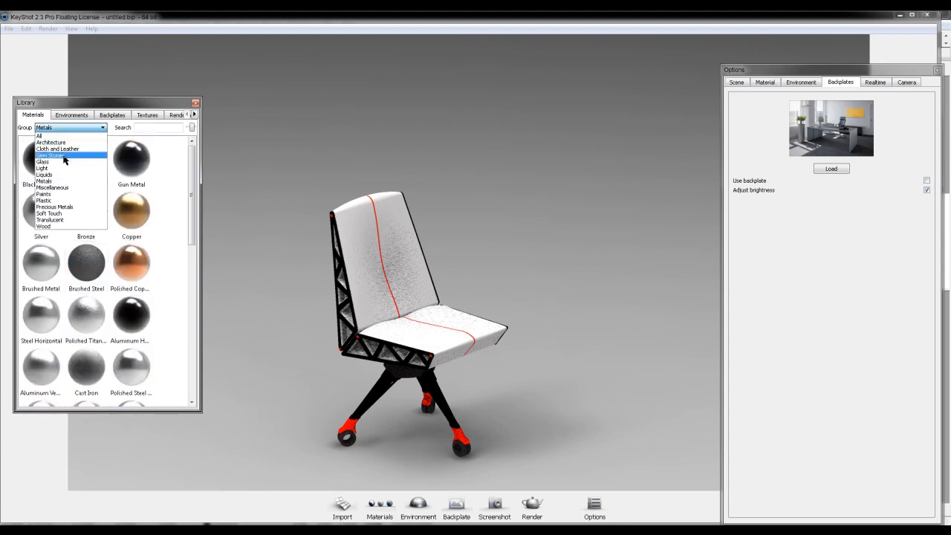
click(67, 194)
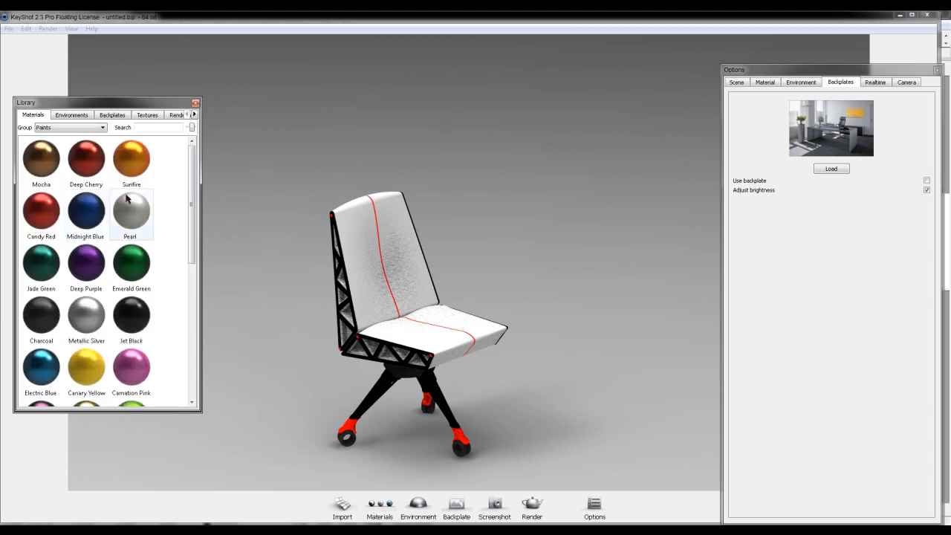
scroll(189, 196, down, 2)
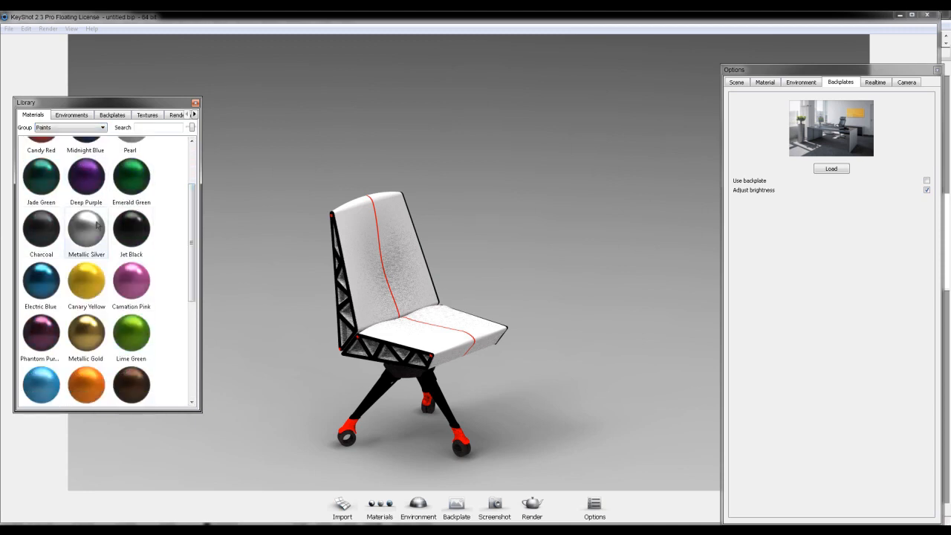
- Apply the Metallic Silver paint to the front and rear upper legs, then show the scene's parts list
drag(93, 234, 461, 414)
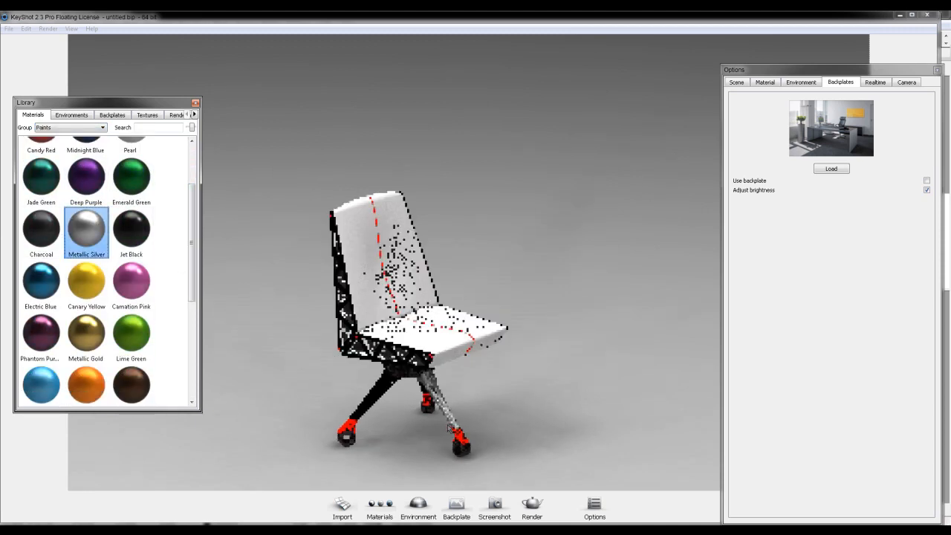
scroll(457, 428, up, 1)
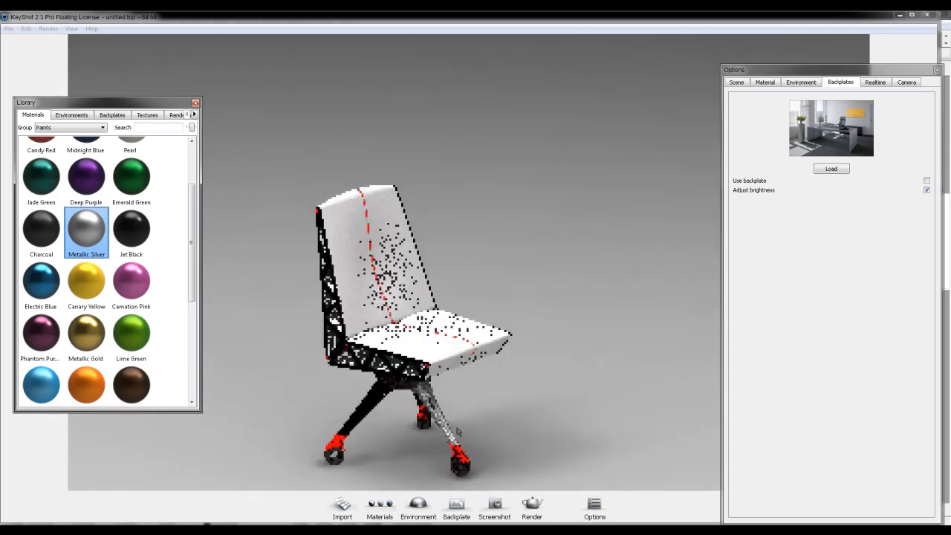
scroll(457, 431, up, 6)
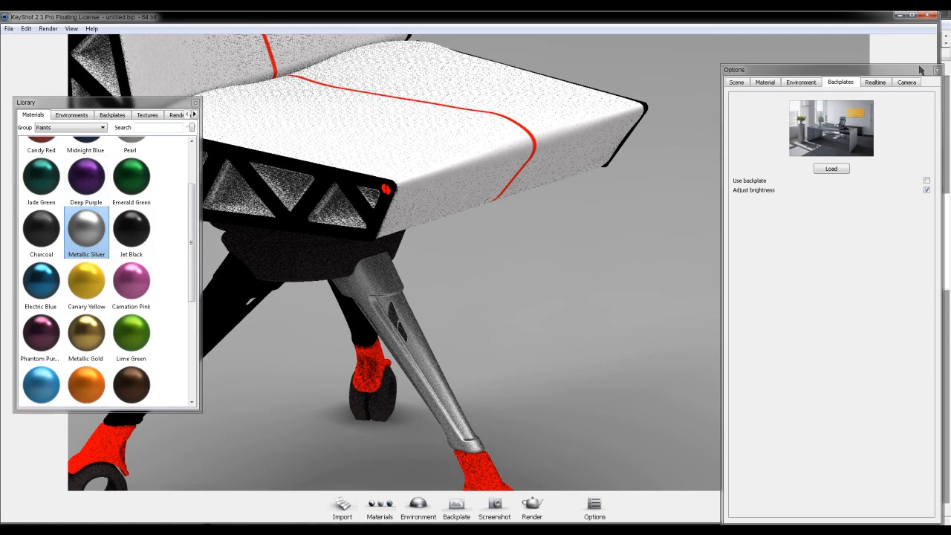
click(88, 233)
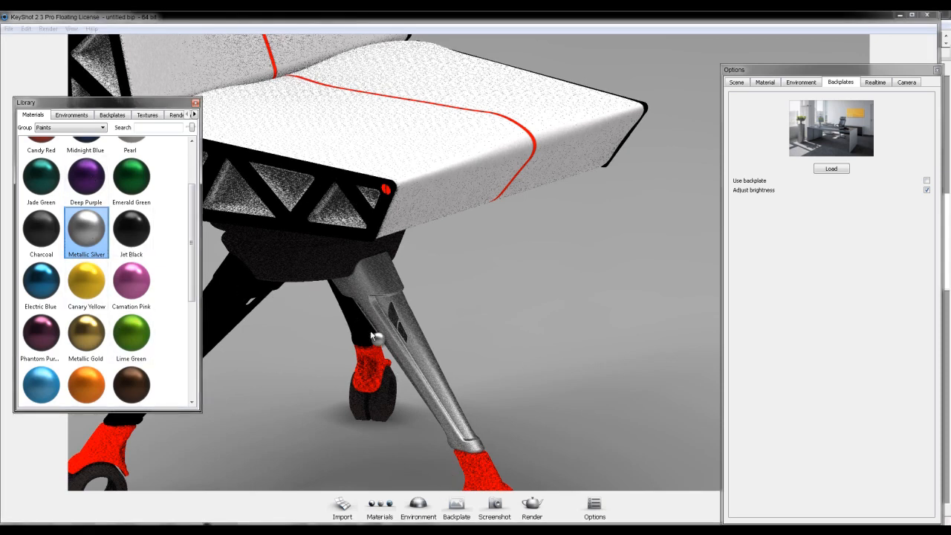
drag(355, 331, 355, 331)
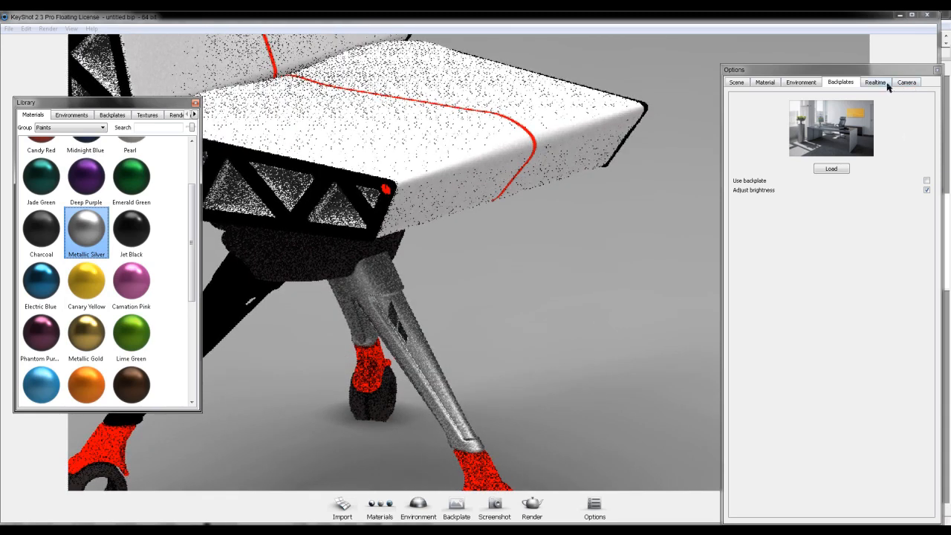
click(735, 82)
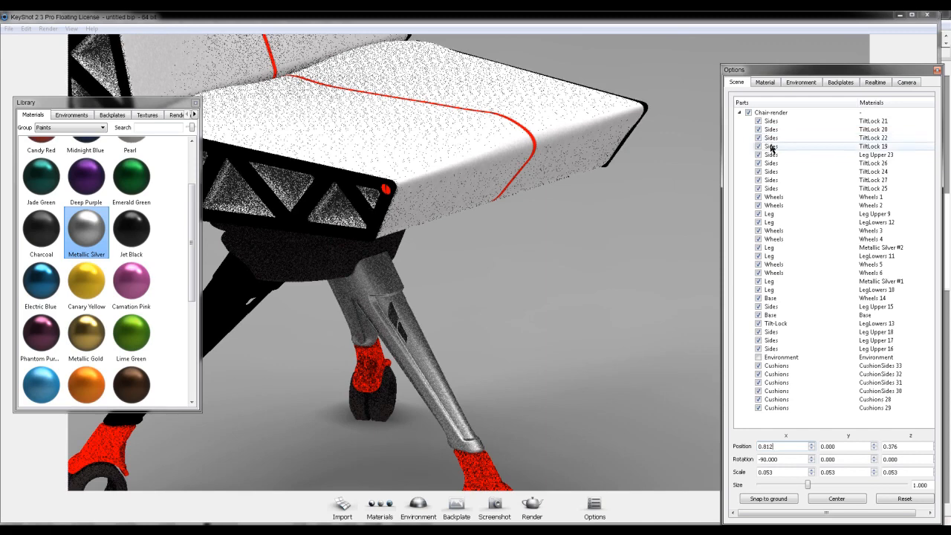
- Try applying Metallic Silver to the LegLowers 11 part through the scene's parts list, then undo that assignment
click(777, 254)
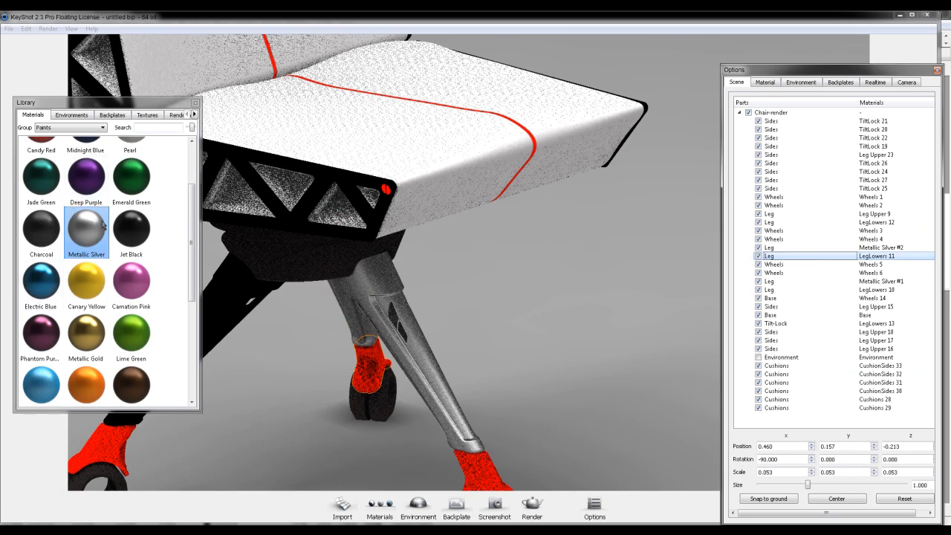
drag(103, 224, 856, 229)
drag(869, 263, 871, 258)
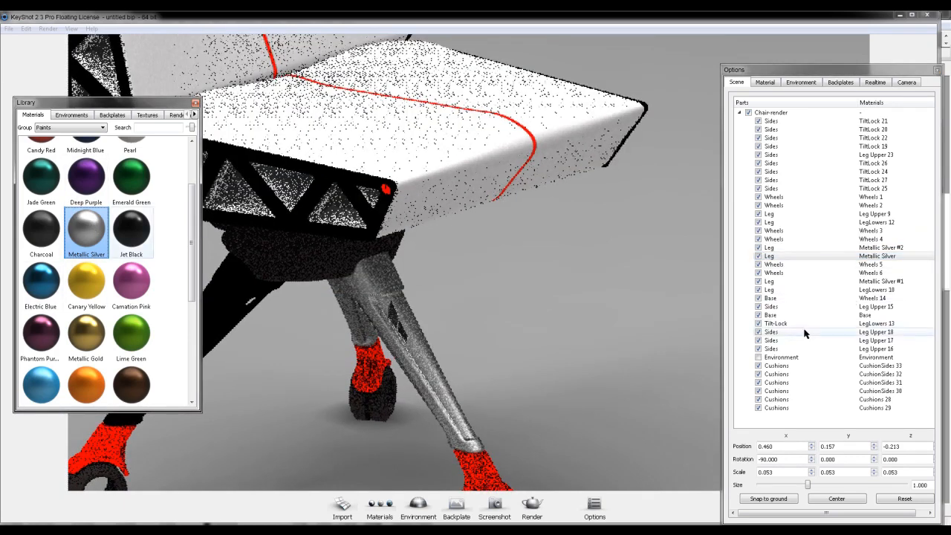
key(ctrl+z)
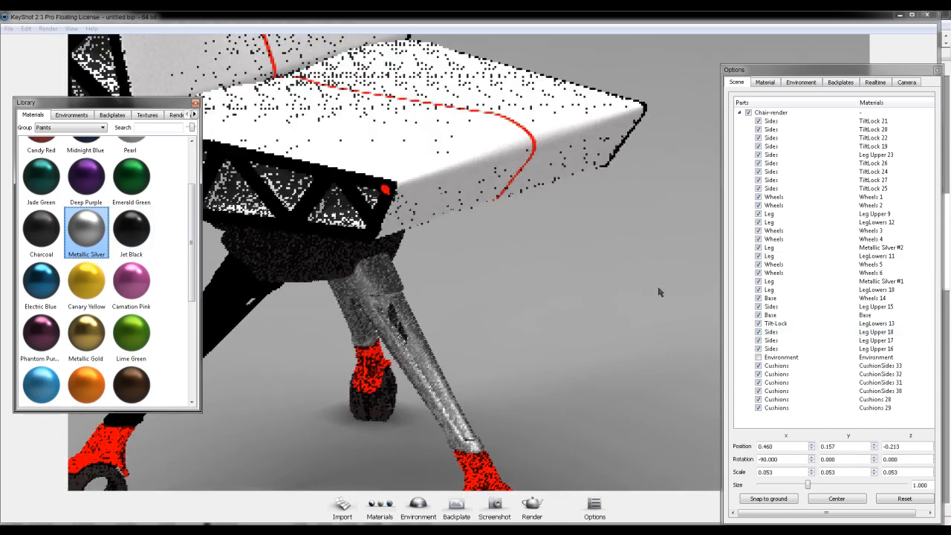
- Apply Metallic Silver to the remaining upper leg and hide all six cushion parts
click(817, 214)
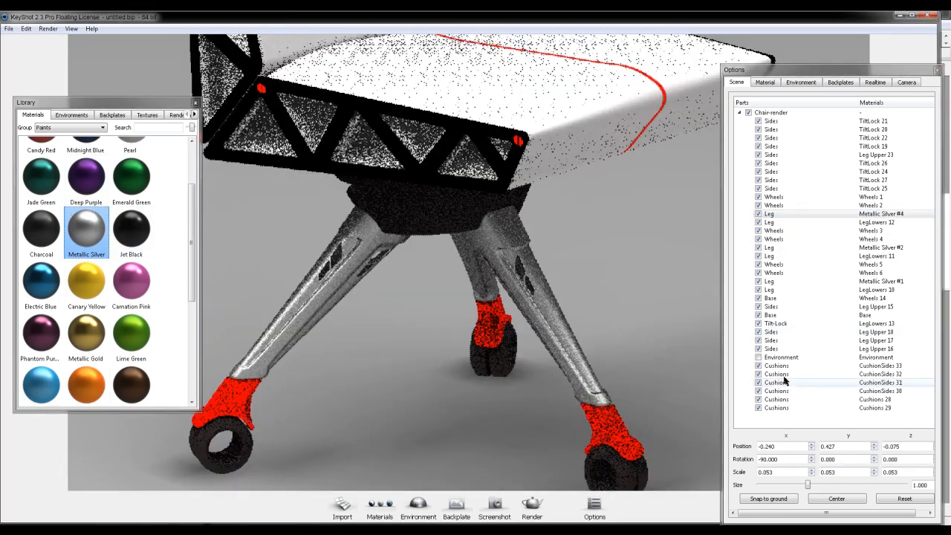
click(776, 366)
shift+click(787, 402)
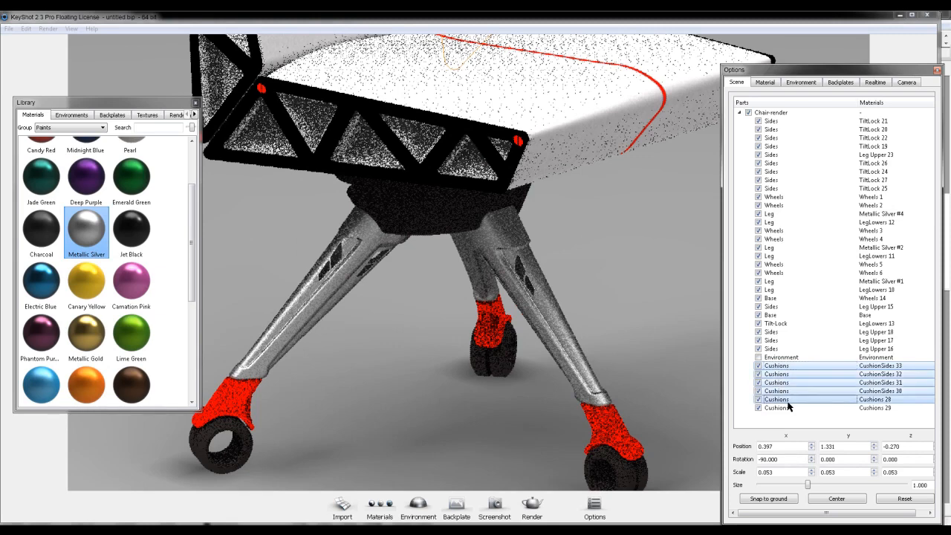
shift+click(789, 408)
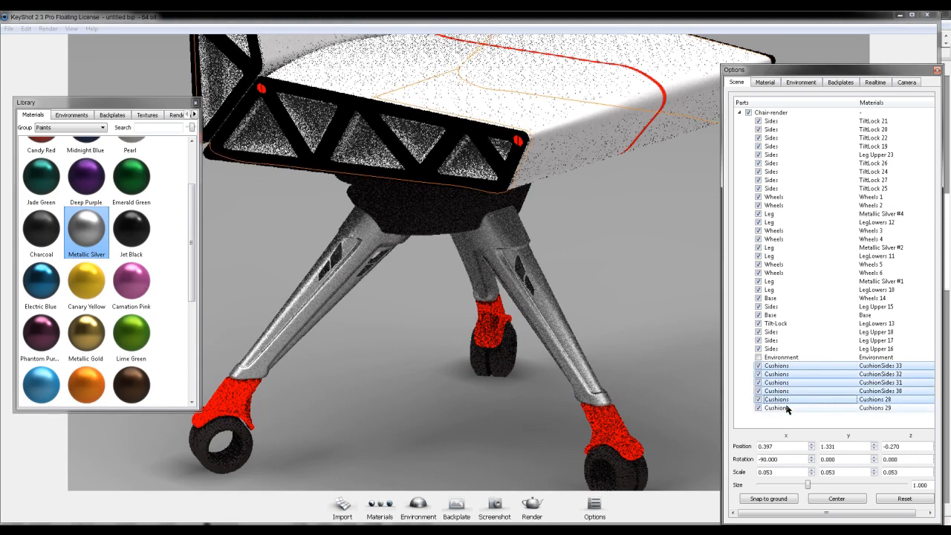
click(758, 366)
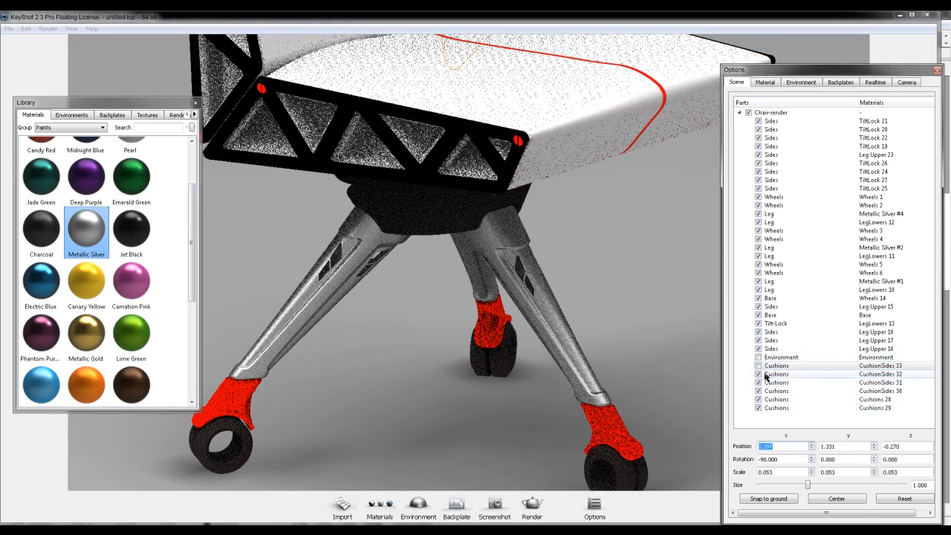
click(758, 375)
click(758, 383)
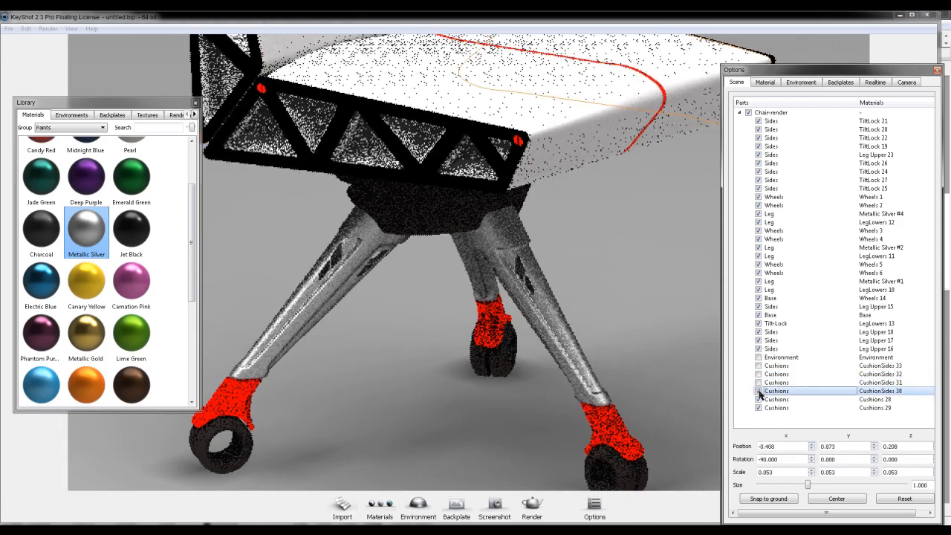
click(758, 391)
click(758, 399)
click(758, 408)
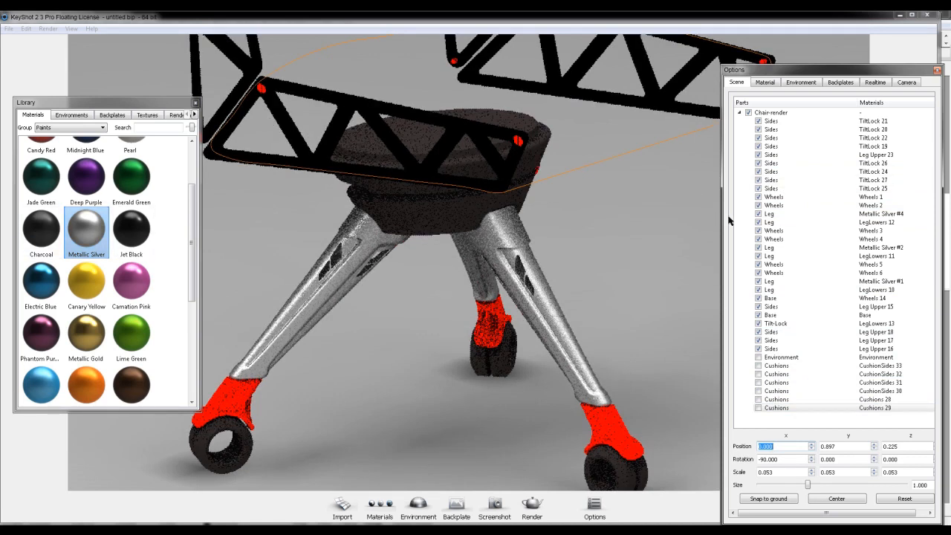
- Filter the material library to the Metals group and apply Polished Steel Horizontal to the four truss side frames
click(771, 155)
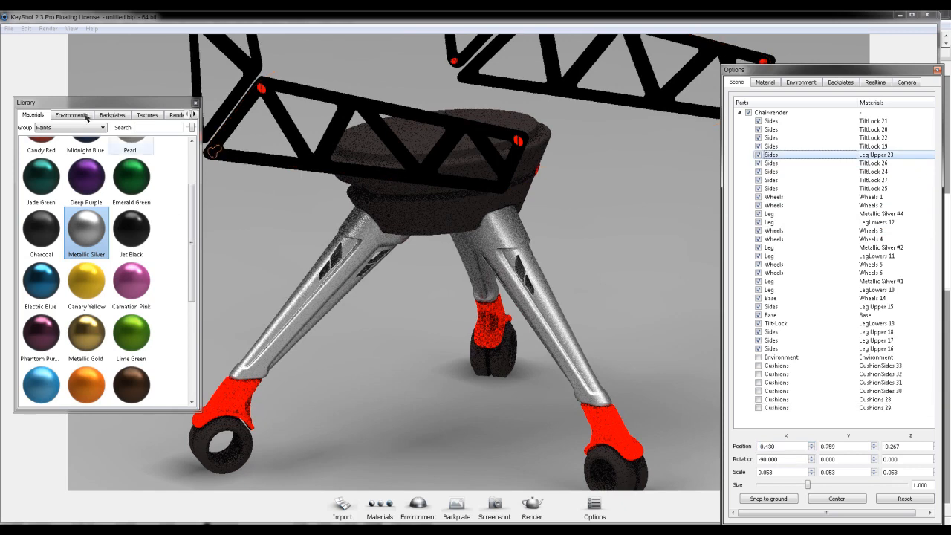
click(74, 127)
click(66, 184)
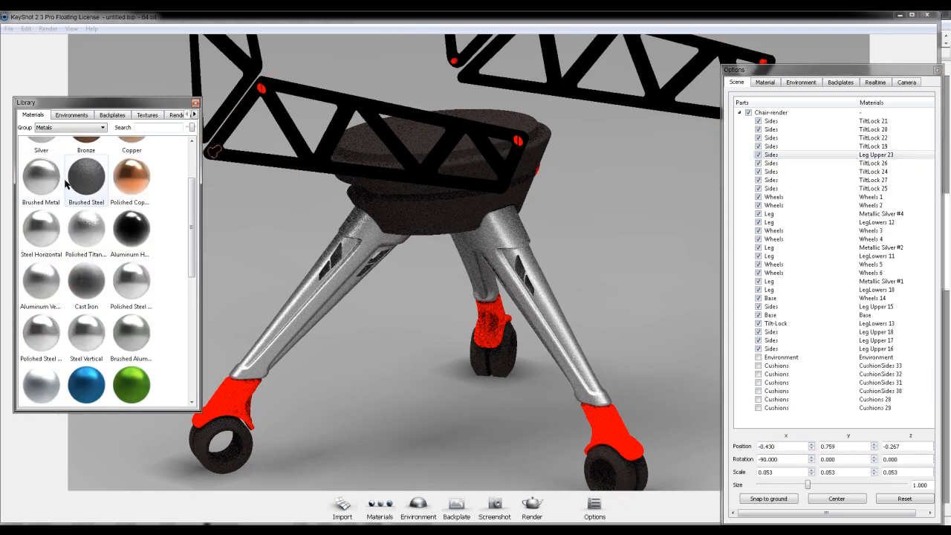
scroll(195, 232, down, 2)
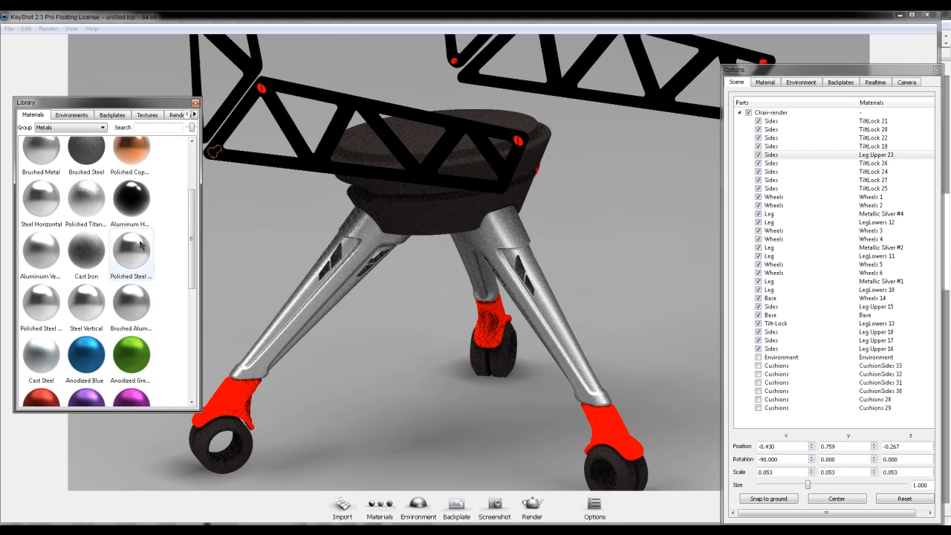
drag(131, 253, 301, 139)
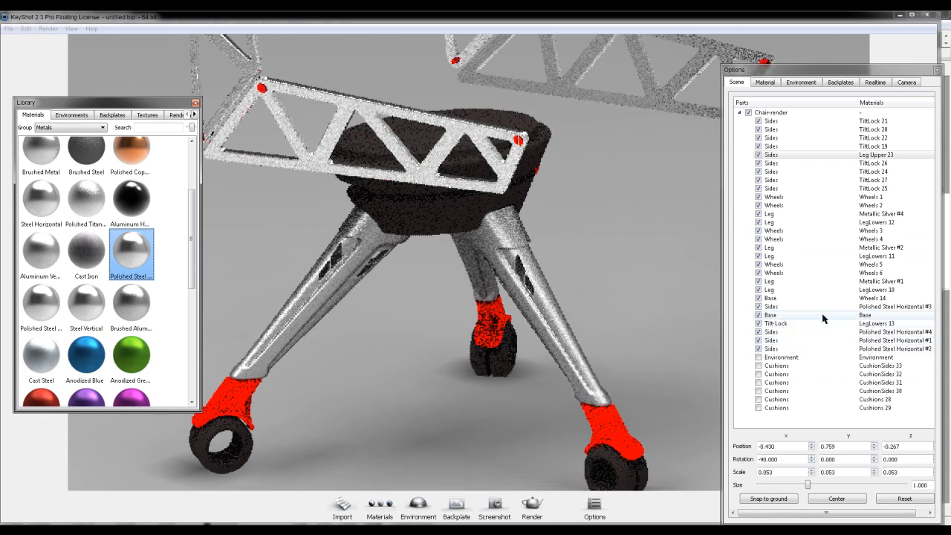
- Hide the four Polished Steel Horizontal side frames
click(759, 306)
click(759, 332)
click(759, 340)
click(759, 349)
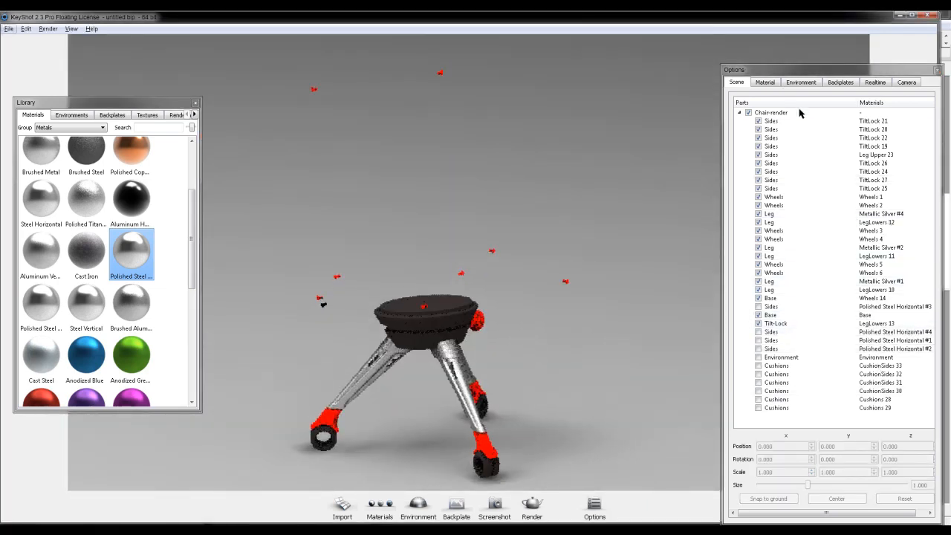
- Apply the Anodized Red metal to all nine small fastener parts listed as Sides
click(773, 121)
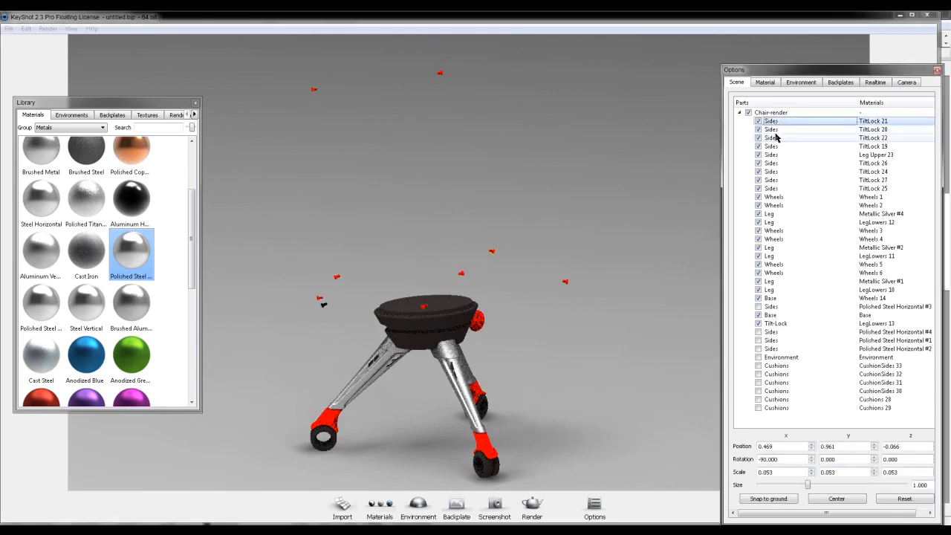
shift+click(773, 189)
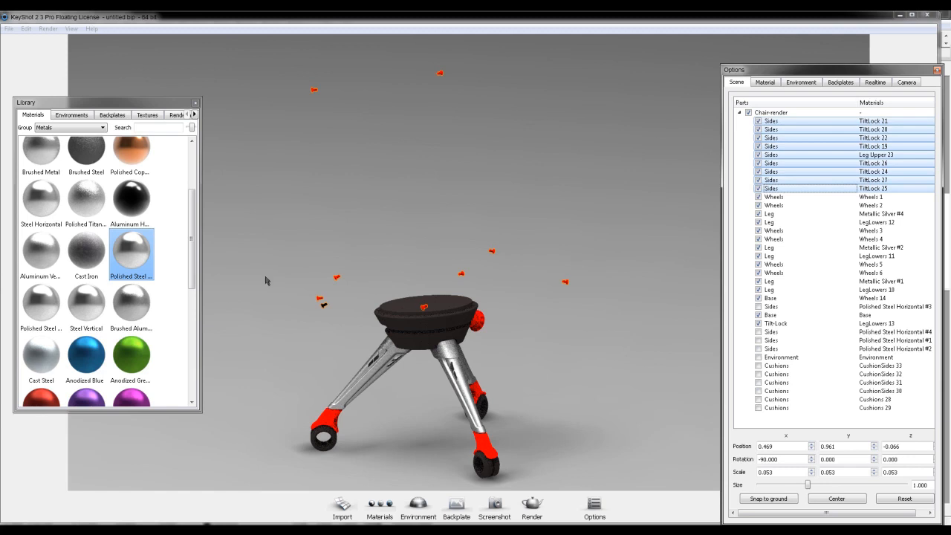
scroll(190, 300, down, 5)
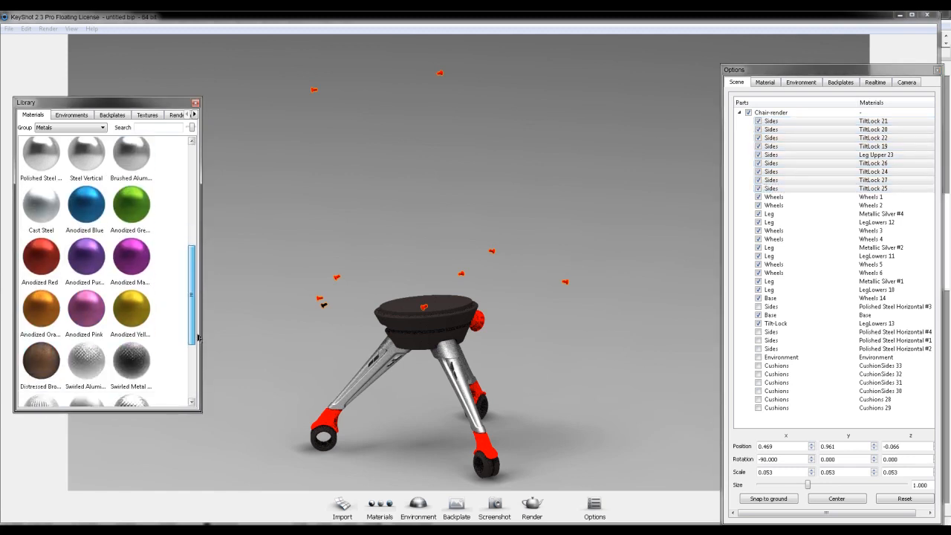
drag(41, 245, 877, 147)
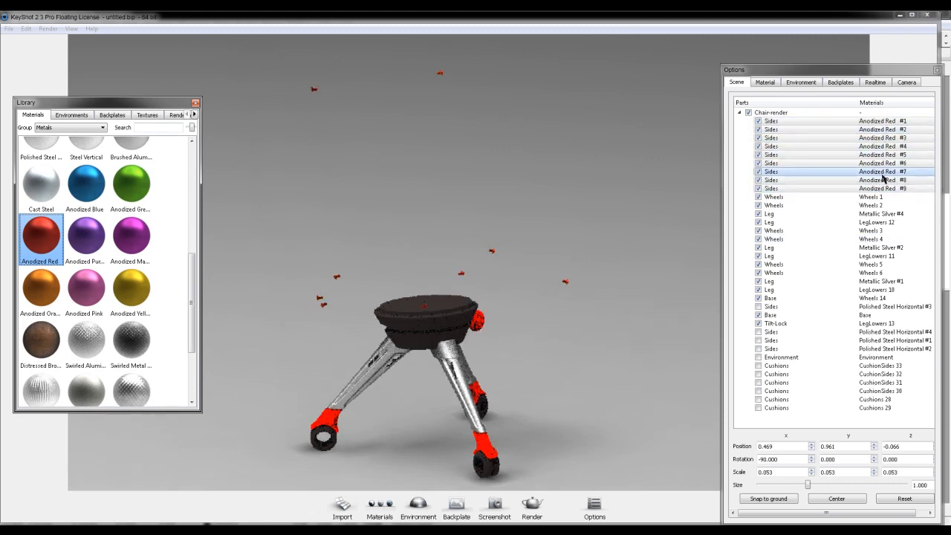
- Apply Soft Touch Black from the Soft Touch group to all wheel parts, then hide the wheels and the small red fasteners
click(825, 198)
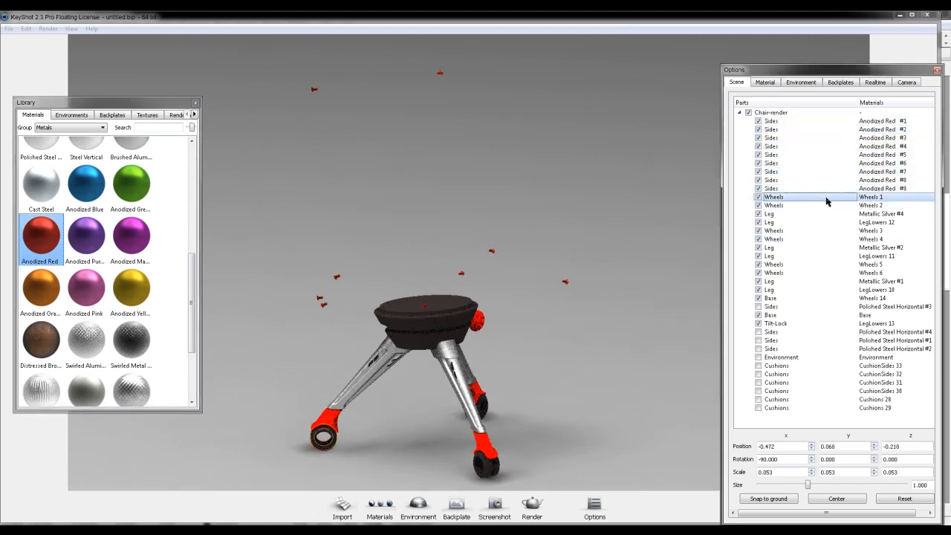
click(70, 127)
click(65, 200)
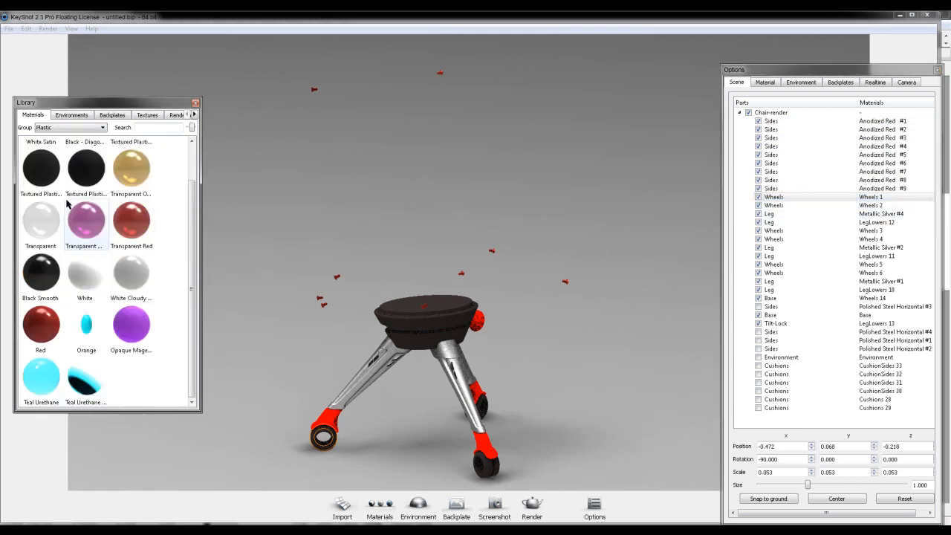
scroll(171, 215, up, 1)
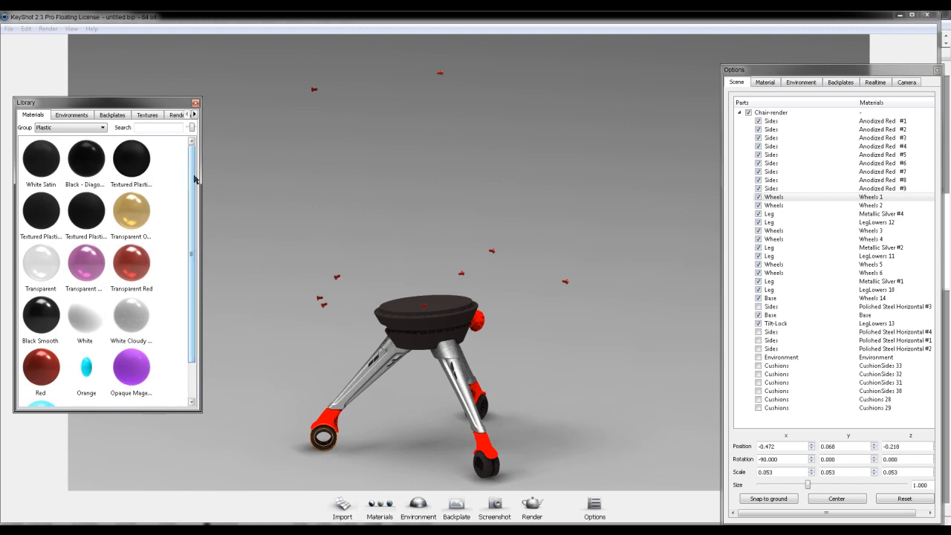
click(97, 130)
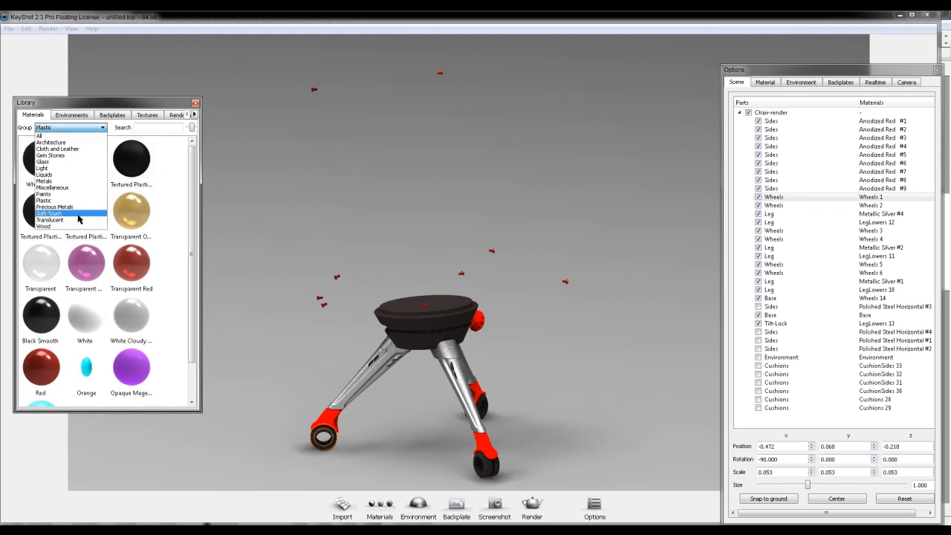
click(76, 217)
click(86, 212)
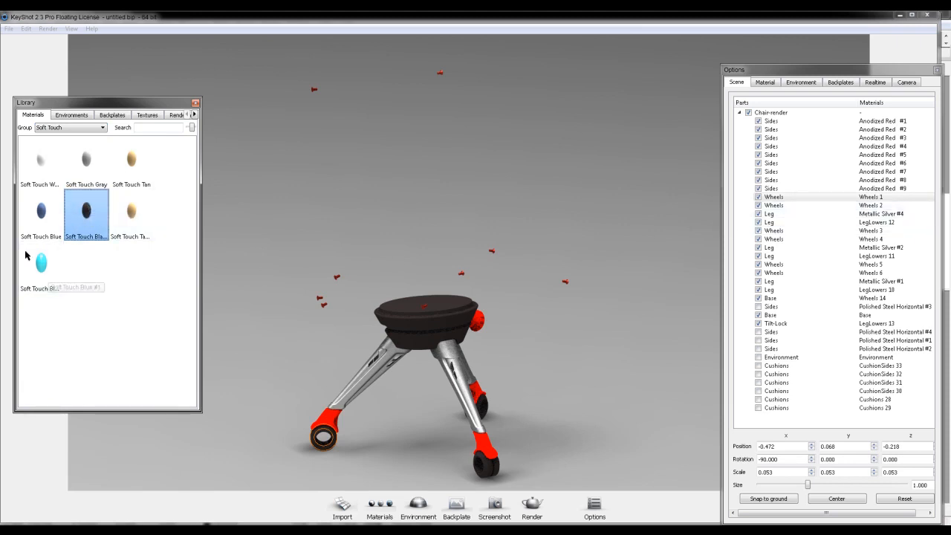
drag(86, 211, 255, 431)
drag(327, 450, 327, 450)
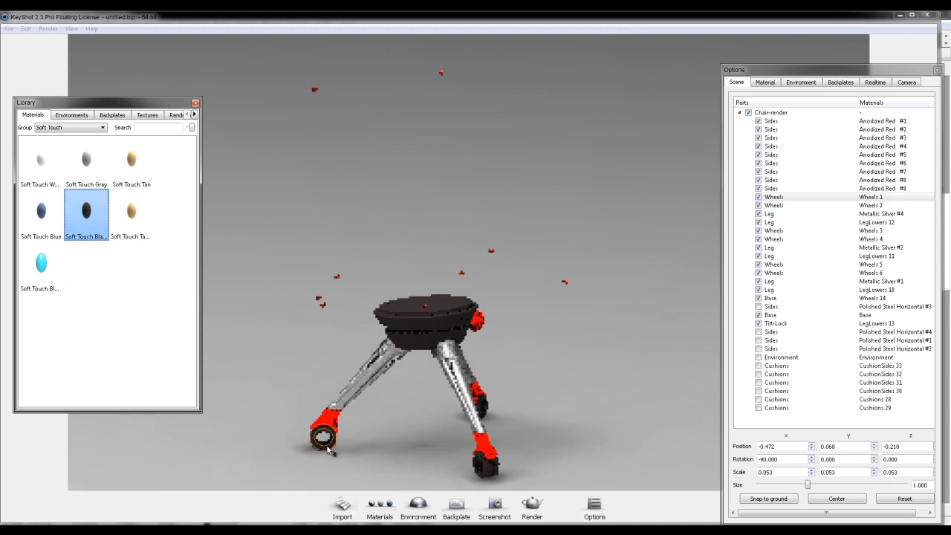
- Hide the three Metallic Silver upper legs
click(759, 216)
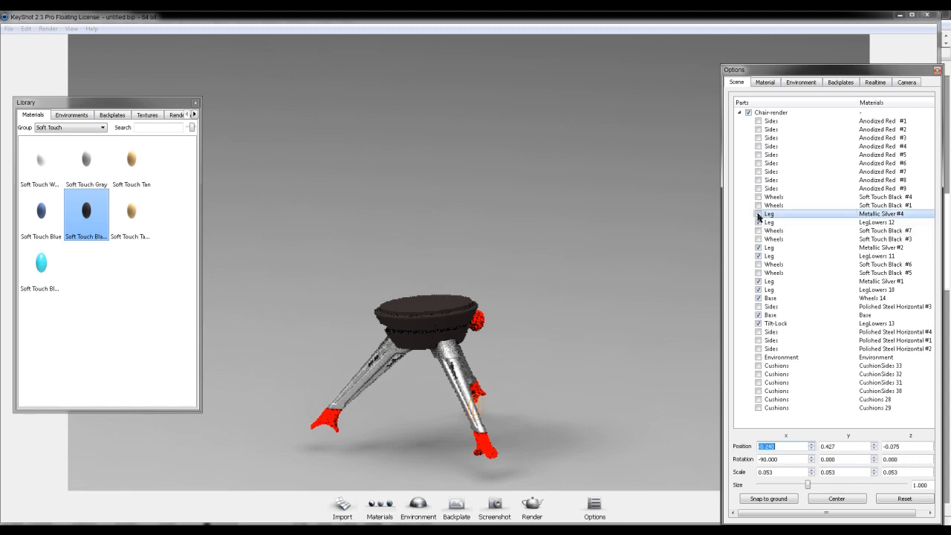
click(759, 254)
click(757, 281)
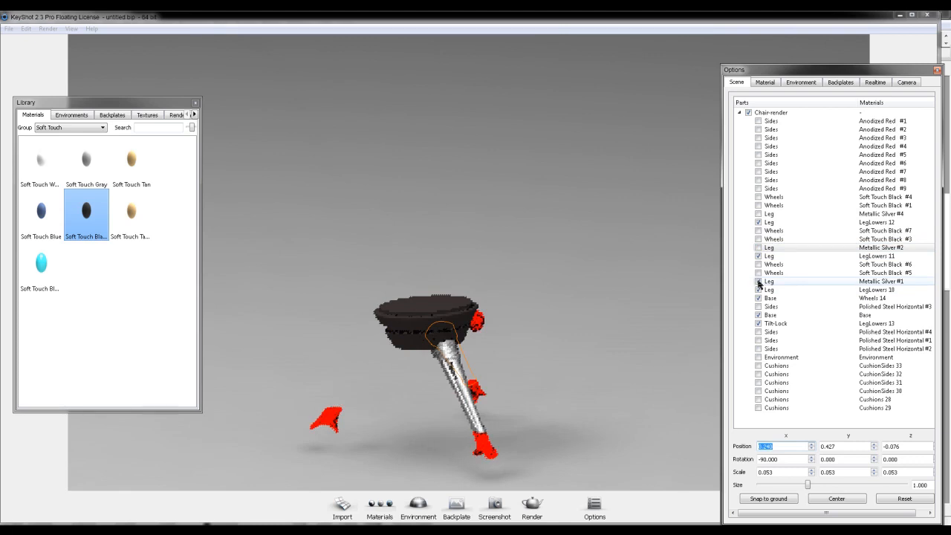
click(758, 283)
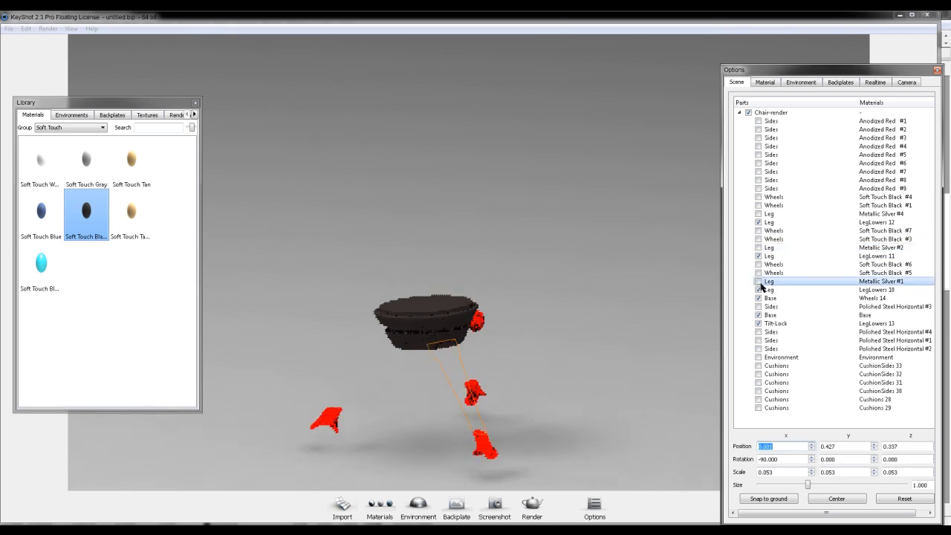
- Apply Deep Cherry from the Paints group to the three lower leg parts
drag(594, 367, 361, 379)
click(70, 116)
click(27, 116)
click(67, 128)
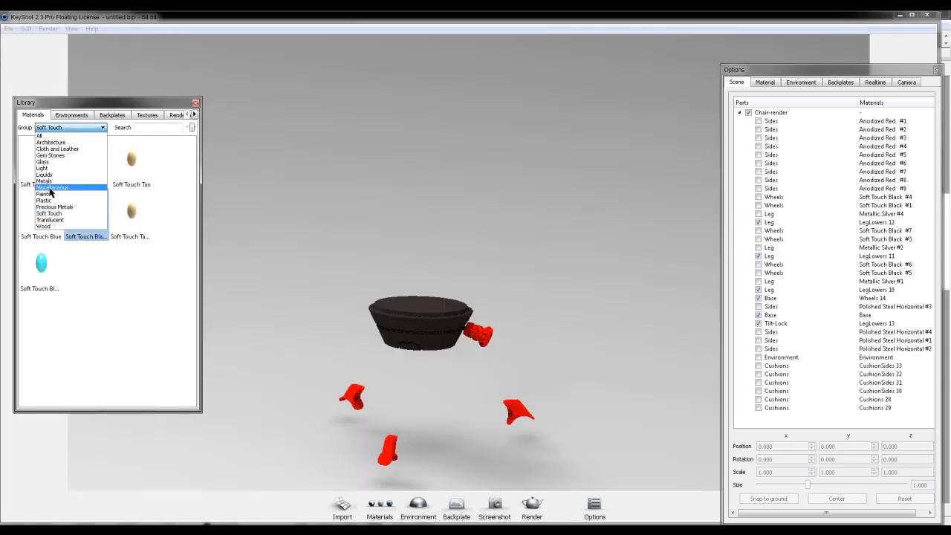
click(55, 194)
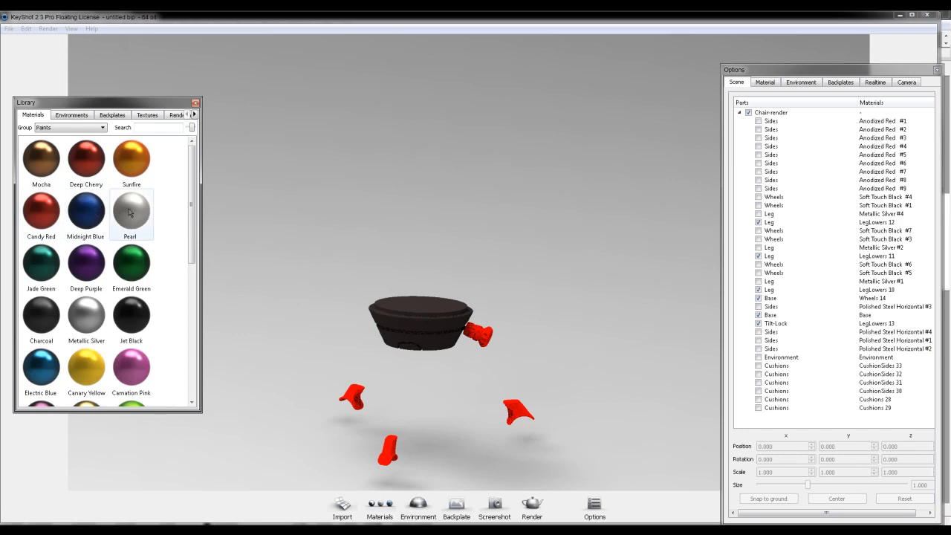
drag(87, 160, 117, 208)
drag(349, 394, 352, 396)
drag(75, 171, 387, 449)
drag(90, 183, 387, 449)
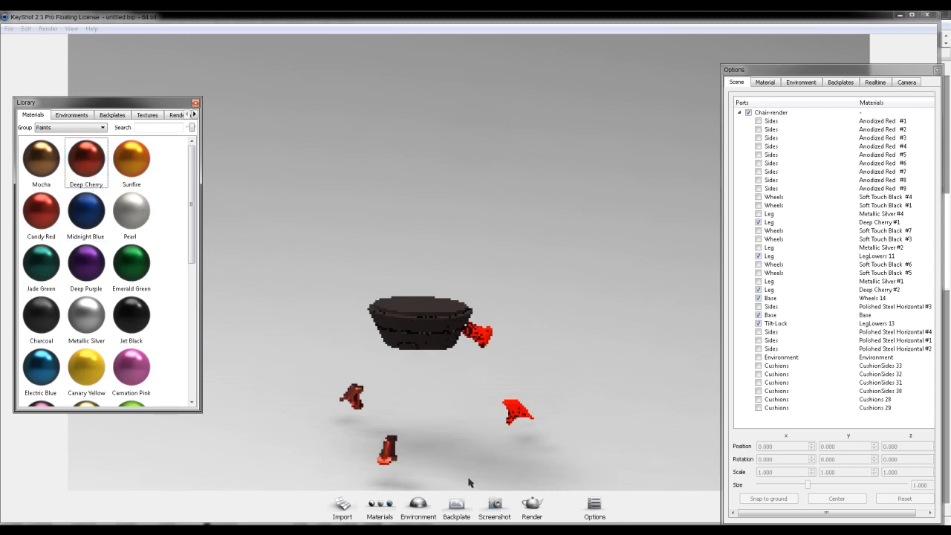
- Unhide the Metallic Silver #2 leg and apply Scarlet Red from the full material library to the Tilt-Lock knob
click(758, 247)
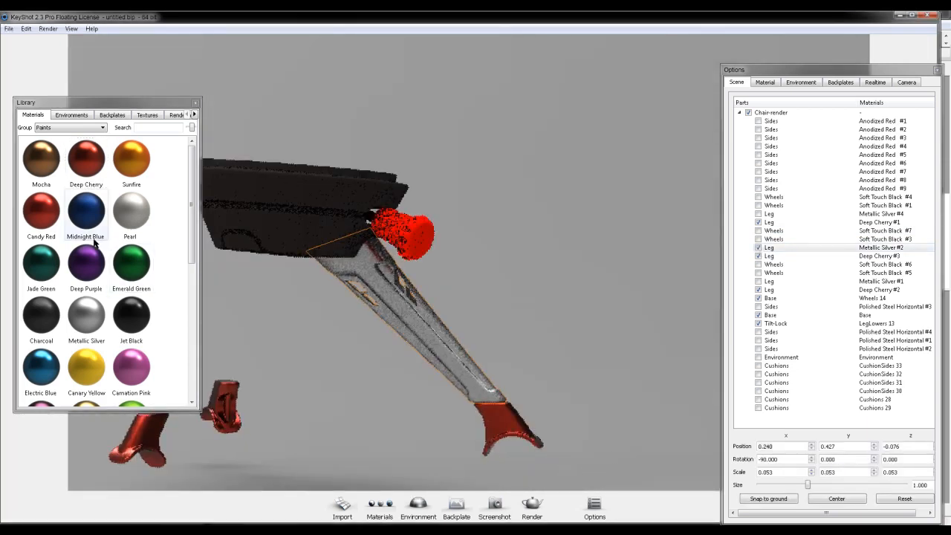
scroll(68, 128, down, 2)
click(68, 128)
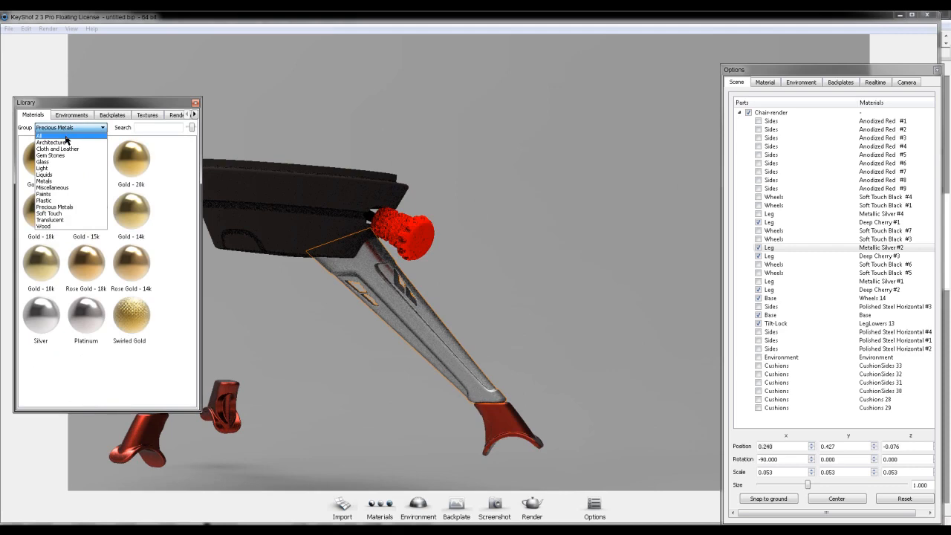
click(66, 137)
drag(192, 154, 202, 330)
drag(132, 216, 413, 238)
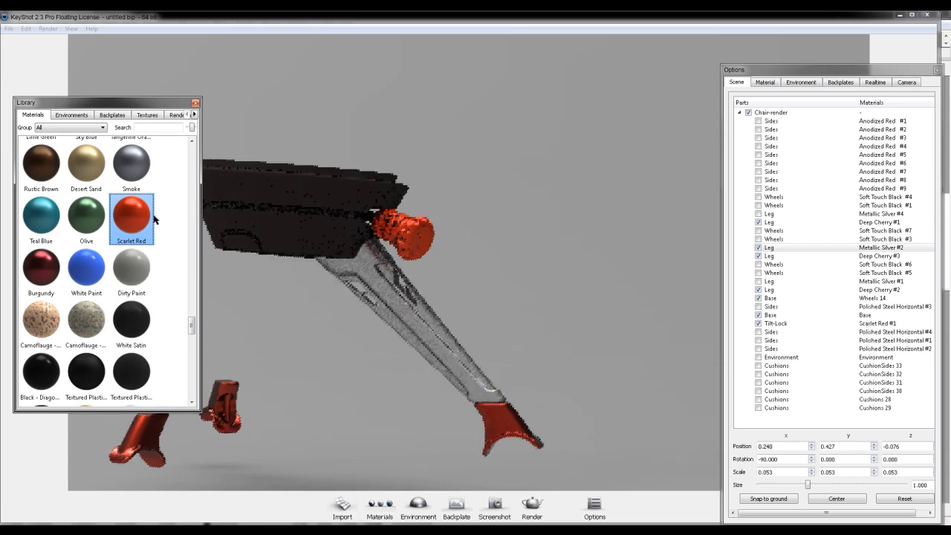
- Apply the Textured Plastic - Fine material to the round black base under the seat
drag(191, 322, 195, 335)
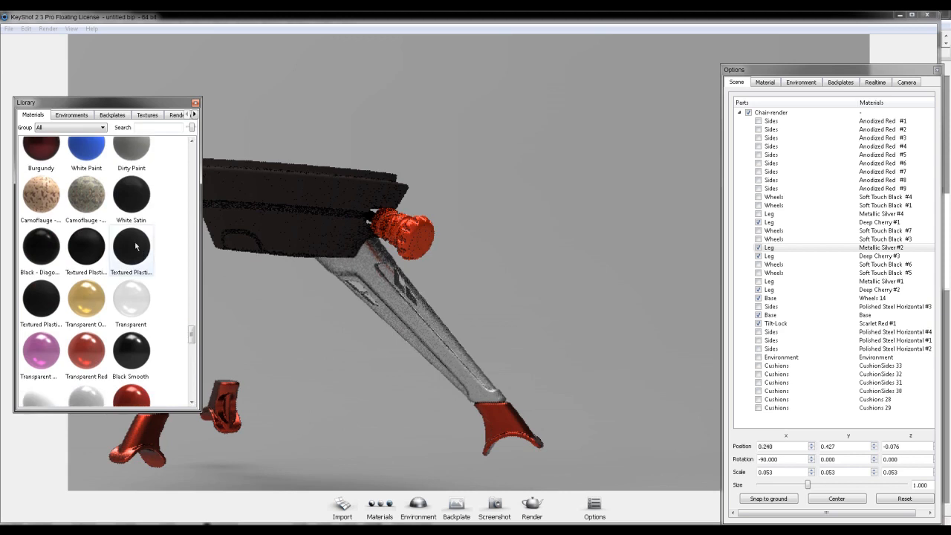
drag(135, 247, 273, 187)
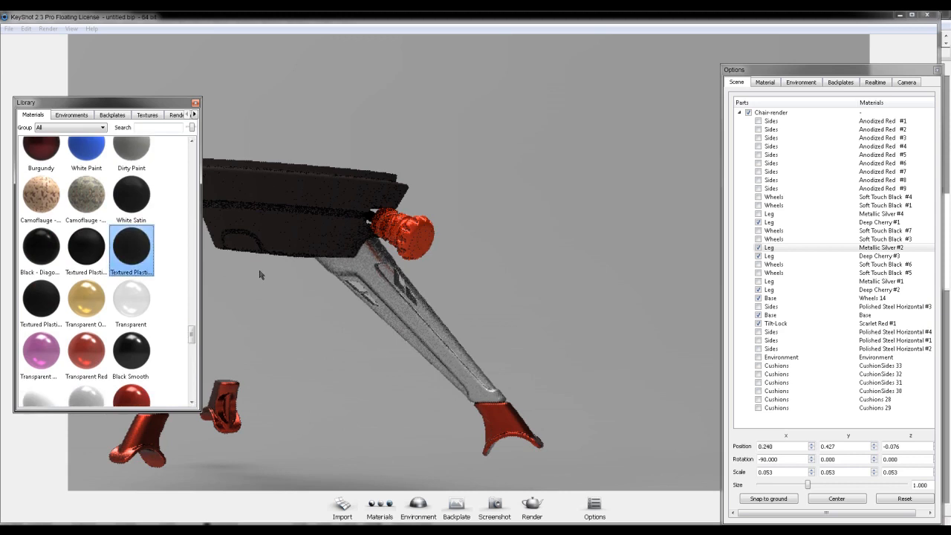
drag(260, 275, 437, 305)
scroll(435, 301, down, 3)
scroll(439, 249, up, 4)
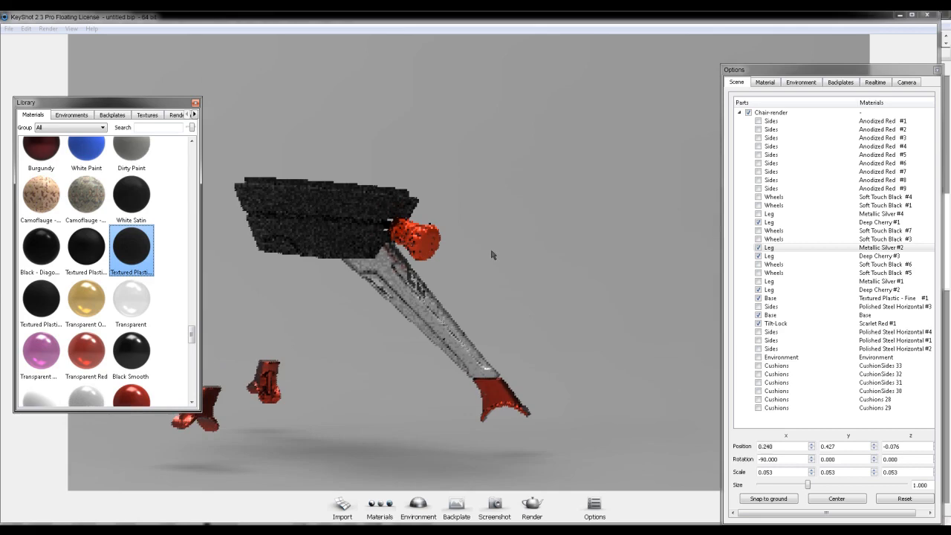
drag(493, 256, 468, 267)
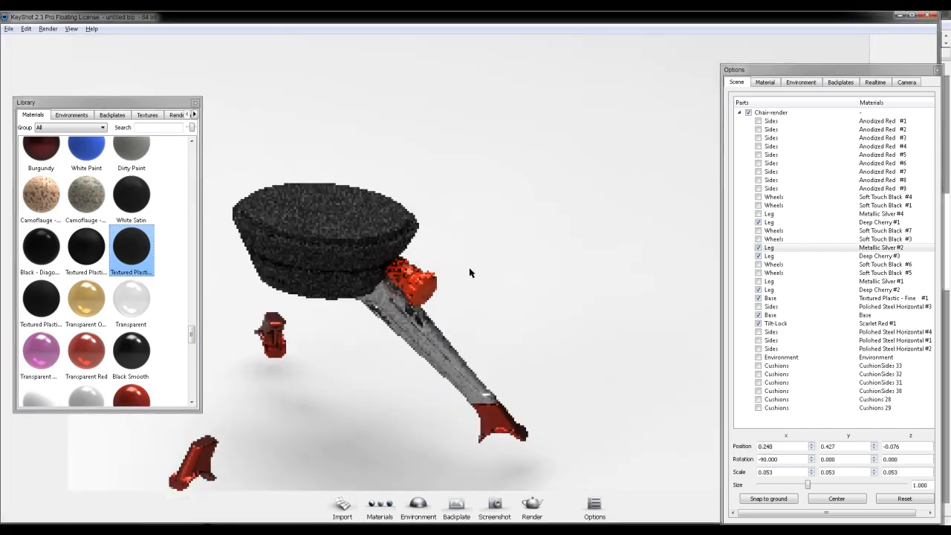
scroll(469, 272, up, 2)
scroll(468, 274, down, 3)
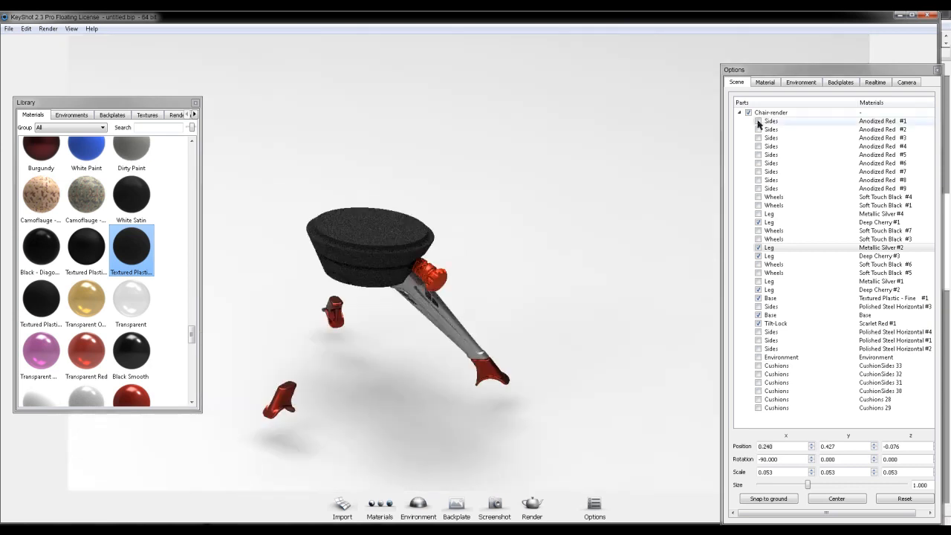
- Unhide all nine Anodized Red fastener parts listed as Sides
click(758, 122)
click(759, 130)
click(760, 138)
click(758, 146)
click(758, 154)
click(759, 163)
click(758, 172)
click(758, 180)
click(758, 188)
- Unhide the Soft Touch Black wheels and the remaining Metallic Silver upper legs
click(759, 197)
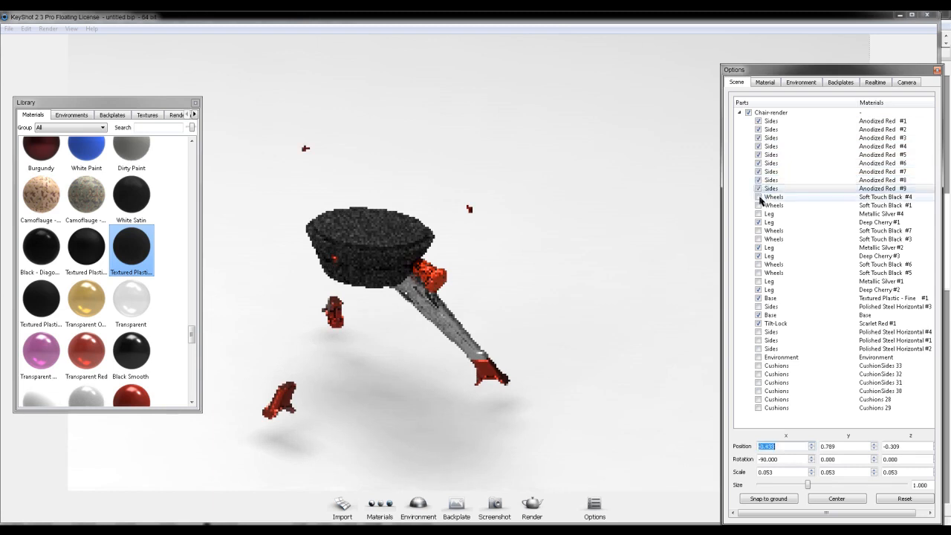
click(759, 205)
click(759, 213)
click(759, 223)
click(759, 230)
click(758, 239)
click(758, 264)
click(758, 273)
click(758, 281)
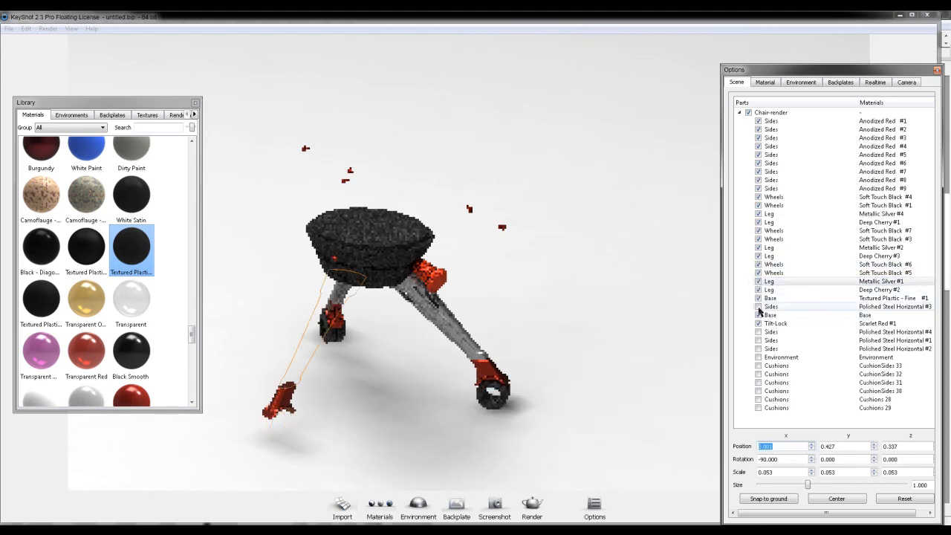
- Unhide the Polished Steel Horizontal side frames and all cushion parts, leaving the Environment part hidden
click(758, 306)
click(758, 332)
drag(512, 145, 408, 106)
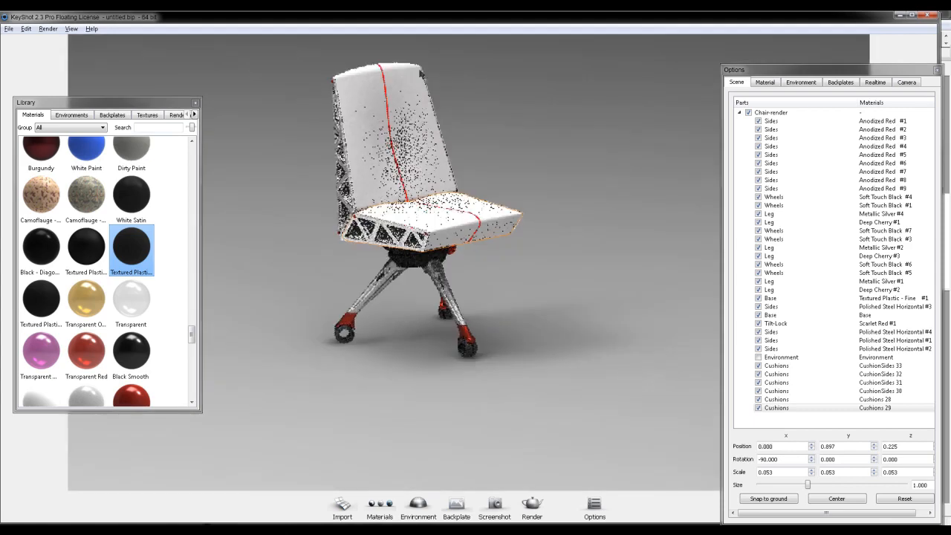
scroll(426, 60, up, 3)
scroll(409, 50, up, 2)
middle_drag(531, 223, 507, 268)
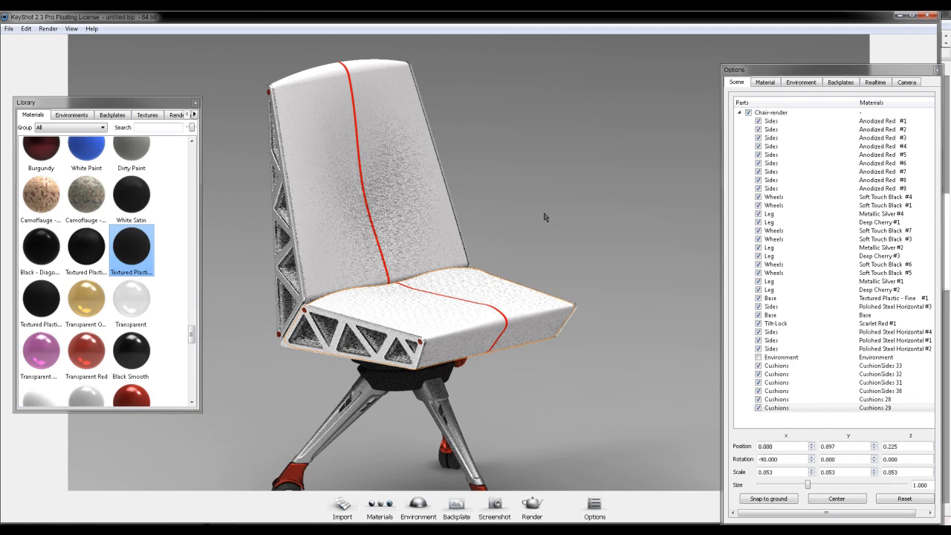
- Enable the office backplate and orbit and shrink the chair to roughly match the room's viewpoint
click(841, 83)
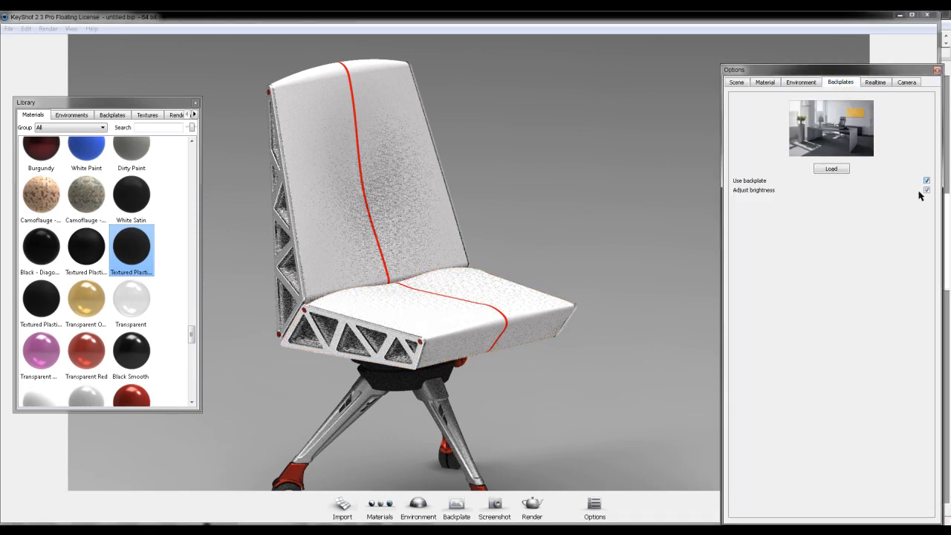
click(927, 181)
drag(419, 310, 598, 302)
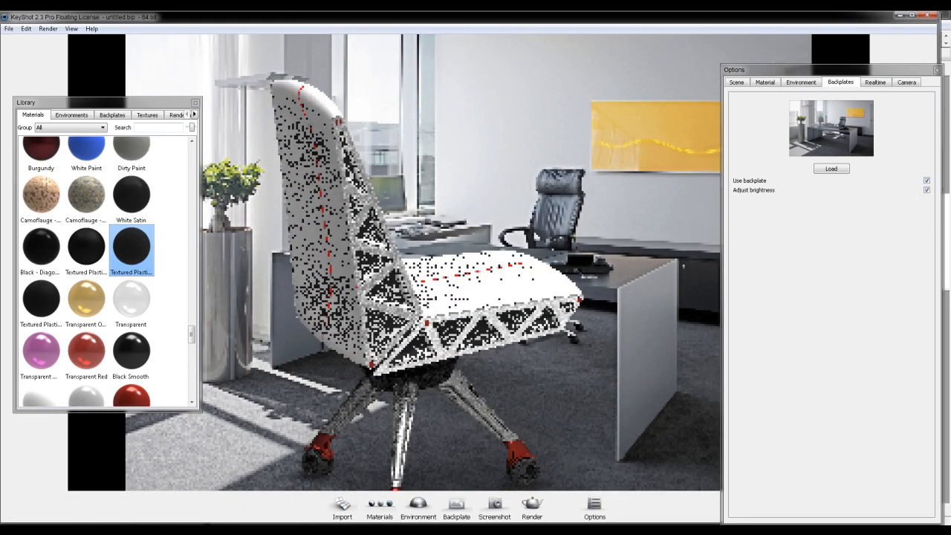
scroll(556, 289, down, 4)
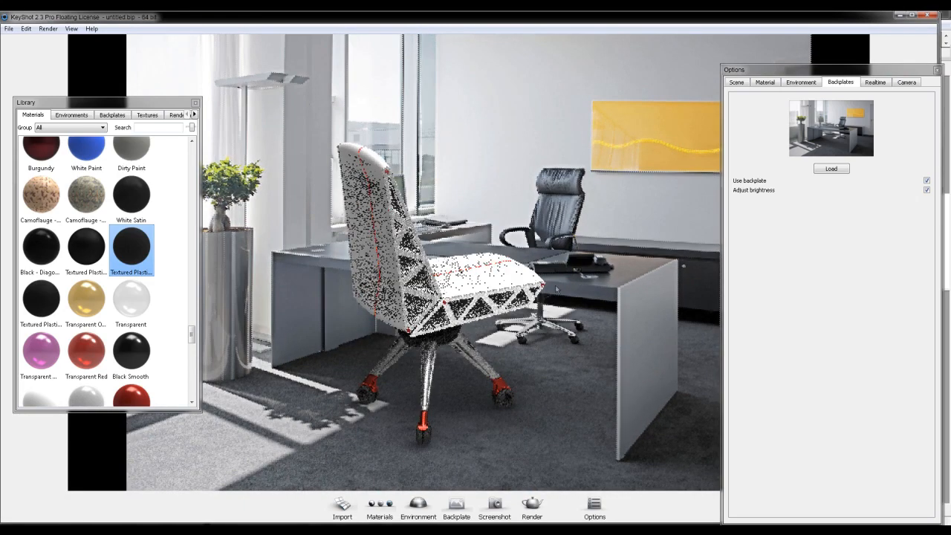
middle_drag(556, 289, 525, 342)
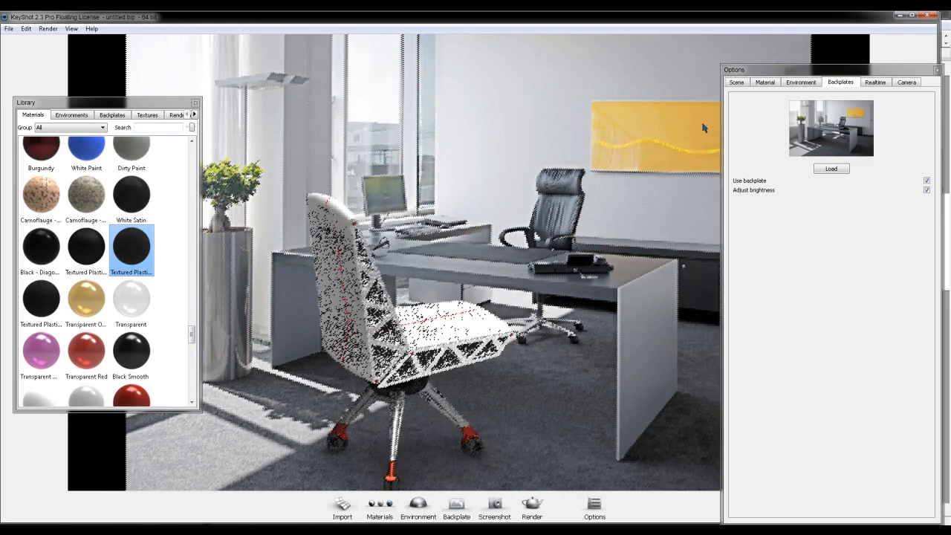
- Set the camera perspective to 50.984 and refine the chair's size and placement on the office floor before the desk
click(908, 85)
drag(824, 231, 813, 231)
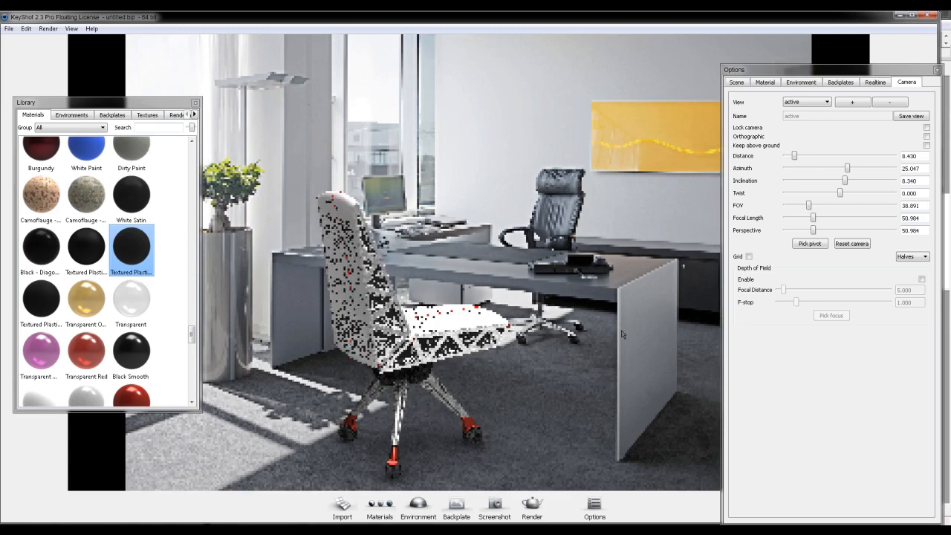
drag(621, 332, 602, 334)
scroll(602, 333, down, 3)
middle_drag(602, 332, 574, 340)
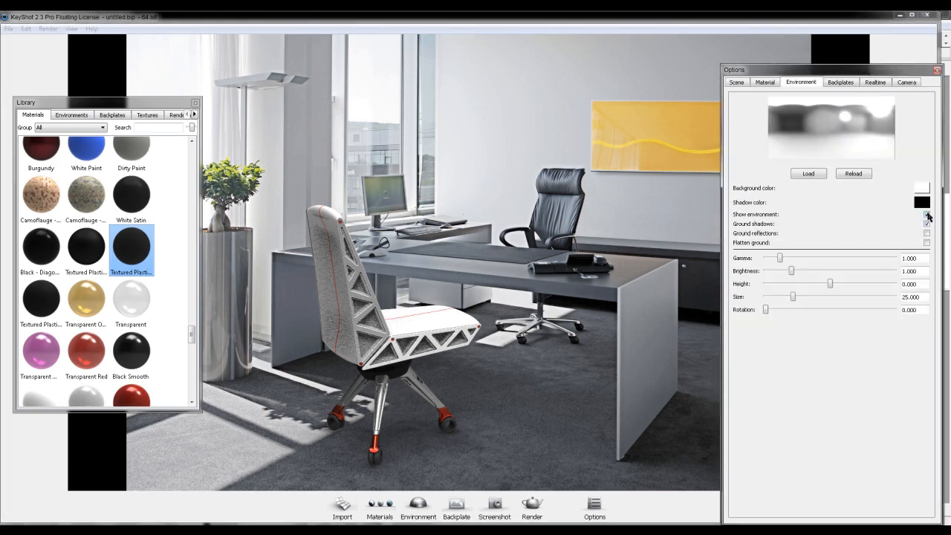
- Turn the office backplate back on and enable showing the environment
click(840, 81)
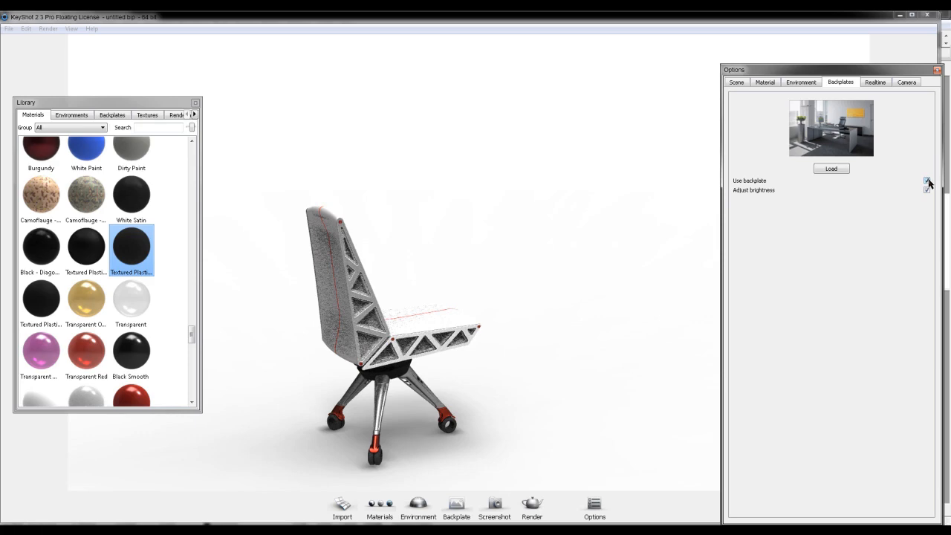
click(927, 181)
click(798, 82)
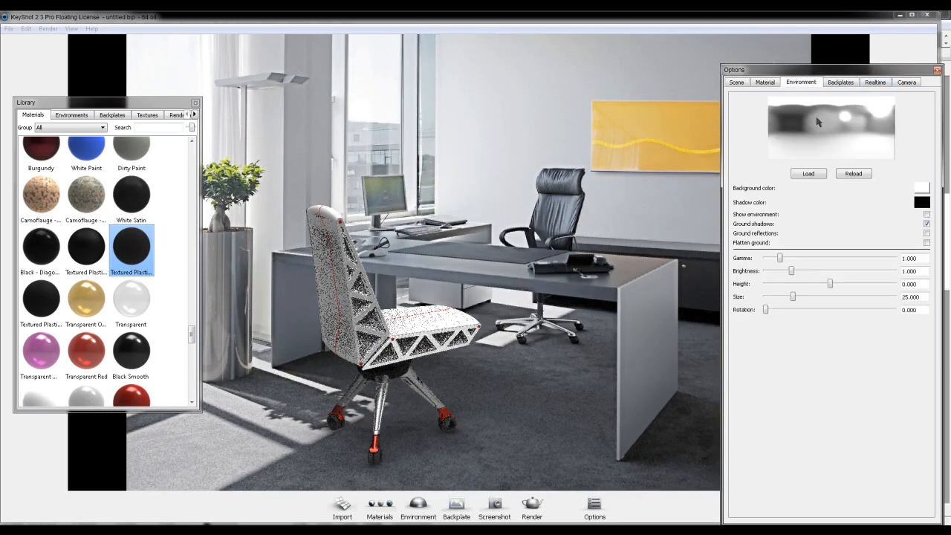
click(926, 214)
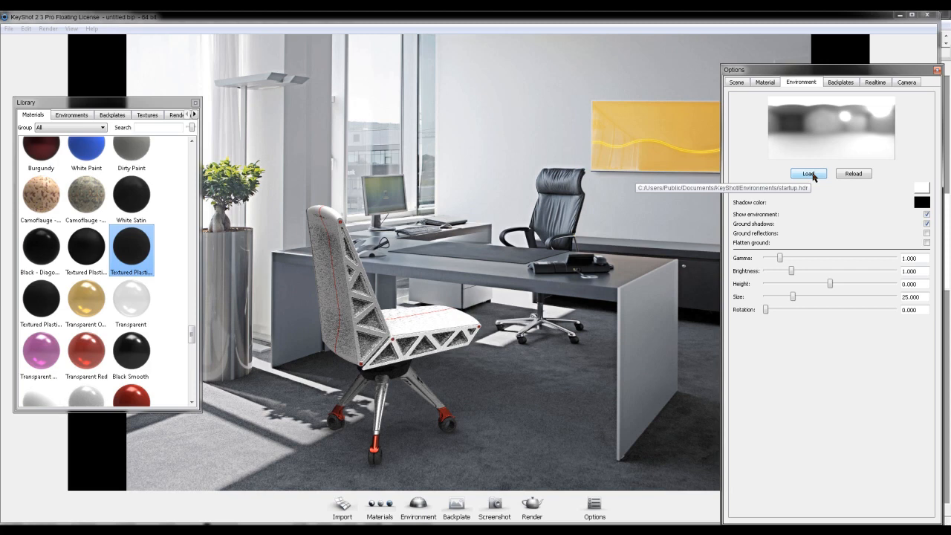
- Replace the lighting environment with HDRLightStudio_car_studio_medium.hdz
click(810, 174)
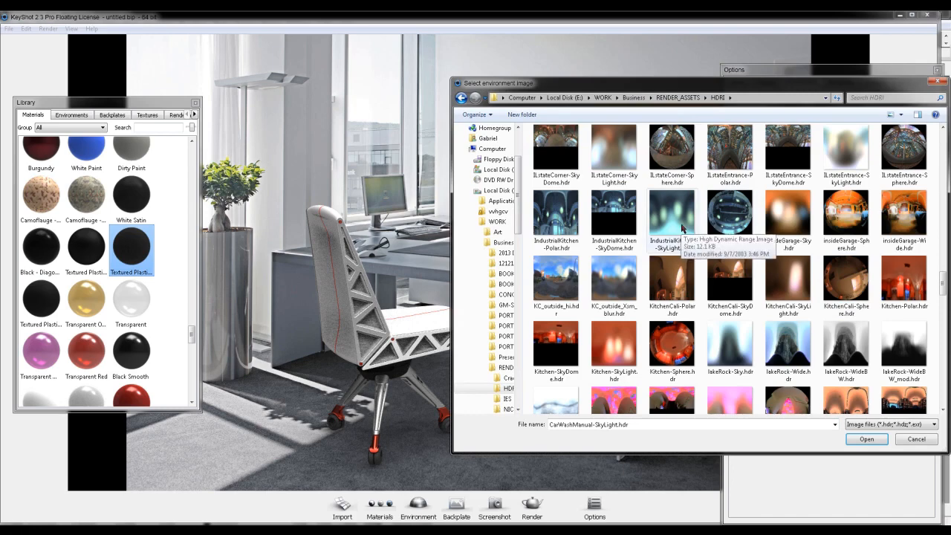
click(675, 227)
double_click(674, 227)
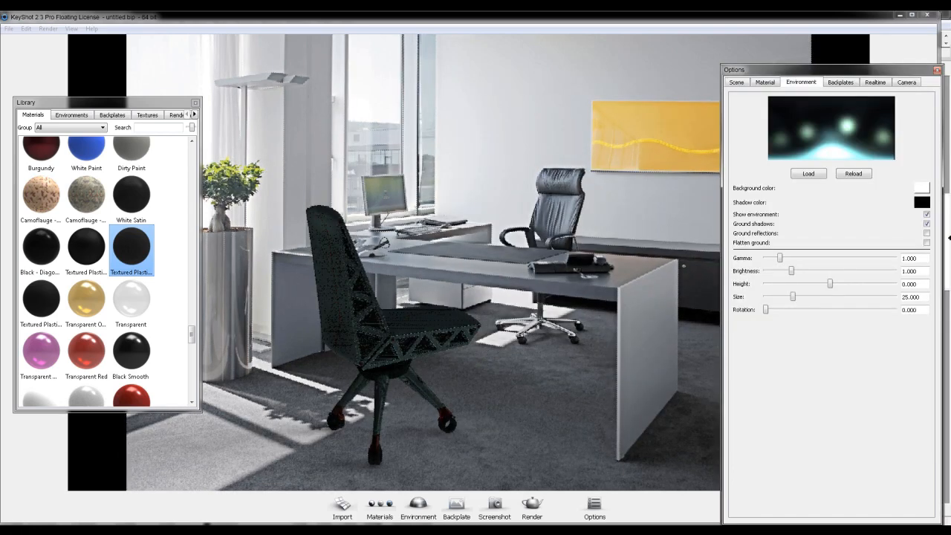
- Set the environment's gamma to 5.000 and height to 0.392, and raise its brightness to 1.666
drag(792, 272, 896, 259)
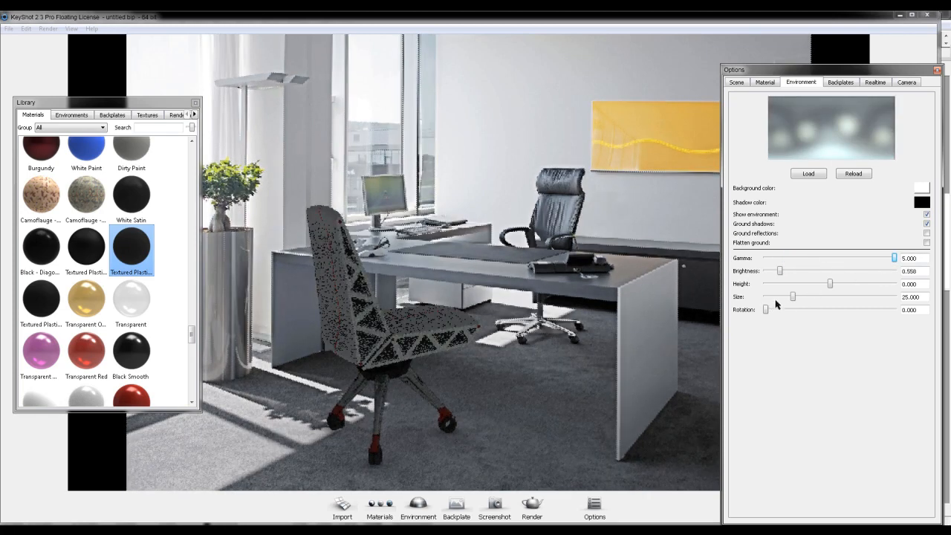
drag(830, 284, 881, 290)
key(Up)
key(Up)
key(Up)
key(Up)
key(Up)
key(Up)
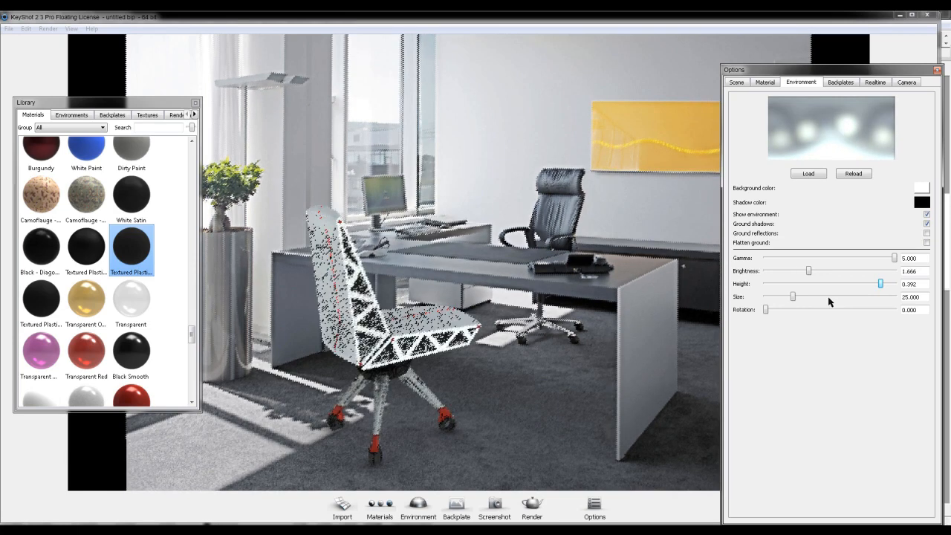
- Fine-tune the environment brightness down to 1.140
key(Down)
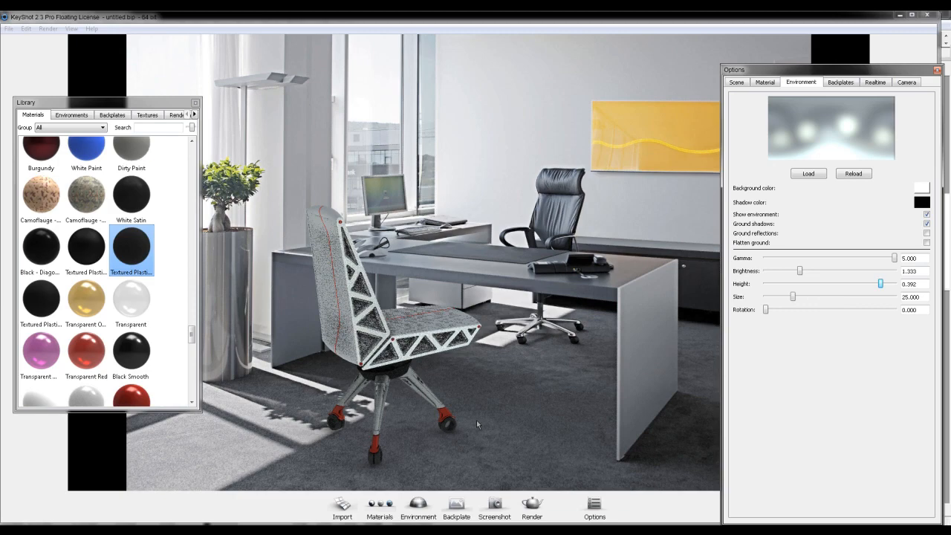
click(516, 413)
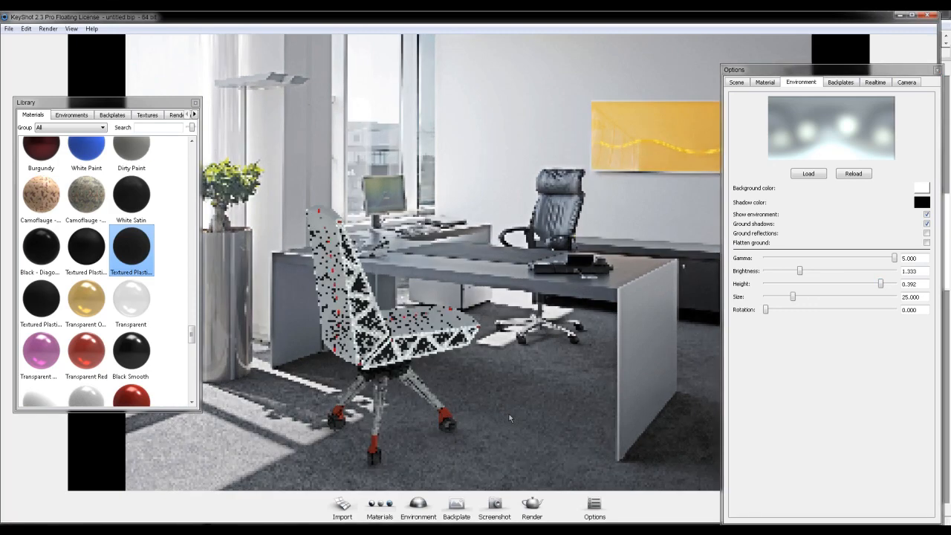
key(Down)
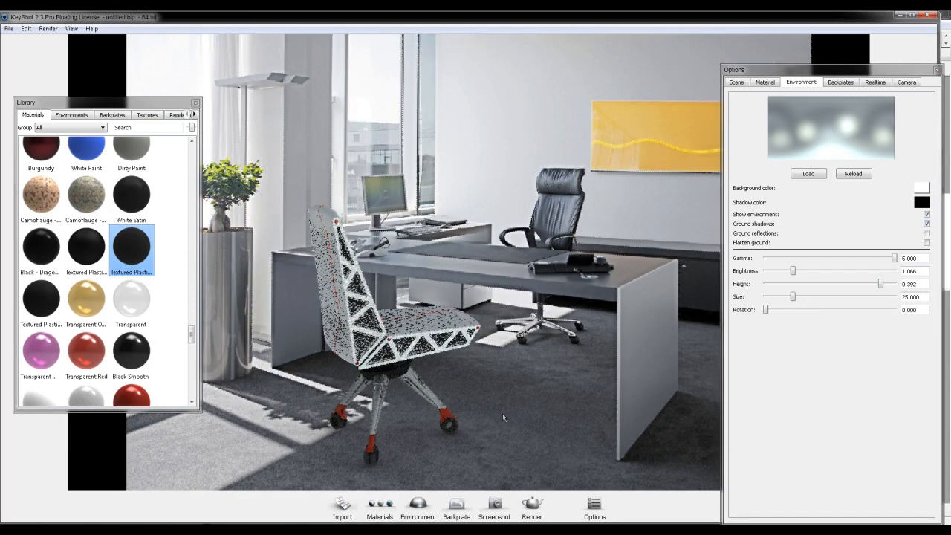
key(Left)
key(Up)
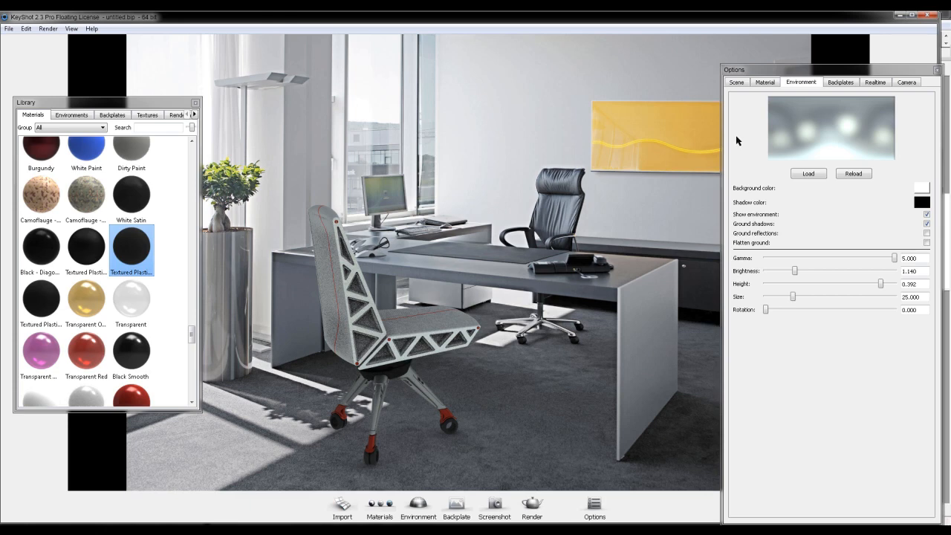
- Rotate the lighting environment to 170 degrees
ctrl+drag(659, 256, 562, 256)
ctrl+drag(671, 254, 594, 255)
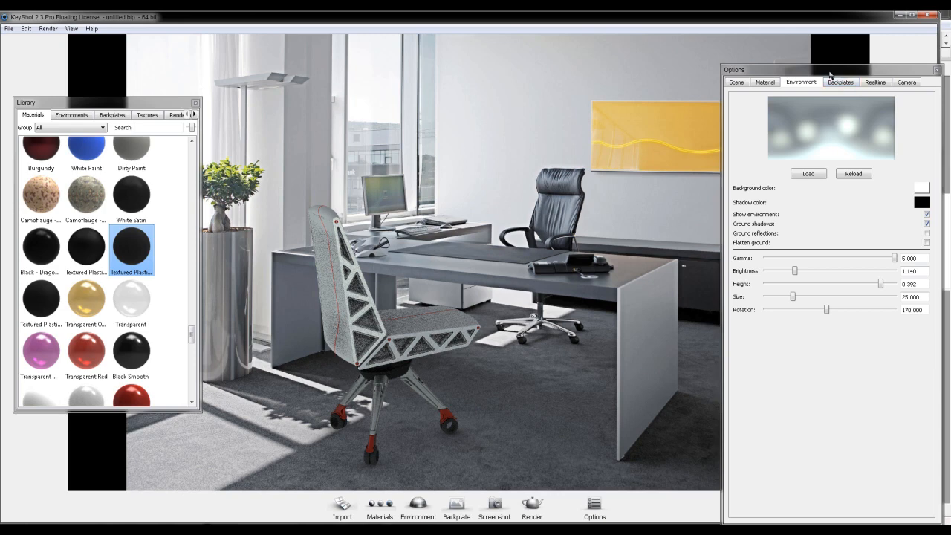
- Set realtime ray bounces to 16 and shadow quality to 2.827, and enable detailed indirect illumination
click(873, 83)
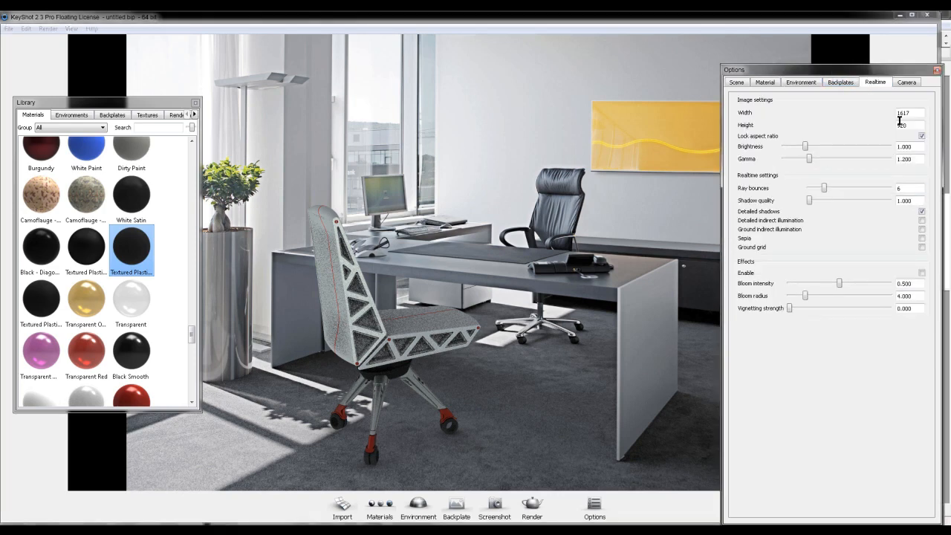
drag(824, 190, 849, 189)
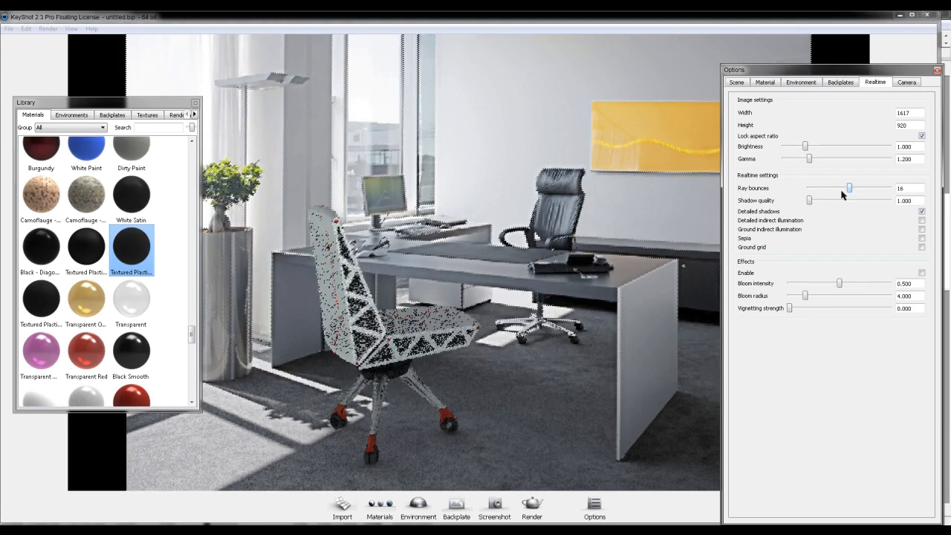
drag(818, 200, 852, 201)
click(922, 221)
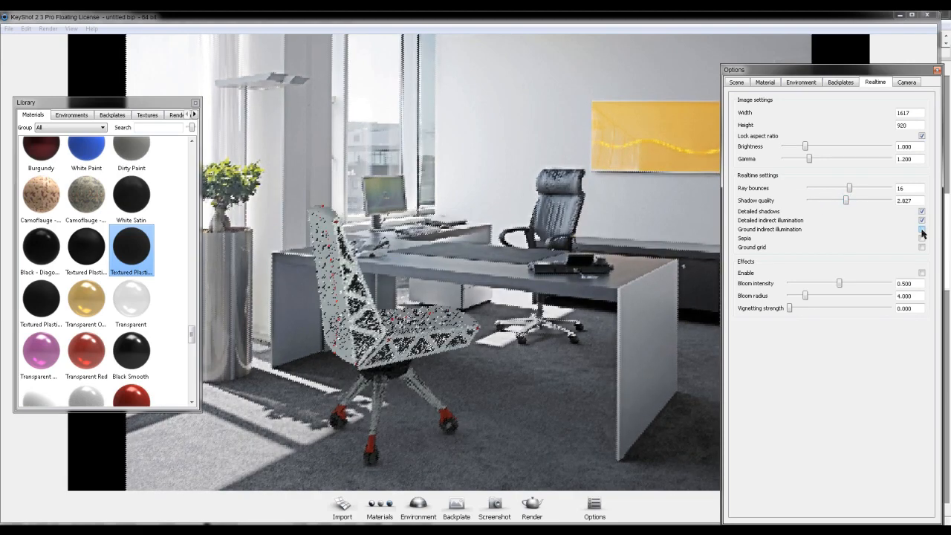
- Enable ground indirect illumination and the realtime effects, with bloom intensity 0.663 and bloom radius 6.455
click(922, 230)
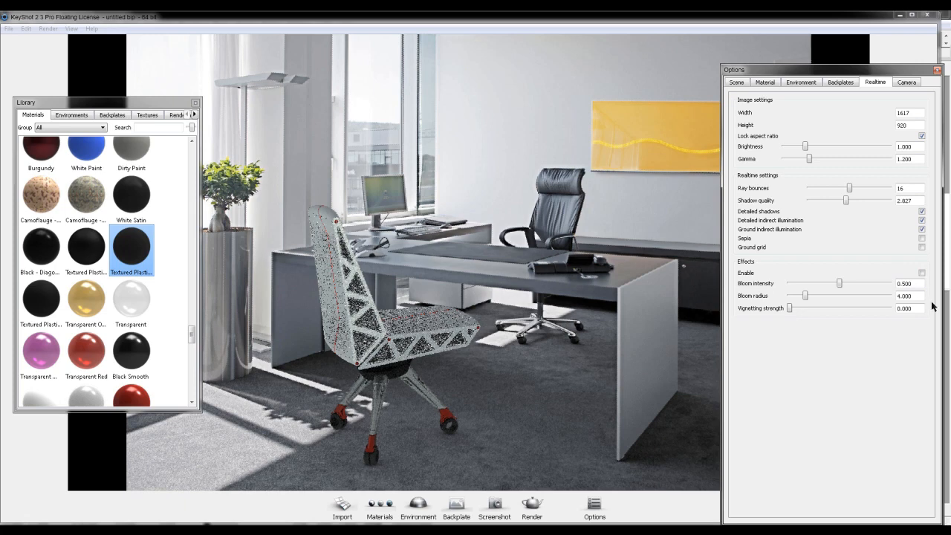
click(922, 272)
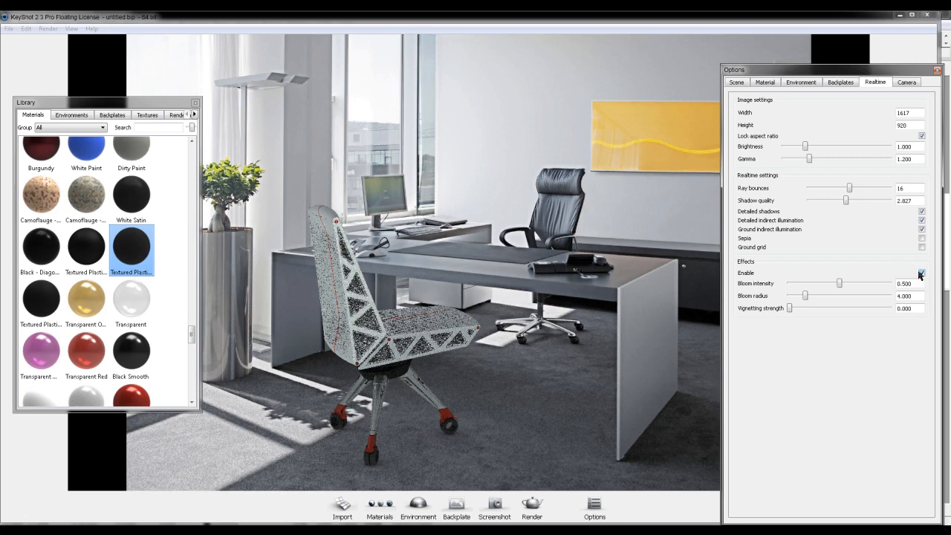
drag(840, 284, 817, 298)
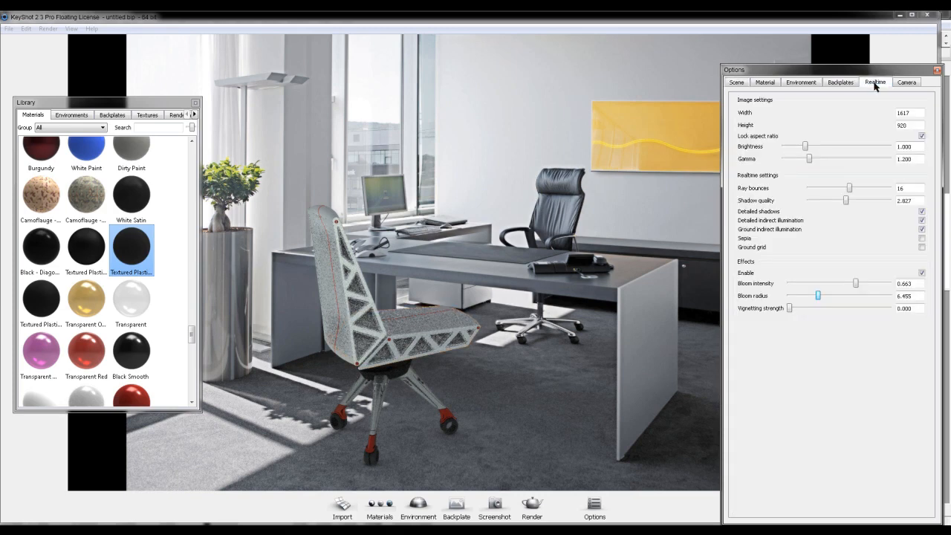
- Review the camera settings and the render output options, and close the render options without rendering
click(908, 83)
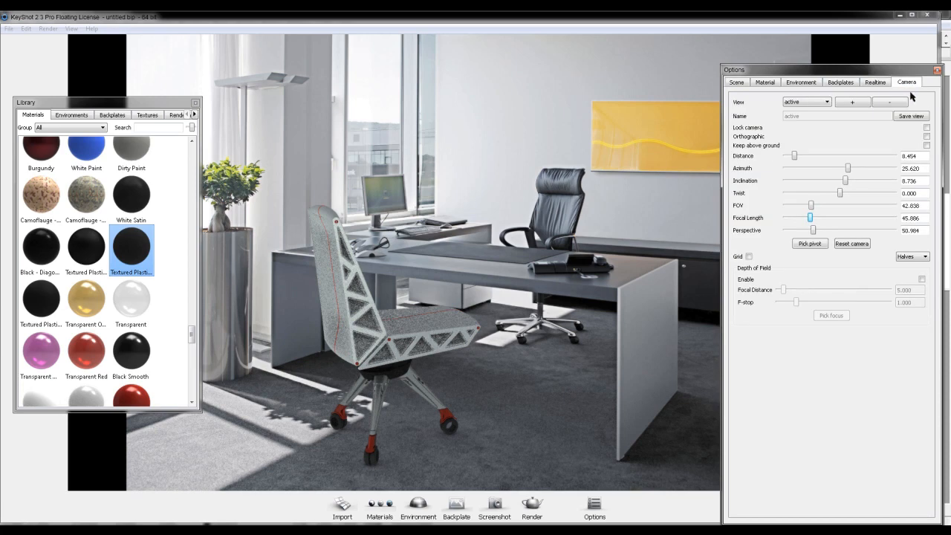
click(532, 508)
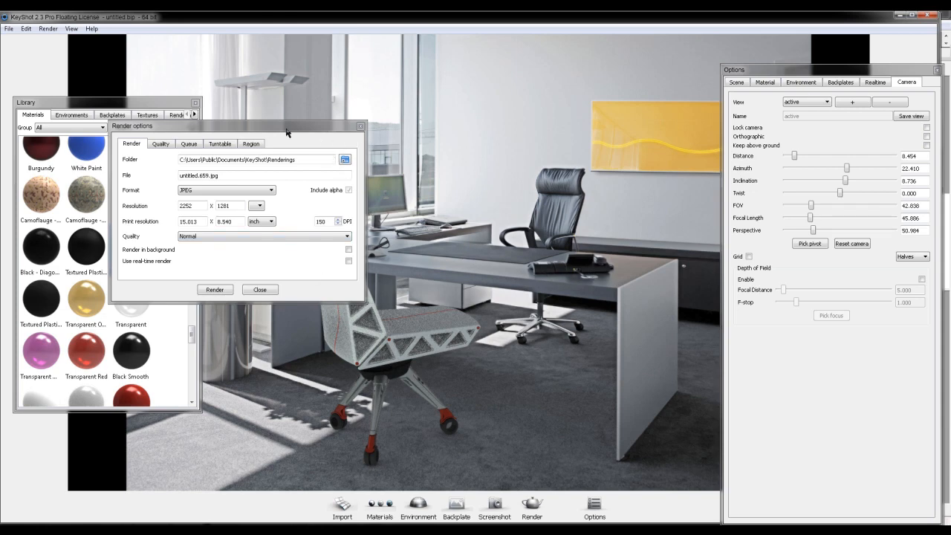
click(361, 126)
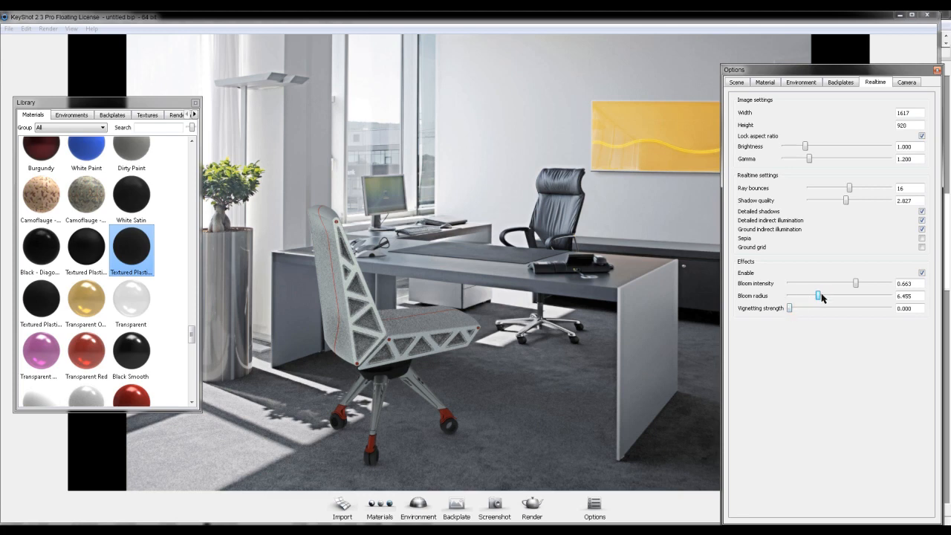
- Reduce the bloom radius slightly in the realtime effects
drag(818, 296, 812, 297)
- Try enabling depth of field and picking a focus point for the camera, and turn depth of field off again
click(913, 84)
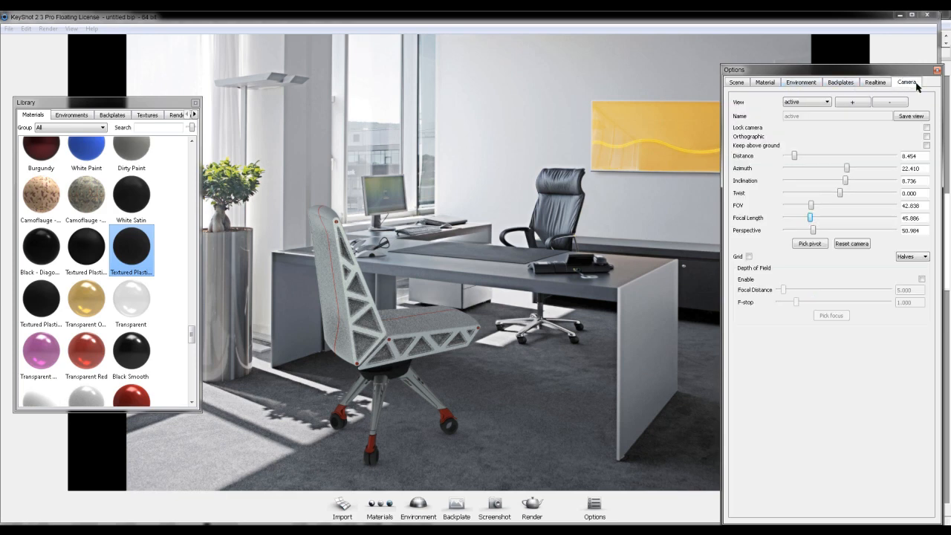
click(922, 279)
click(842, 317)
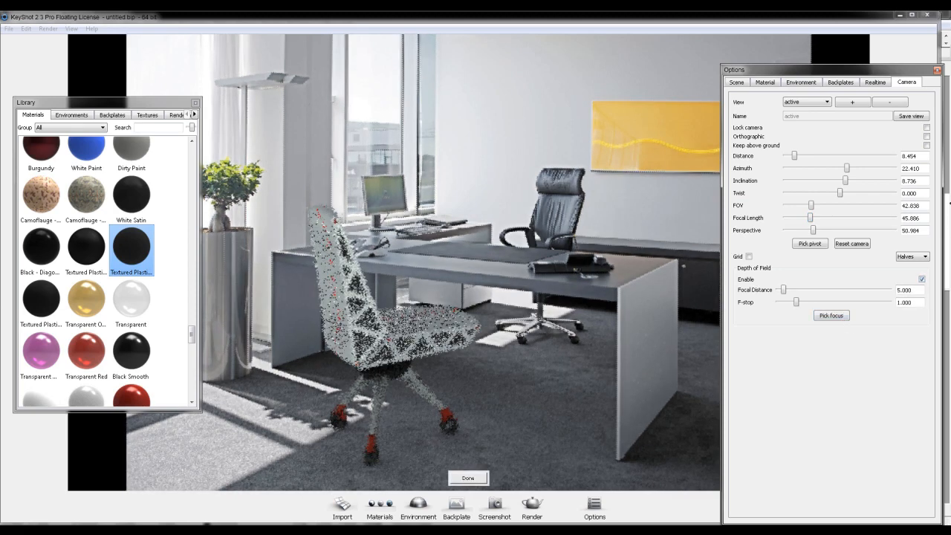
click(922, 279)
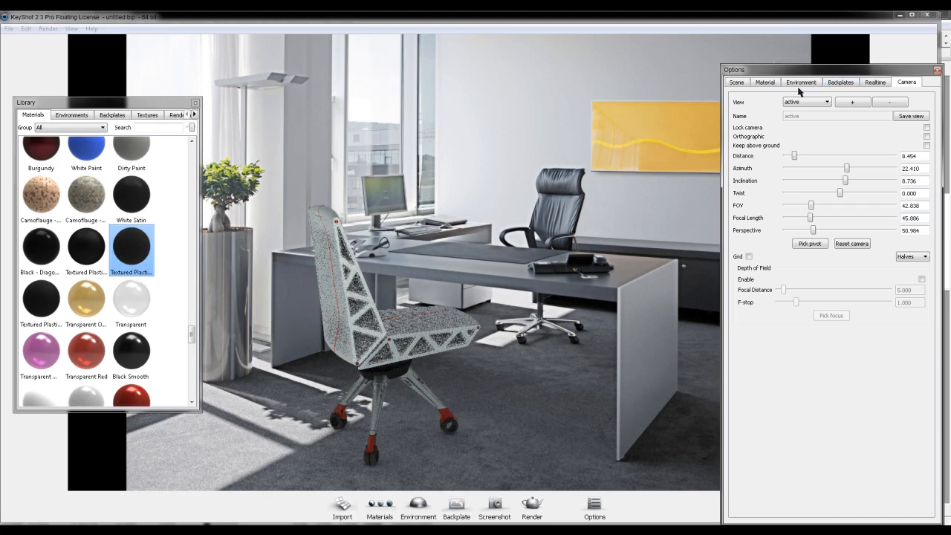
- Save a screenshot of the realtime view showing the chair in the office scene
click(764, 82)
click(738, 83)
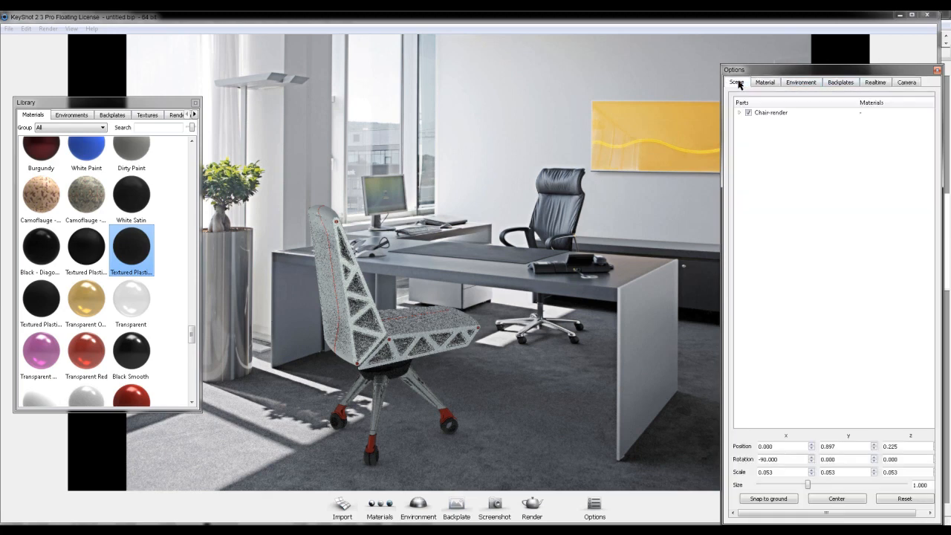
click(813, 83)
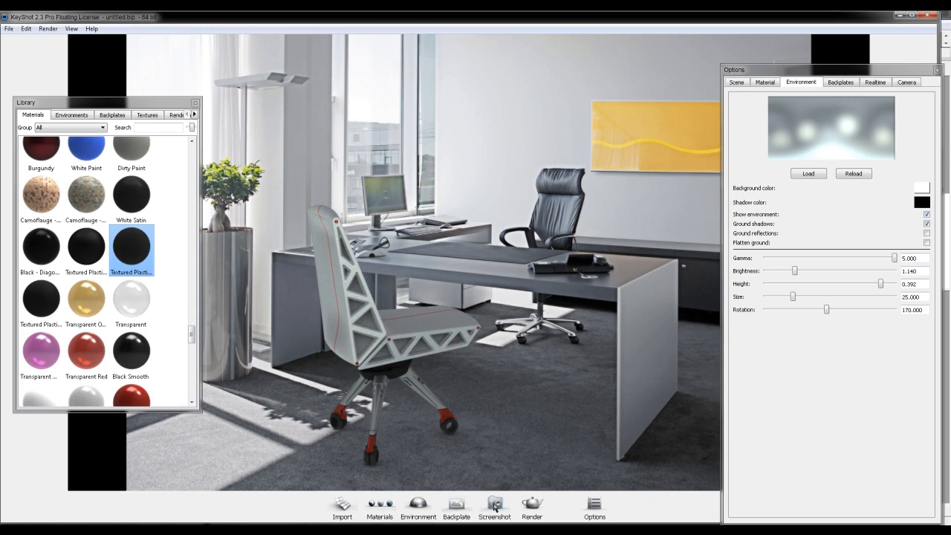
click(495, 508)
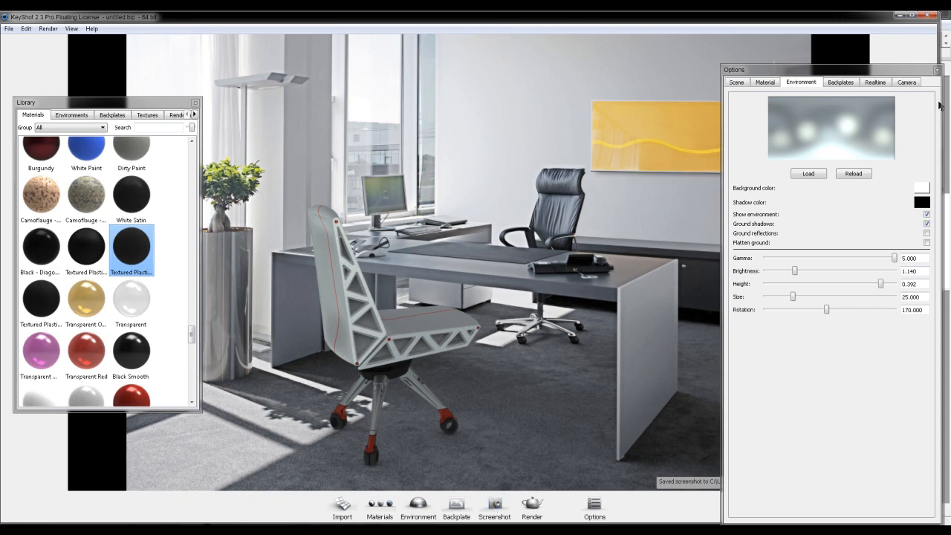
- Turn off the office backplate and hide the environment so the chair stands on the white background color
click(841, 83)
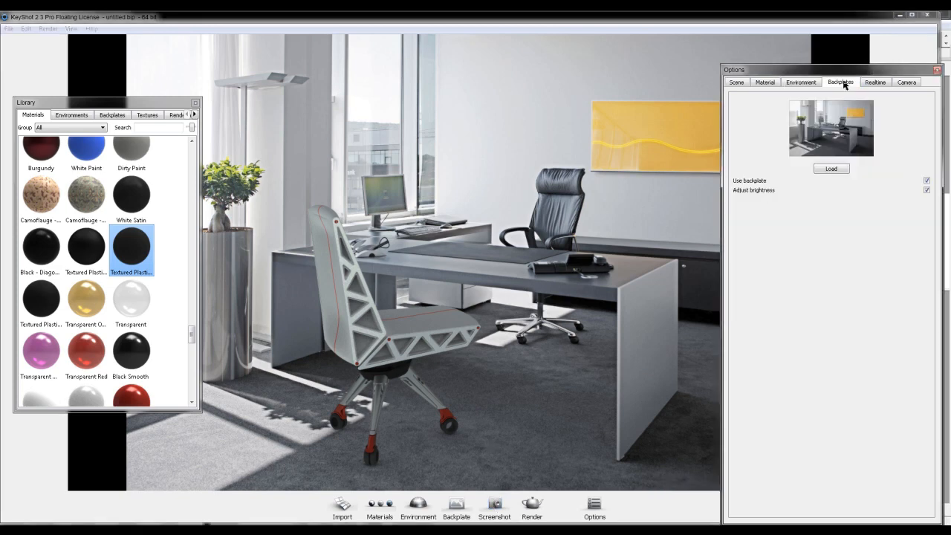
click(926, 180)
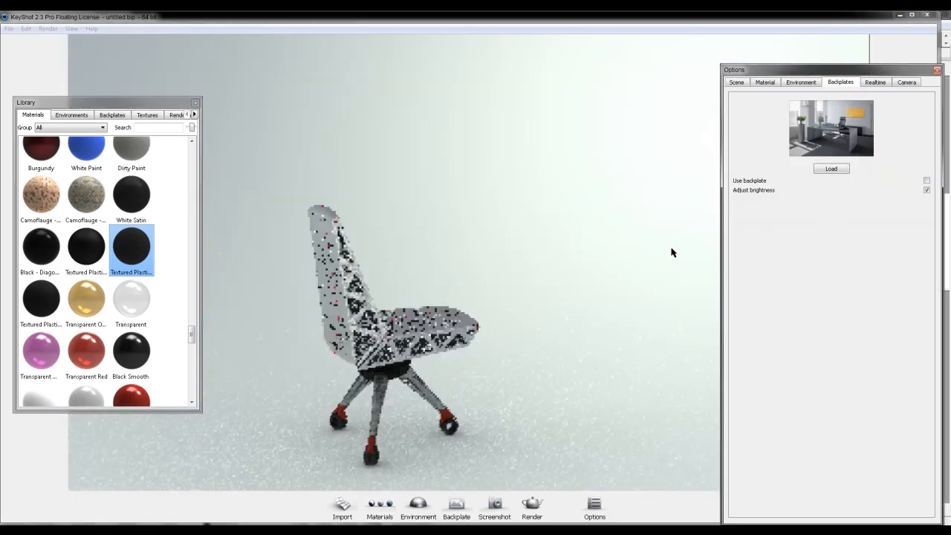
click(800, 82)
click(927, 215)
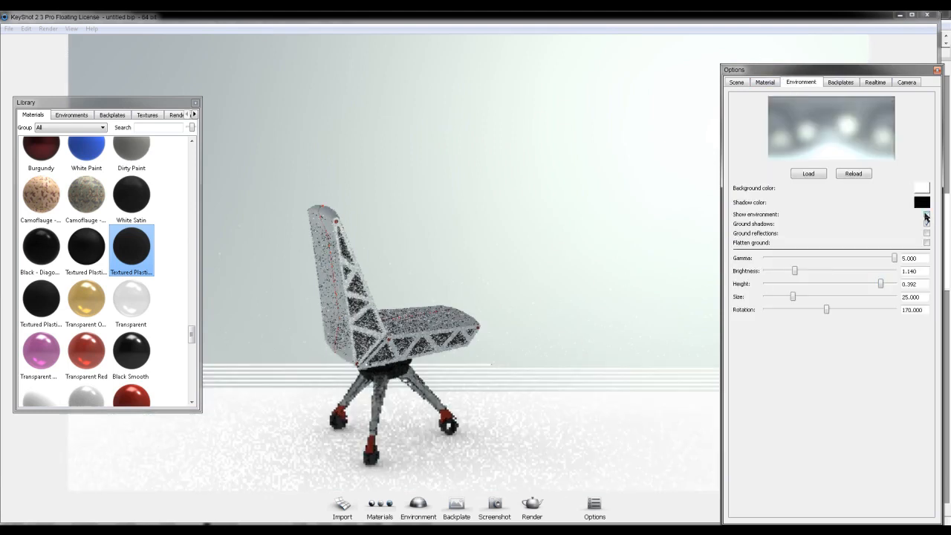
click(926, 215)
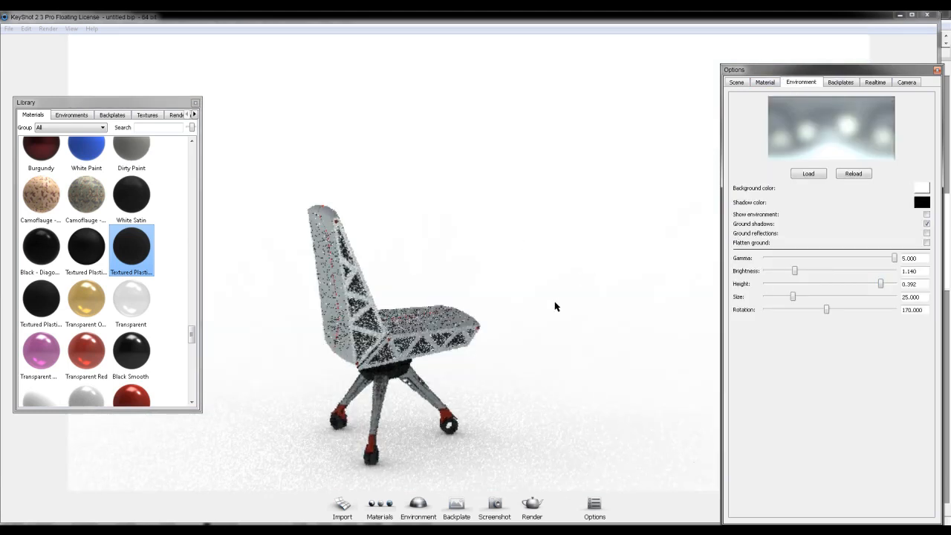
- Examine the chair's base, legs and wheels up close, including where a wheel meets the ground
drag(569, 376, 251, 365)
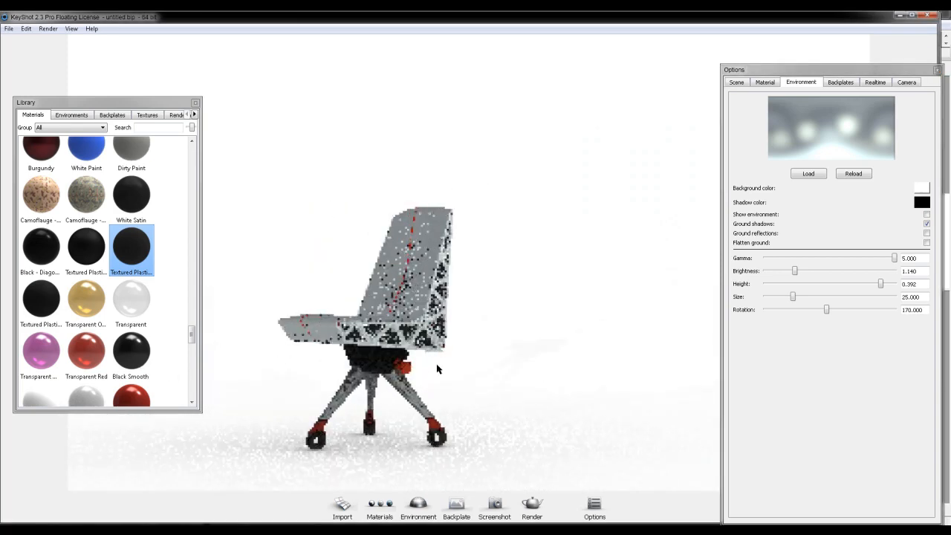
scroll(424, 405, up, 6)
scroll(429, 378, down, 2)
drag(431, 376, 424, 278)
scroll(484, 261, up, 3)
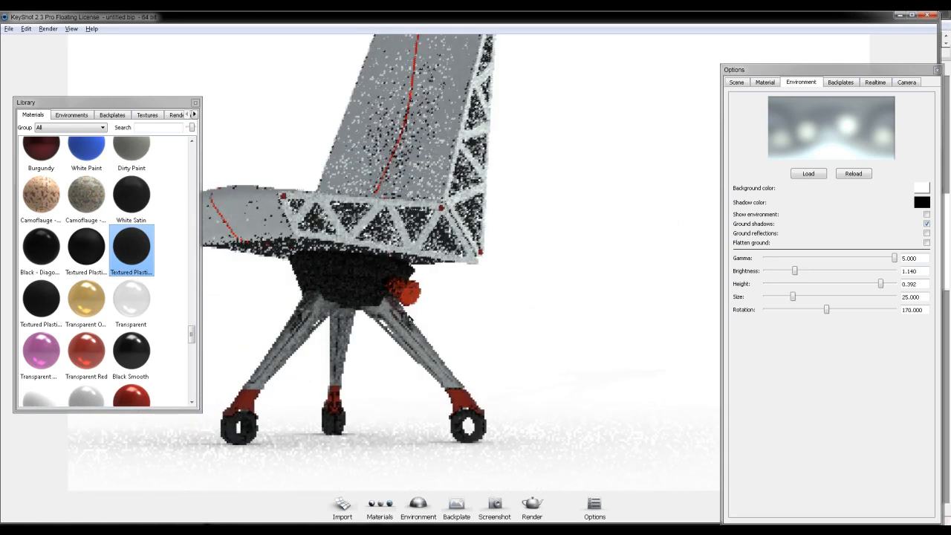
scroll(413, 323, up, 4)
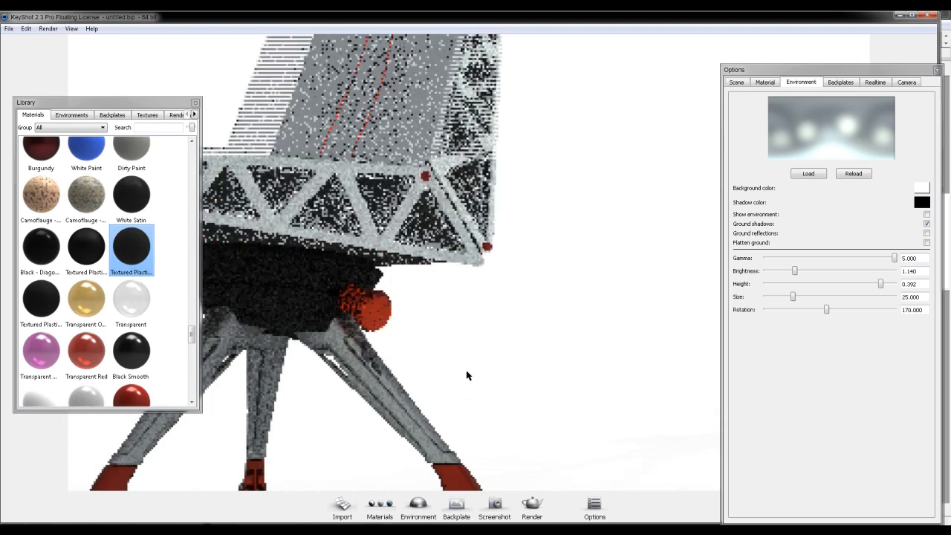
drag(467, 379, 461, 232)
middle_drag(462, 442, 464, 353)
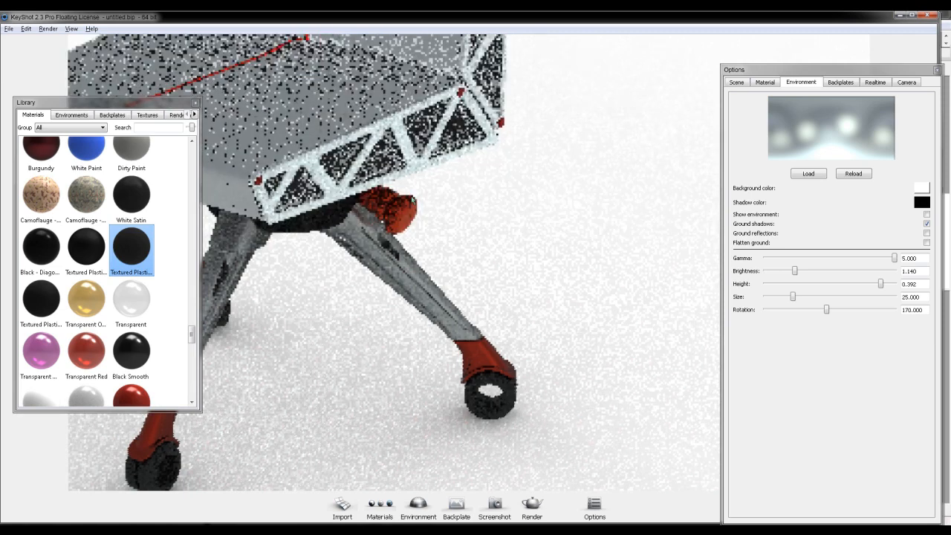
scroll(444, 248, up, 3)
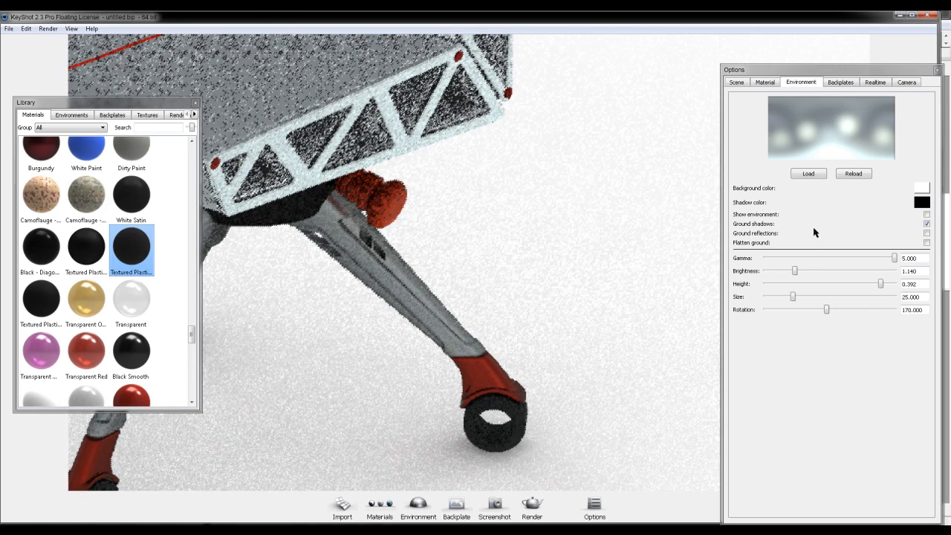
- Enable Flatten ground for the environment
click(926, 243)
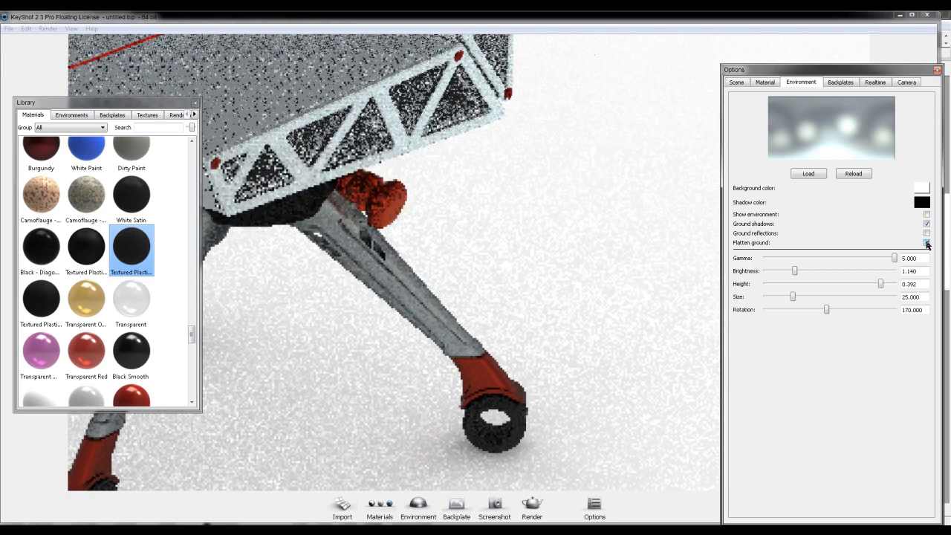
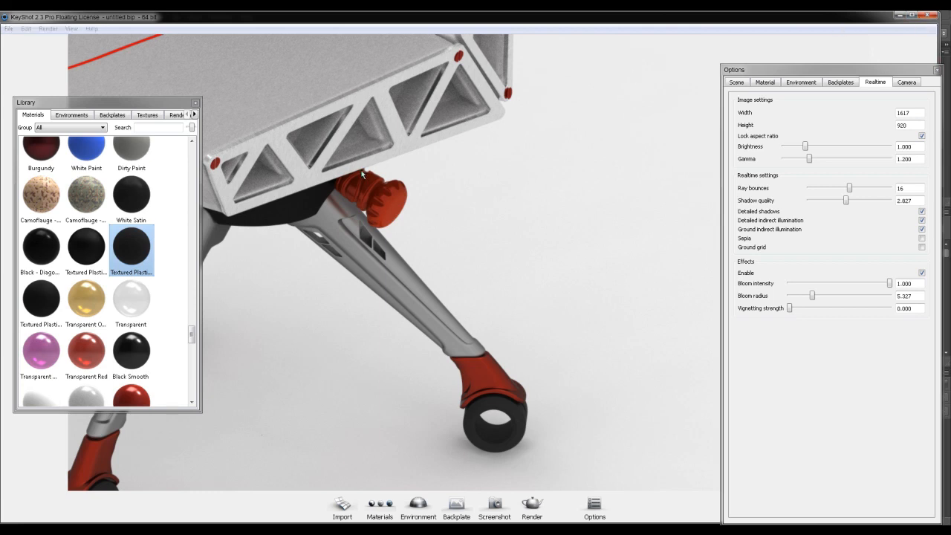
- Save the scene as Chair.bip in the "Part 8 - Bring it Together" folder and quit KeyShot
key(ctrl+s)
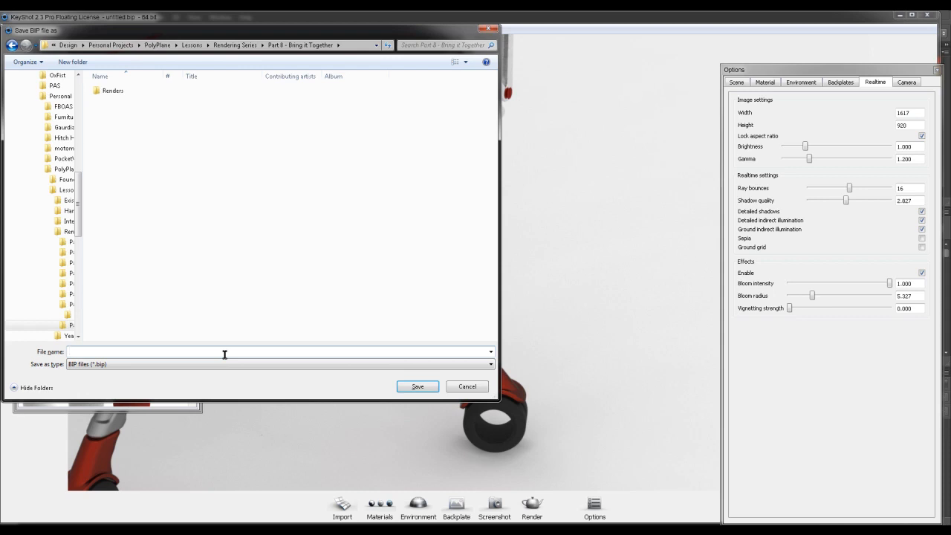
key(Return)
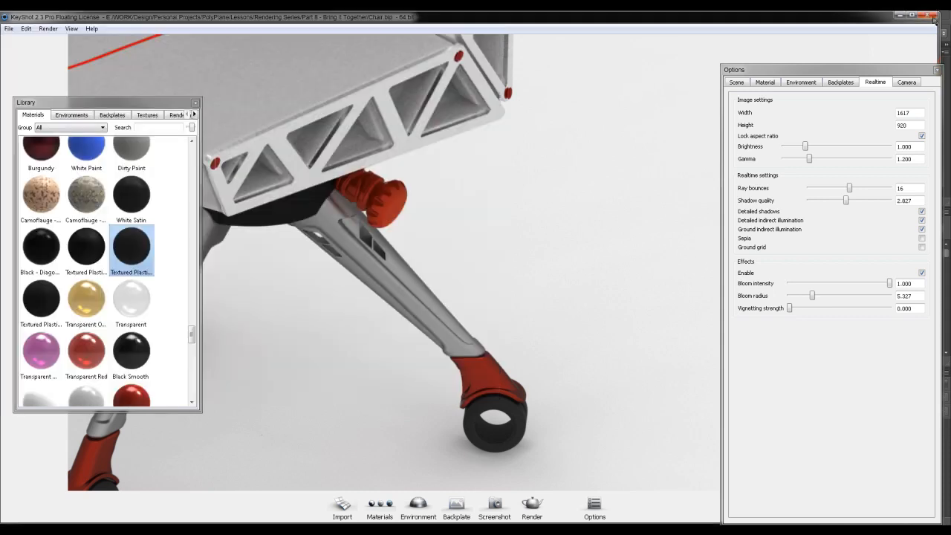
click(931, 16)
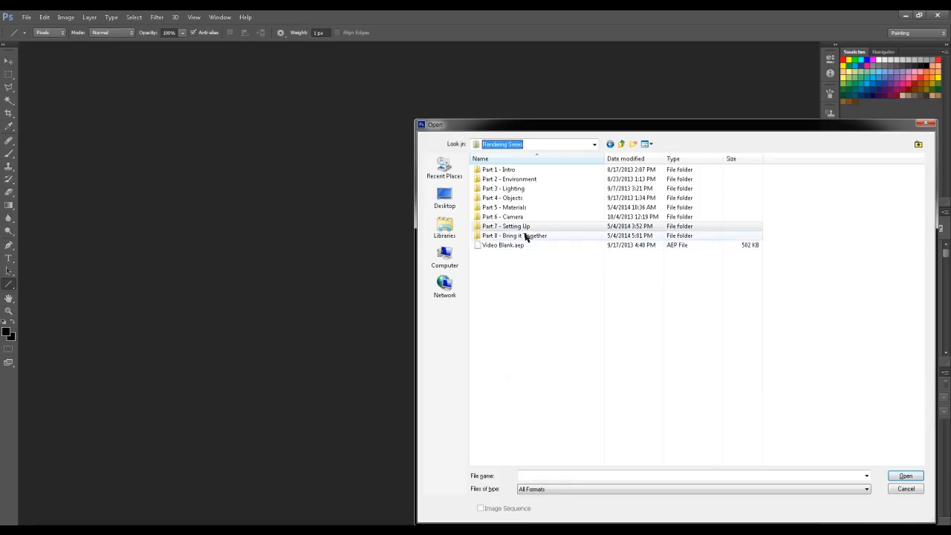
- Switch to Photoshop and open all the images in the Renders folder
double_click(524, 236)
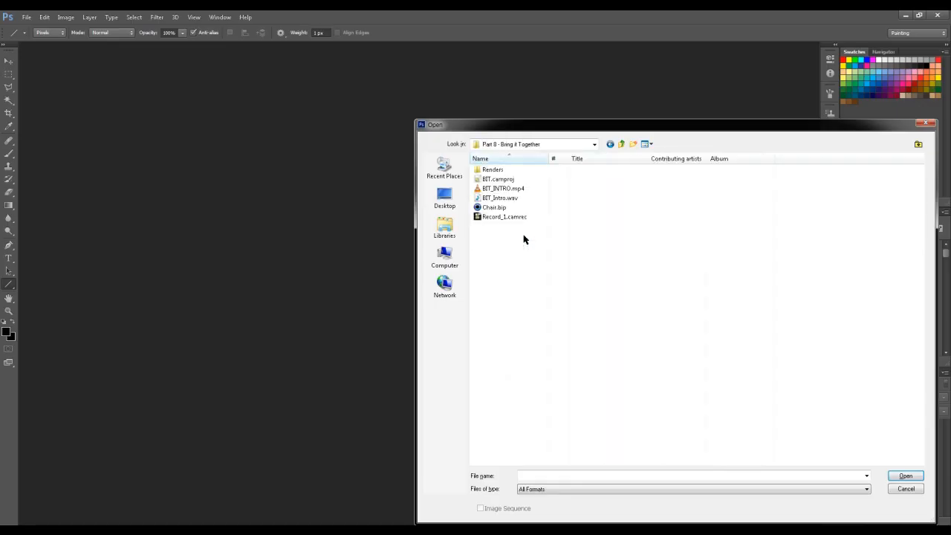
double_click(503, 171)
drag(909, 241, 474, 157)
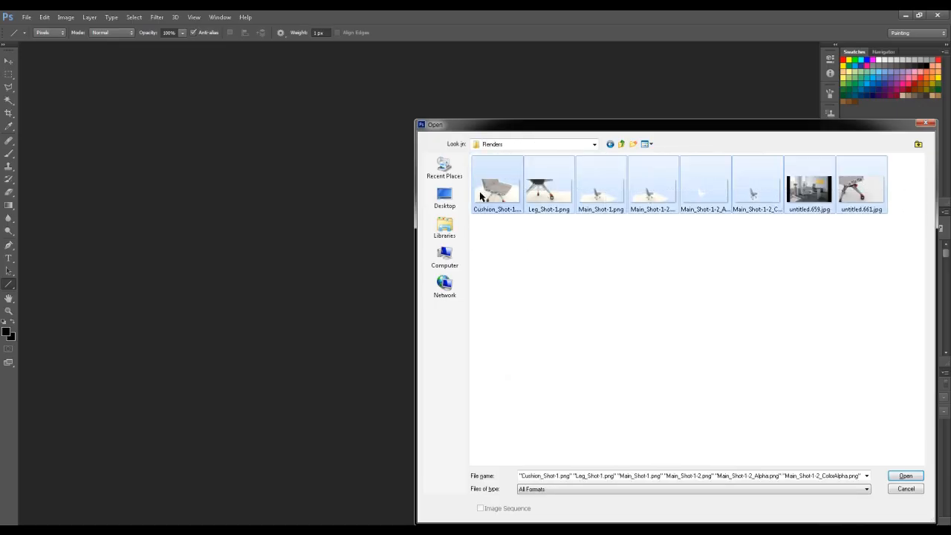
key(Return)
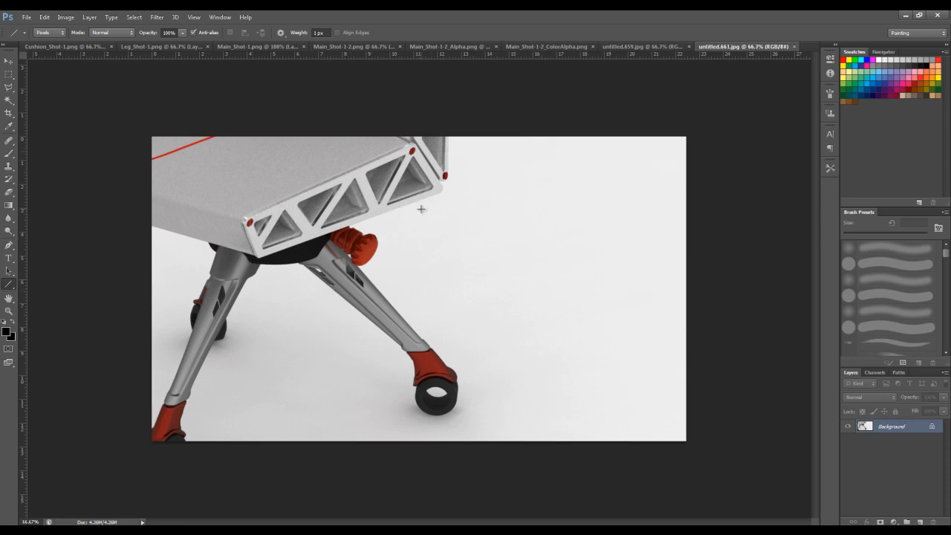
- Crop untitled.661.jpg to the chair's legs and wheels, trimming the seat above and the empty background beside them
key(c)
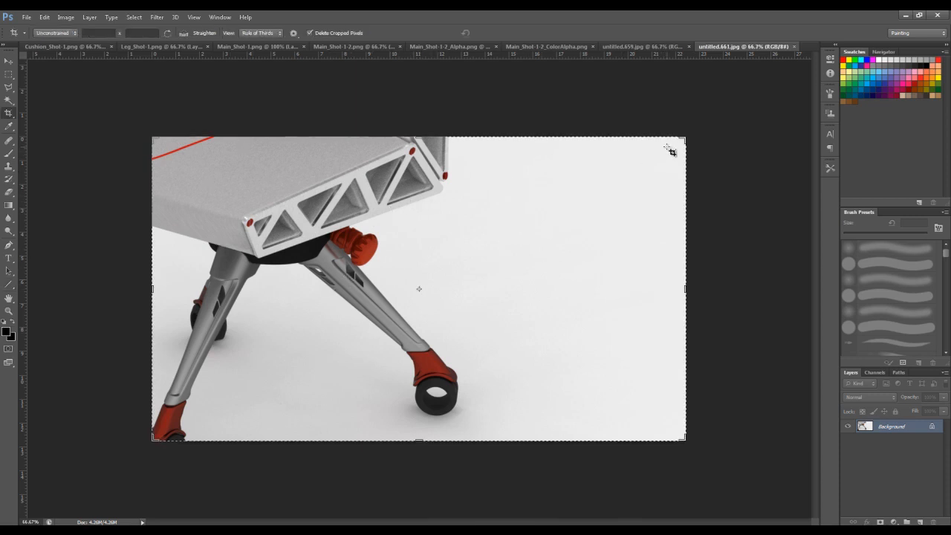
drag(685, 140, 592, 174)
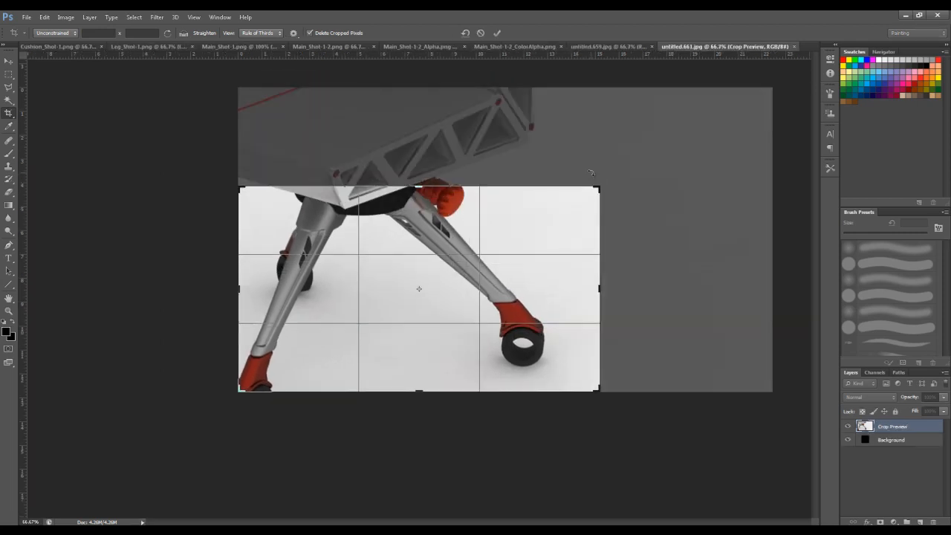
key(Return)
- Brighten the cropped leg image with Levels, setting the white input level to 239 and lightening the midtones slightly
key(ctrl+plus)
key(ctrl+plus)
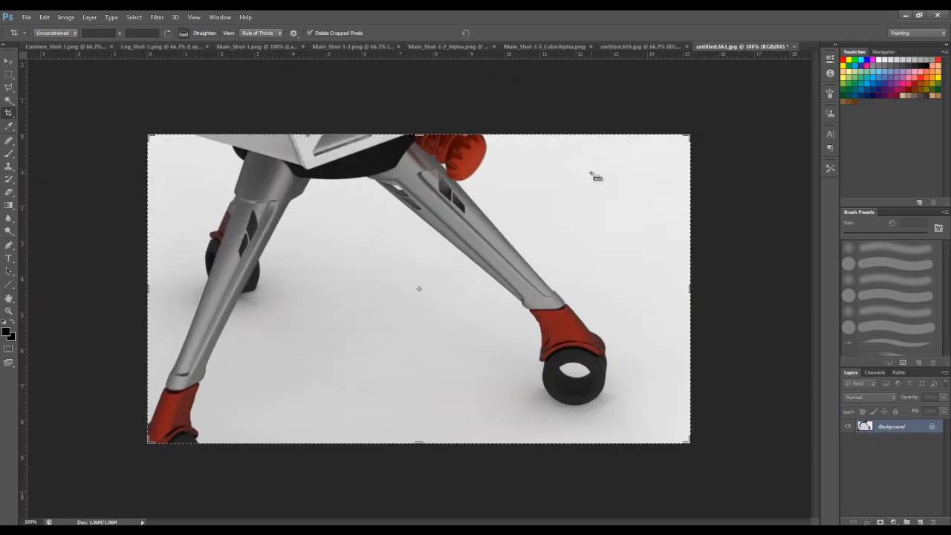
key(ctrl+minus)
key(ctrl+minus)
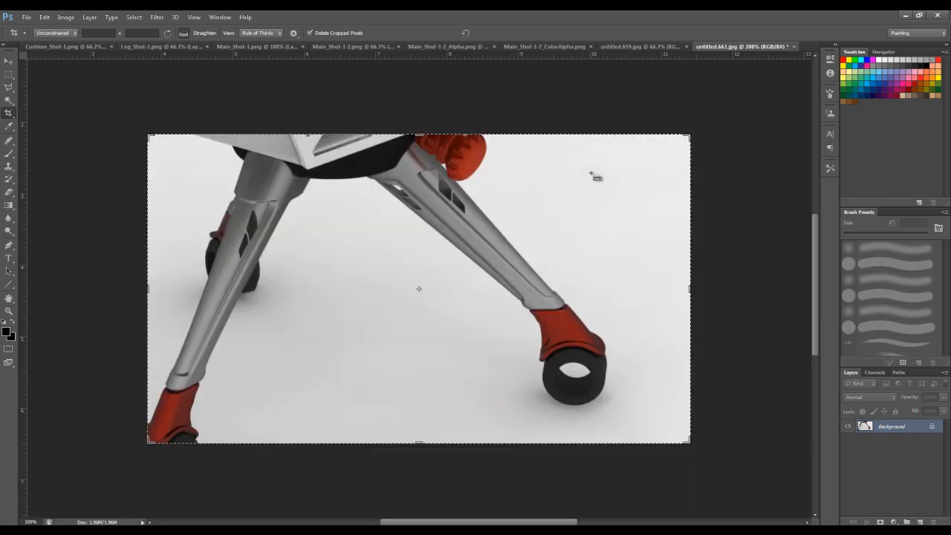
key(ctrl+l)
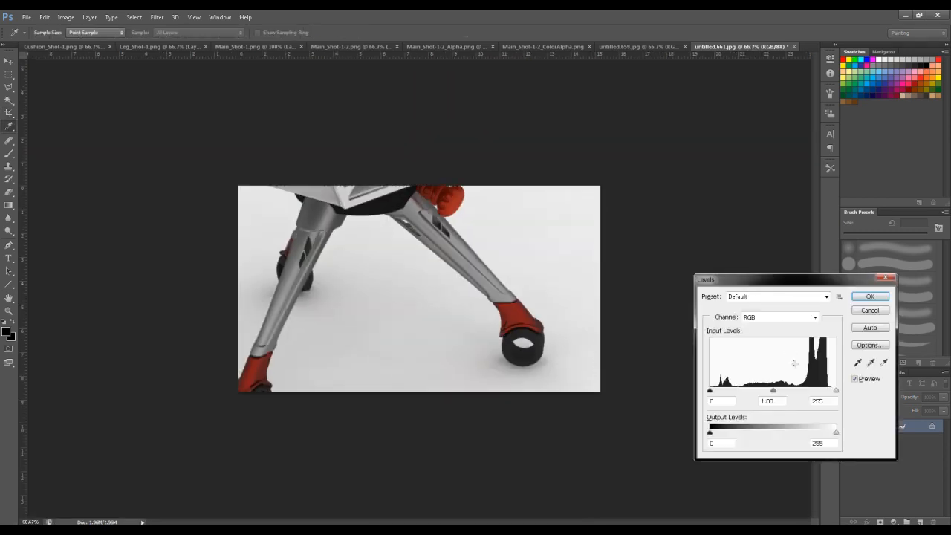
drag(835, 389, 829, 390)
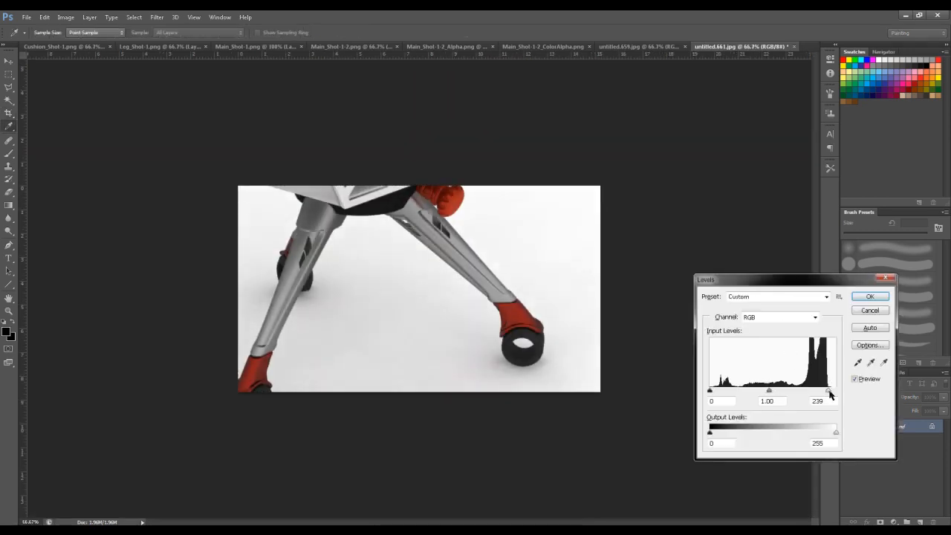
mouse_move(769, 391)
mouse_down()
mouse_move(784, 392)
mouse_move(763, 390)
mouse_up()
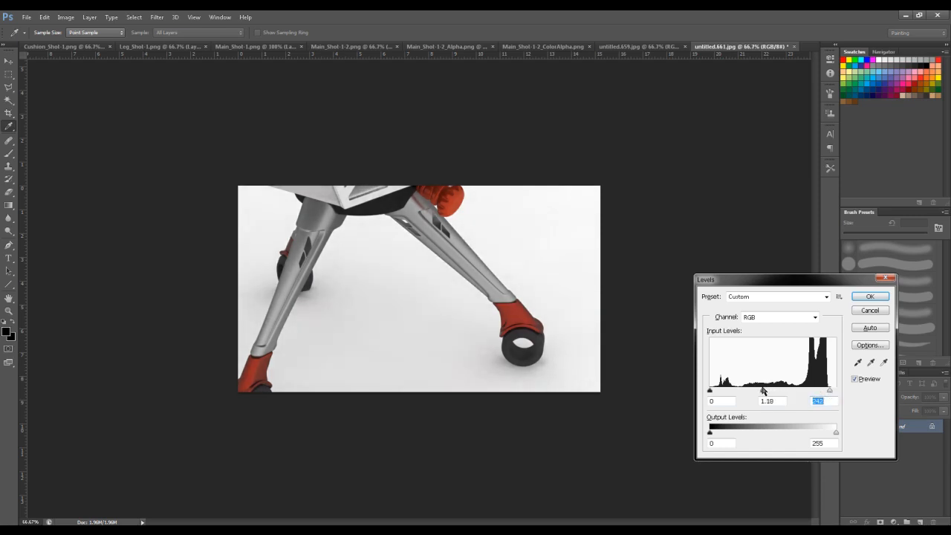
click(870, 296)
key(c)
- Save the leg image as a Maximum quality, Baseline Optimized JPEG and close its document
alt+scroll(742, 336, up, 3)
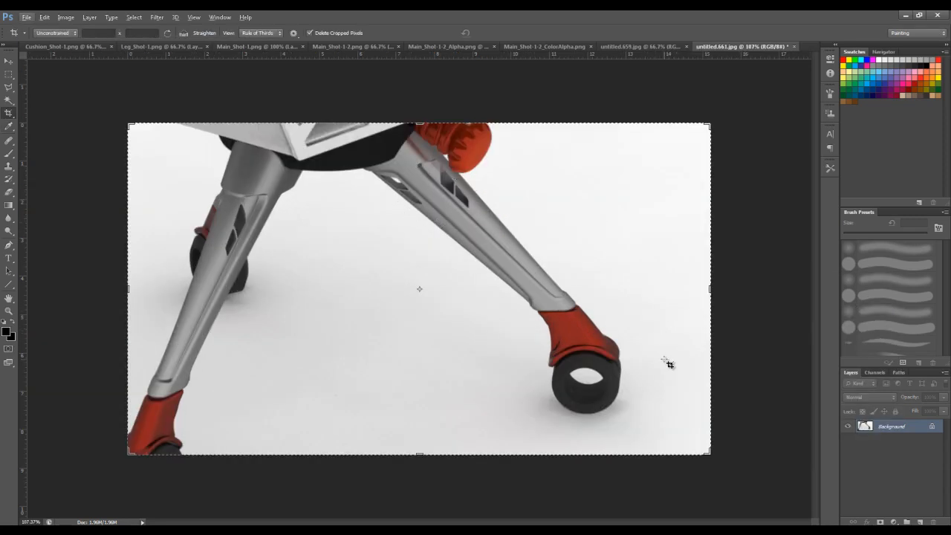
key(ctrl+s)
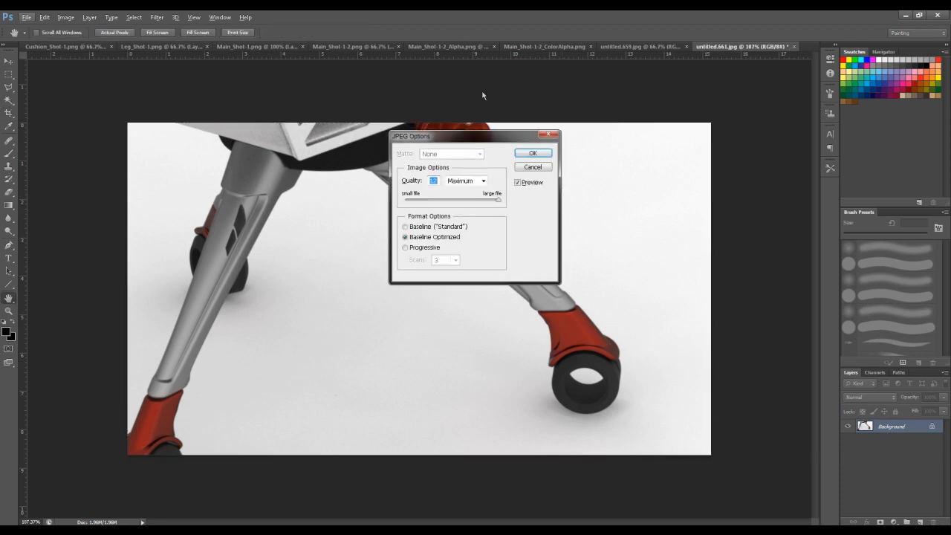
click(542, 154)
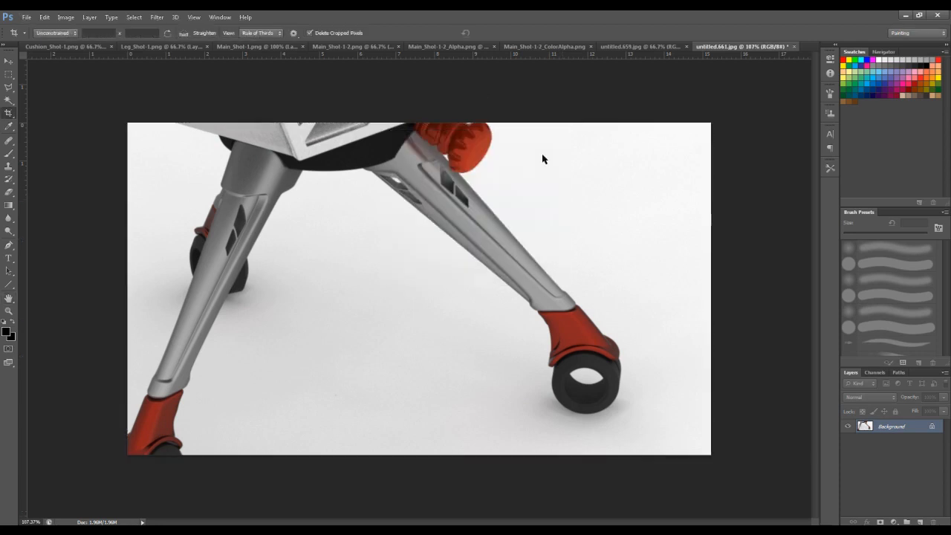
click(794, 46)
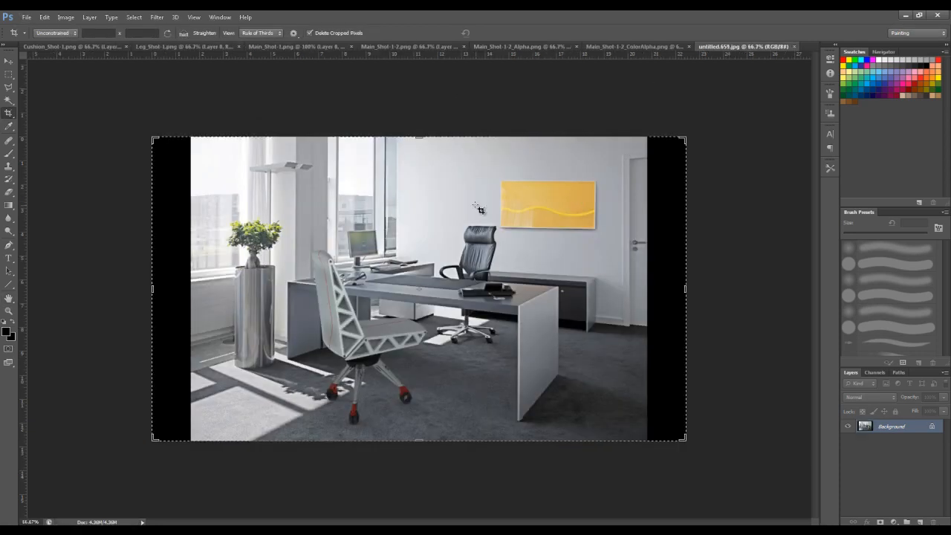
- Crop the office image to remove the black bars at both sides and a thin strip along its upper edge
key(ctrl+0)
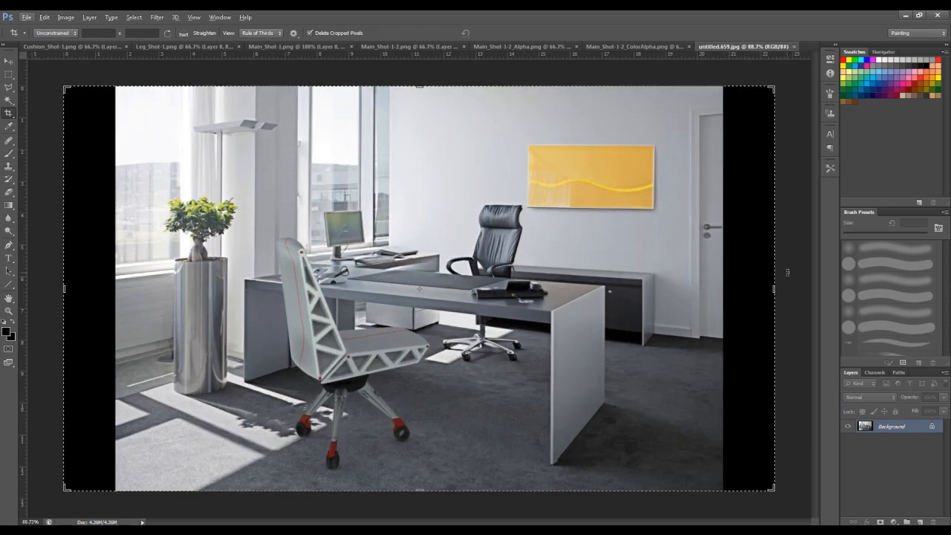
alt+drag(767, 290, 720, 289)
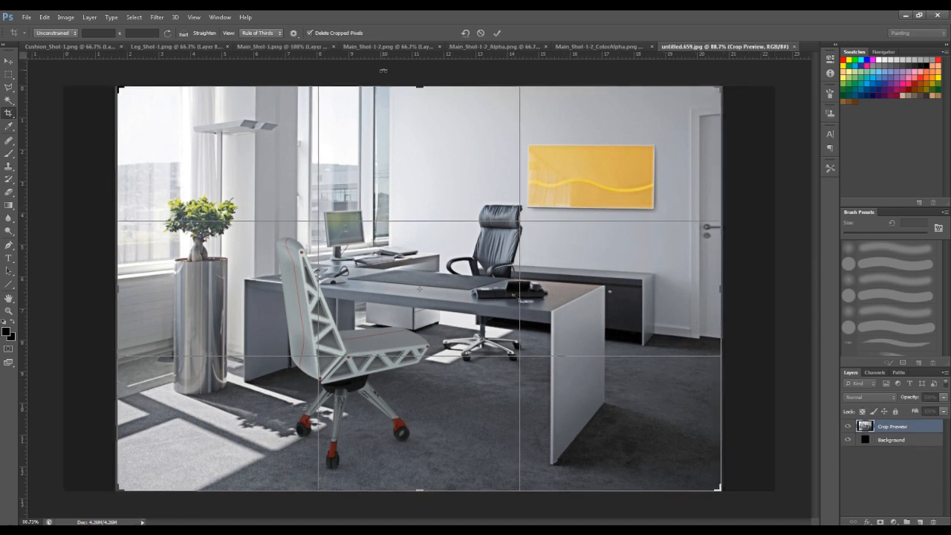
alt+drag(420, 88, 425, 111)
key(Return)
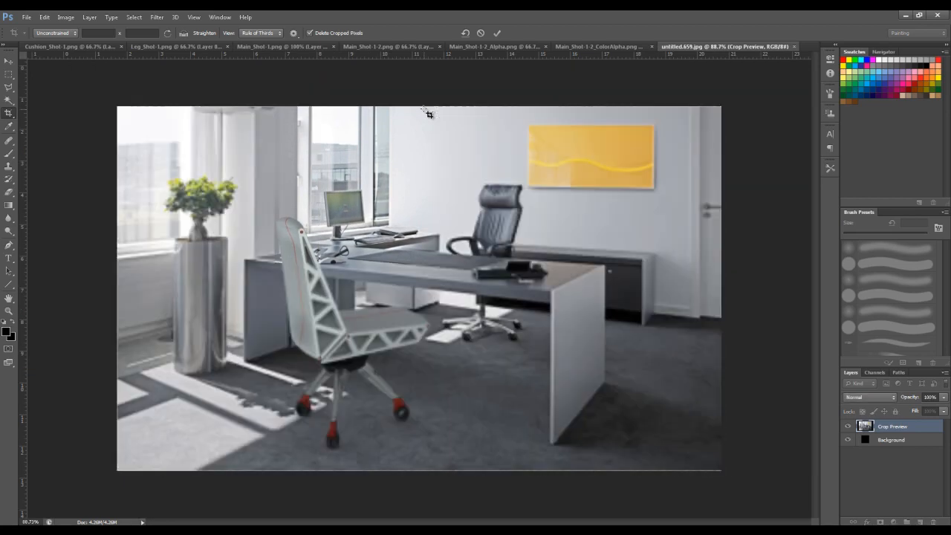
- Add a new layer above the office image and fill it with solid gray
alt+scroll(385, 342, up, 2)
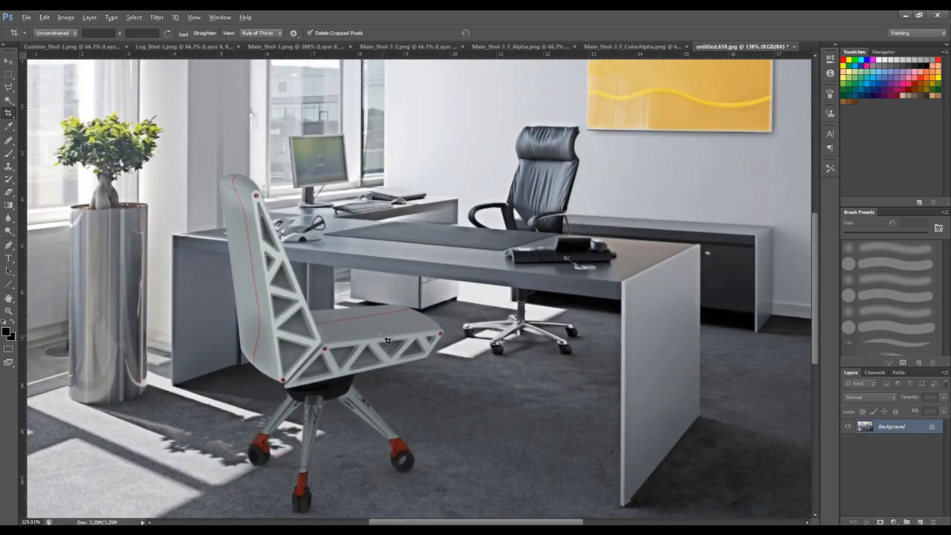
alt+scroll(386, 340, down, 2)
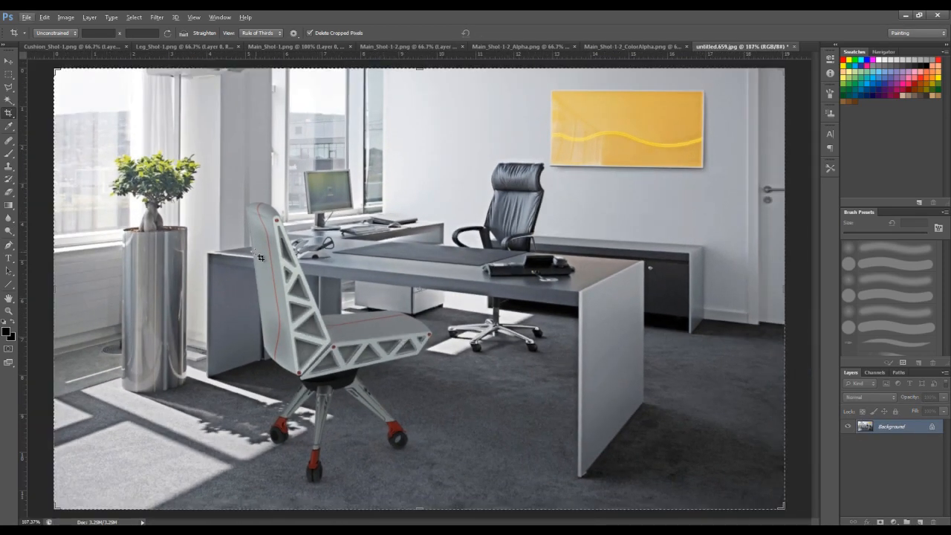
click(920, 521)
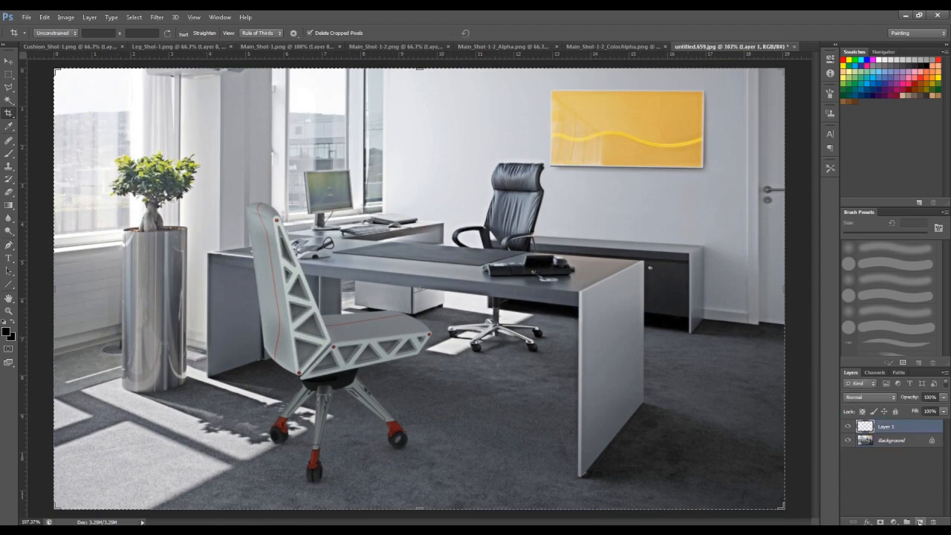
click(63, 19)
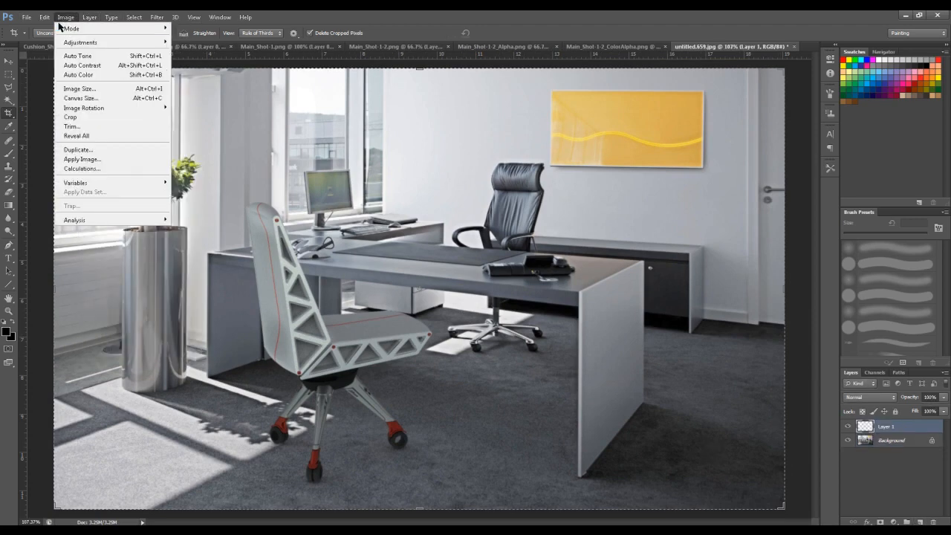
mouse_move(45, 17)
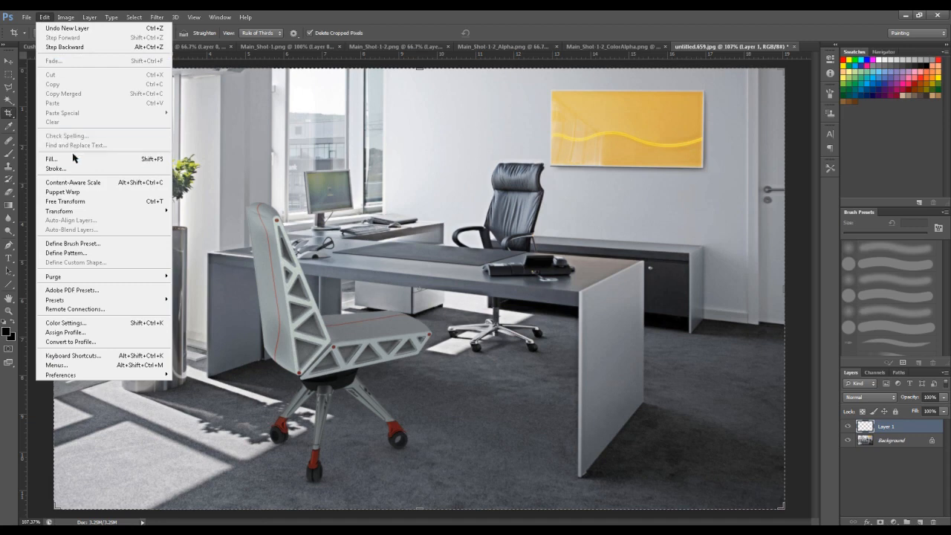
click(73, 158)
click(462, 221)
click(465, 223)
click(532, 162)
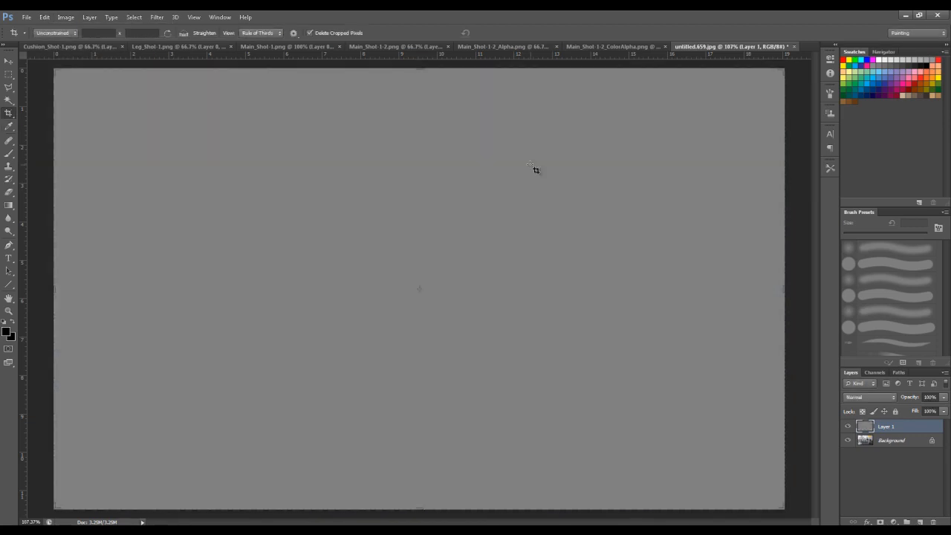
- Add 2% monochromatic noise with Gaussian distribution to the gray layer
click(158, 17)
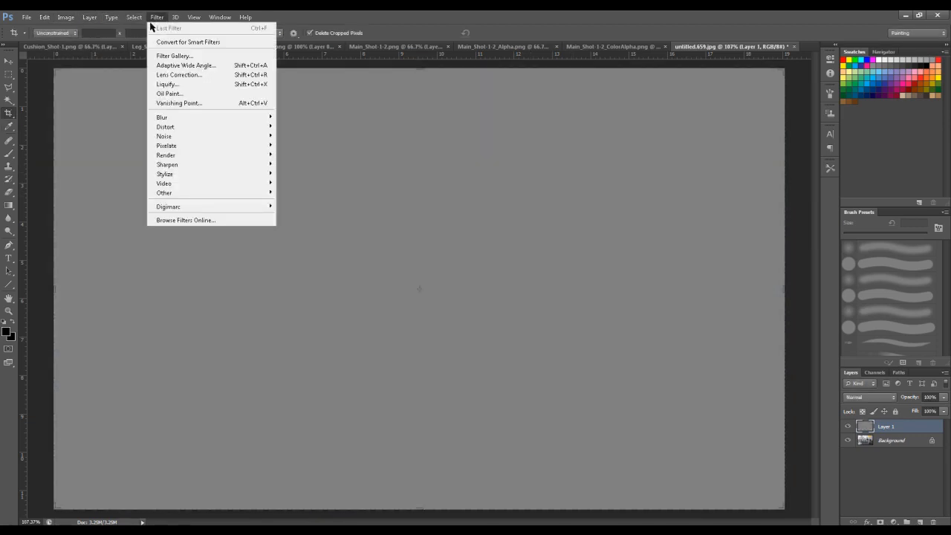
mouse_move(184, 117)
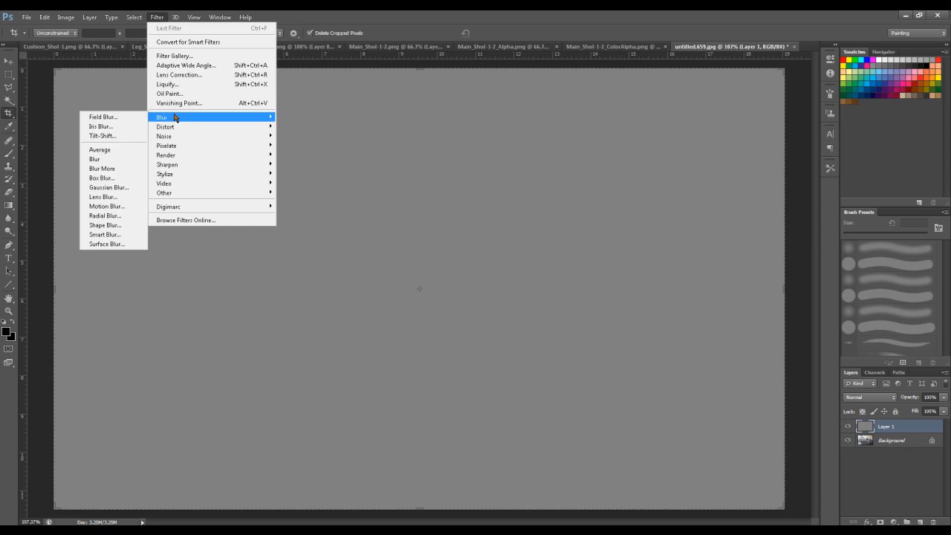
mouse_move(165, 138)
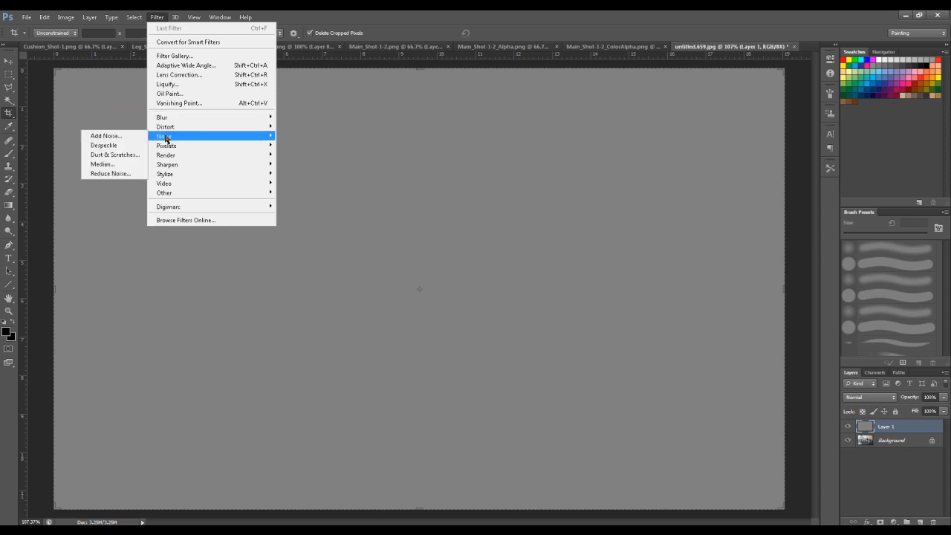
click(106, 136)
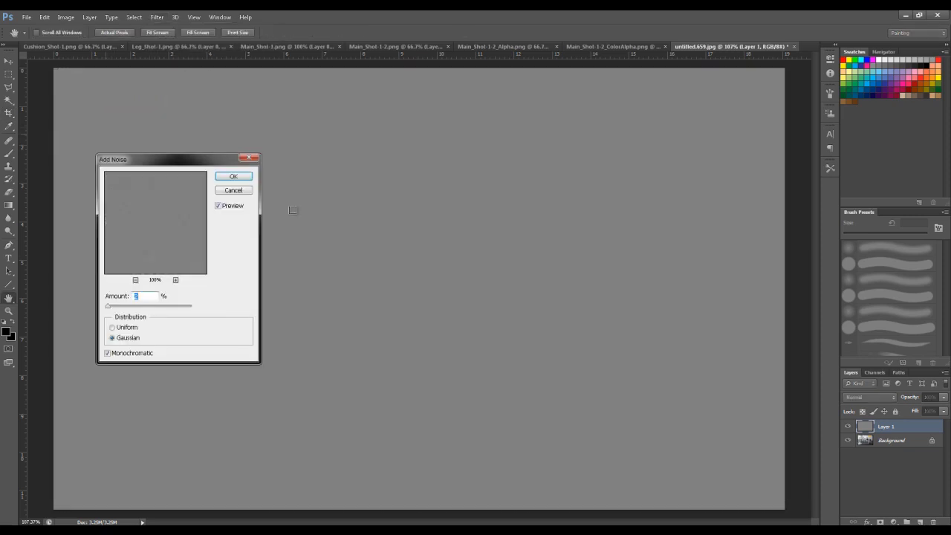
click(234, 183)
key(c)
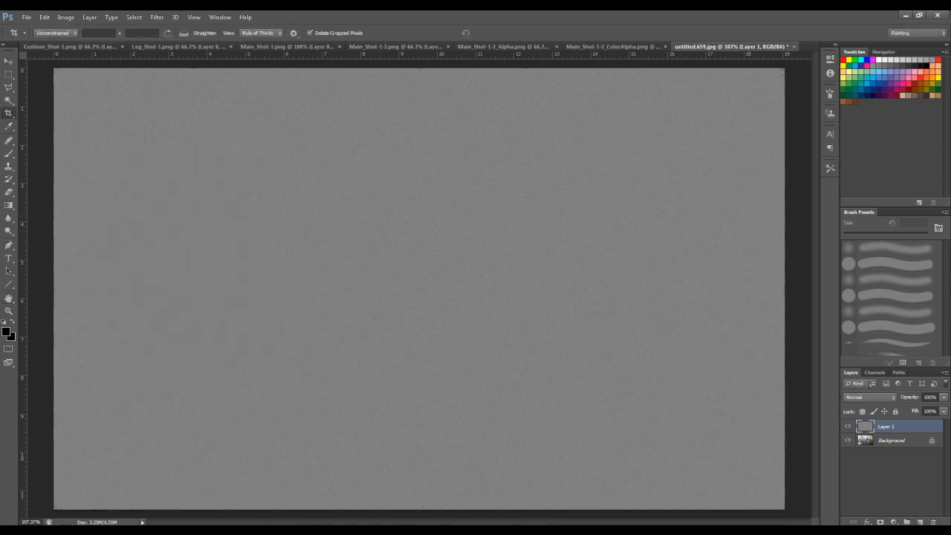
- Try the Overlay blend mode on the noise layer and test a lower opacity
click(884, 398)
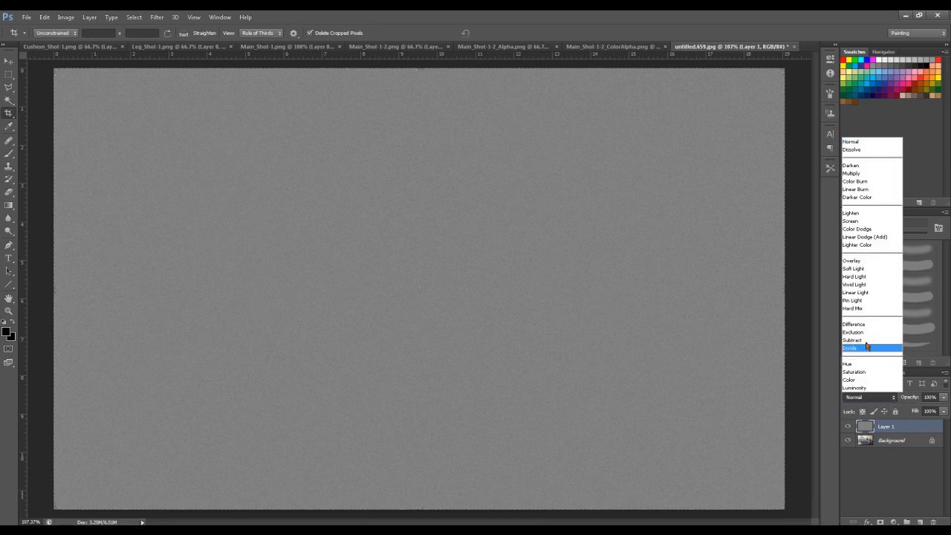
click(859, 262)
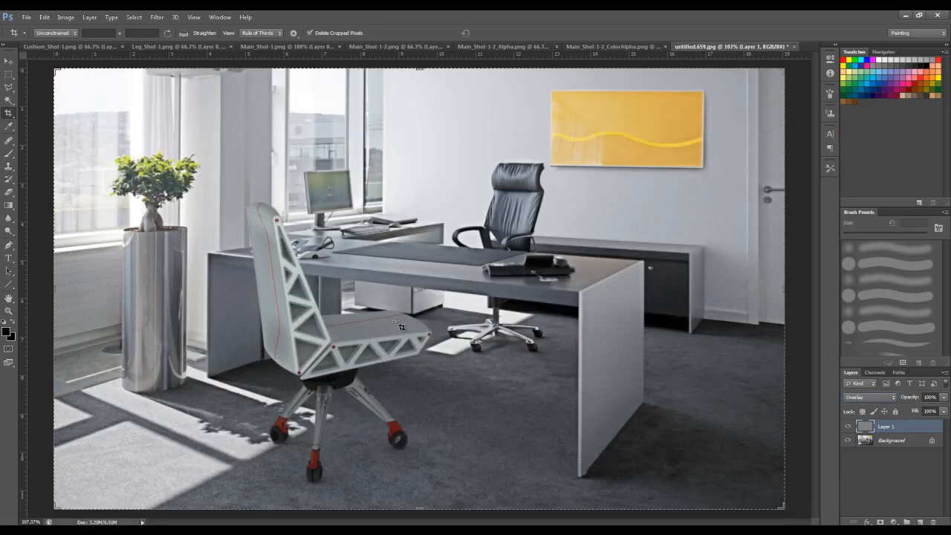
drag(943, 397, 934, 411)
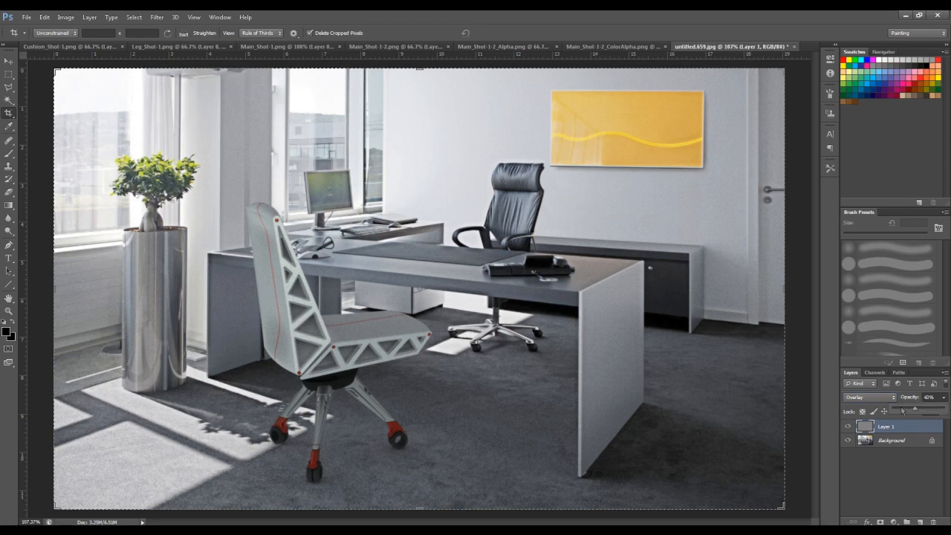
- Change the noise layer's blend mode to Multiply
click(854, 399)
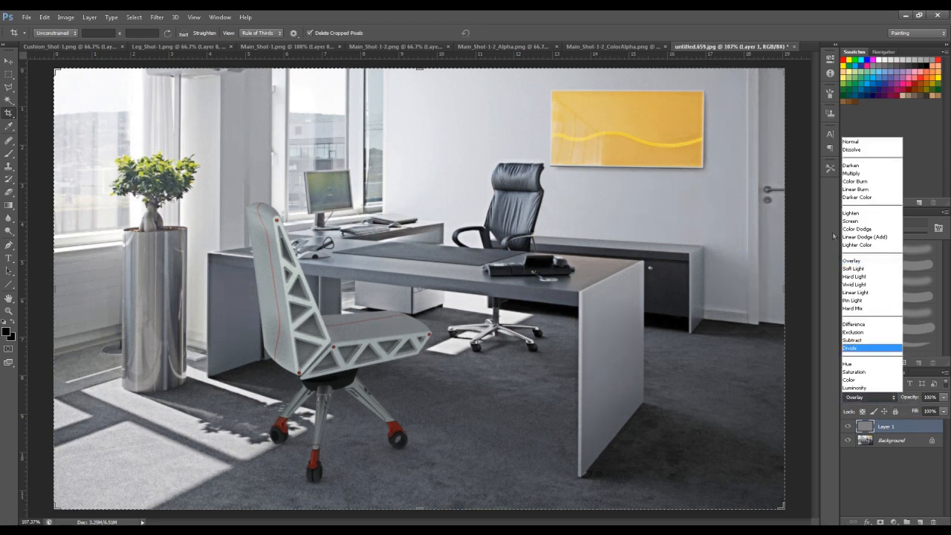
click(854, 179)
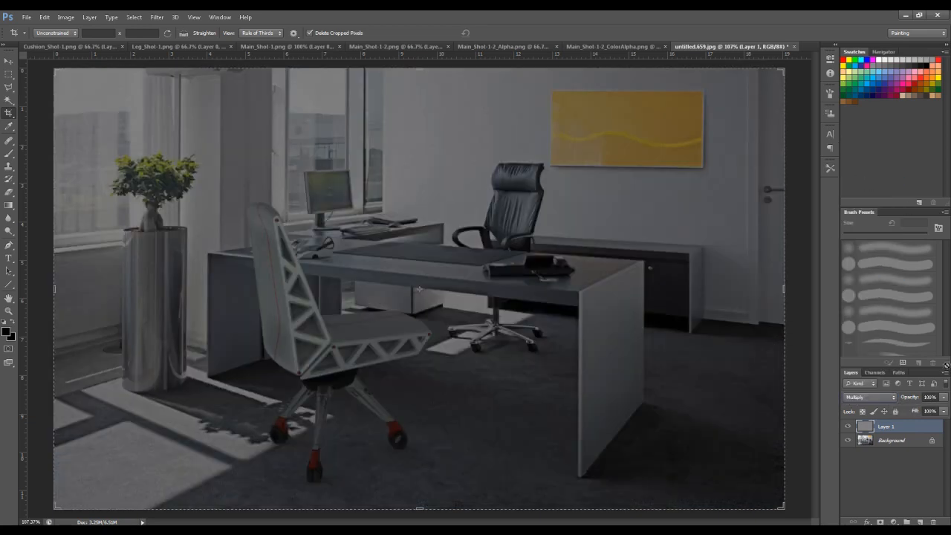
- Switch the noise layer's blend mode to Screen and lower its opacity to 0%
click(879, 398)
click(851, 222)
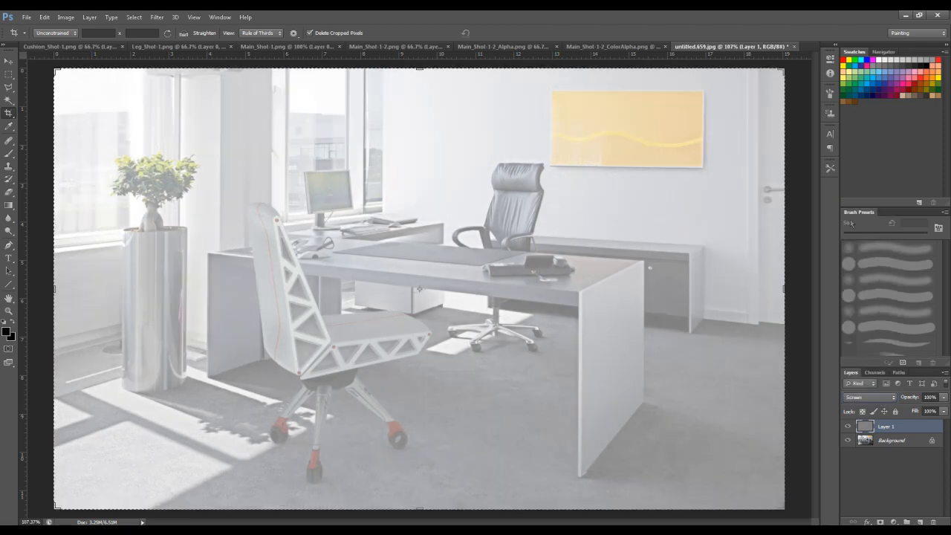
click(945, 397)
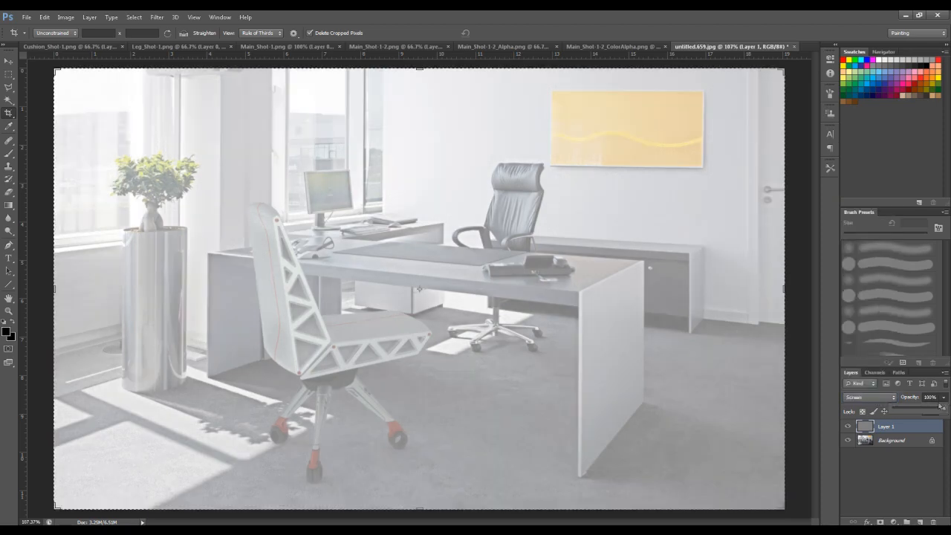
drag(921, 413, 883, 416)
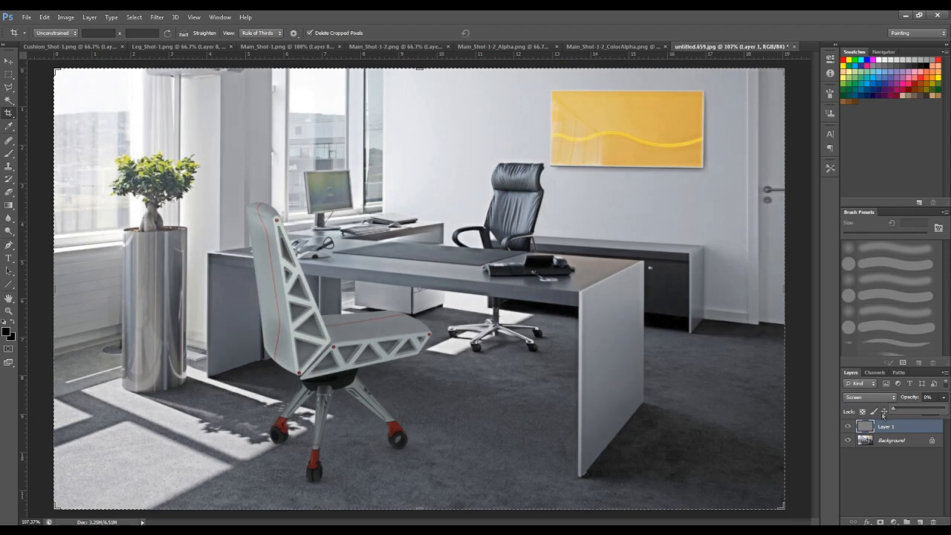
click(892, 413)
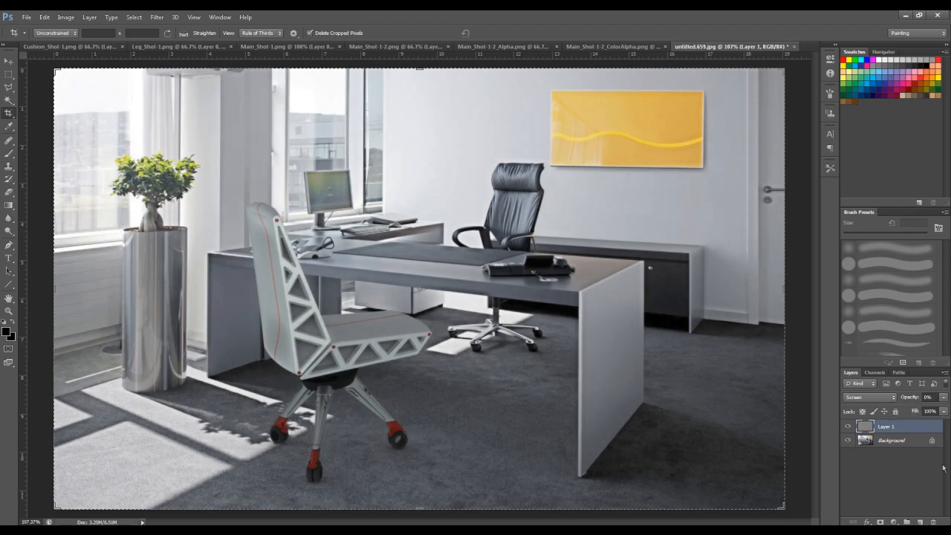
- Add a new layer above the noise layer and fill it with a white-to-black radial gradient spreading outward from the image centre
click(920, 523)
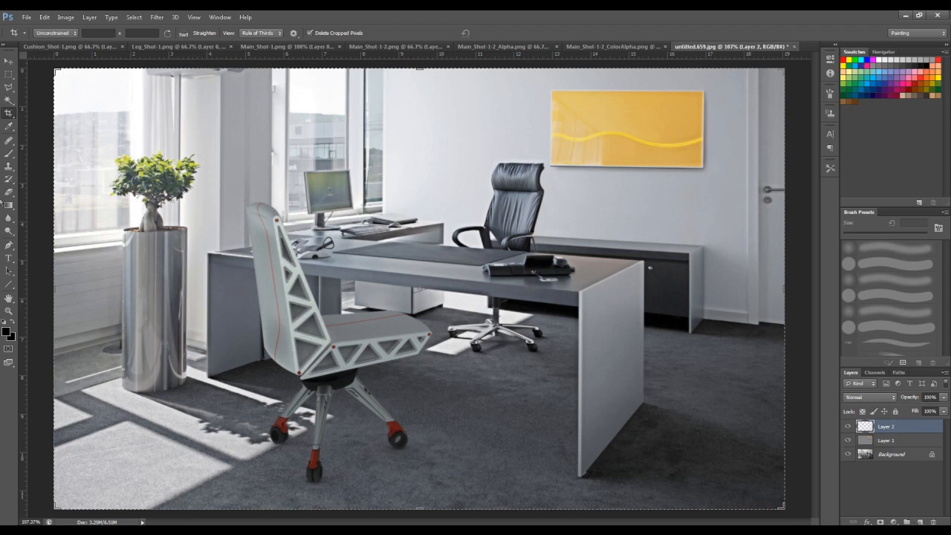
click(9, 206)
key(x)
drag(428, 282, 810, 460)
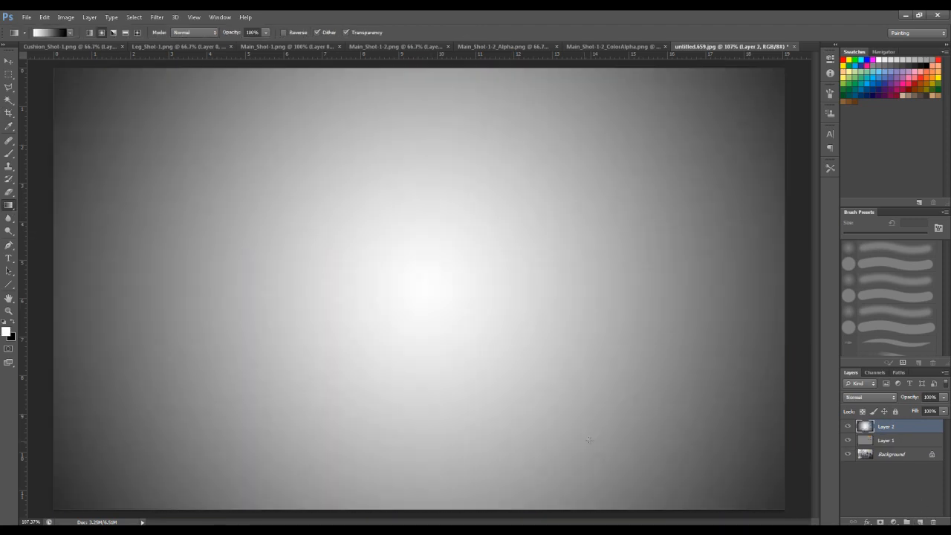
- Blend the gradient layer as a vignette using Multiply at 24% opacity
click(863, 397)
click(867, 177)
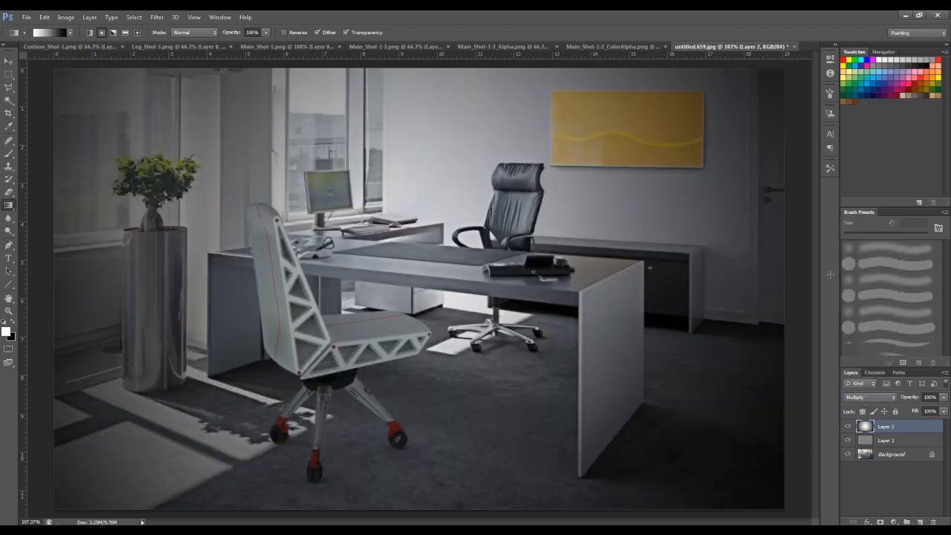
click(943, 397)
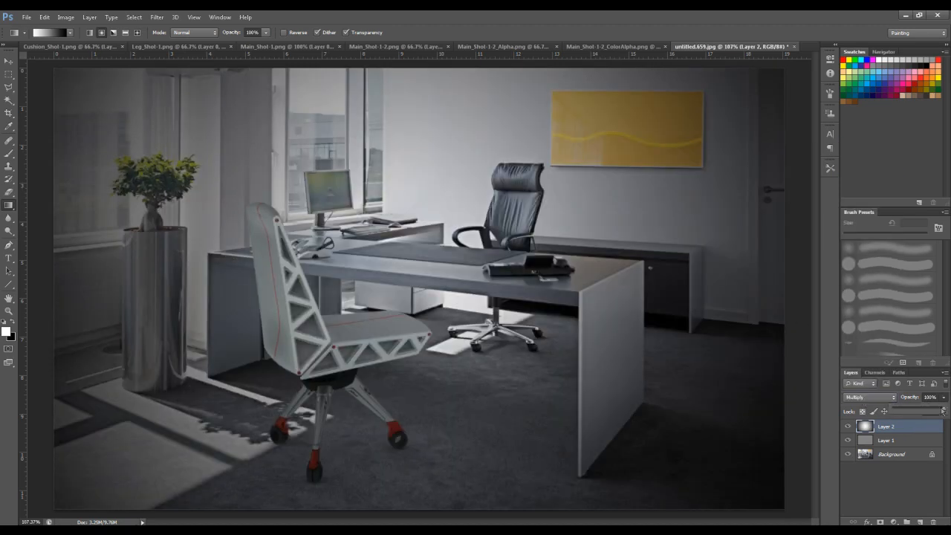
drag(907, 411, 905, 409)
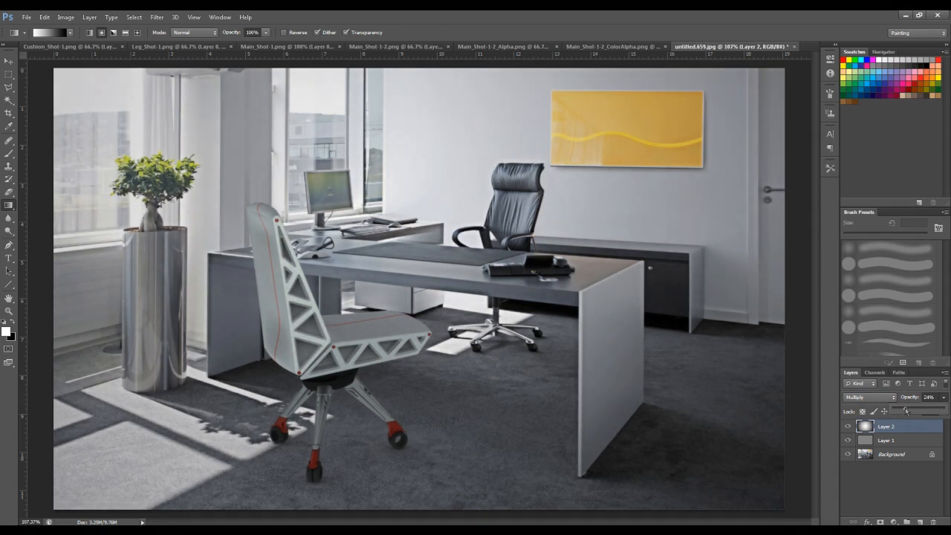
- Duplicate the Background layer of the office image
click(9, 87)
click(901, 458)
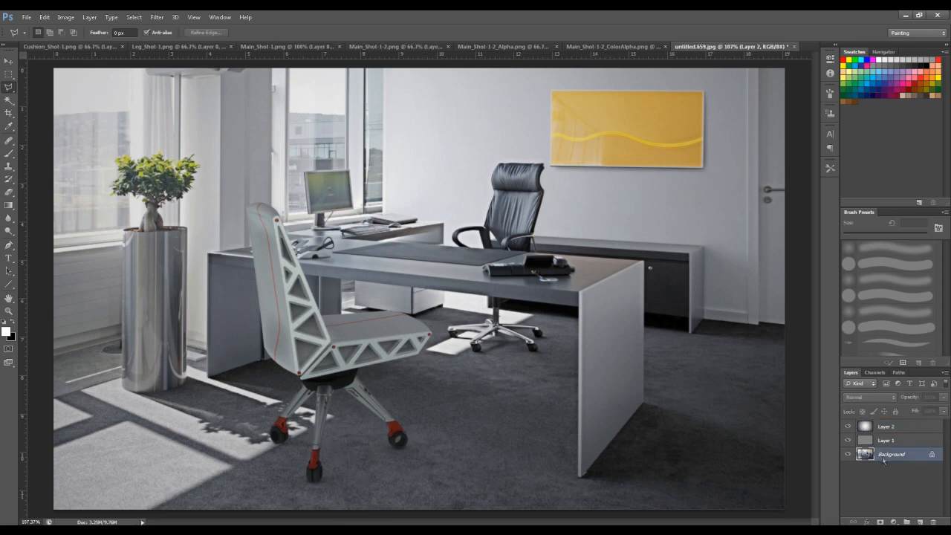
key(ctrl+j)
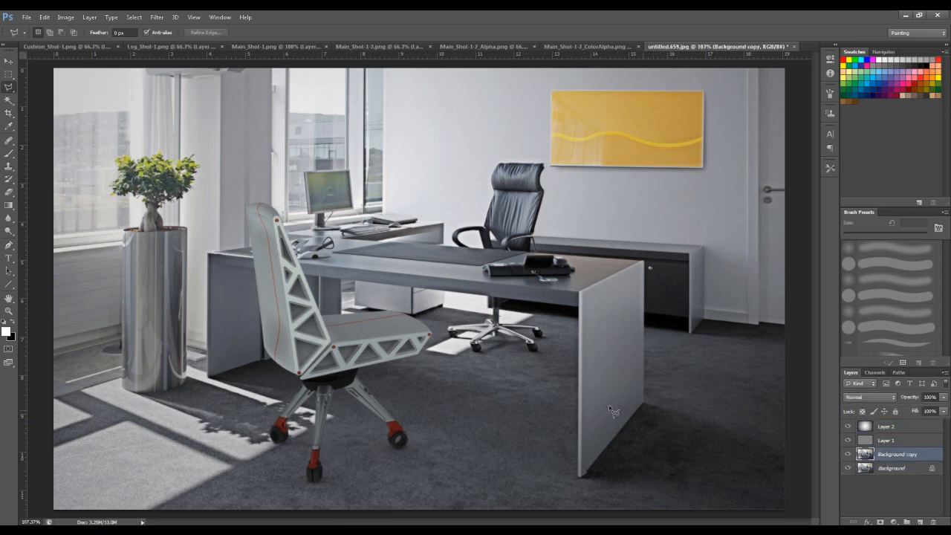
- Outline the white chair's left leg, red bracket and caster on the duplicated layer with the Polygonal Lasso
alt+scroll(290, 446, up, 8)
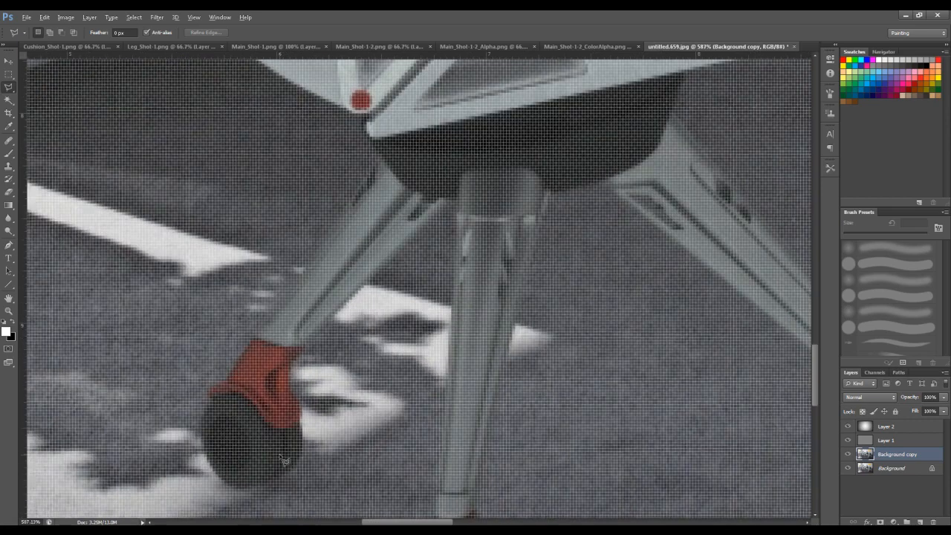
click(391, 264)
click(303, 437)
click(294, 465)
click(266, 474)
click(237, 489)
click(218, 474)
click(204, 449)
click(200, 429)
click(212, 402)
click(206, 392)
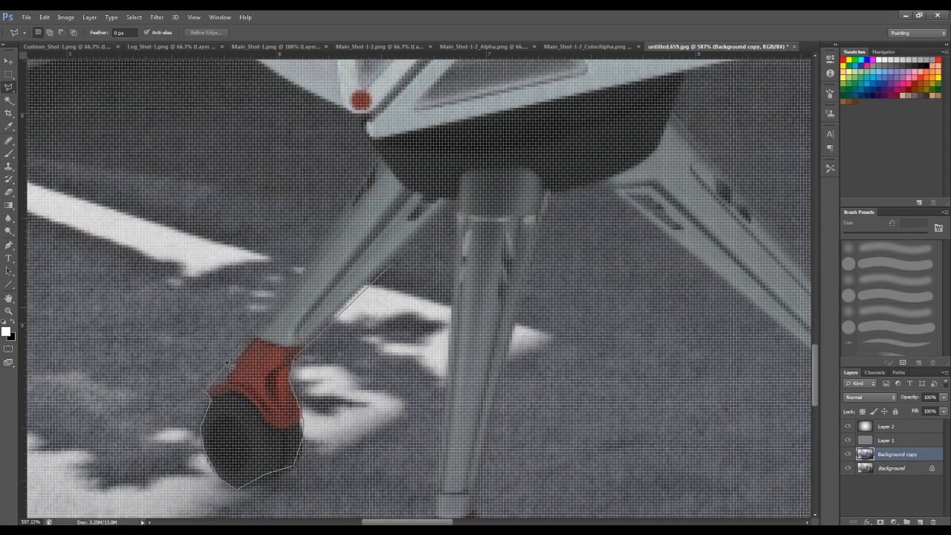
click(228, 379)
double_click(414, 242)
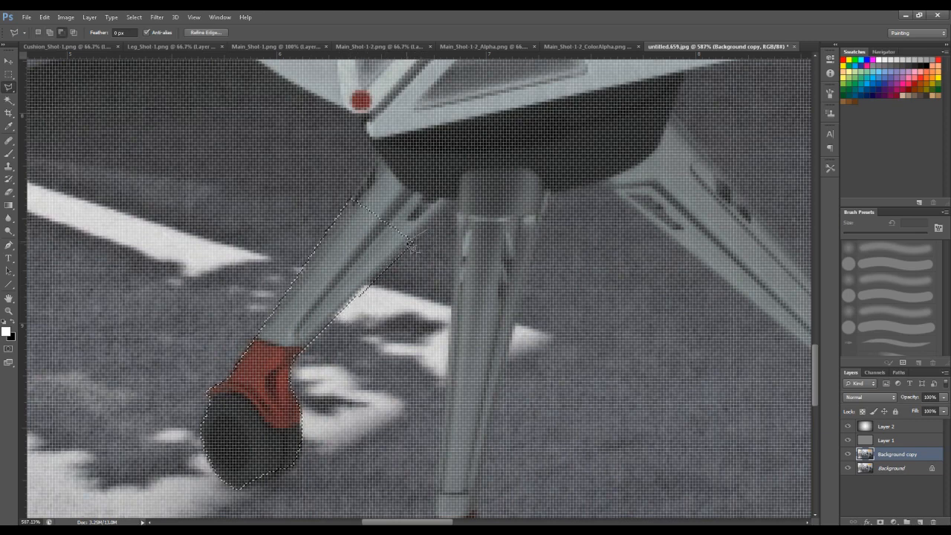
- Subtract the strip of carpet along the inner edge of the leg and red bracket from the selection
click(291, 359)
click(289, 378)
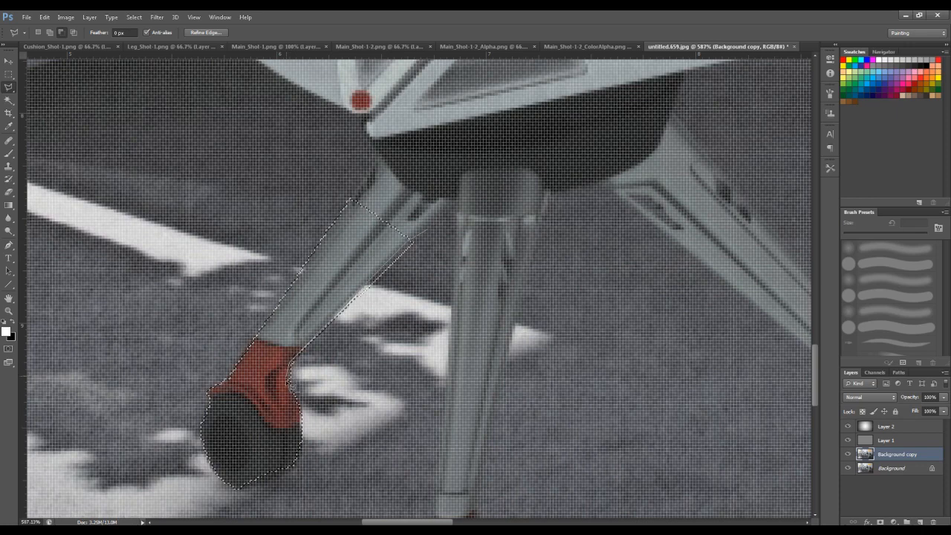
click(369, 469)
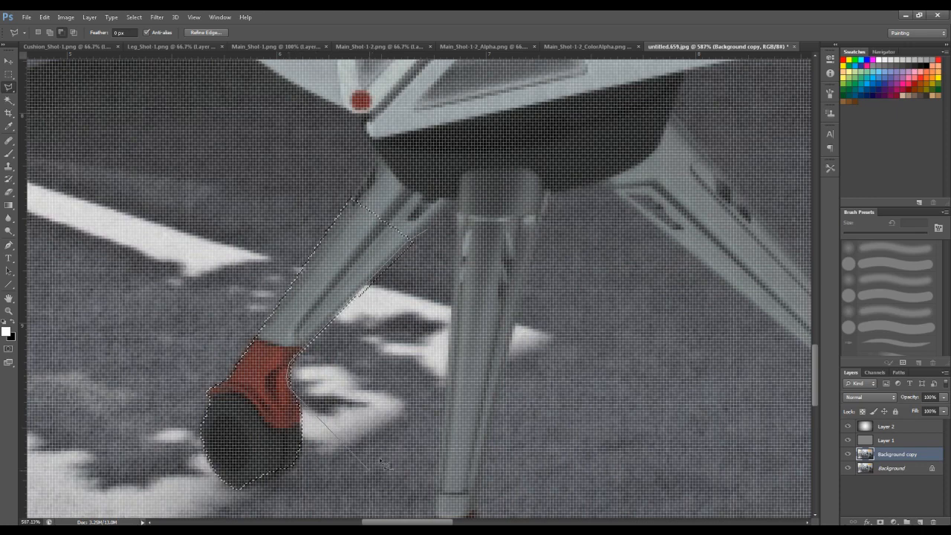
click(443, 275)
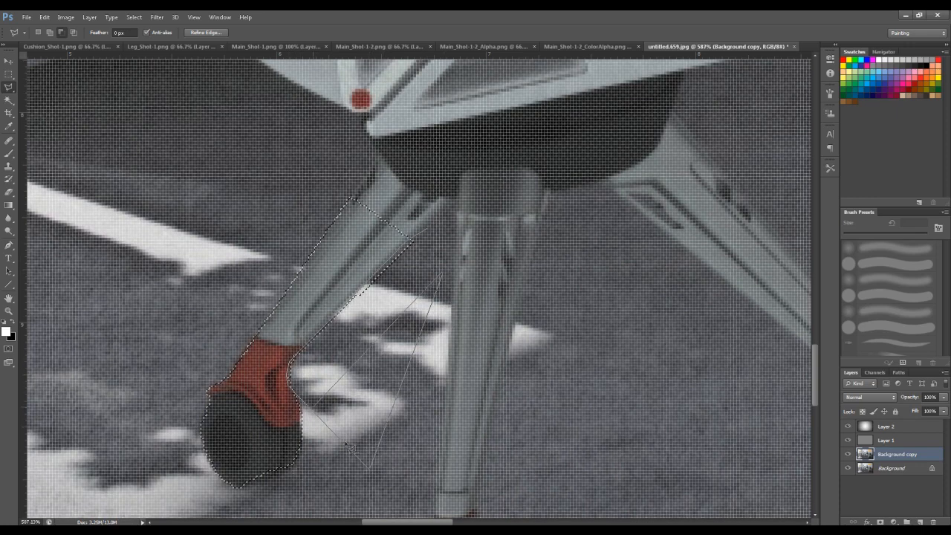
click(443, 228)
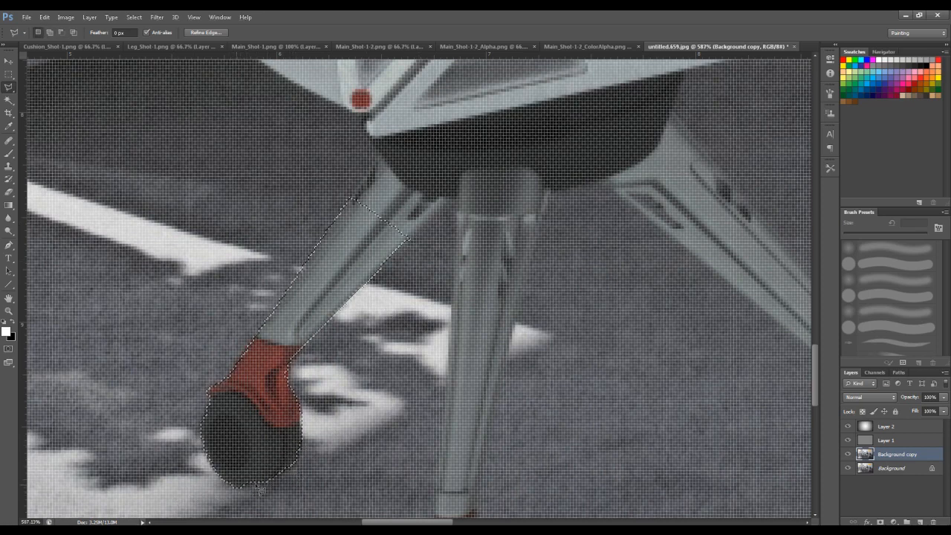
- Delete everything except the selected leg from the duplicated layer, deselect, and check the cutout with the Background hidden
alt+scroll(482, 386, down, 2)
alt+scroll(436, 405, down, 2)
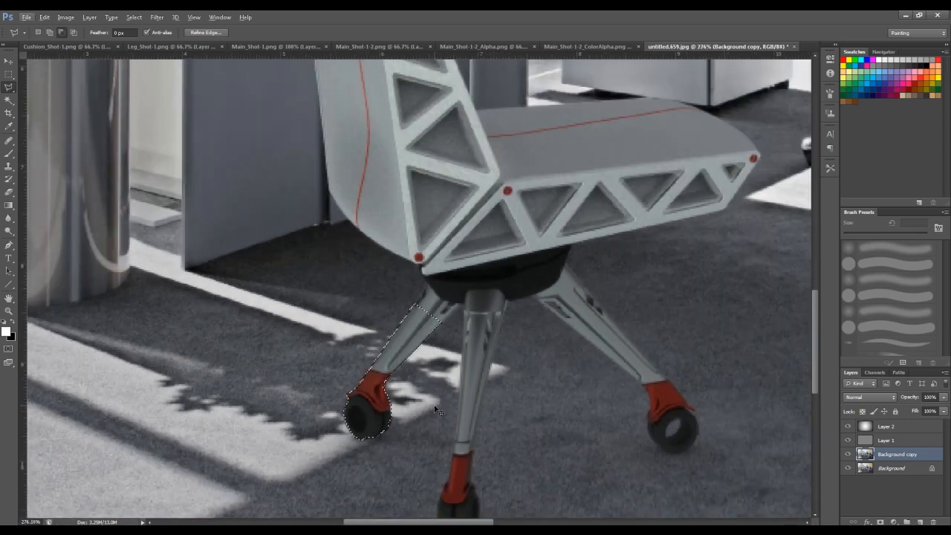
key(ctrl+shift+i)
key(Delete)
key(ctrl+d)
click(849, 468)
click(848, 456)
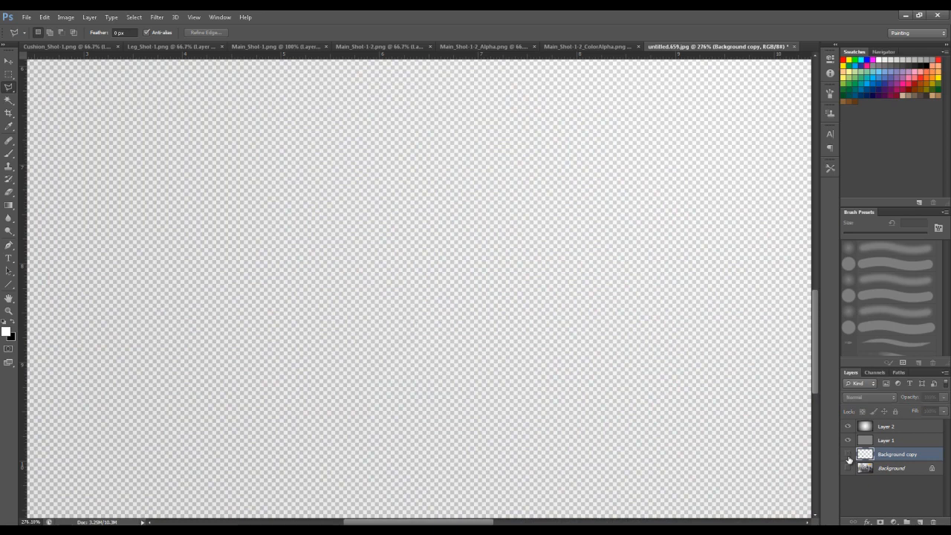
click(848, 457)
click(849, 456)
click(848, 456)
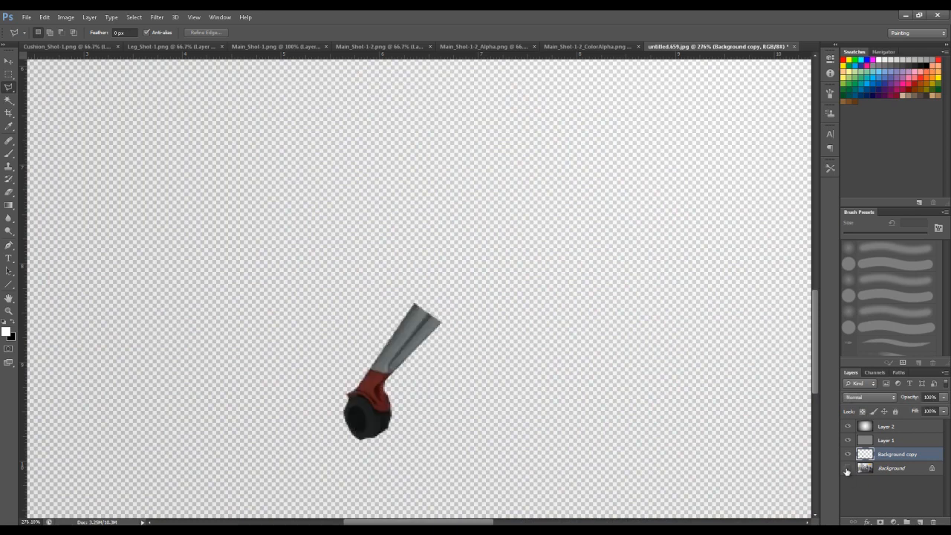
click(848, 468)
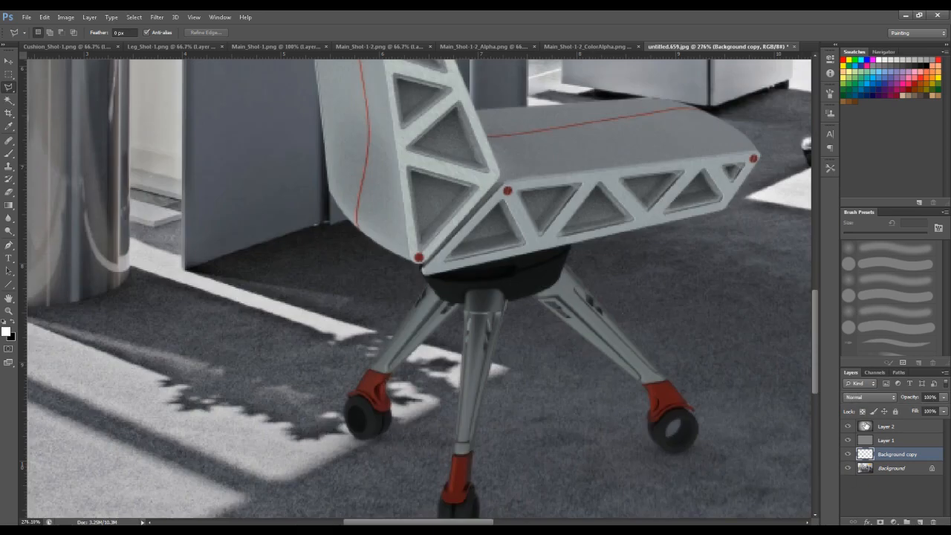
- Brighten the isolated chair leg with Levels by lowering the white input point to the edge of the main tones
key(ctrl+l)
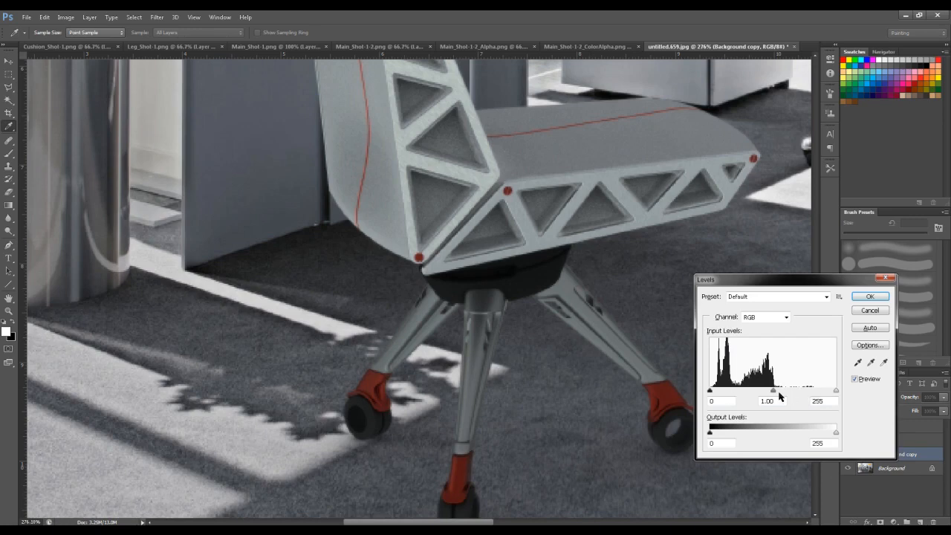
drag(835, 396, 783, 391)
click(855, 297)
alt+scroll(532, 370, down, 6)
alt+scroll(533, 370, up, 5)
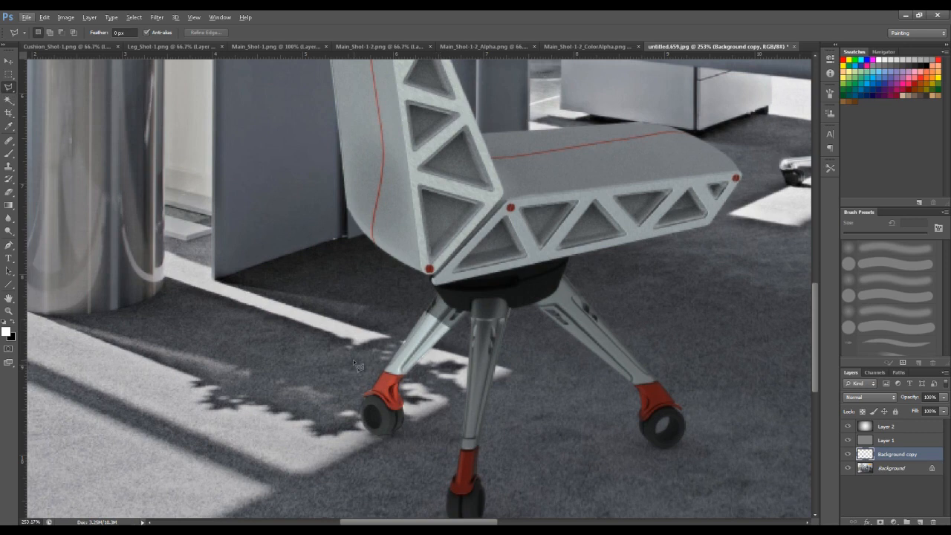
- Erase the upper end of the brightened leg cutout with a 52 px Eraser so it blends into the original
key(e)
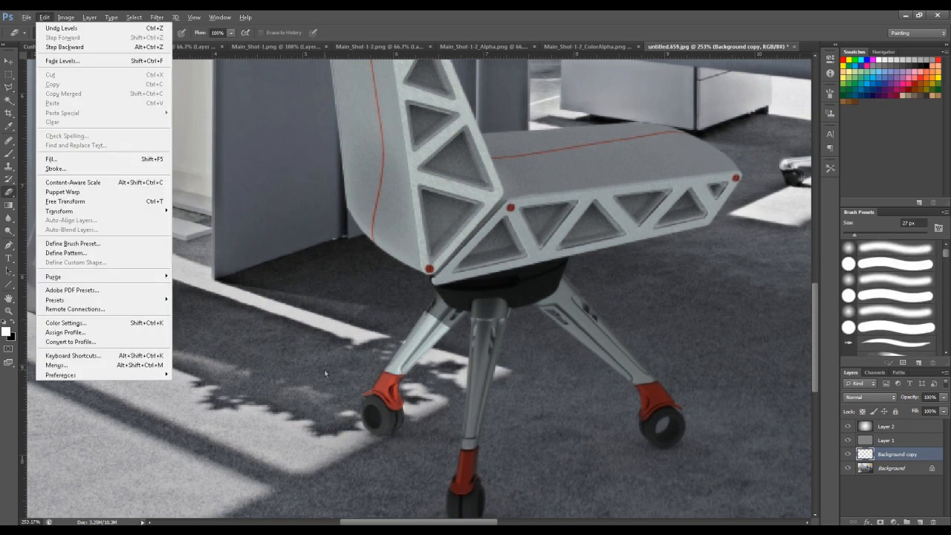
right_click(397, 172)
click(426, 197)
key(Return)
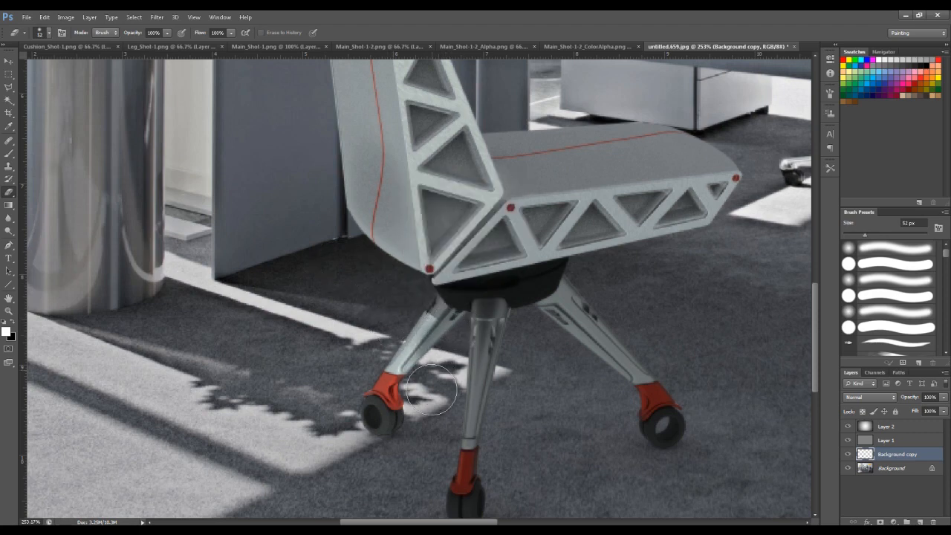
mouse_move(448, 349)
mouse_down()
mouse_move(453, 322)
mouse_move(435, 414)
mouse_up()
drag(616, 314, 587, 312)
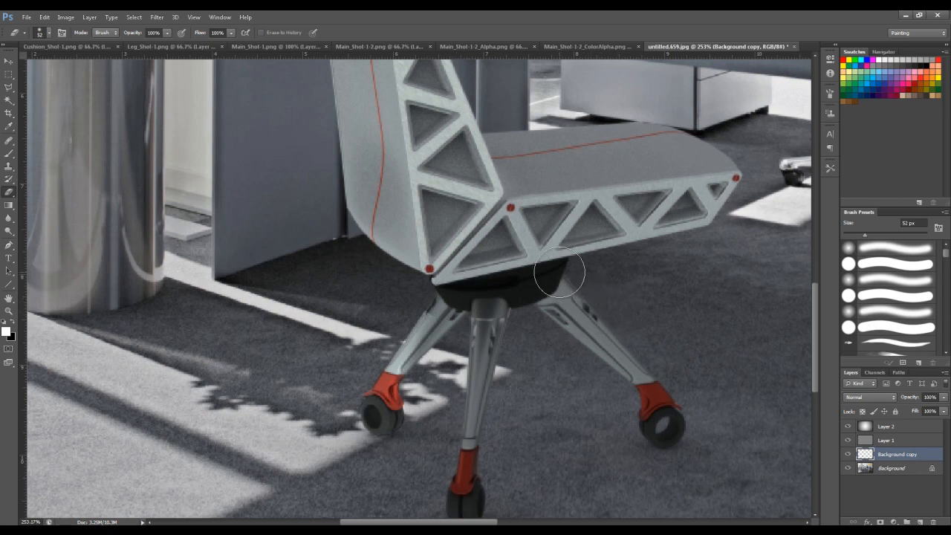
alt+scroll(779, 329, down, 6)
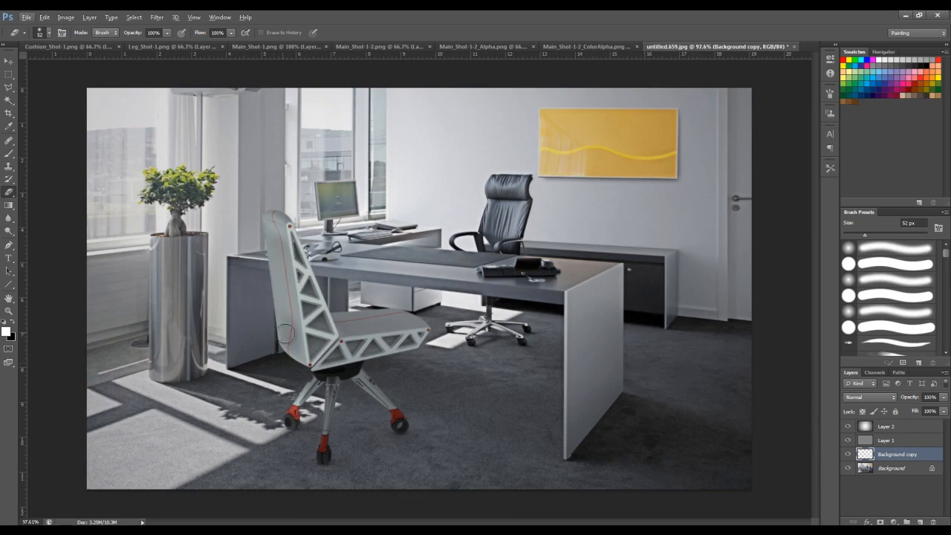
- On the Background layer, make a rough polygonal selection around the left side of the white chair's backrest
click(862, 468)
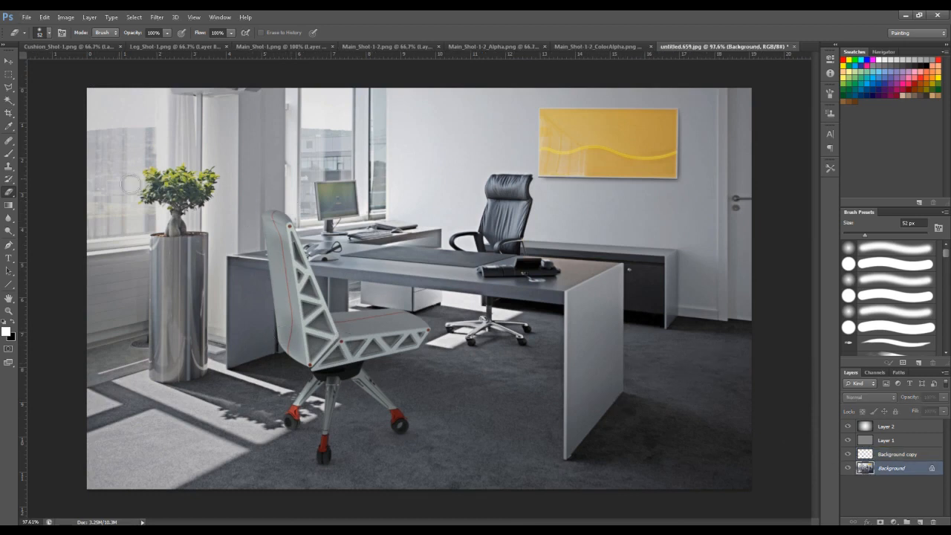
click(9, 87)
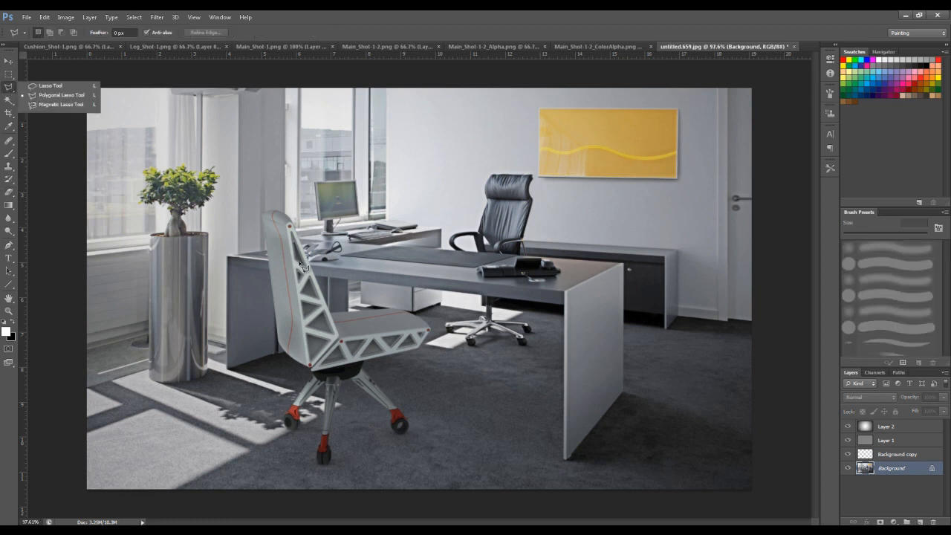
click(275, 213)
click(282, 267)
click(294, 319)
click(289, 367)
click(257, 365)
double_click(217, 136)
- Subtract the wall and desk area outside the backrest from the selection, leaving only its side strip
key(ctrl+j)
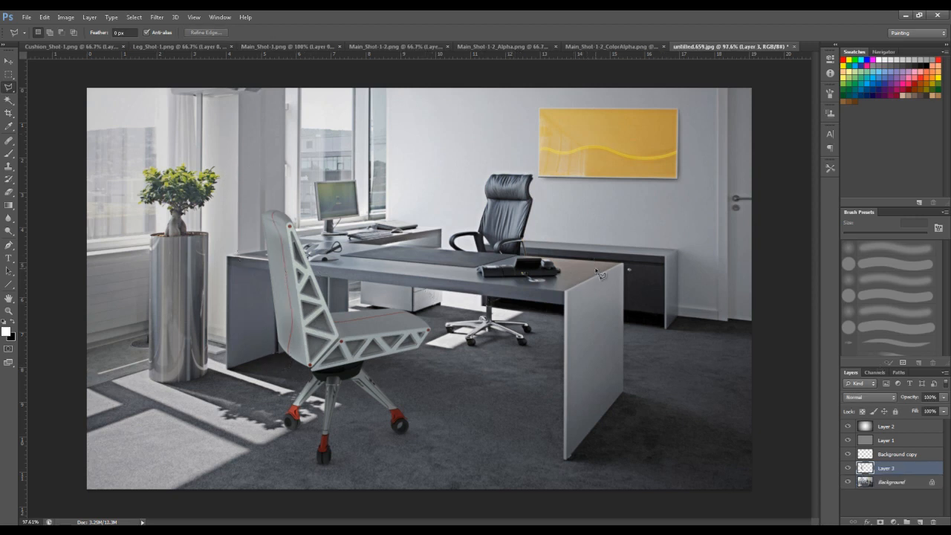
key(ctrl+l)
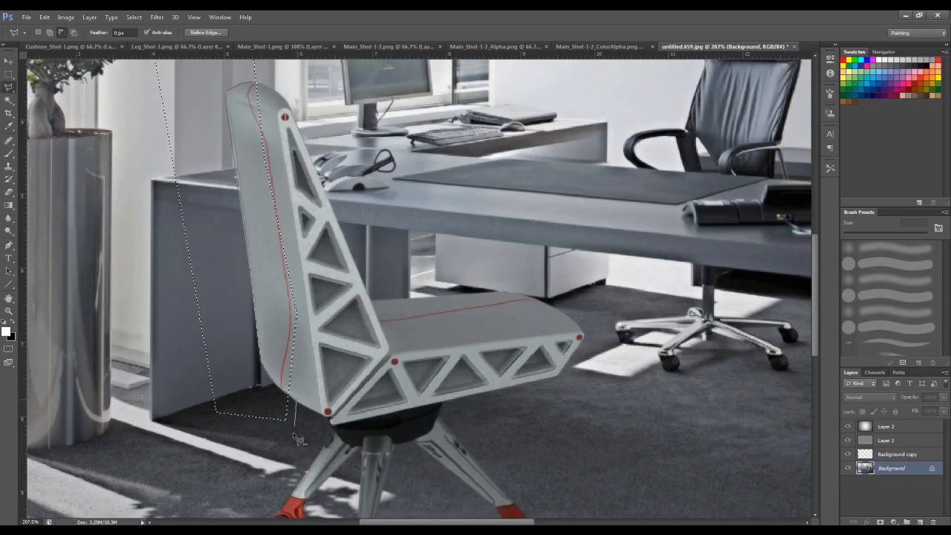
scroll(419, 285, up, 3)
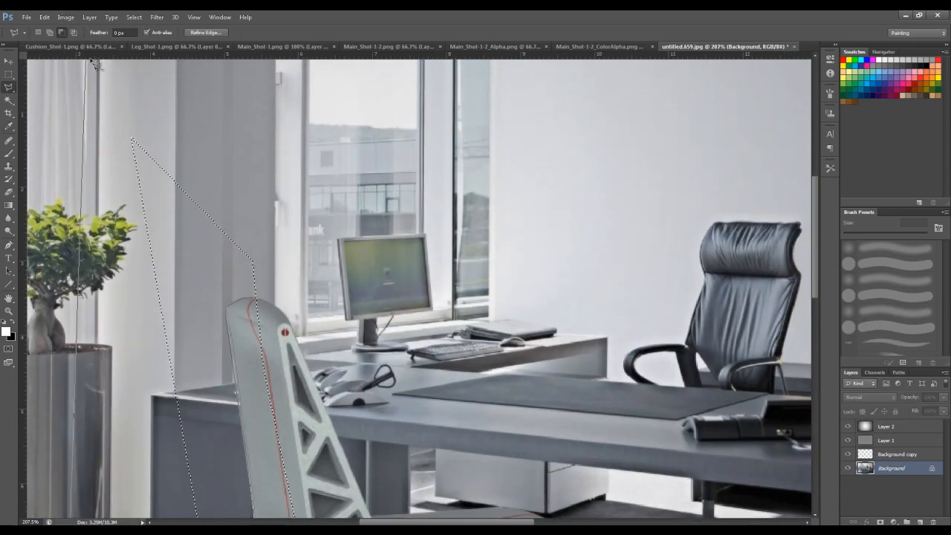
click(110, 85)
double_click(291, 133)
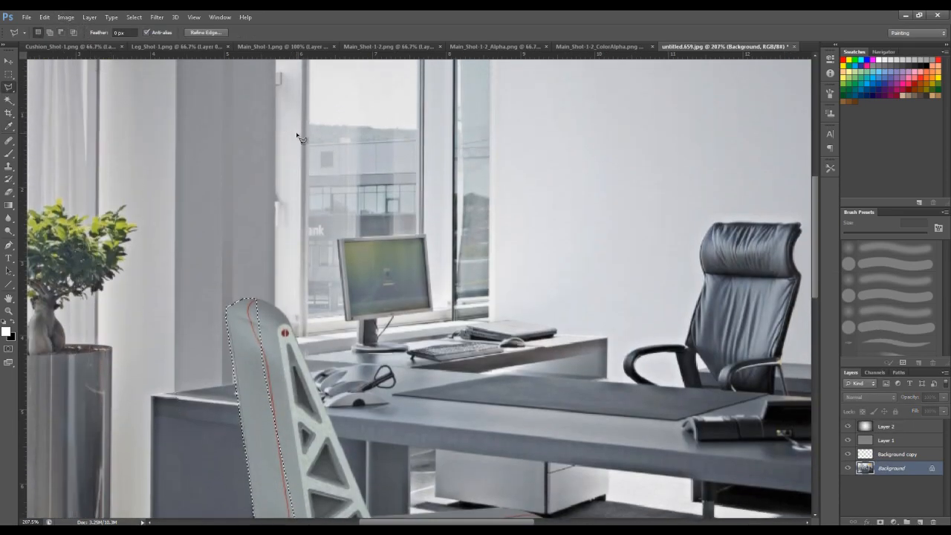
- Copy the selected backrest strip onto its own layer and brighten it with Levels by lowering the white input point to about 213
alt+scroll(344, 172, down, 5)
key(ctrl+l)
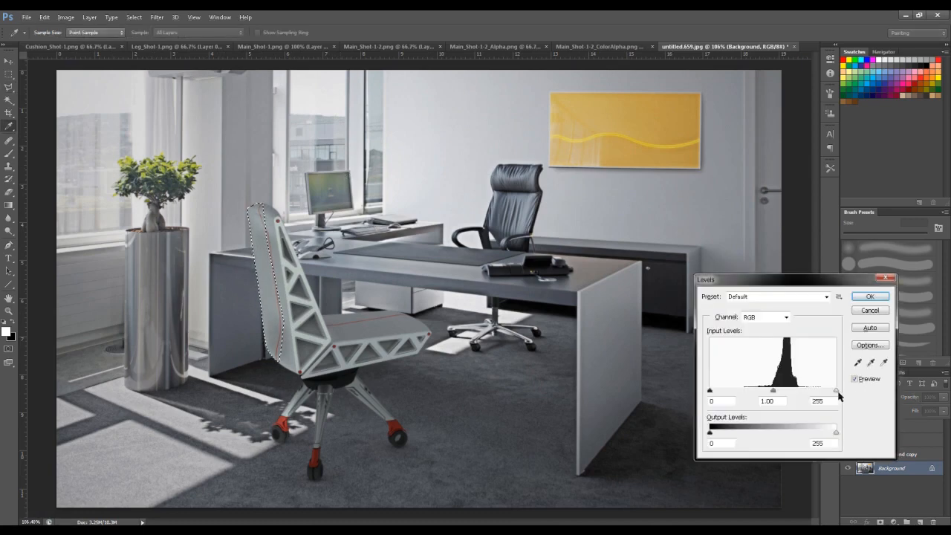
key(Escape)
key(ctrl+j)
key(ctrl+l)
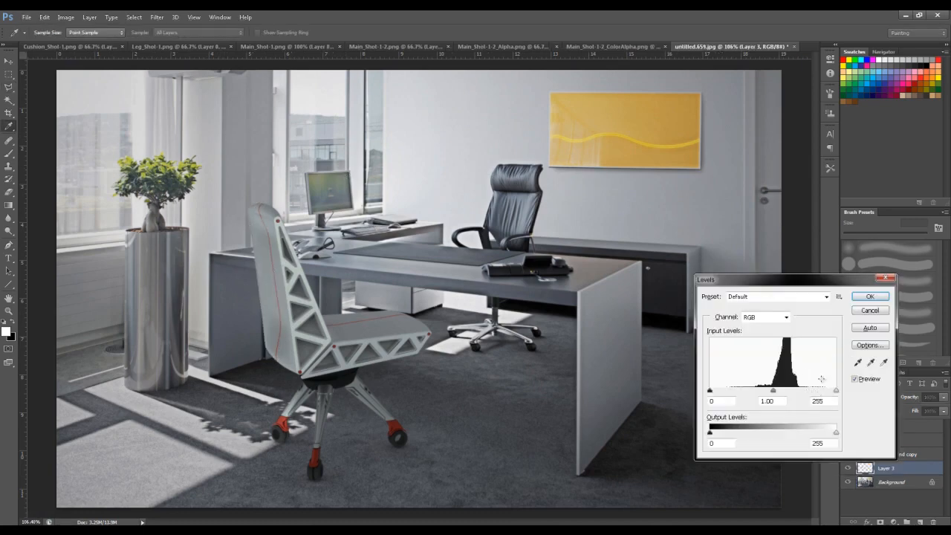
drag(839, 391, 816, 391)
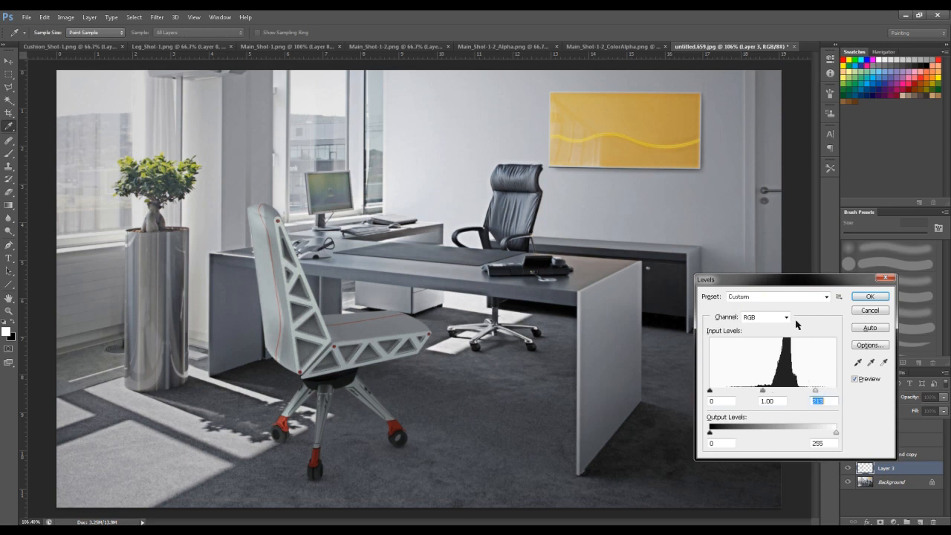
click(870, 297)
key(e)
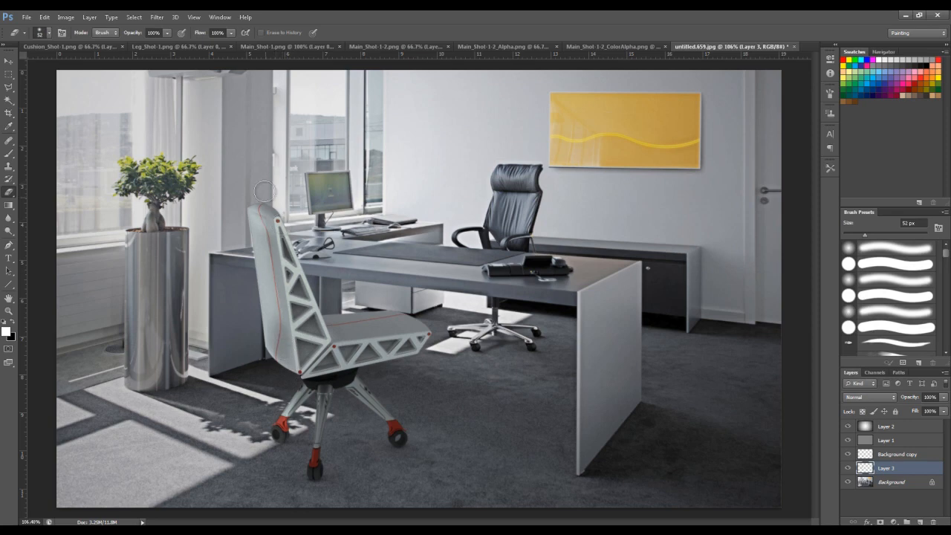
- Crop the office image inward from its upper-right corner, trimming the door side and the strip above the yellow painting
alt+scroll(733, 374, down, 1)
alt+scroll(394, 393, down, 1)
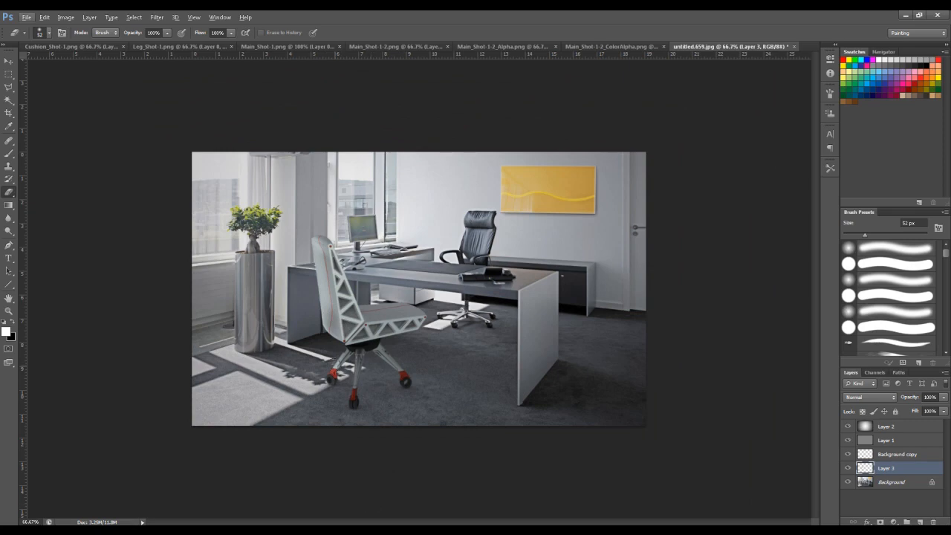
alt+scroll(361, 429, up, 2)
alt+scroll(362, 428, down, 1)
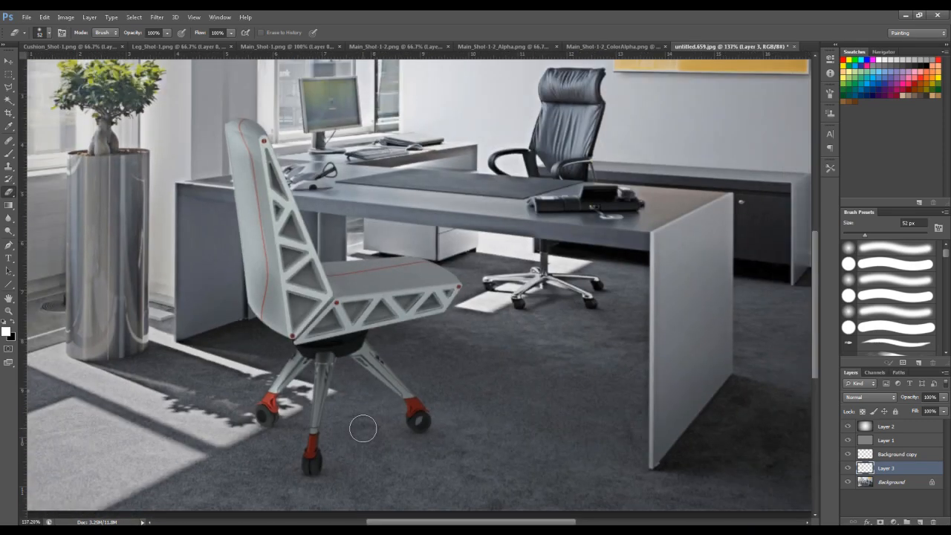
alt+scroll(362, 429, down, 1)
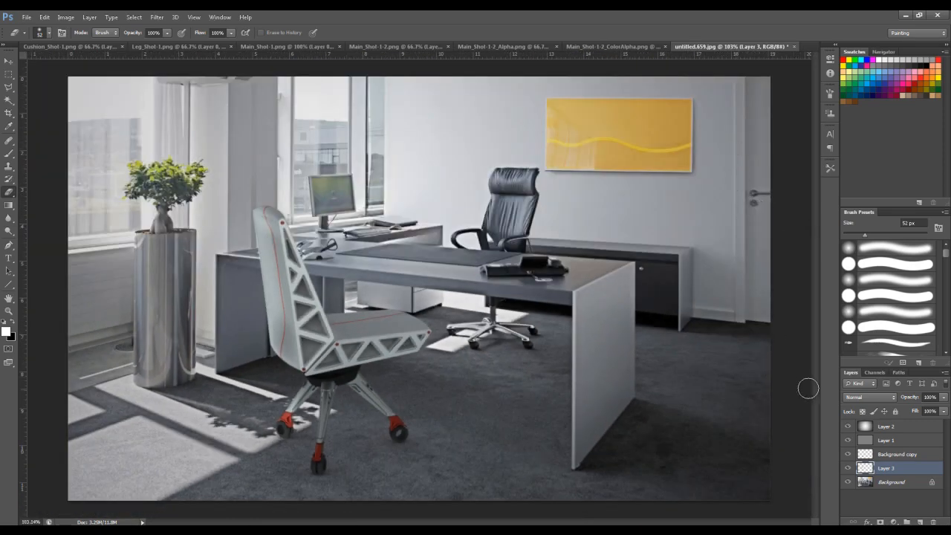
key(c)
drag(772, 79, 740, 101)
key(Return)
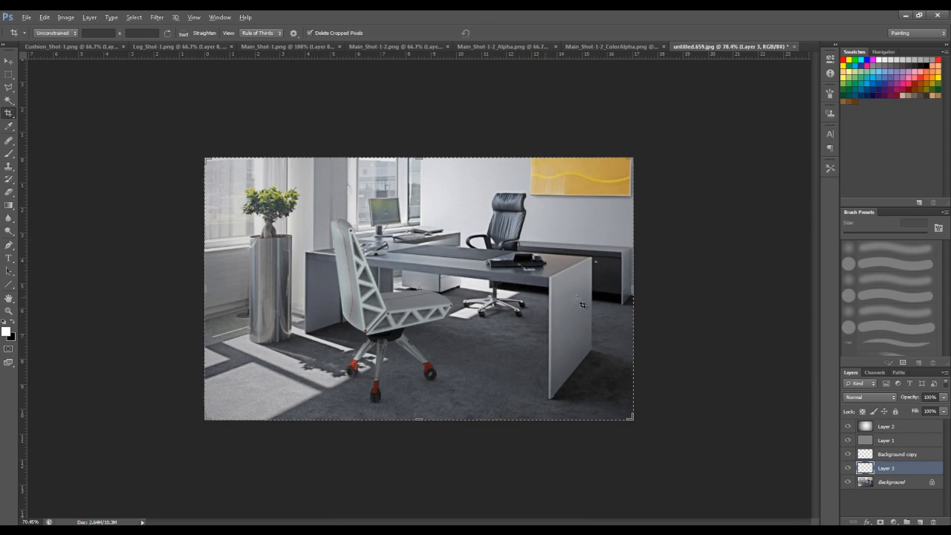
key(ctrl+0)
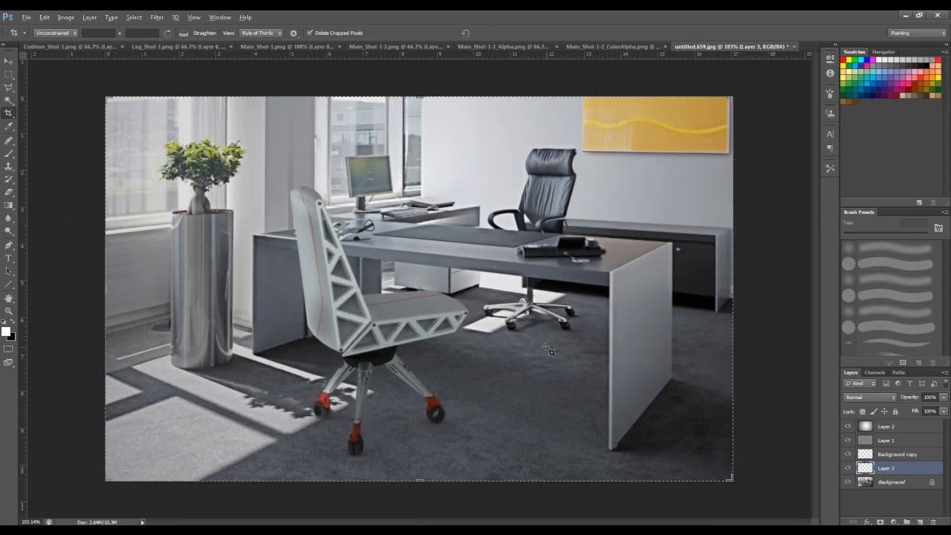
- Merge all layers of the office image into a single Background layer
key(alt)
click(908, 484)
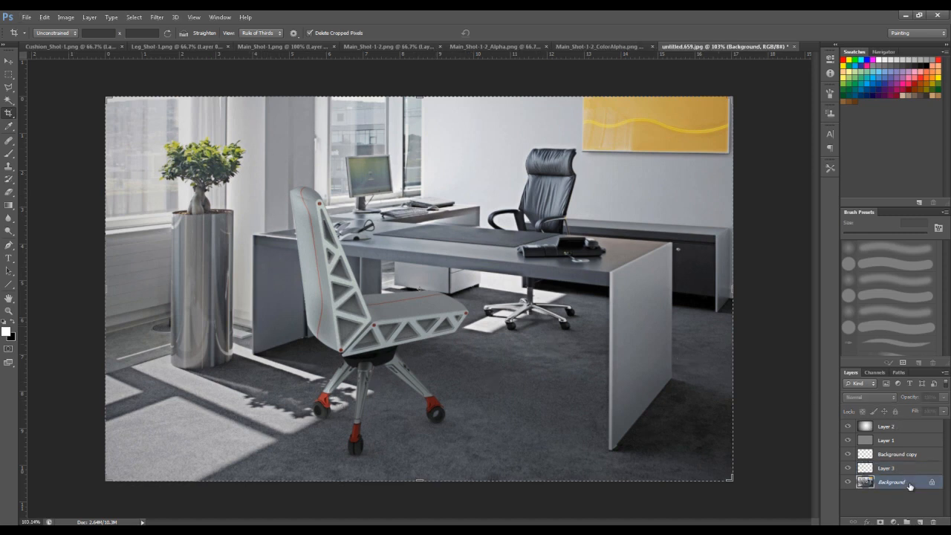
key(ctrl+l)
key(Escape)
key(c)
shift+click(907, 432)
key(ctrl+e)
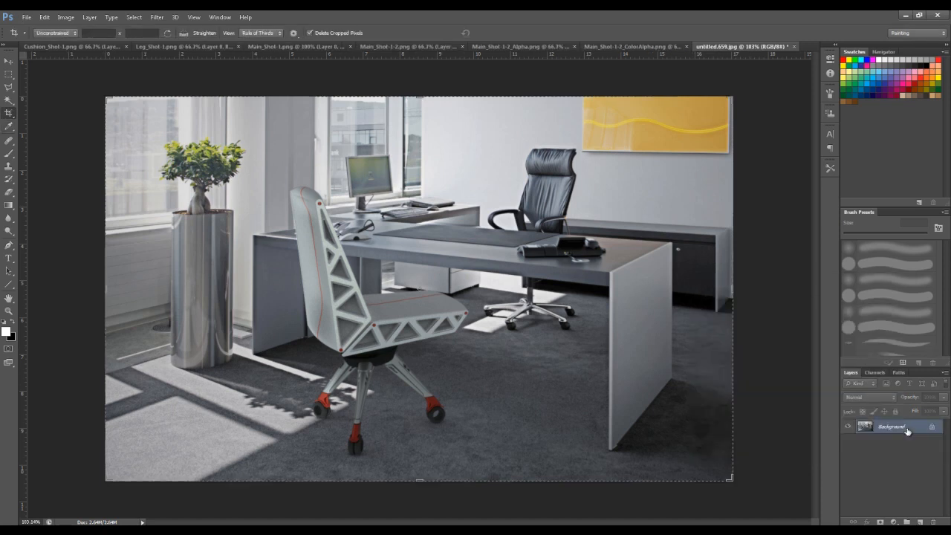
- Brighten the merged office image with Levels, using a white input of 212 and a midtone value of 1.04
key(ctrl+l)
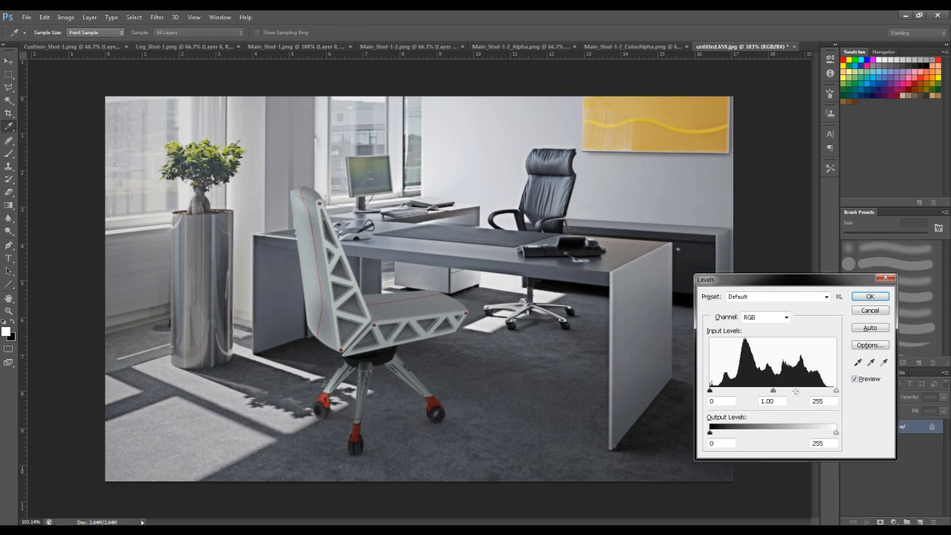
drag(772, 391, 770, 391)
mouse_move(835, 391)
mouse_down()
mouse_move(807, 390)
mouse_move(819, 394)
mouse_up()
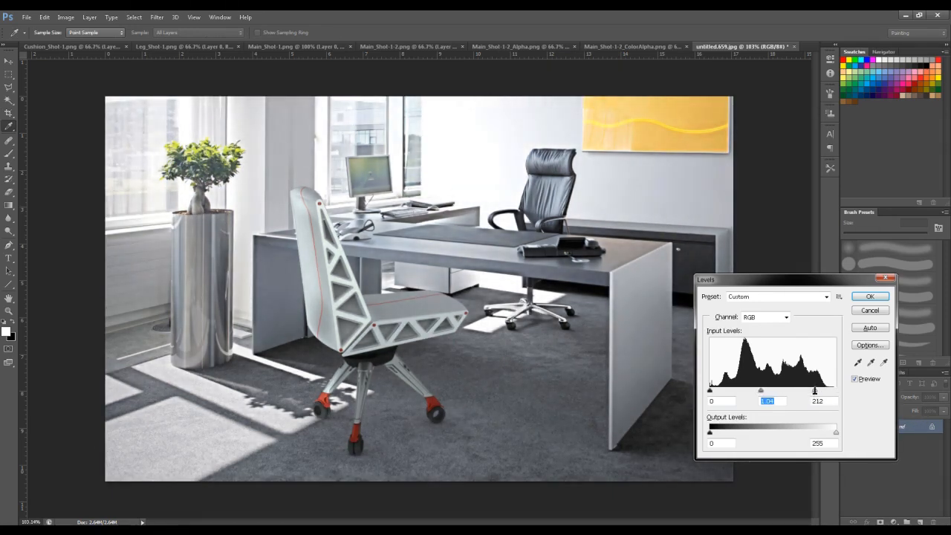
click(870, 296)
key(c)
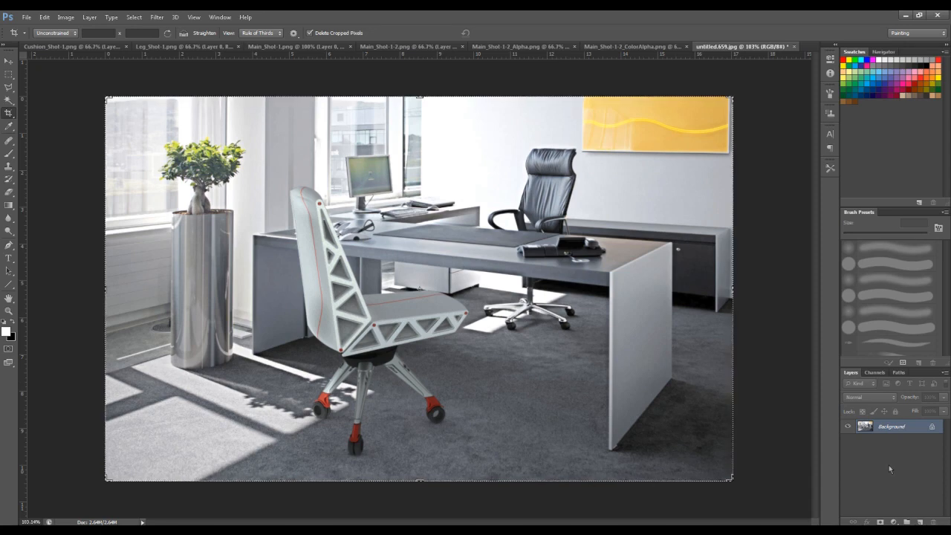
- Restore the separate layers by undoing the merge, and place the brightened merged image as Layer 4 above all other layers
key(ctrl+alt+z)
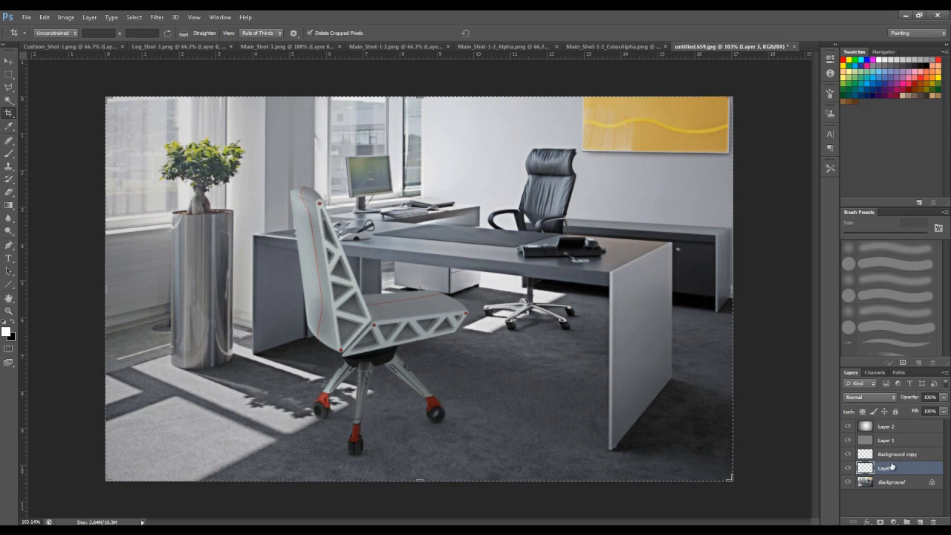
click(920, 522)
key(ctrl+alt+shift+e)
drag(891, 473, 892, 430)
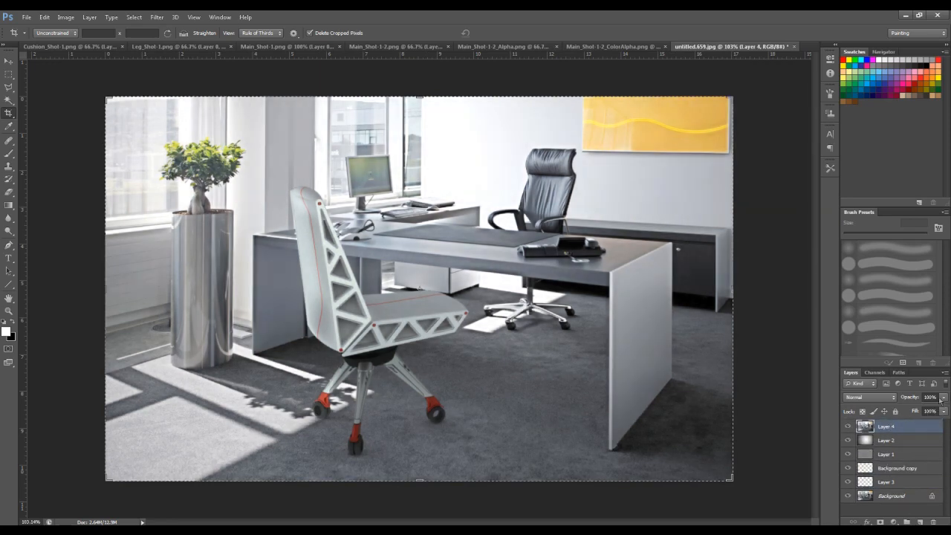
- Try different blend modes on Layer 4, including Hard Mix, to compare their effect on the image
click(944, 398)
click(848, 398)
click(848, 394)
scroll(849, 393, up, 7)
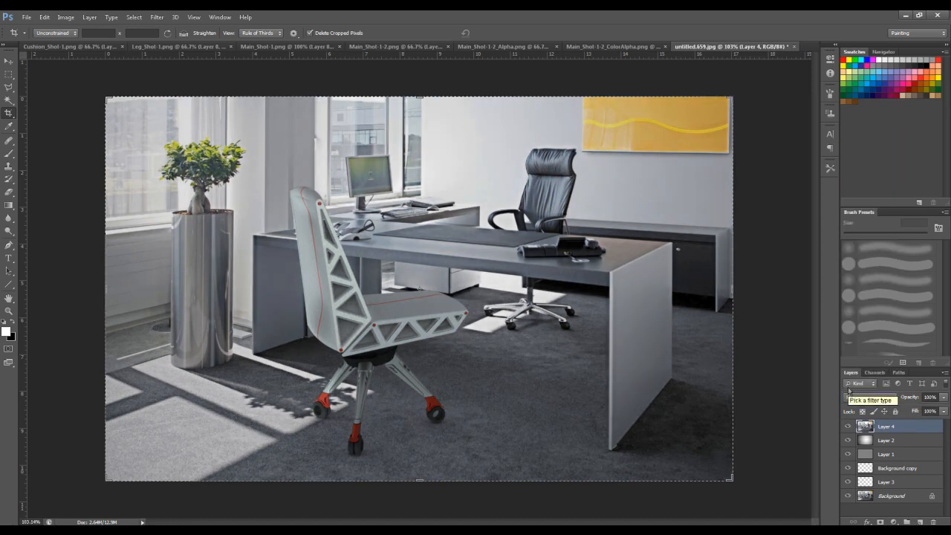
scroll(848, 391, up, 3)
scroll(848, 391, down, 2)
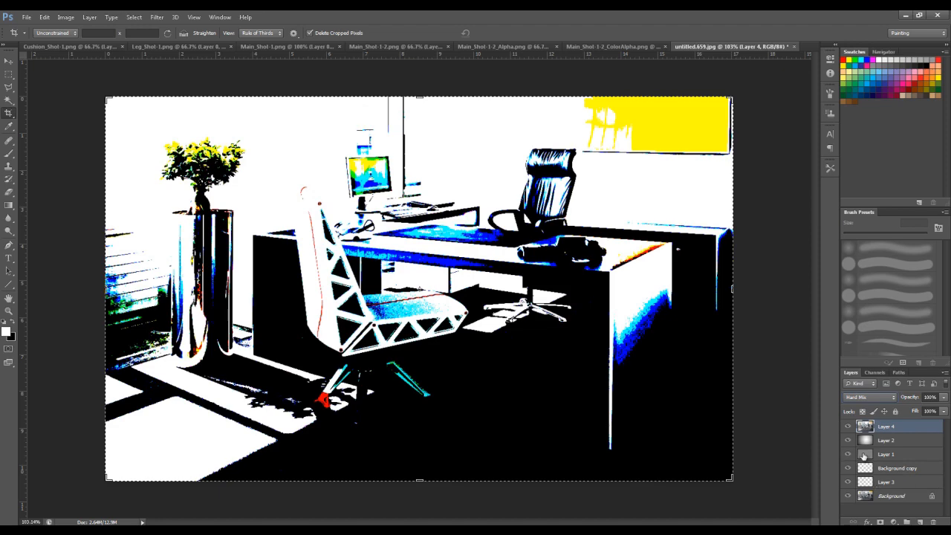
- Set Layer 4's blend mode to Overlay and lower its opacity slightly
click(892, 398)
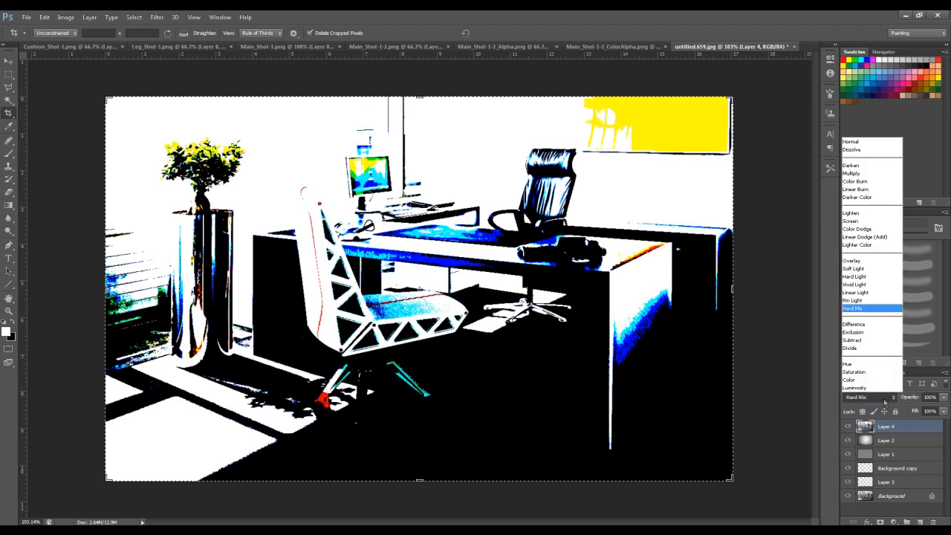
click(854, 299)
key(Up)
key(Up)
key(Up)
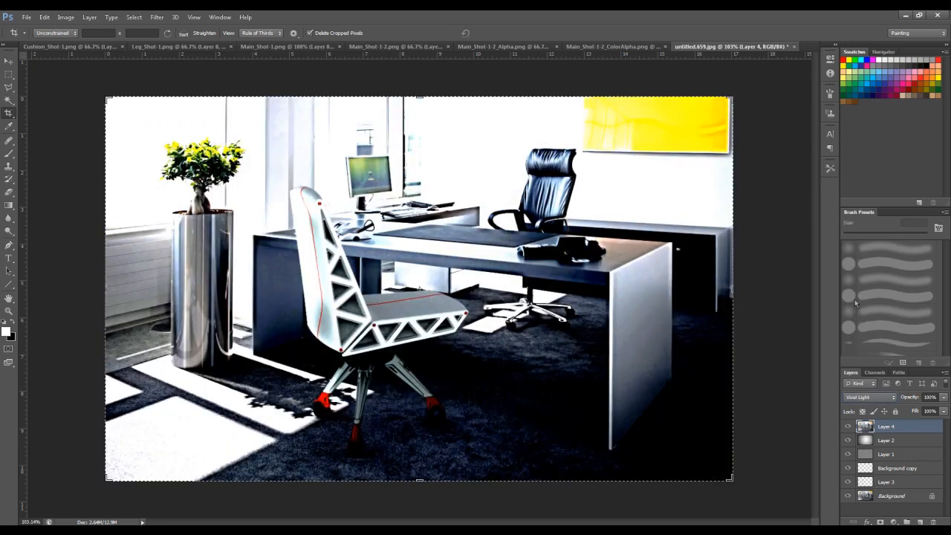
key(Up)
key(Up)
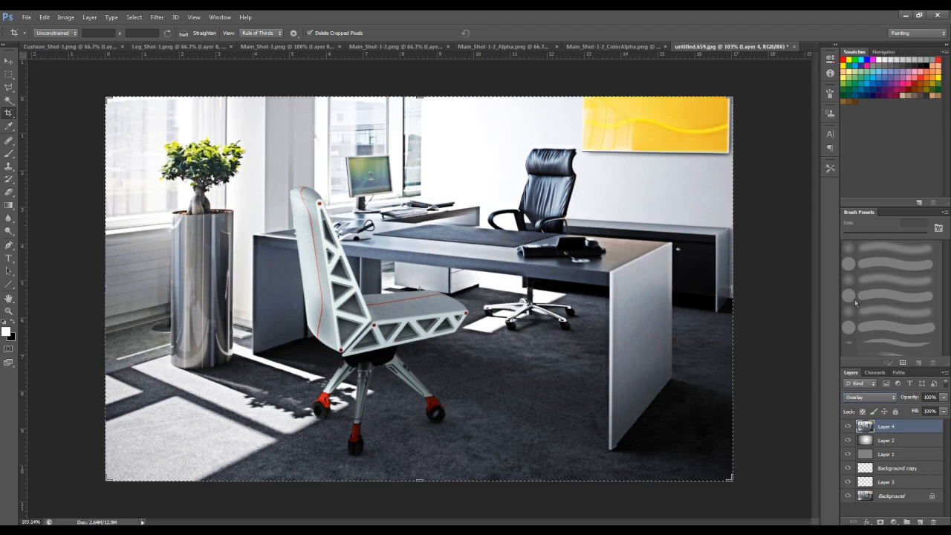
key(Down)
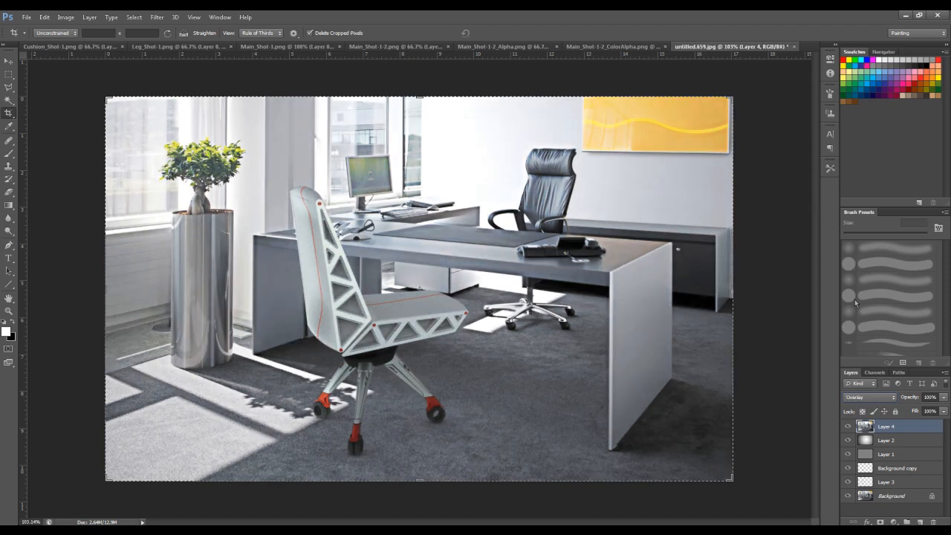
click(943, 400)
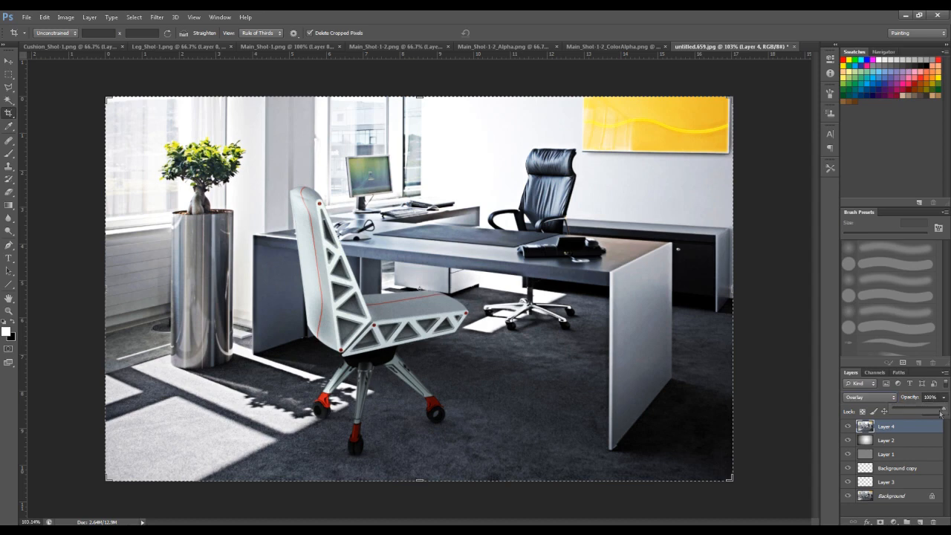
drag(933, 411, 935, 410)
key(Return)
- Save the office composition as a layered PSD in the Renders folder with maximum compatibility, and close the document
key(ctrl+shift+s)
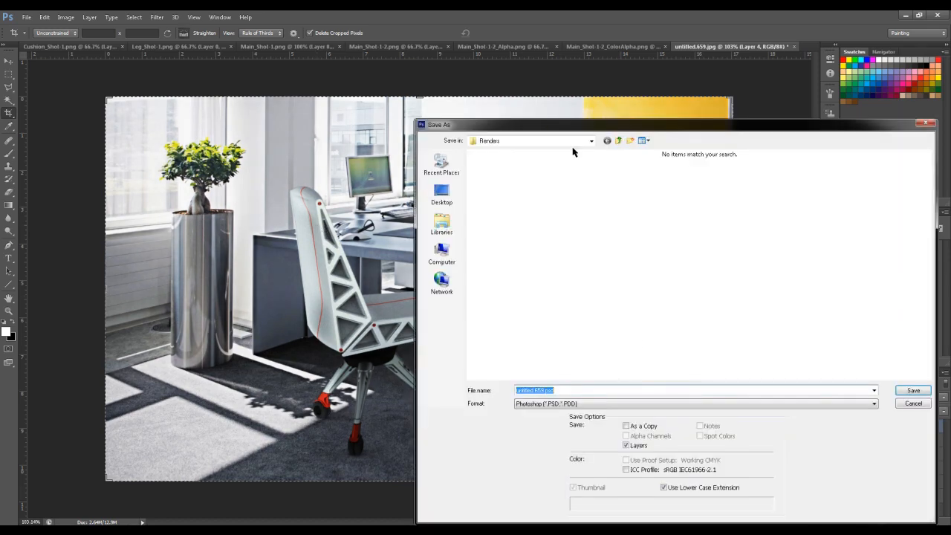
text(Ch)
key(Return)
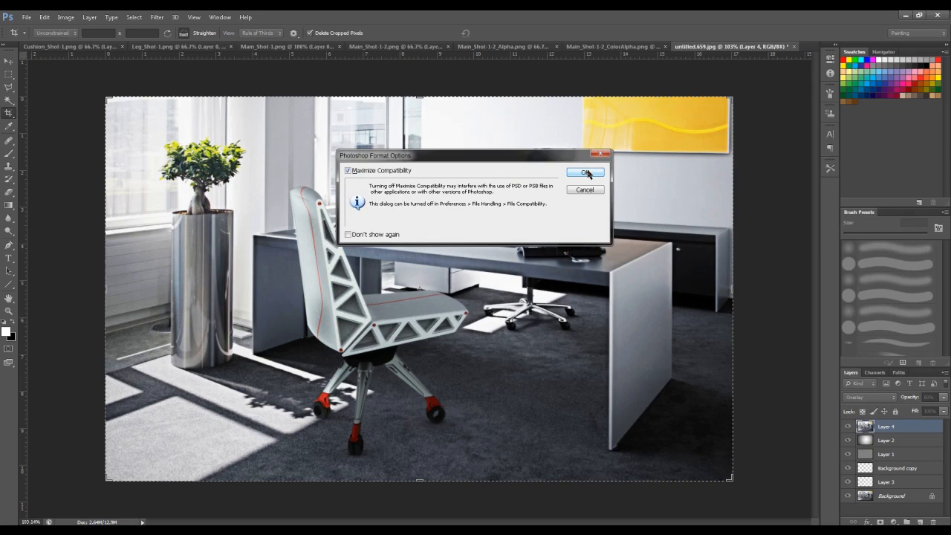
click(584, 172)
click(794, 46)
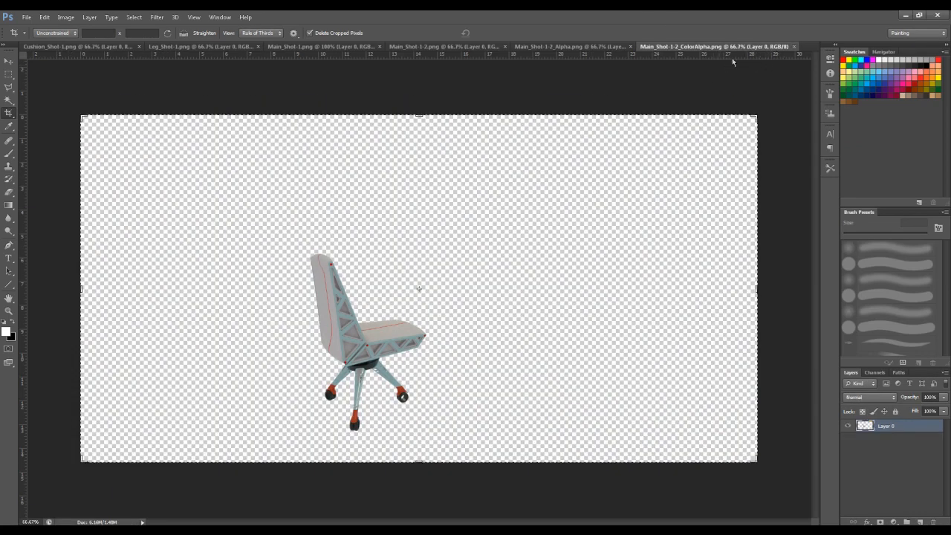
- Check the remaining Main_Shot-1-2 renders and close Main_Shot-1-2_ColorAlpha.png
click(569, 46)
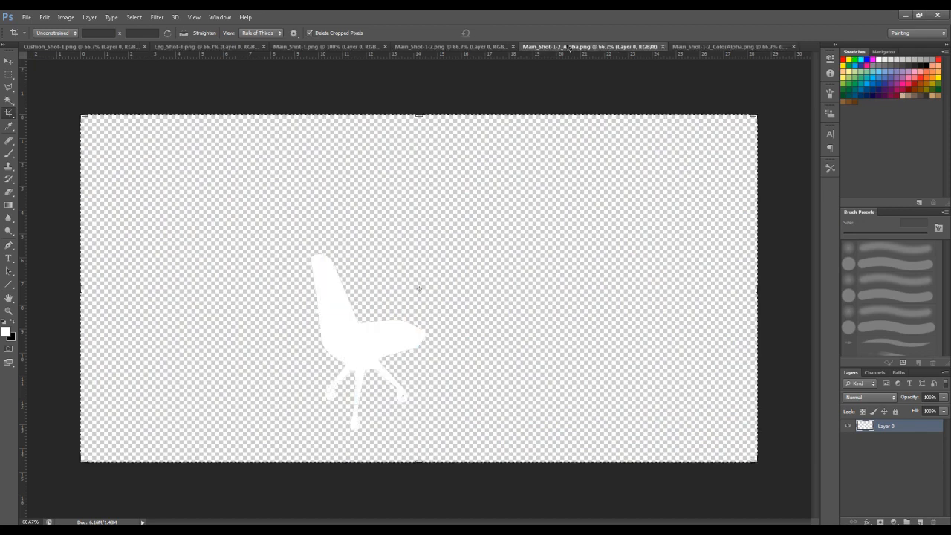
click(444, 46)
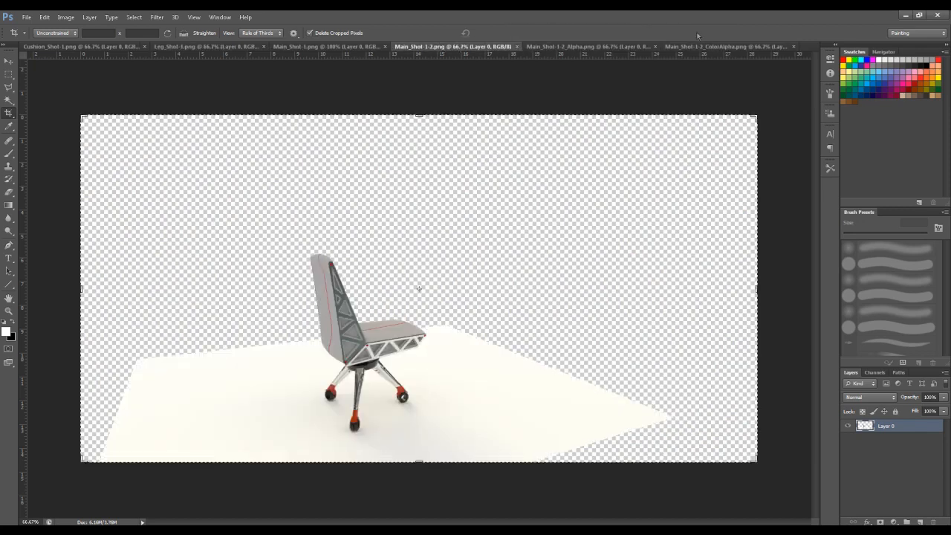
click(777, 47)
click(794, 46)
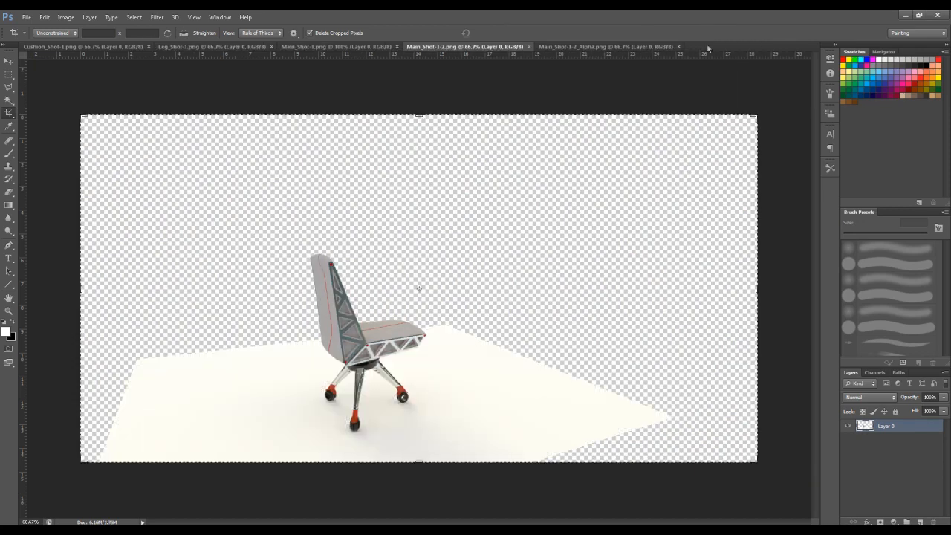
- Open the empty office desk photo, compare the two main chair renders, and close Main_Shot-1.png
click(599, 47)
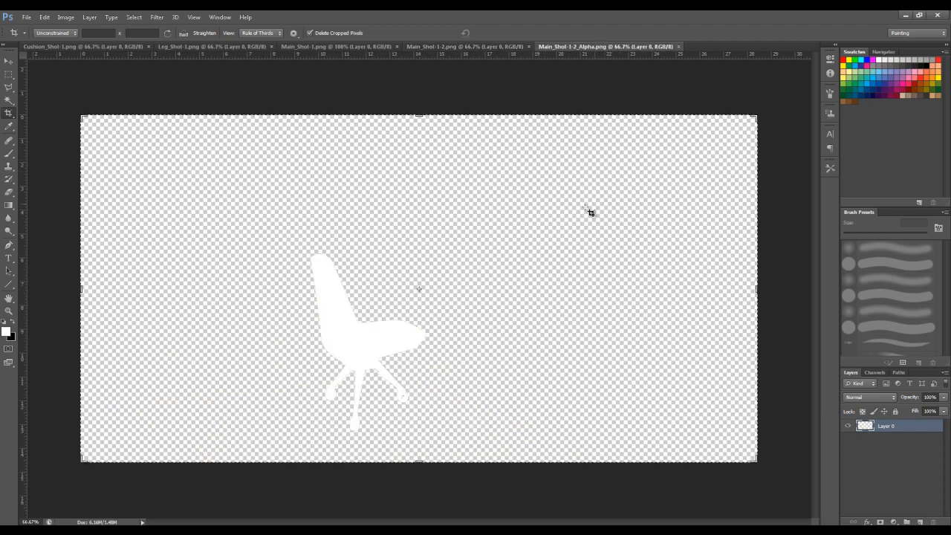
click(99, 47)
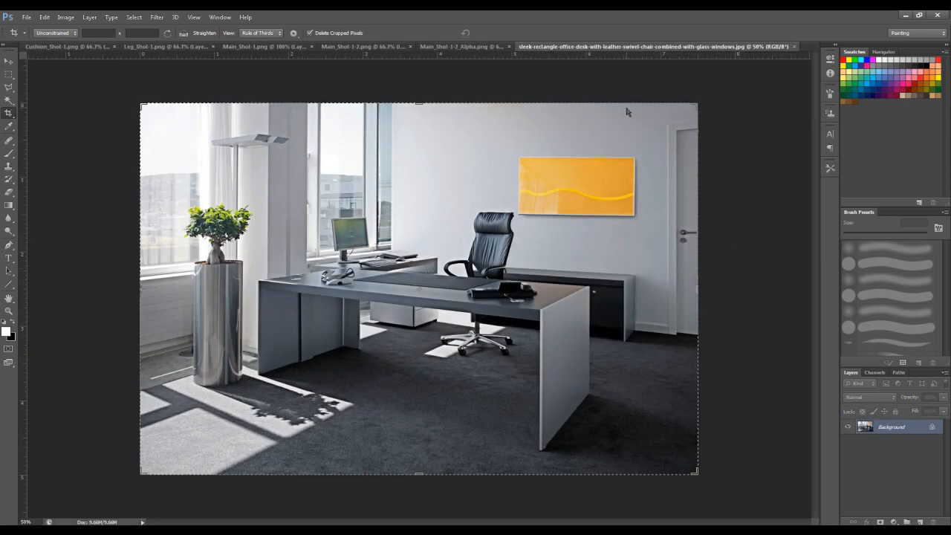
click(271, 46)
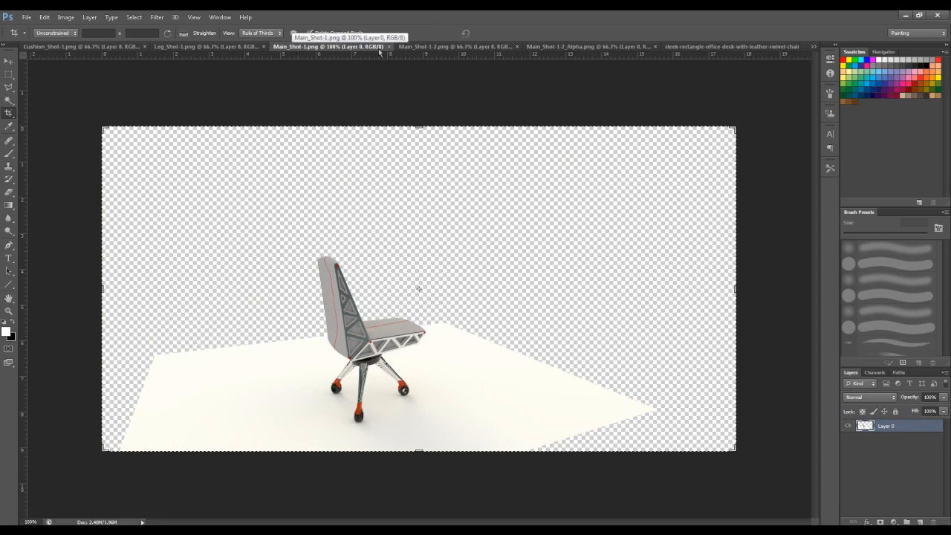
click(458, 46)
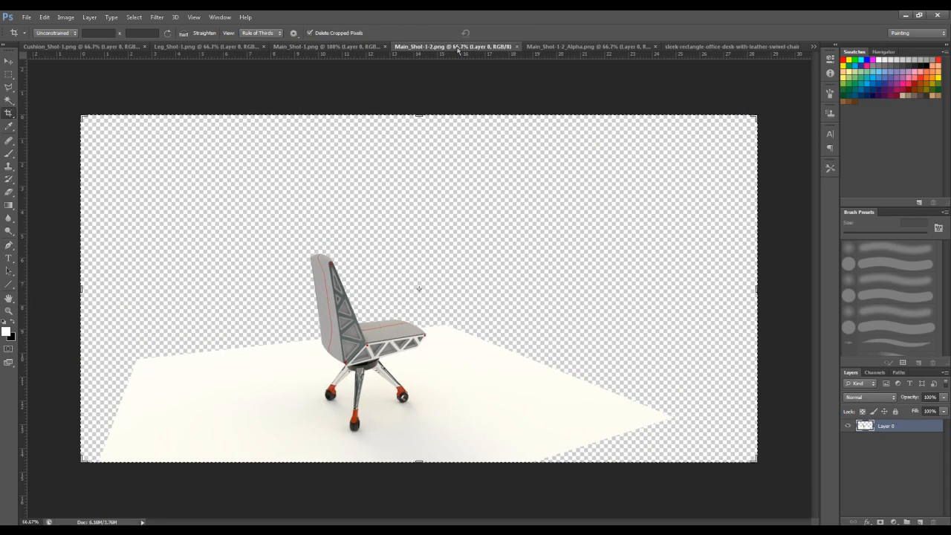
click(384, 47)
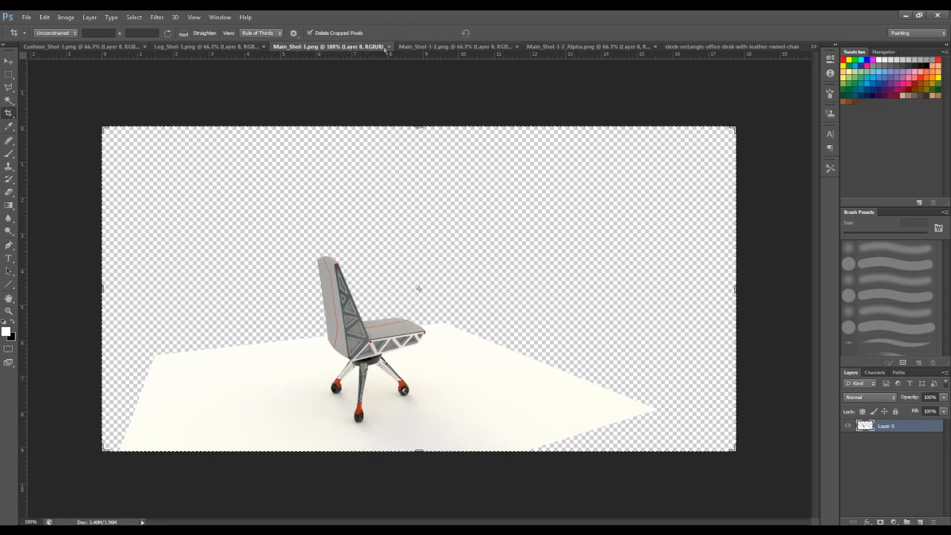
click(388, 46)
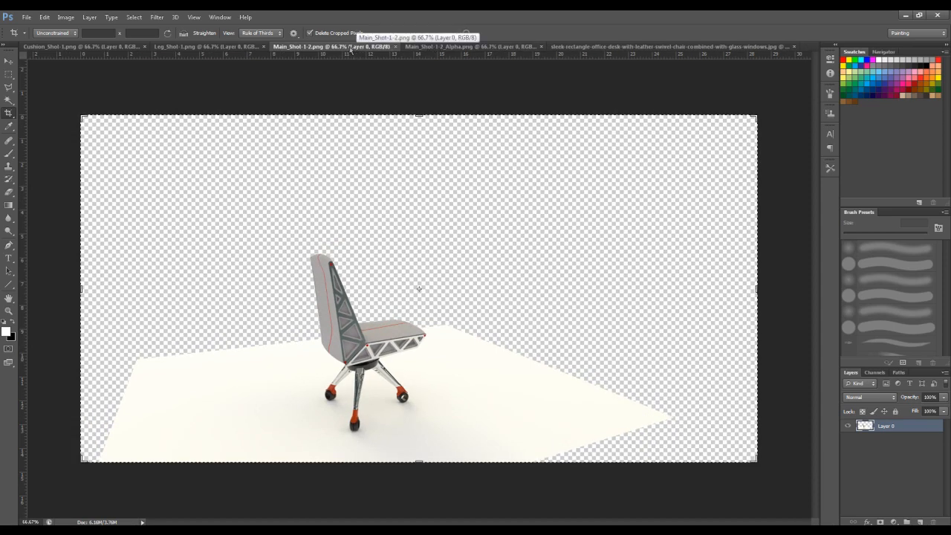
- Copy the white chair silhouette from Main_Shot-1-2_Alpha.png into Main_Shot-1-2.png as a layer aligned exactly over the rendered chair
click(430, 48)
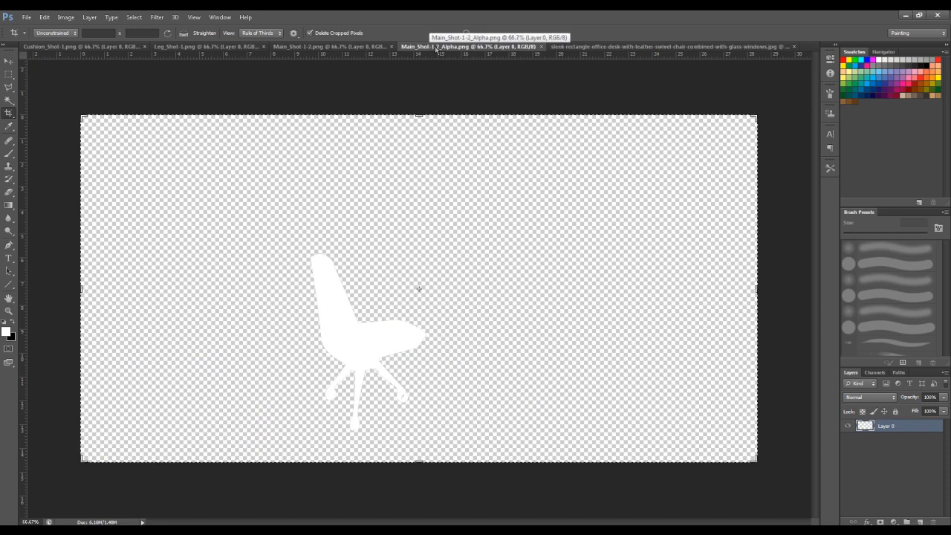
click(299, 49)
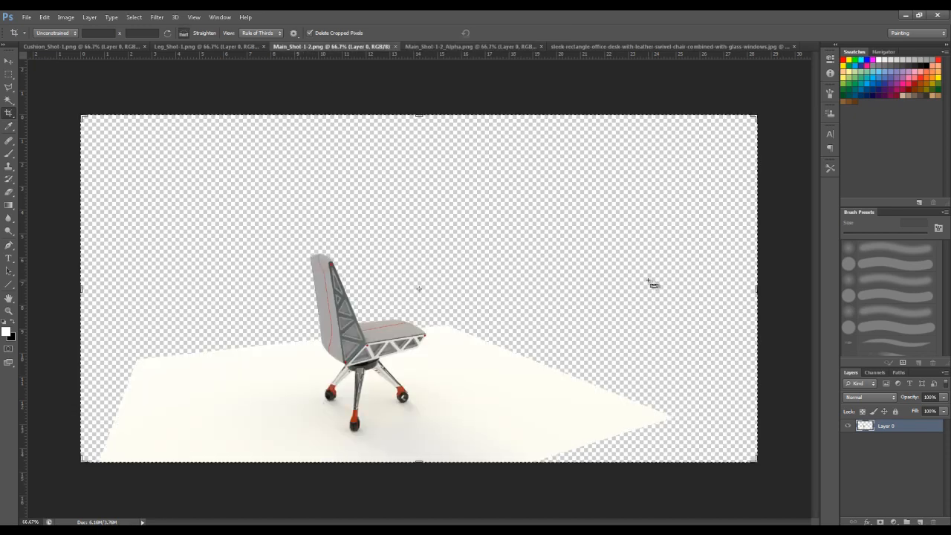
shift+drag(653, 283, 654, 285)
key(v)
drag(423, 282, 373, 336)
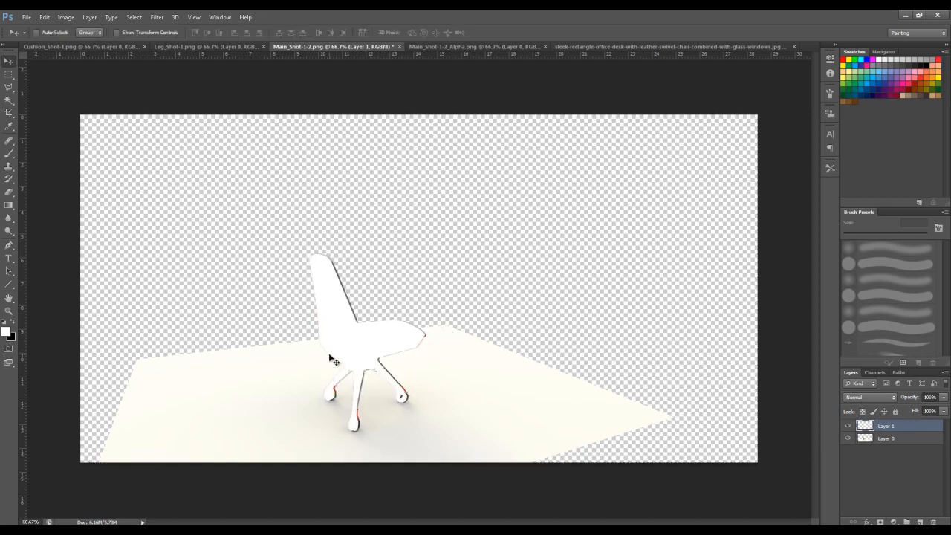
alt+scroll(333, 269, up, 8)
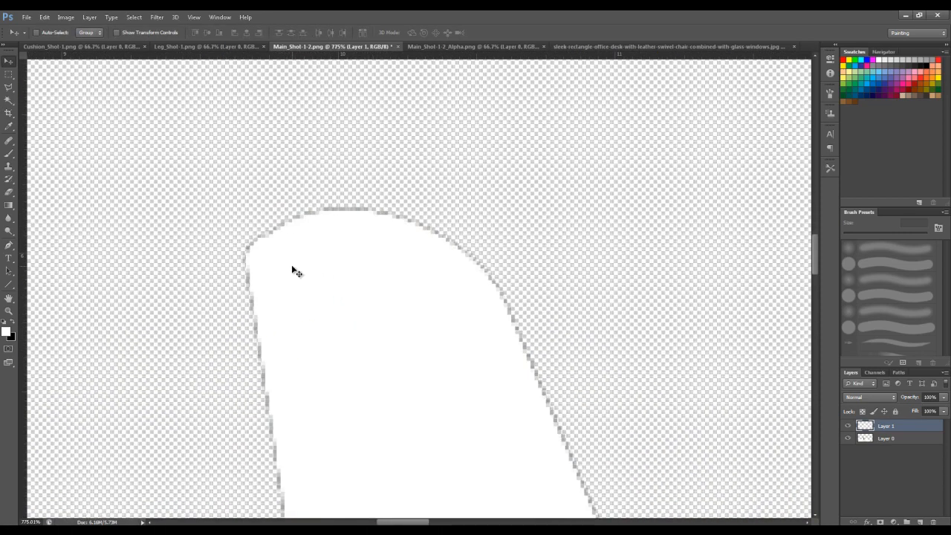
key(ctrl+0)
- Group the silhouette layer and the chair render layer in Main_Shot-1-2.png
shift+click(888, 438)
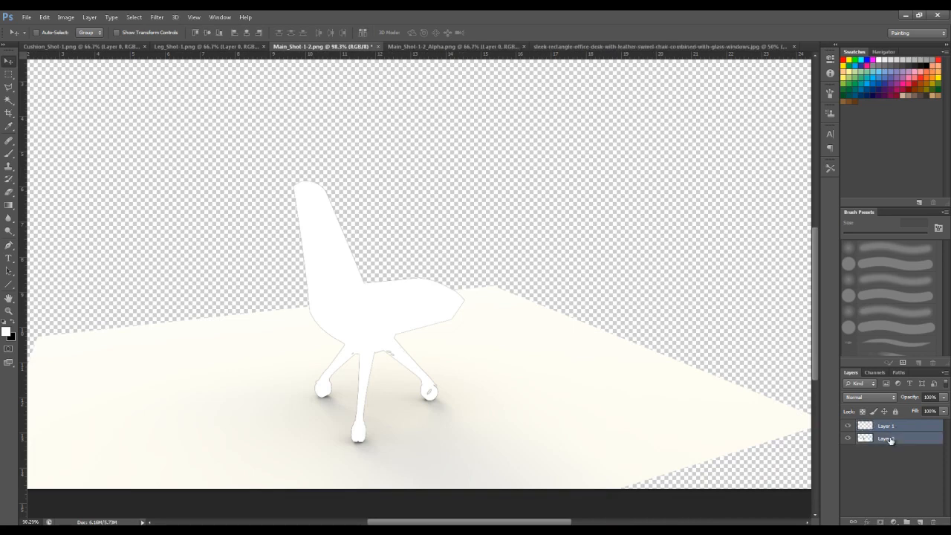
key(ctrl+g)
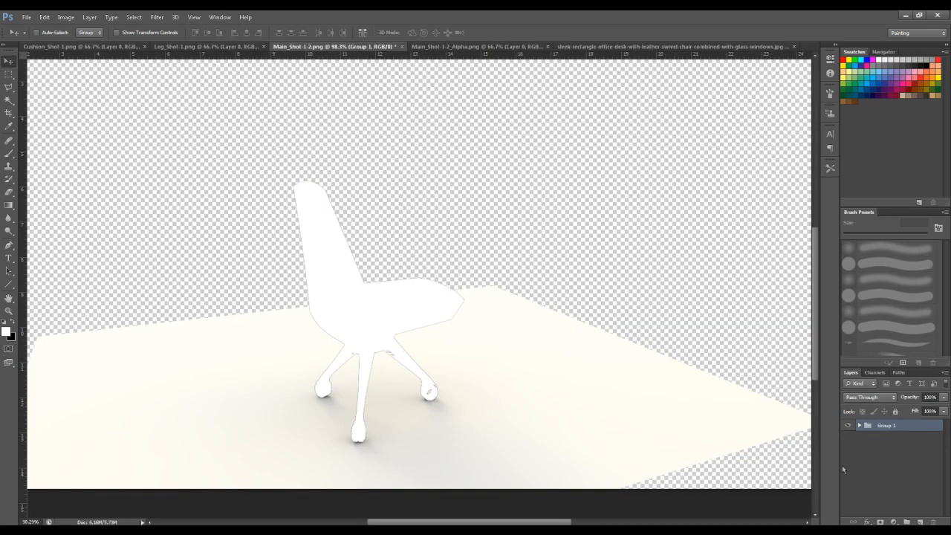
click(860, 426)
click(860, 425)
- Float Main_Shot-1-2.png beside the office desk photo and copy Group 1 into the photo, accepting the colour profile conversion
drag(327, 50, 220, 300)
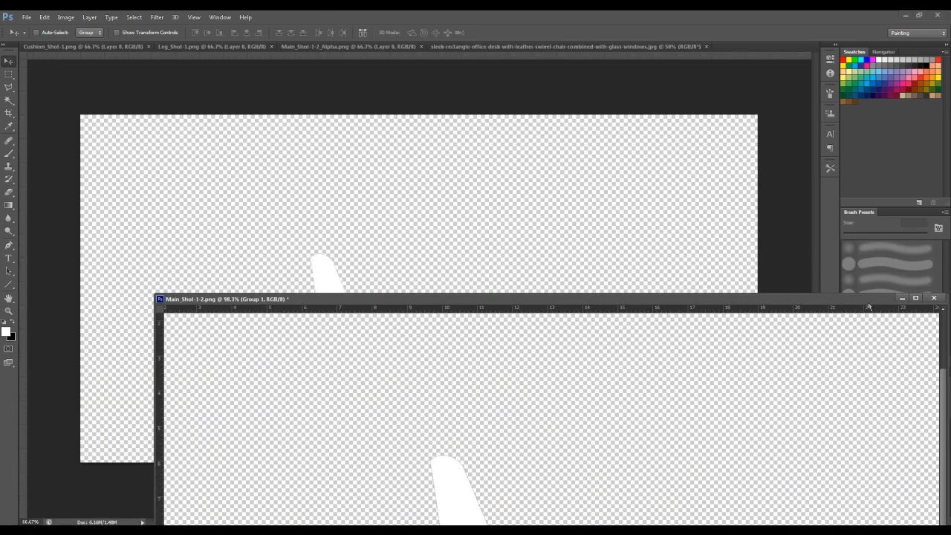
click(564, 46)
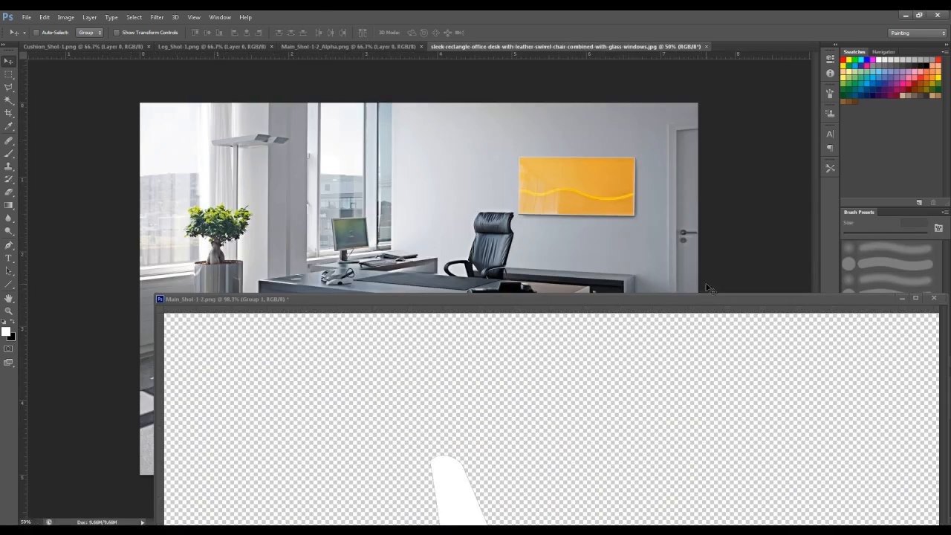
drag(643, 297, 501, 303)
drag(902, 426, 442, 236)
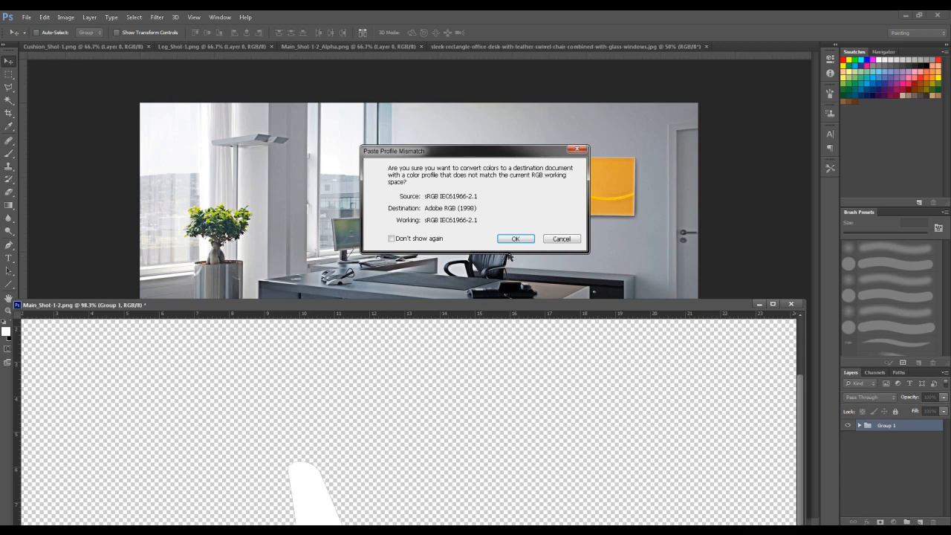
click(524, 241)
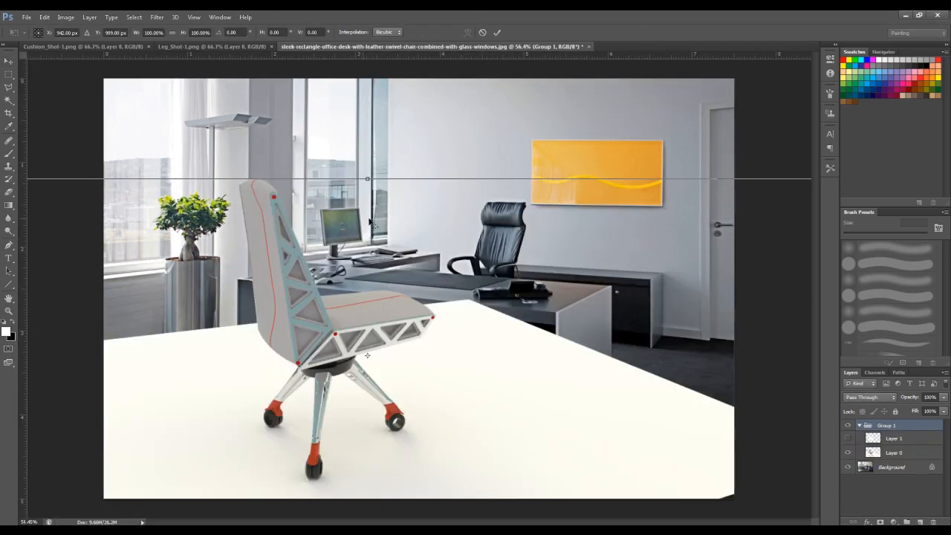
- Scale the chair group to about 79.6% and place it on the floor in front of the desk
key(ctrl+0)
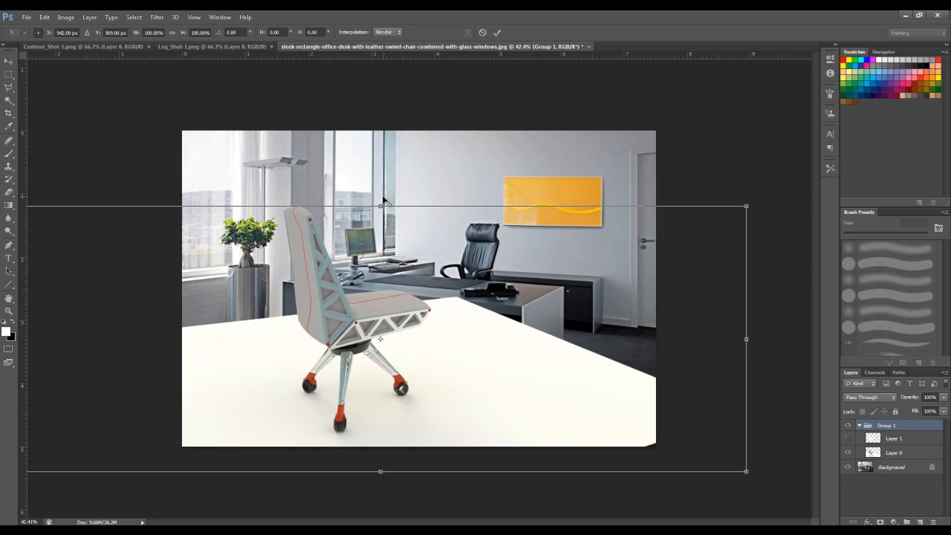
alt+shift+drag(719, 215, 645, 240)
drag(623, 310, 643, 325)
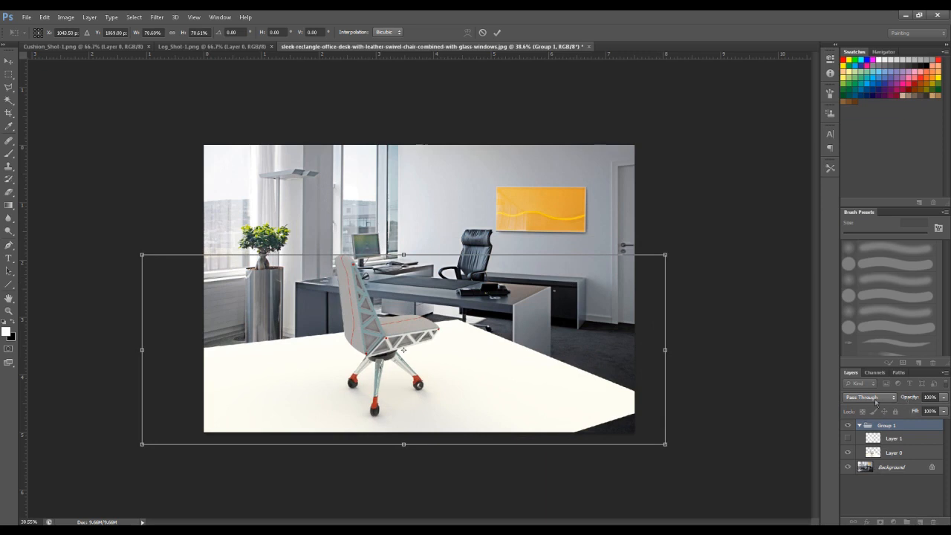
- Set the group's blend mode to Color Burn and fine-tune its position and scale to about 79% against the office floor
click(875, 400)
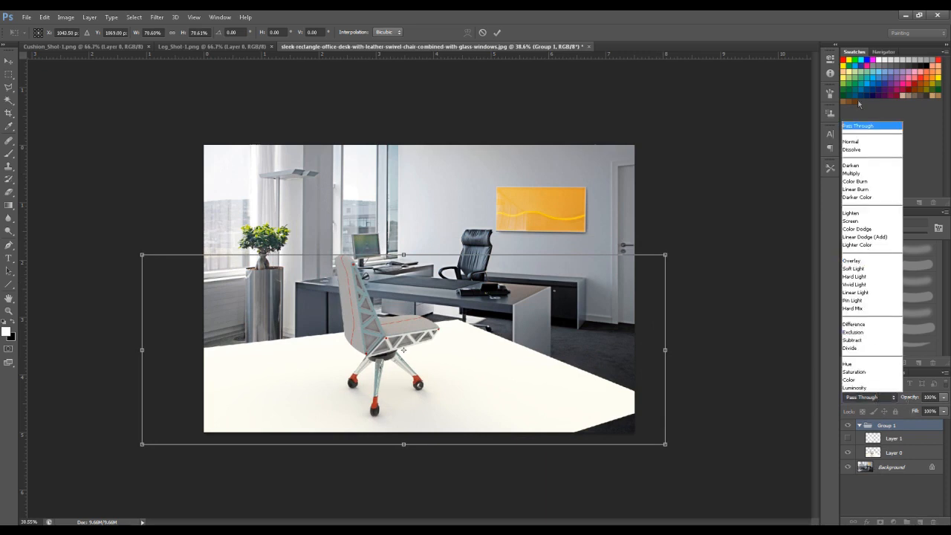
click(866, 182)
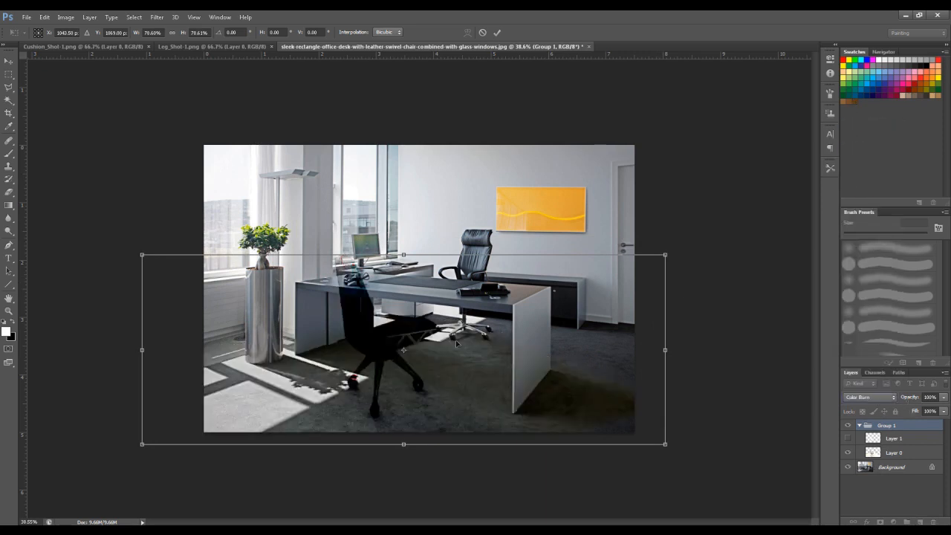
drag(441, 346, 433, 341)
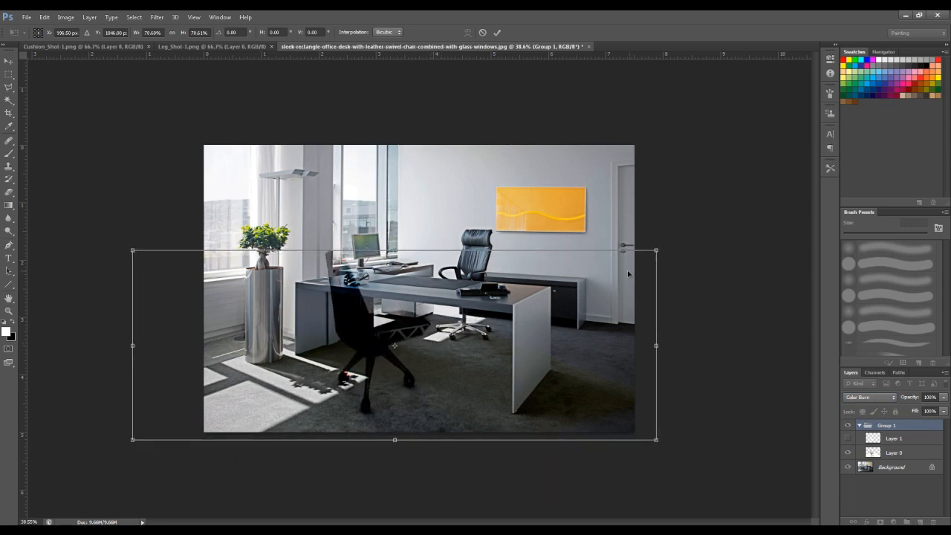
alt+shift+drag(655, 251, 654, 251)
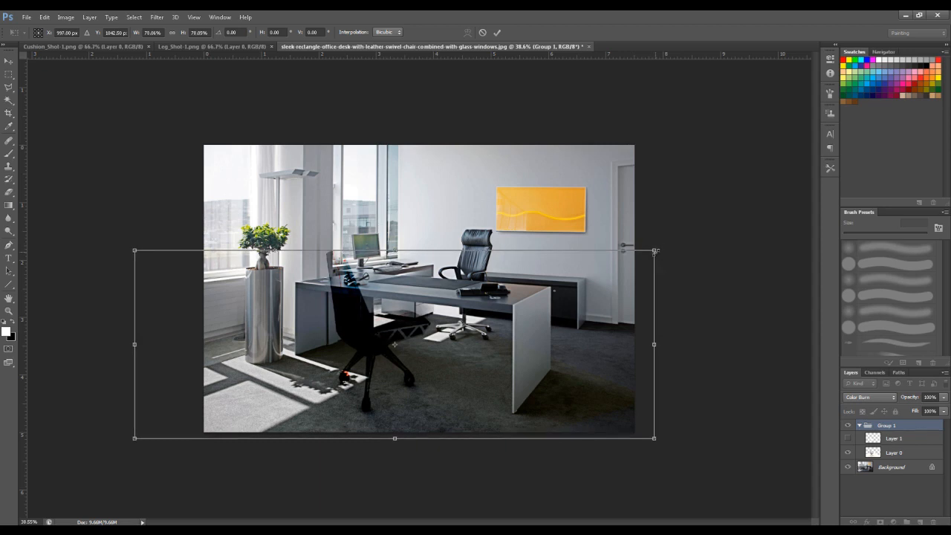
key(Return)
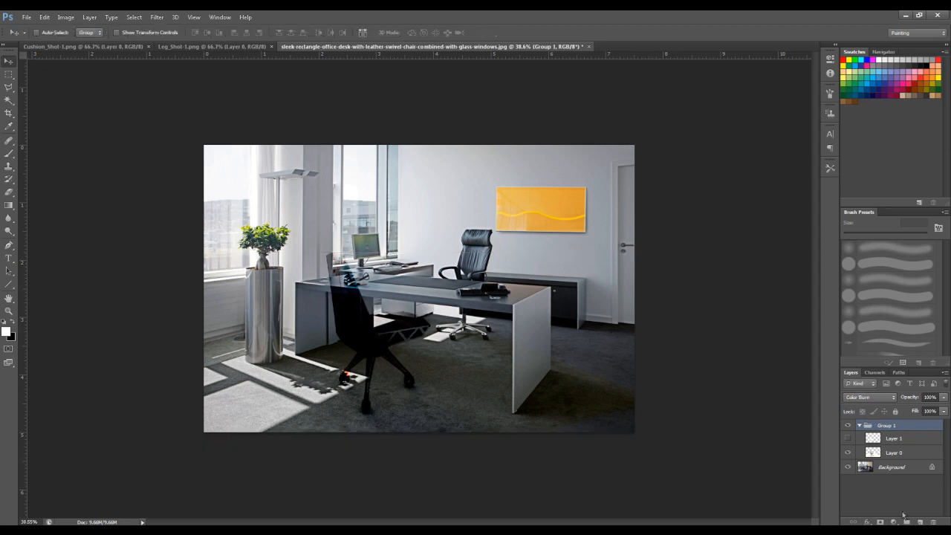
- Set Group 1's blend mode to Normal
click(930, 396)
click(894, 397)
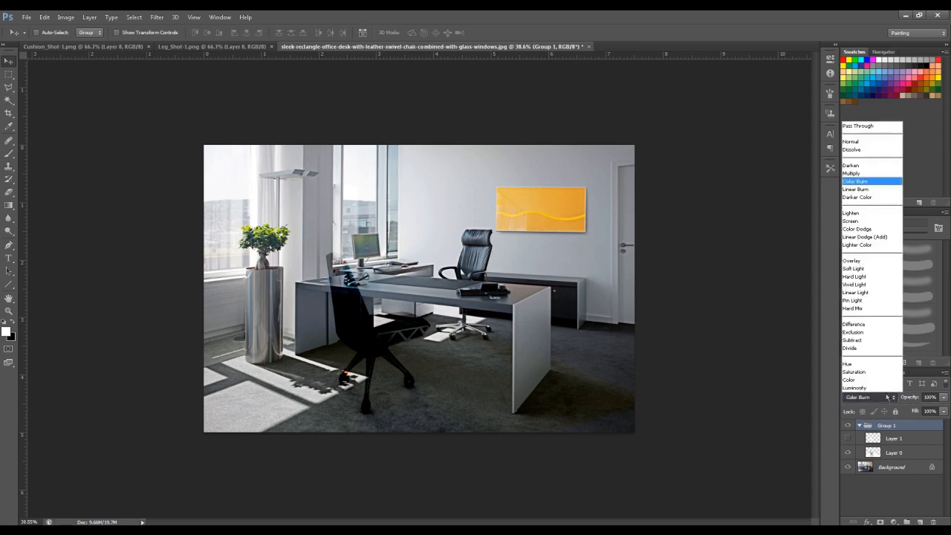
click(866, 142)
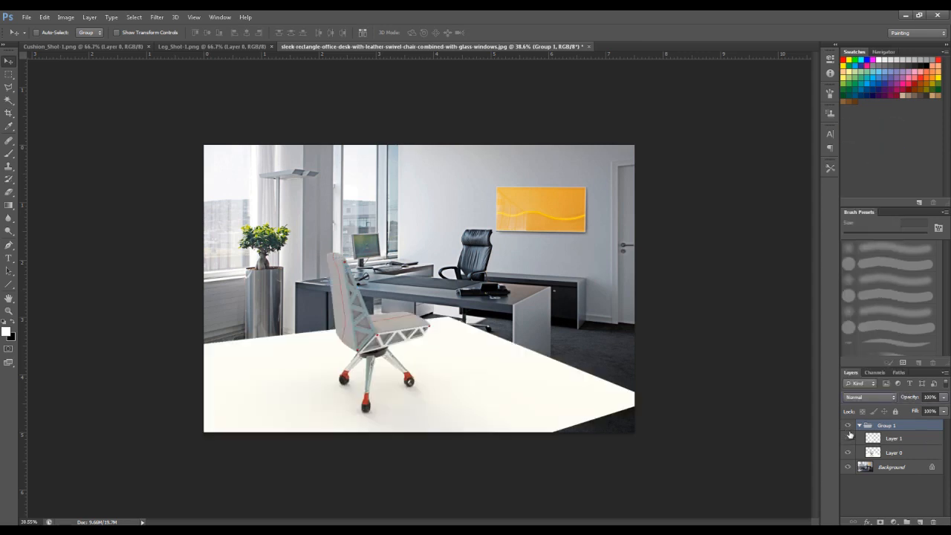
- Show the silhouette in Layer 1, make that layer active, and try to select the white shape with Color Range
click(847, 439)
click(893, 439)
click(134, 17)
click(148, 103)
click(682, 172)
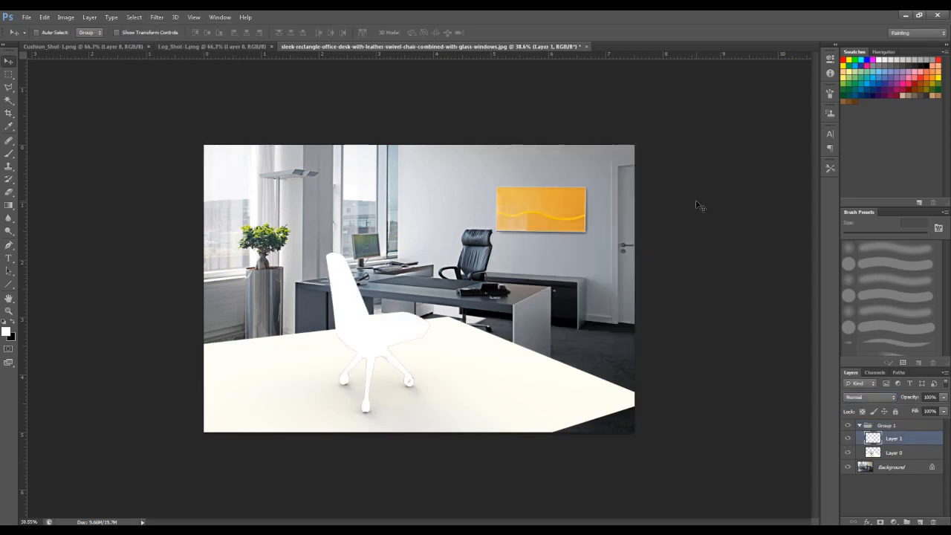
- Hide the Background and Layer 0, and select the white chair silhouette using Color Range with a Fuzziness of 200
click(848, 468)
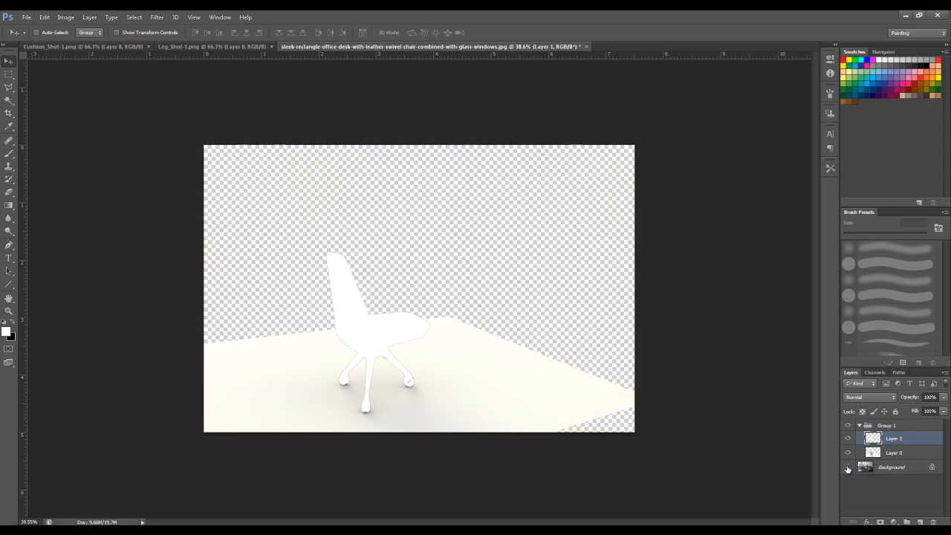
click(848, 453)
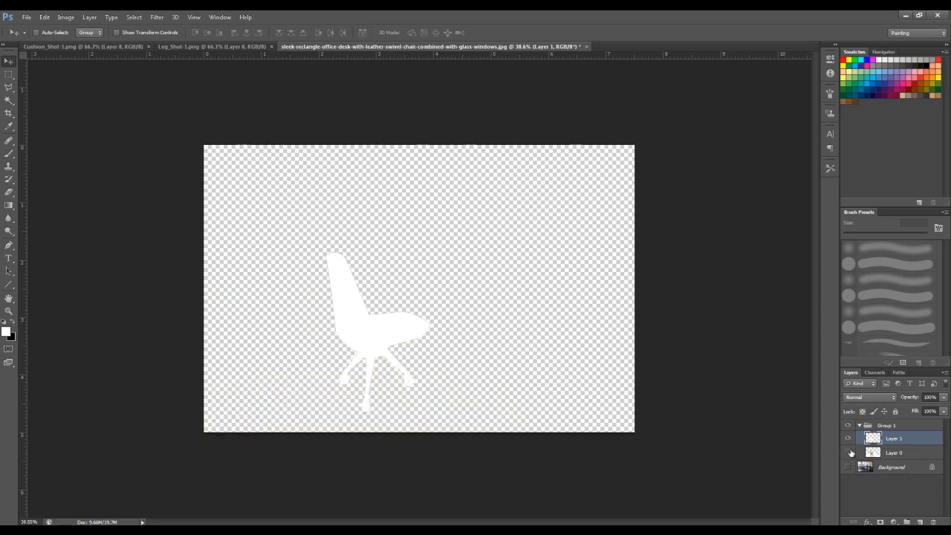
click(133, 16)
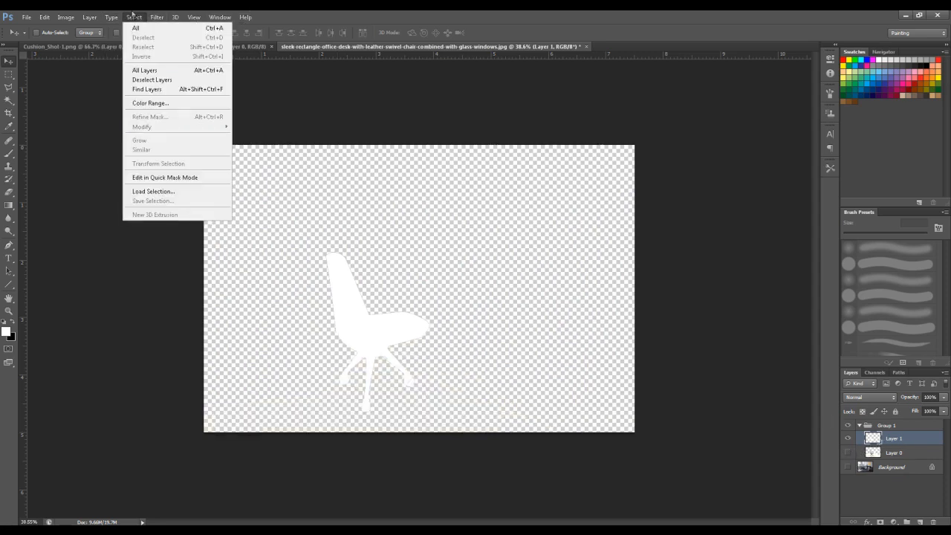
click(147, 104)
drag(539, 218, 667, 216)
click(684, 174)
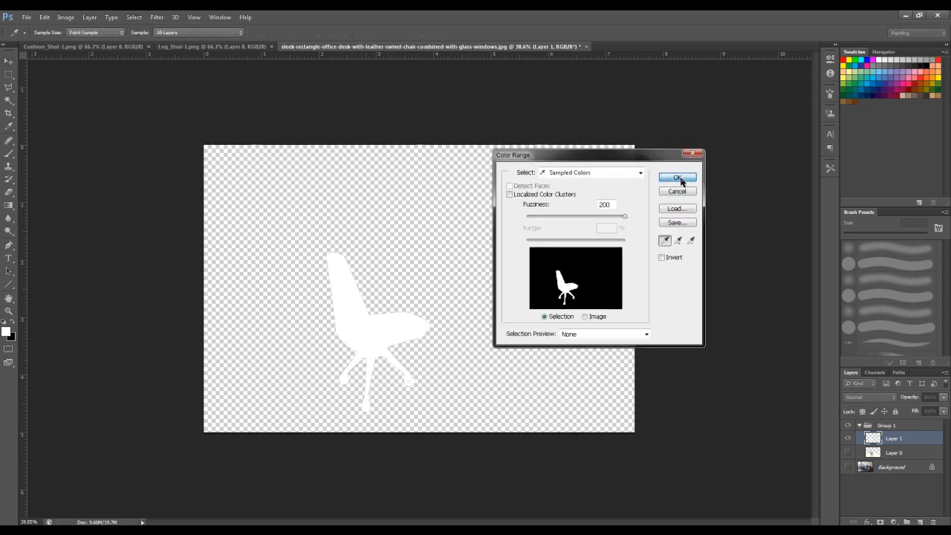
- Hide the silhouette, show Layer 0, and copy the selected chair from Layer 0 to a new layer
click(848, 438)
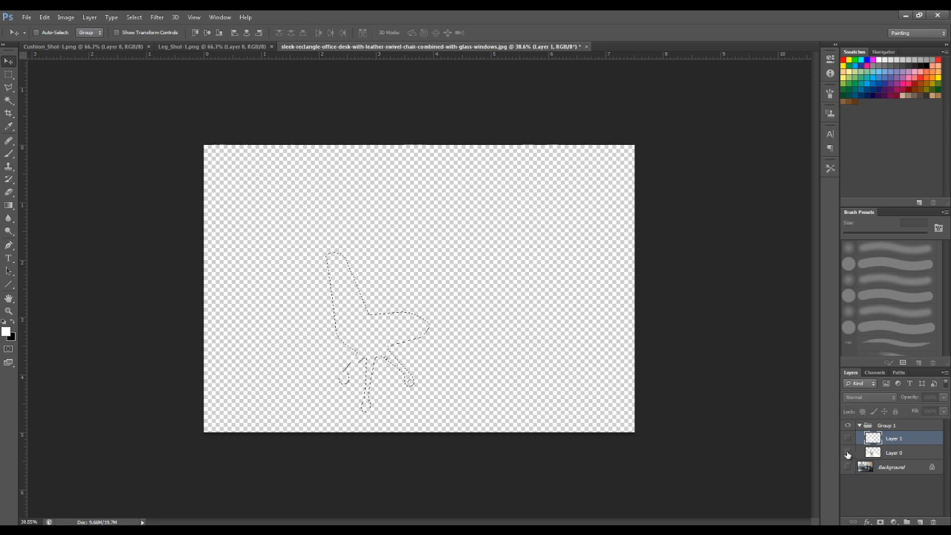
click(847, 452)
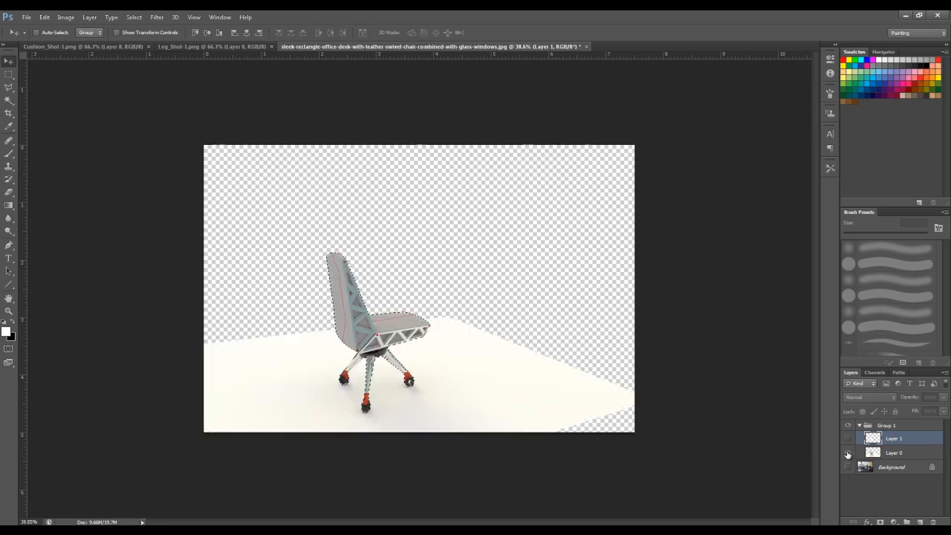
click(906, 454)
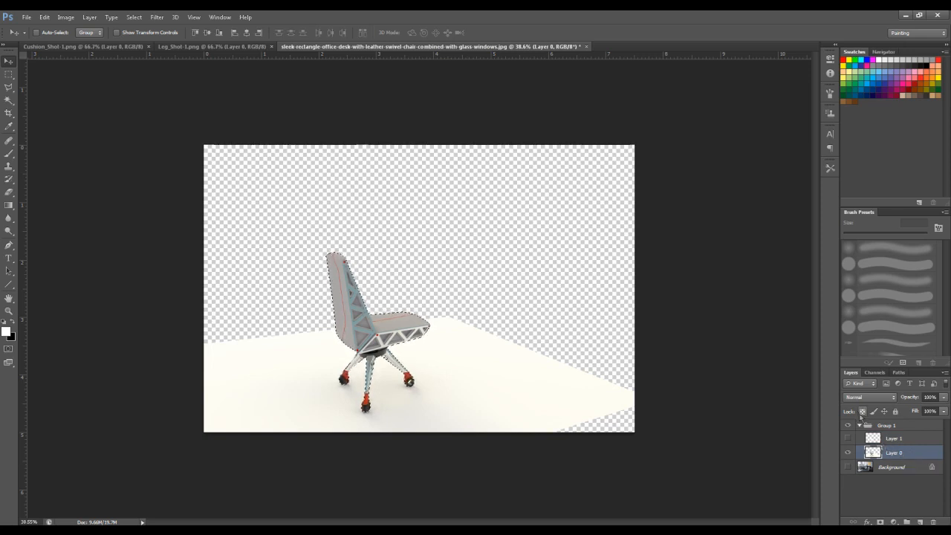
key(ctrl+j)
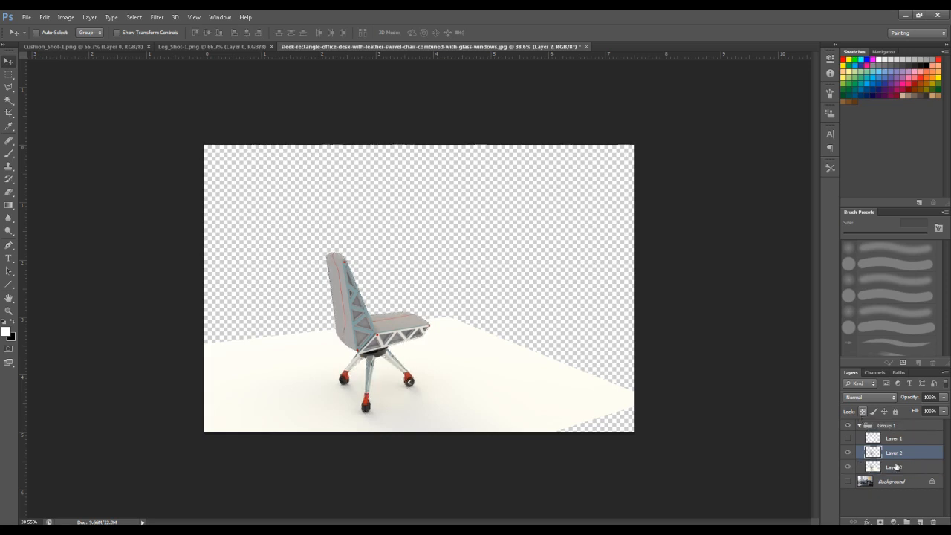
- Toggle the visibility of the silhouette, chair cutout and render layers to check the cutout
click(848, 452)
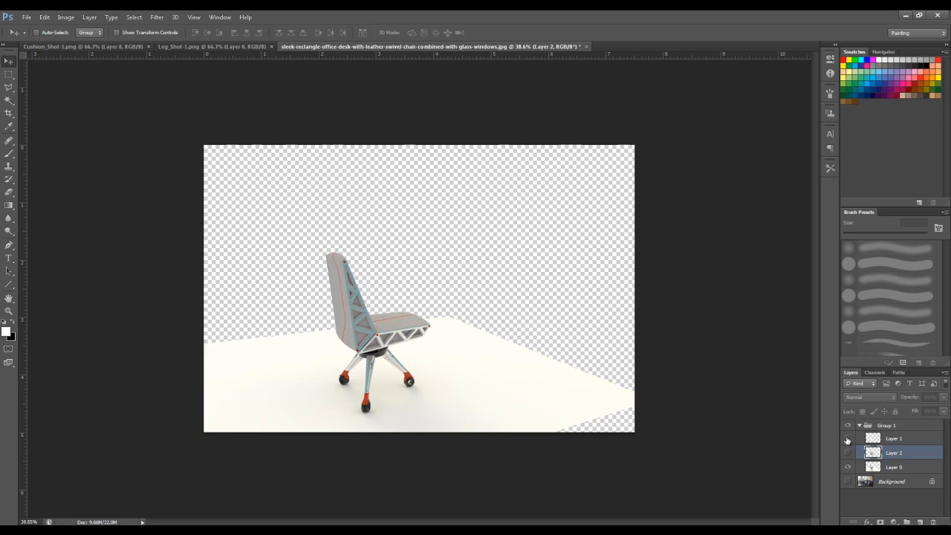
click(847, 443)
click(849, 454)
drag(847, 441, 848, 468)
click(849, 454)
click(847, 466)
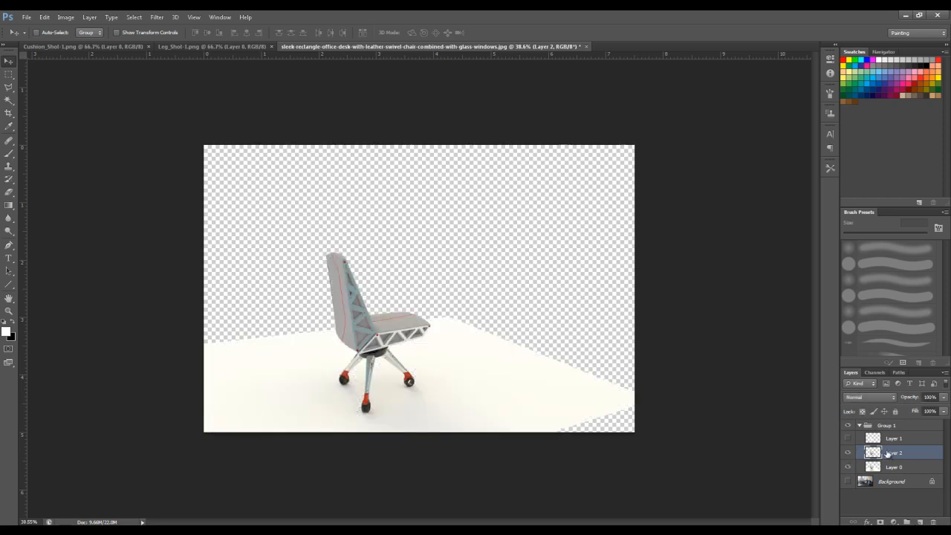
- Isolate Layer 1, reselect its chair shape using Color Range with a Fuzziness of 200, then hide it and make Layer 0 active
click(891, 444)
click(848, 452)
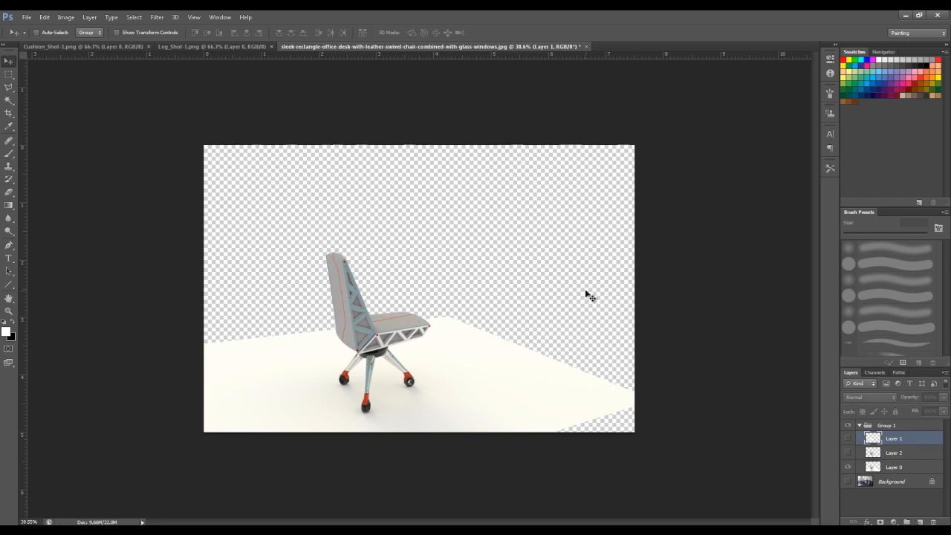
click(848, 438)
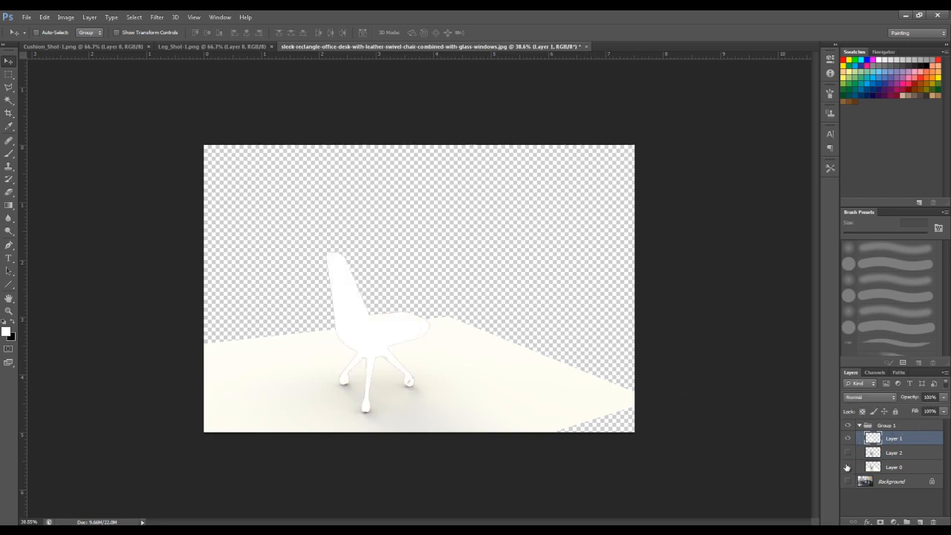
click(848, 467)
click(134, 17)
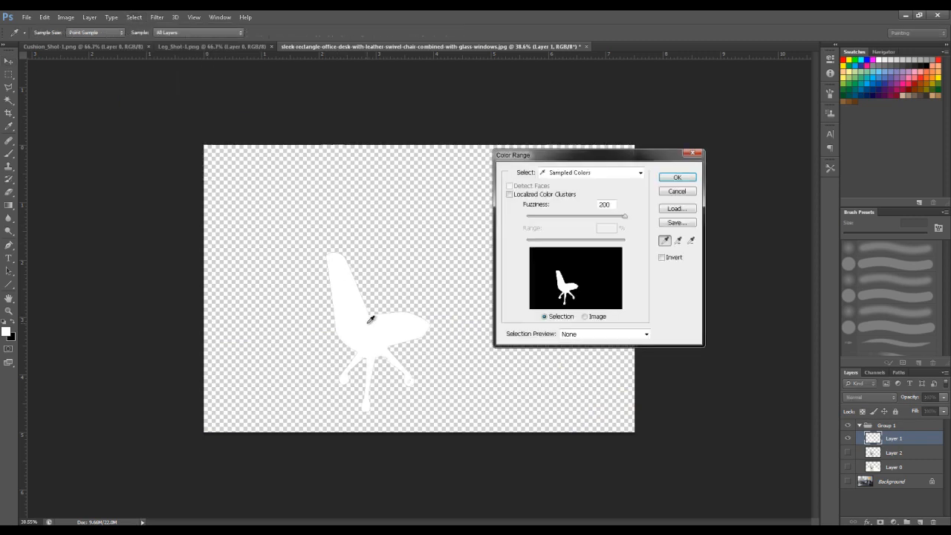
click(673, 181)
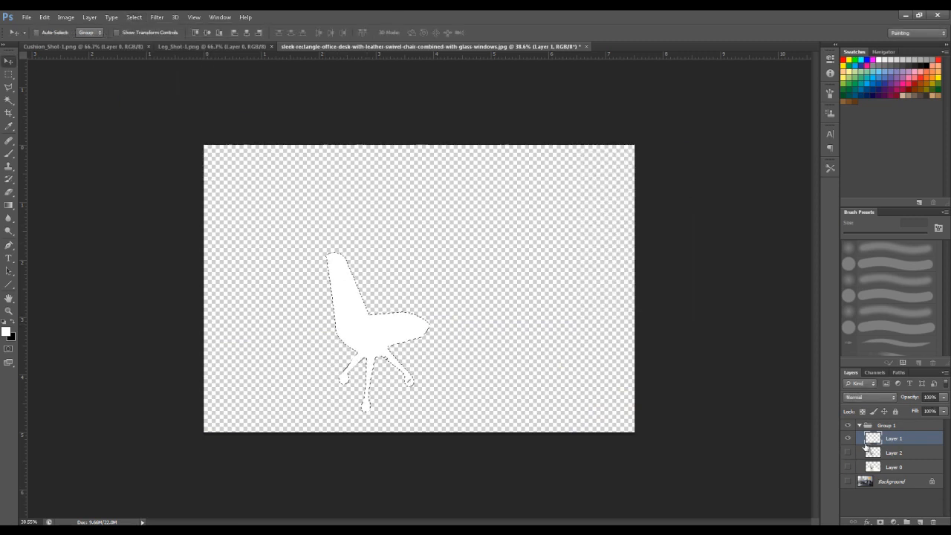
click(848, 439)
click(894, 468)
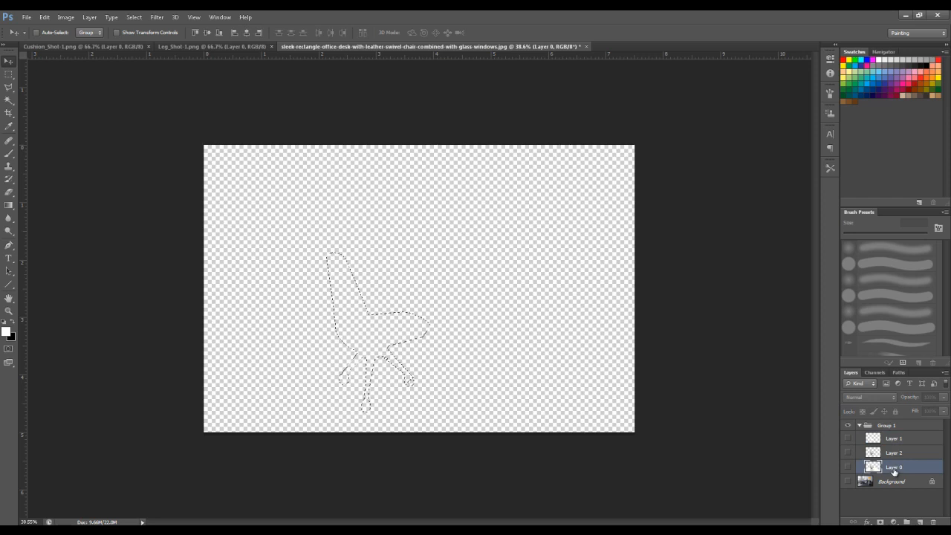
- Show Layer 0, delete the selected chair shape from it, and toggle Layer 2 to check the separation
click(847, 468)
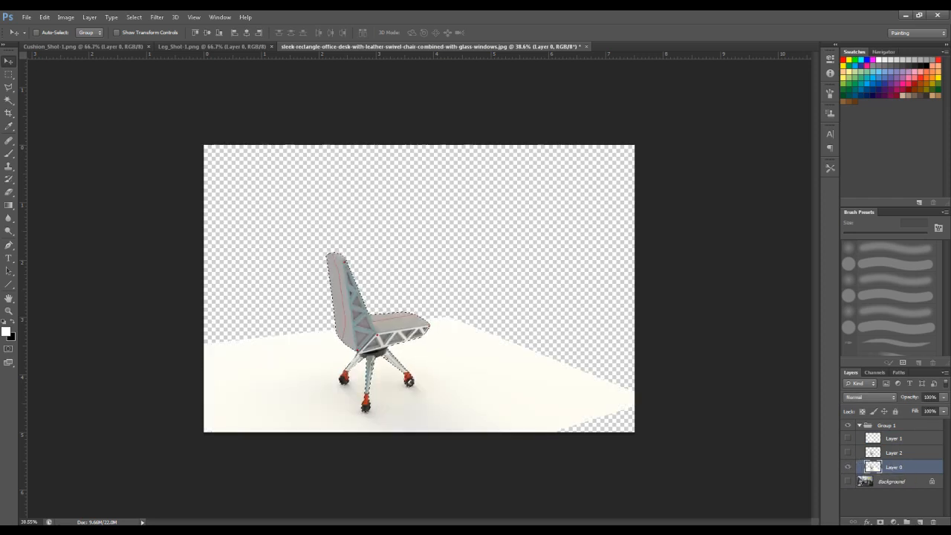
key(Delete)
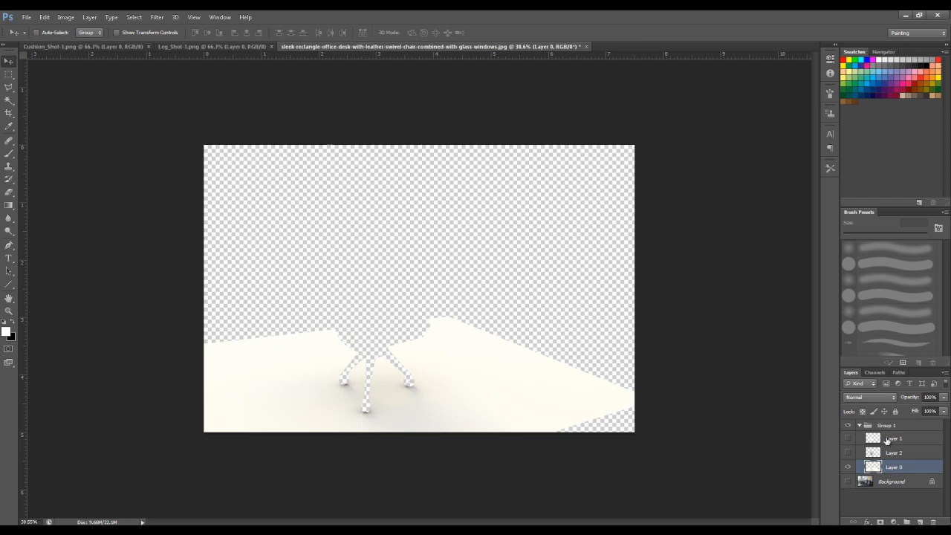
click(848, 452)
click(848, 452)
click(848, 453)
click(848, 452)
- Show the Background photo and set Layer 0's blend mode to Multiply
click(847, 481)
click(869, 397)
click(865, 173)
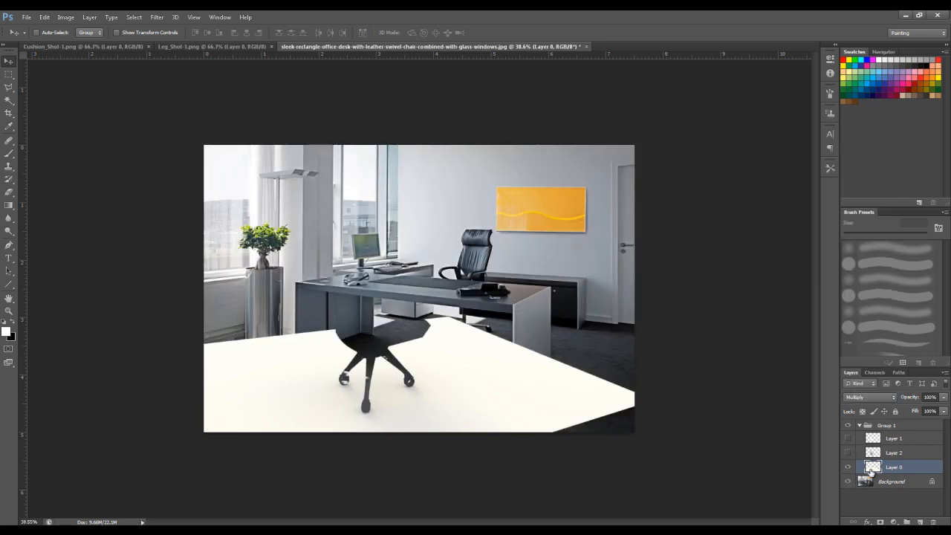
- Ungroup Group 1 so the Multiply shadow layer blends with the photo, and make Layer 0 active
click(882, 425)
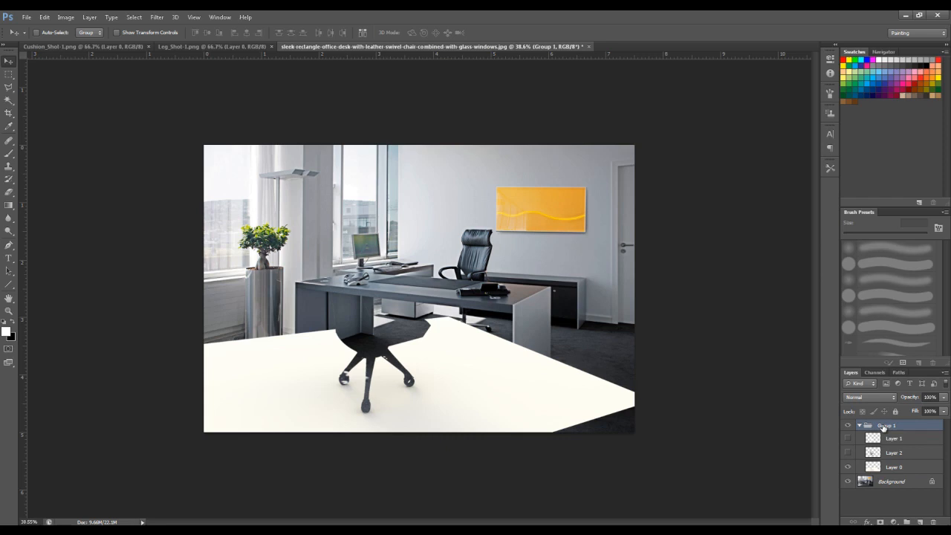
key(ctrl+shift+g)
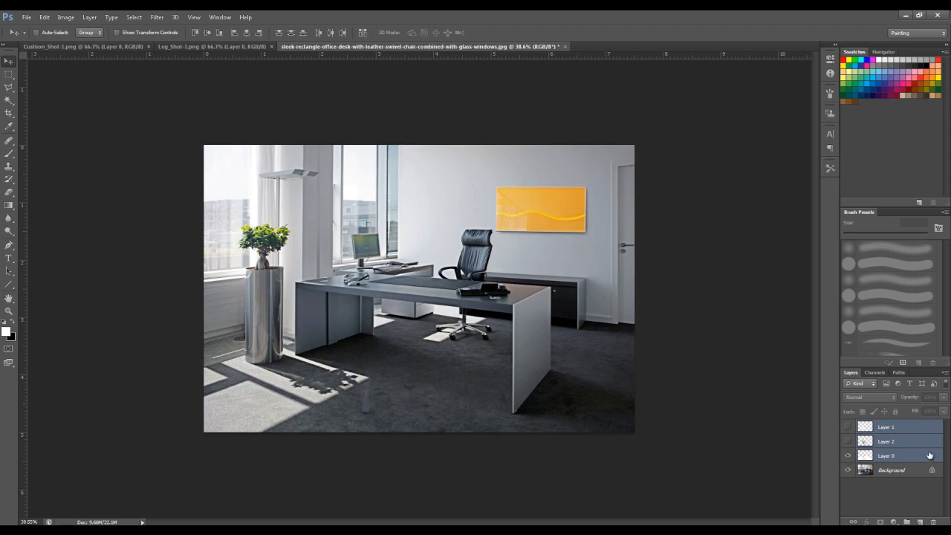
click(891, 459)
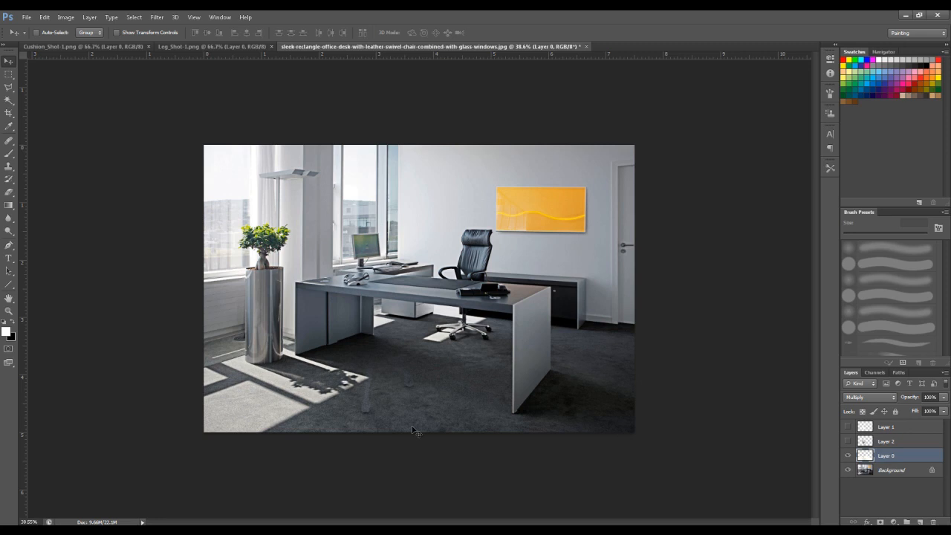
- Duplicate Layer 0 to strengthen the floor shadow, and show the chair cutout on Layer 2
key(ctrl+l)
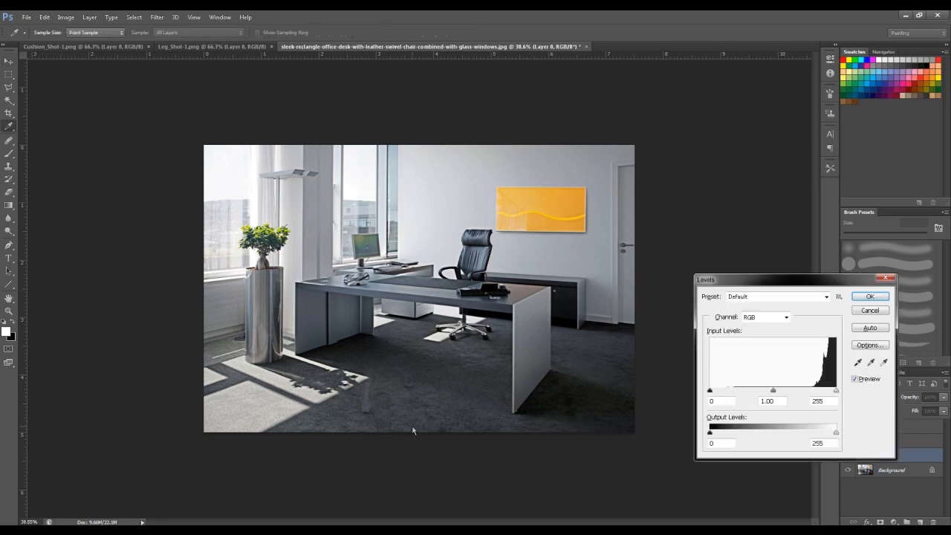
key(Escape)
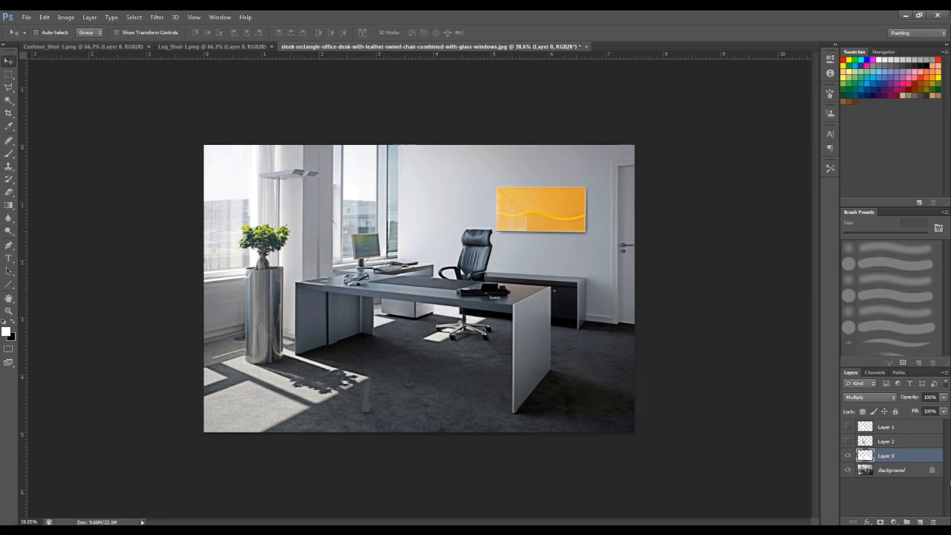
key(ctrl+j)
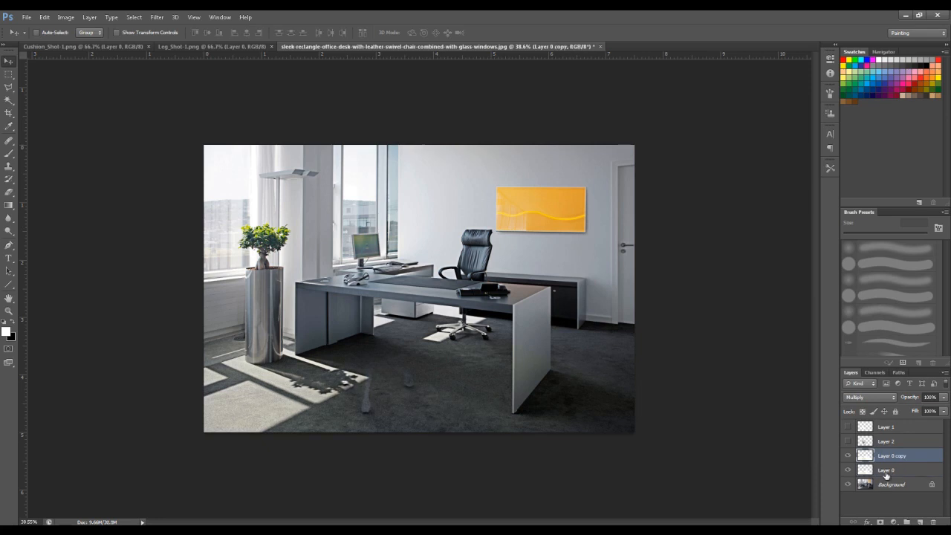
click(847, 458)
click(847, 457)
click(847, 442)
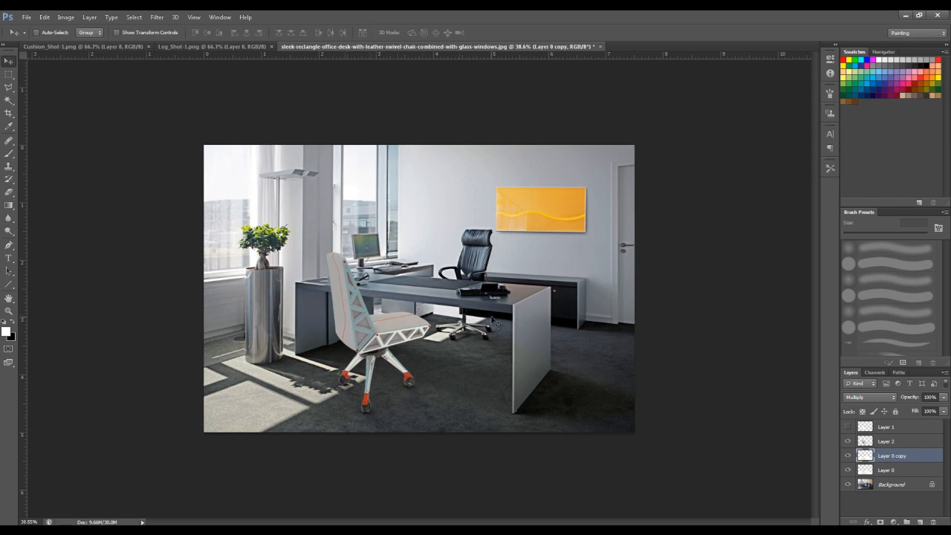
- Darken the chair cutout on Layer 2 with Levels by shifting the midtones toward the highlights
click(912, 443)
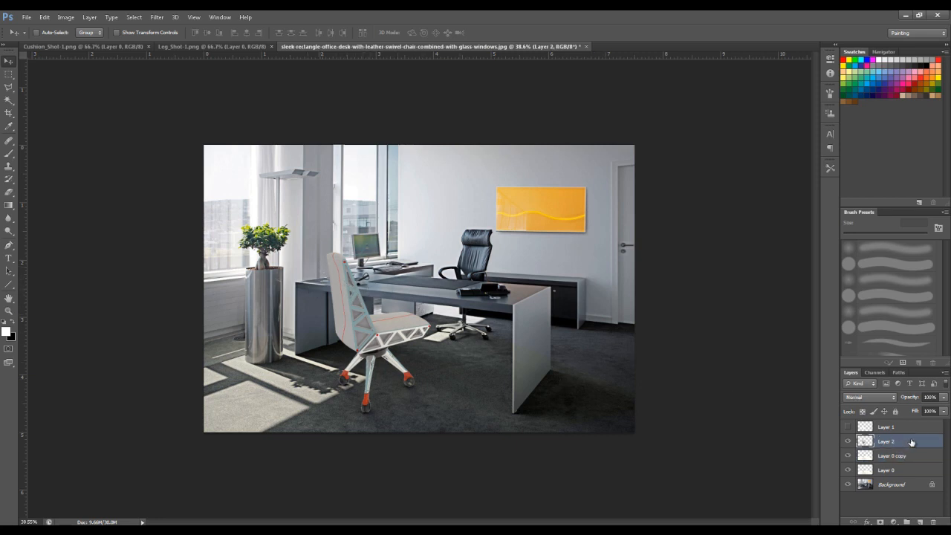
key(ctrl+l)
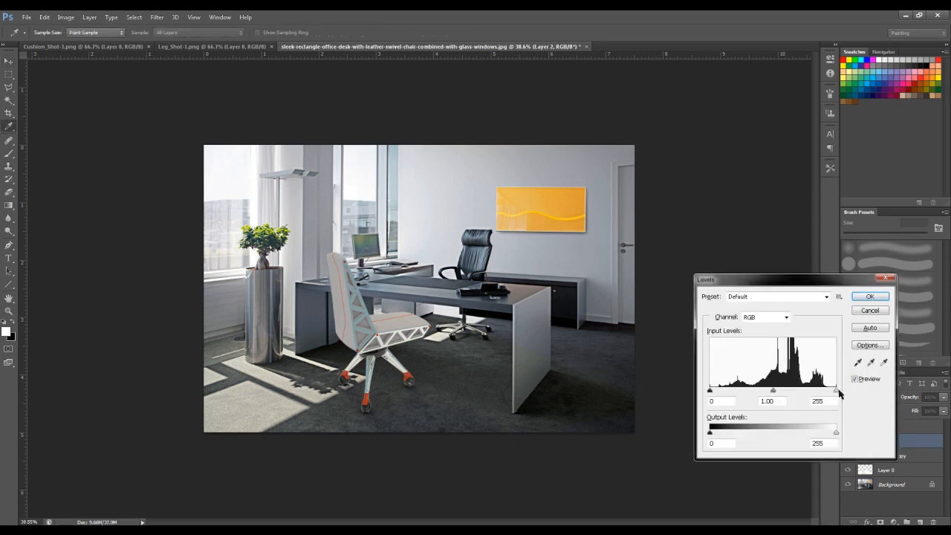
drag(835, 391, 836, 391)
drag(771, 394, 788, 396)
click(790, 393)
click(870, 297)
key(v)
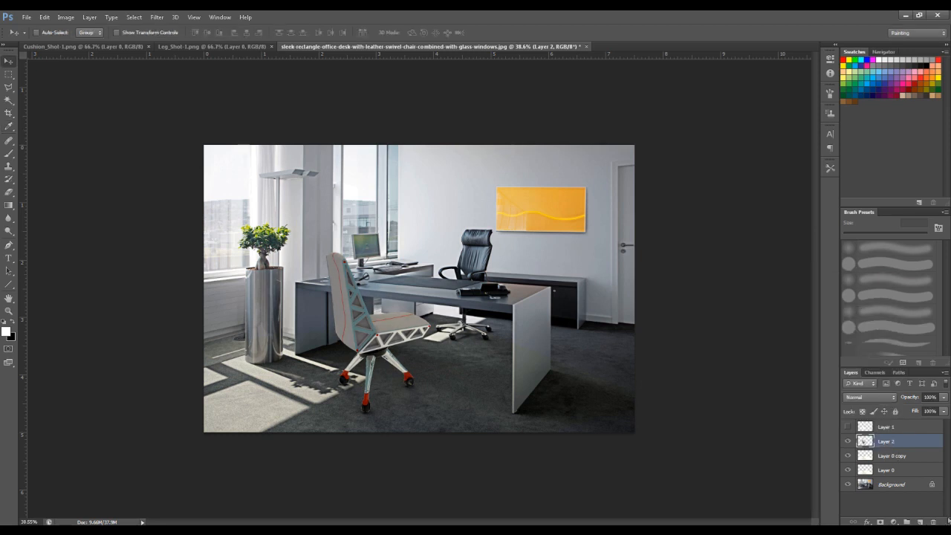
- Add a new layer above Layer 2 and fill it with gray
click(920, 521)
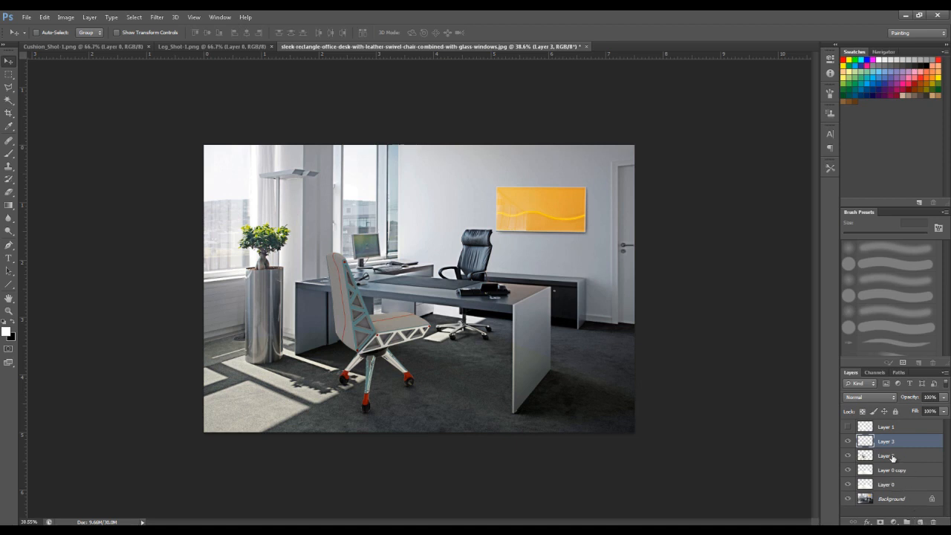
key(shift+F5)
click(578, 246)
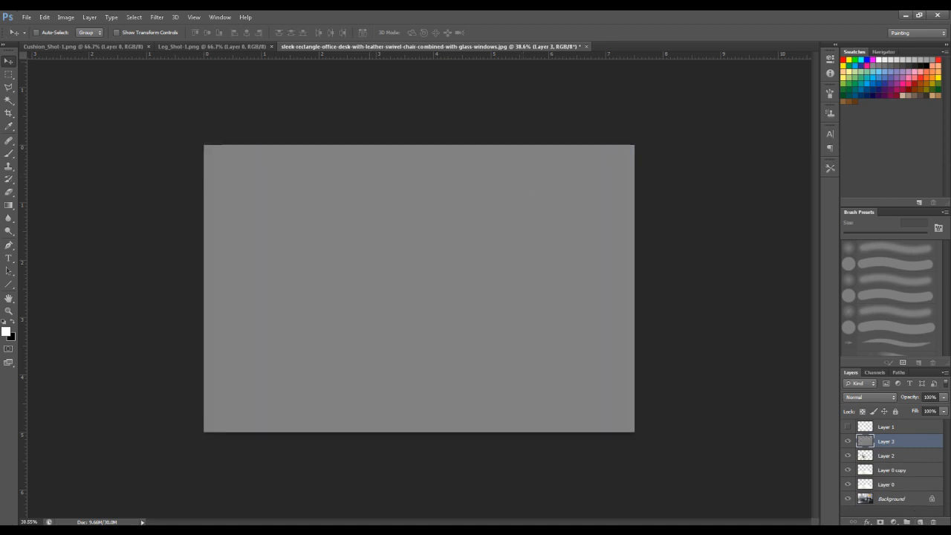
- Reapply the last filter to the gray layer and set its blend mode to Overlay
click(158, 18)
click(165, 30)
click(856, 399)
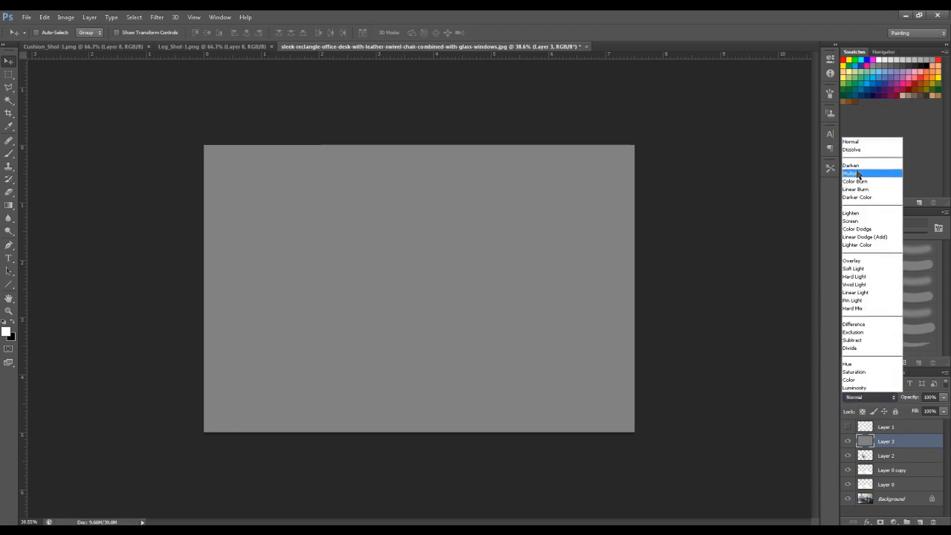
click(855, 261)
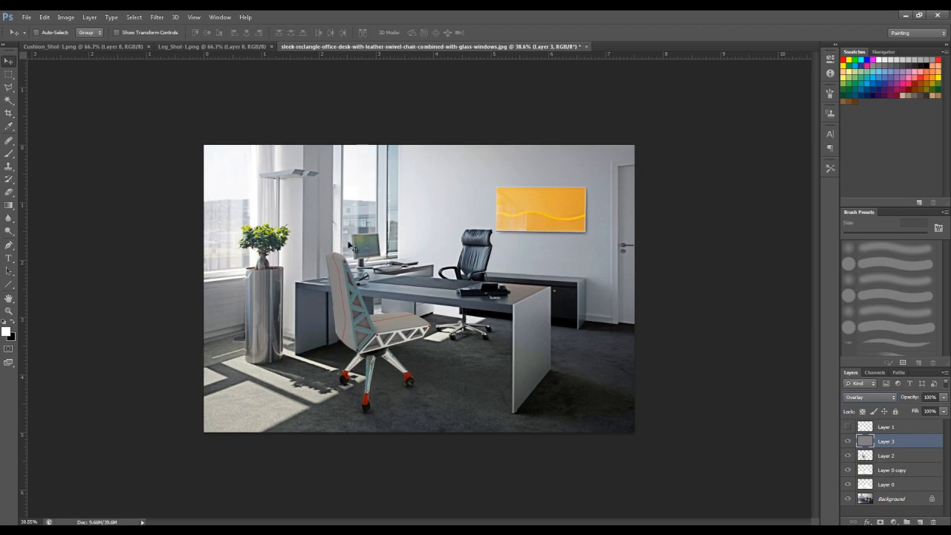
- On Layer 2, outline the chair's rear caster and lower leg beside the sunlit floor with the Polygonal Lasso
click(892, 458)
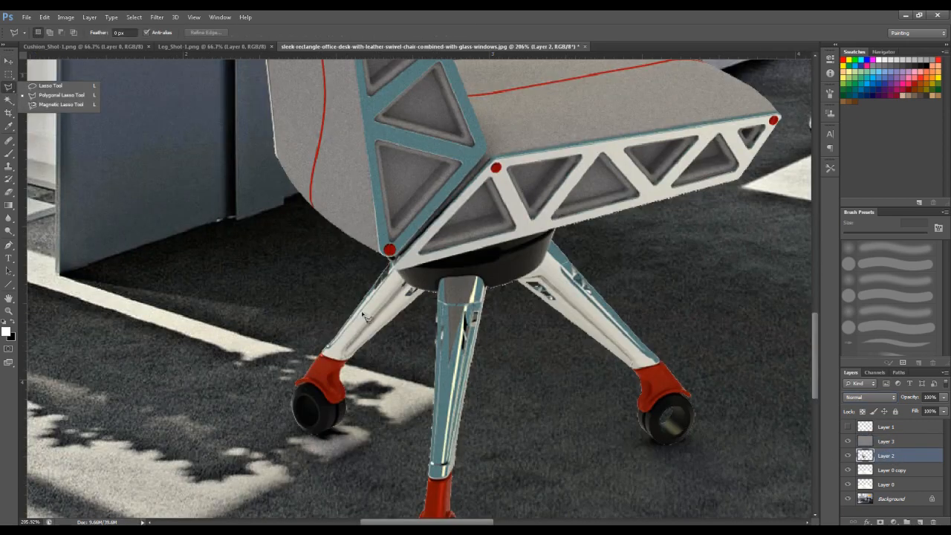
click(389, 341)
click(361, 466)
click(230, 451)
click(245, 331)
click(344, 302)
alt+scroll(421, 428, down, 5)
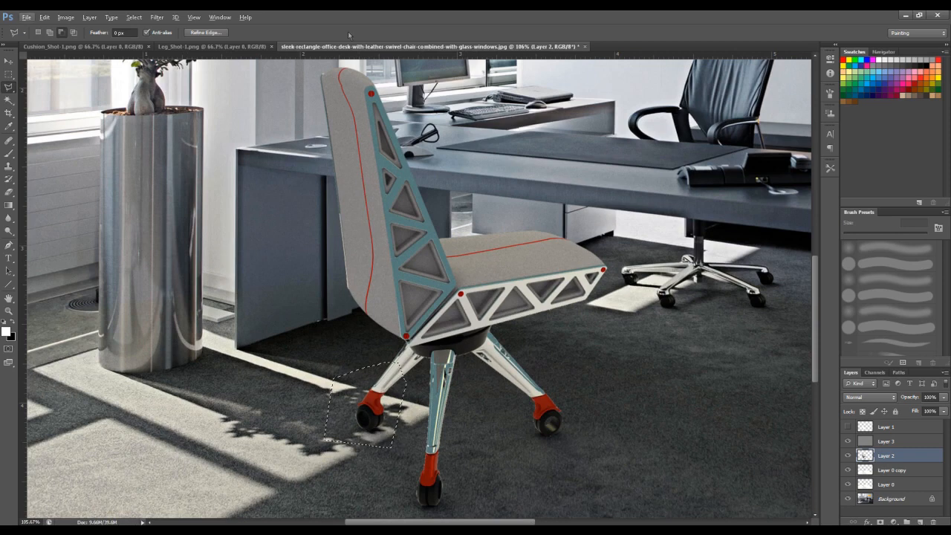
- Add the backrest's window-facing strip to the selection and copy the selected chair parts to a new layer
click(334, 73)
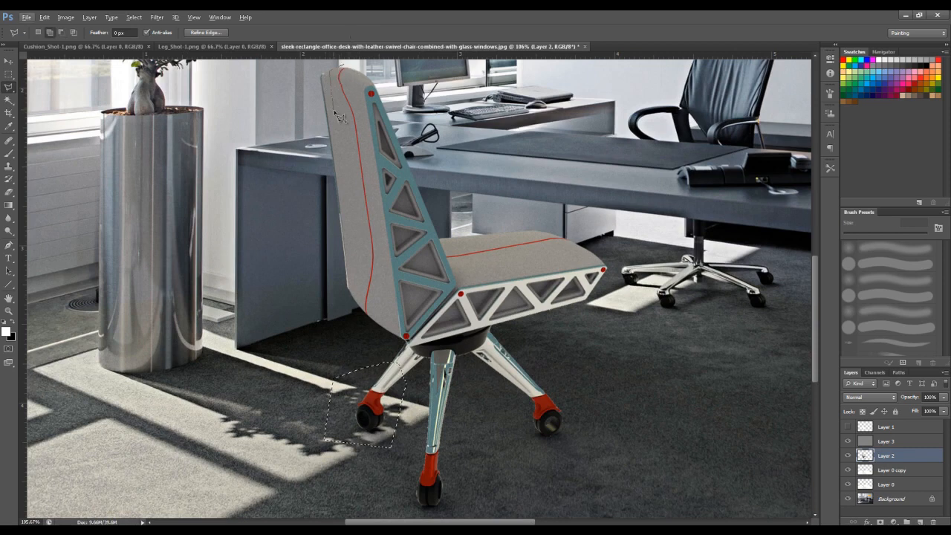
click(373, 321)
click(358, 340)
click(209, 160)
double_click(220, 73)
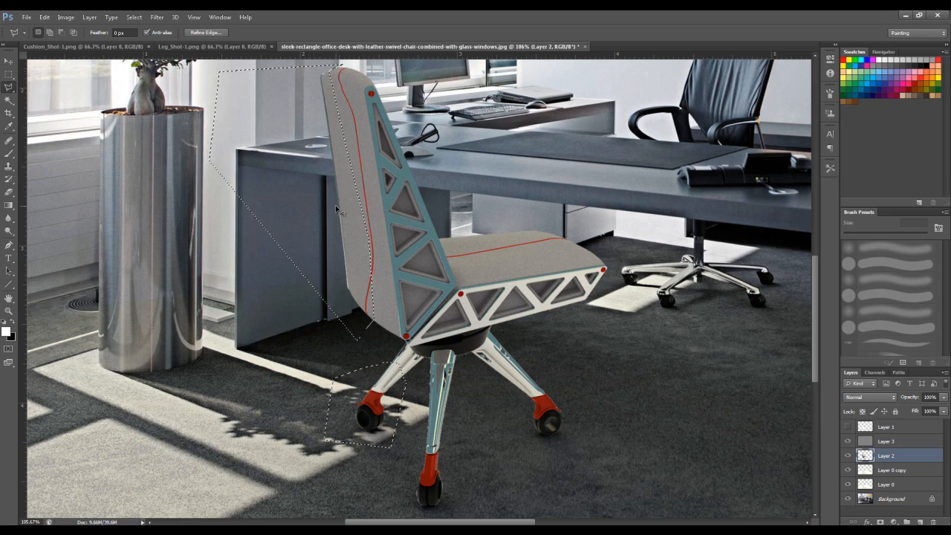
key(ctrl+j)
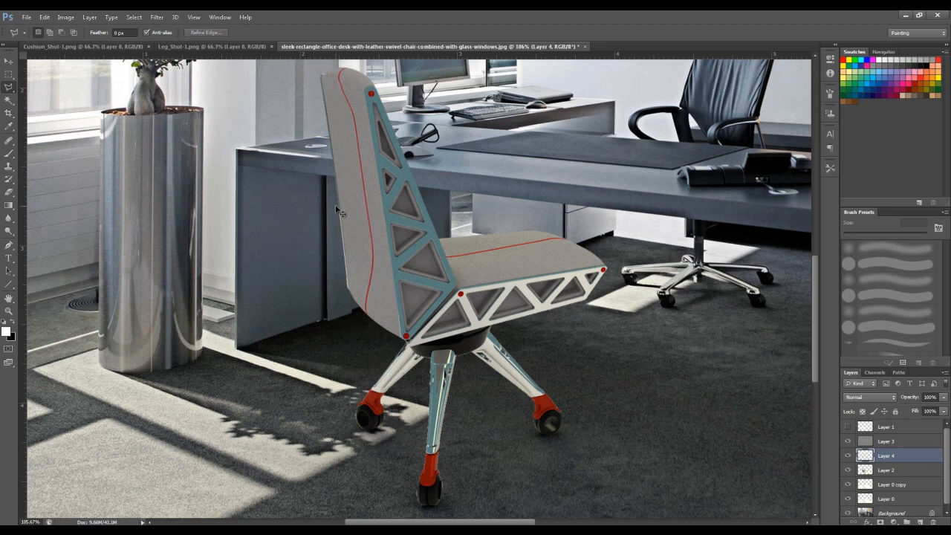
- Brighten the copied backrest and caster parts with Levels by lowering the white input level and lifting the midtones
key(ctrl+l)
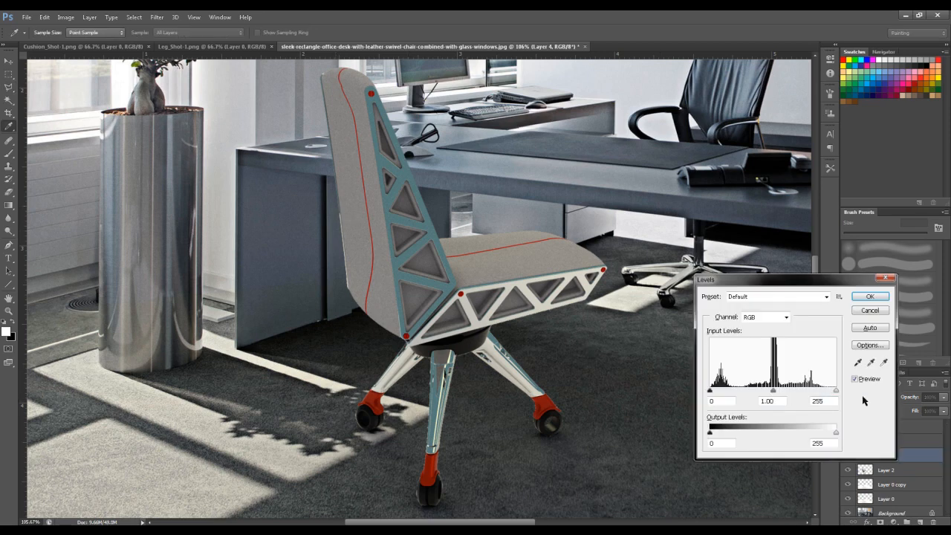
drag(835, 393, 821, 396)
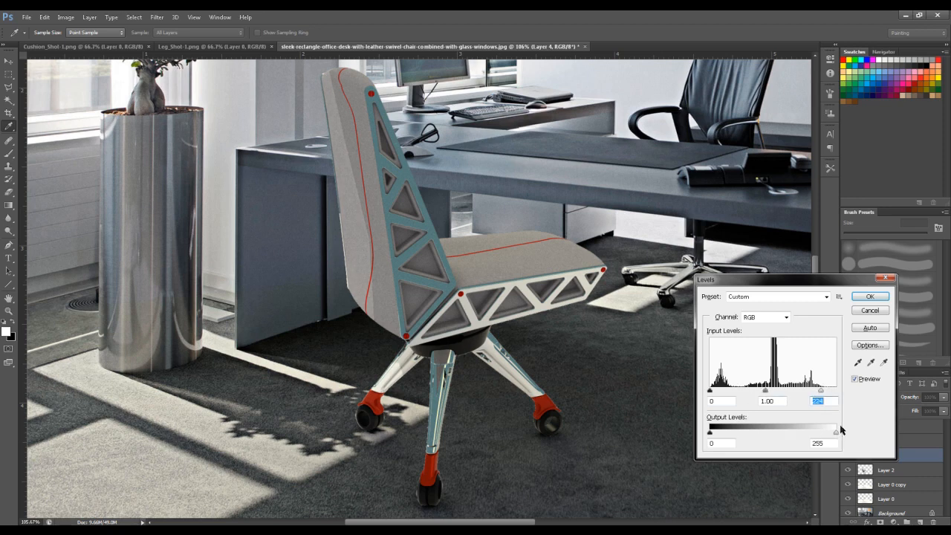
mouse_move(764, 394)
mouse_down()
mouse_move(790, 394)
mouse_move(747, 392)
mouse_up()
key(Return)
scroll(566, 428, down, 3)
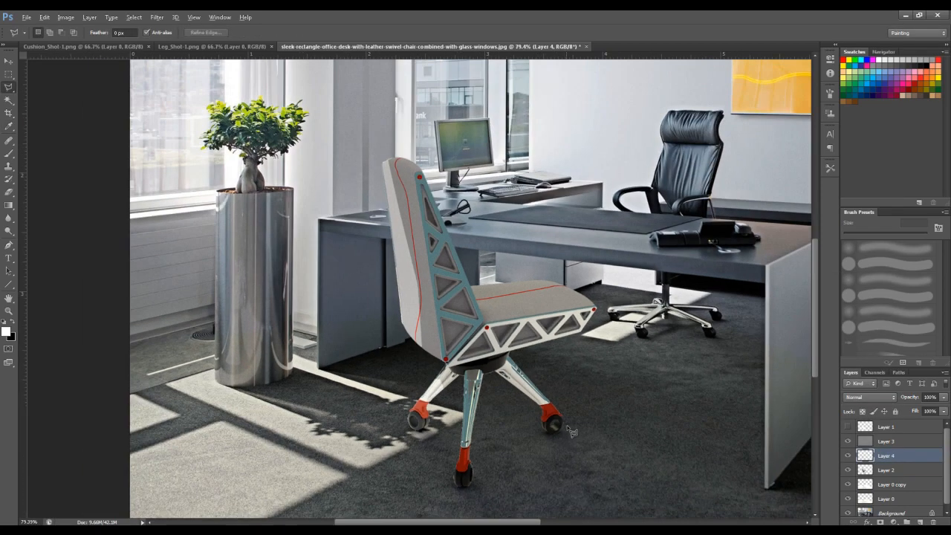
scroll(566, 424, down, 1)
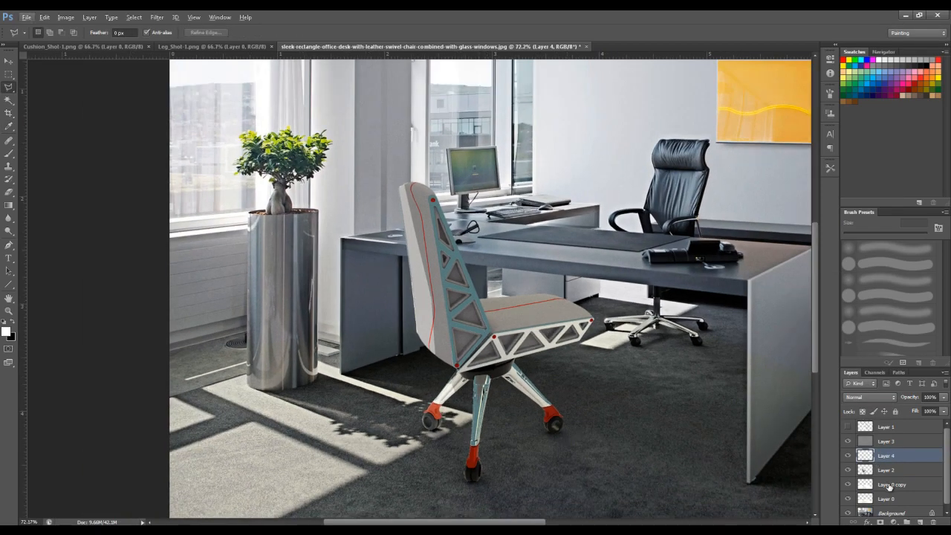
- Enlarge the Eraser brush and soften the inner edge of the brightened backrest strip on Layer 4
key(e)
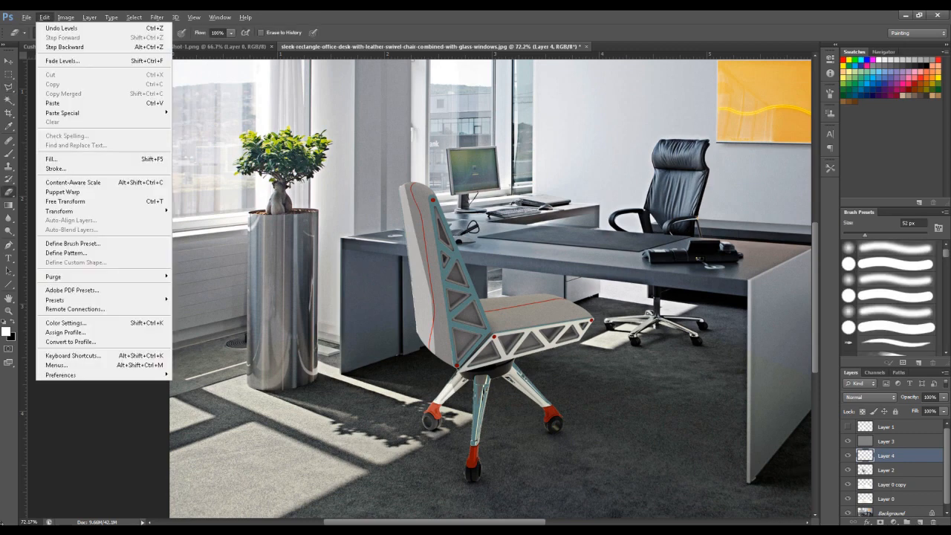
key(Escape)
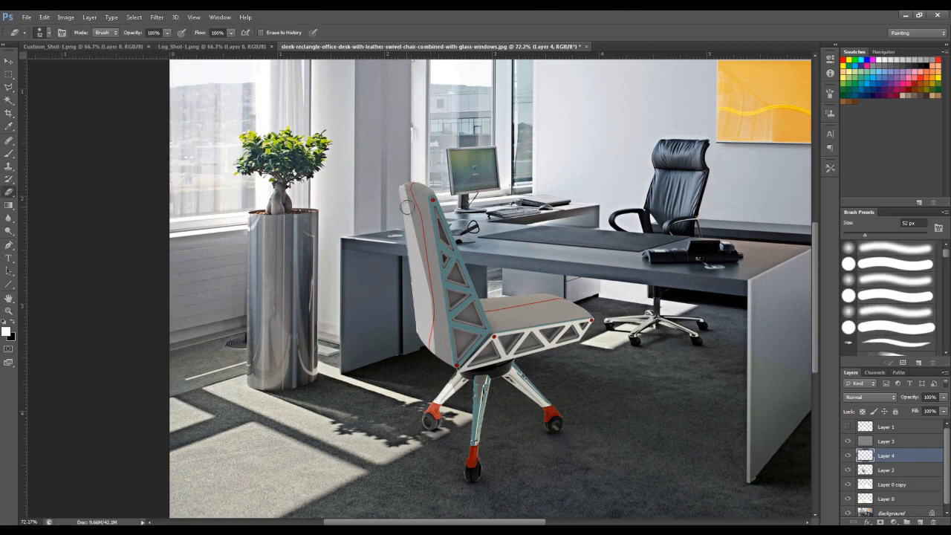
right_click(418, 197)
click(481, 203)
click(416, 169)
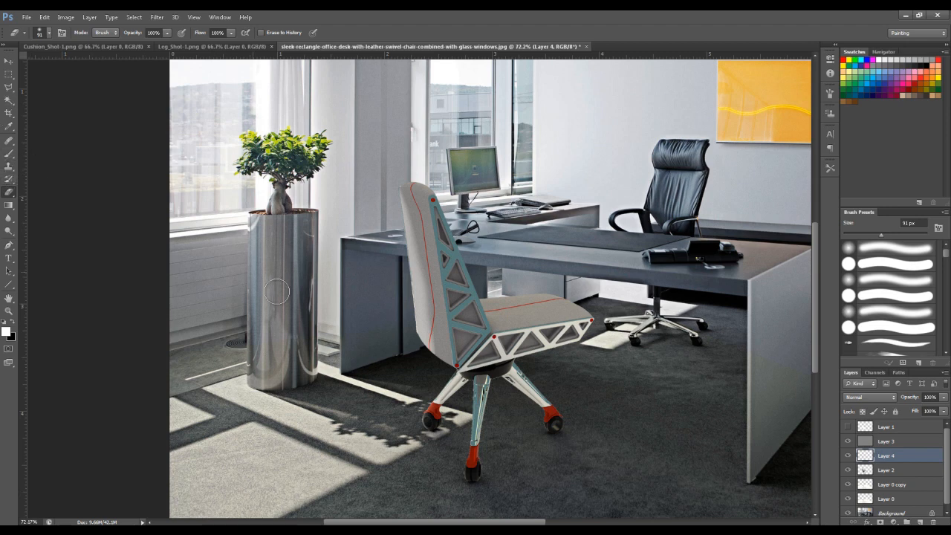
- Set the Eraser to 17 px with a harder edge and touch up the brightened leg and caster
right_click(327, 333)
mouse_move(352, 346)
mouse_down()
mouse_move(332, 341)
mouse_move(396, 365)
mouse_up()
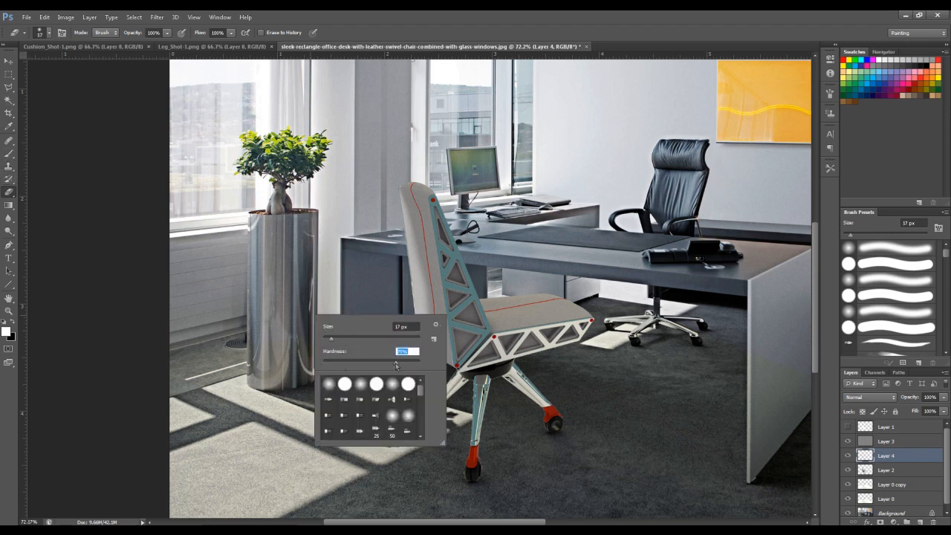
click(448, 399)
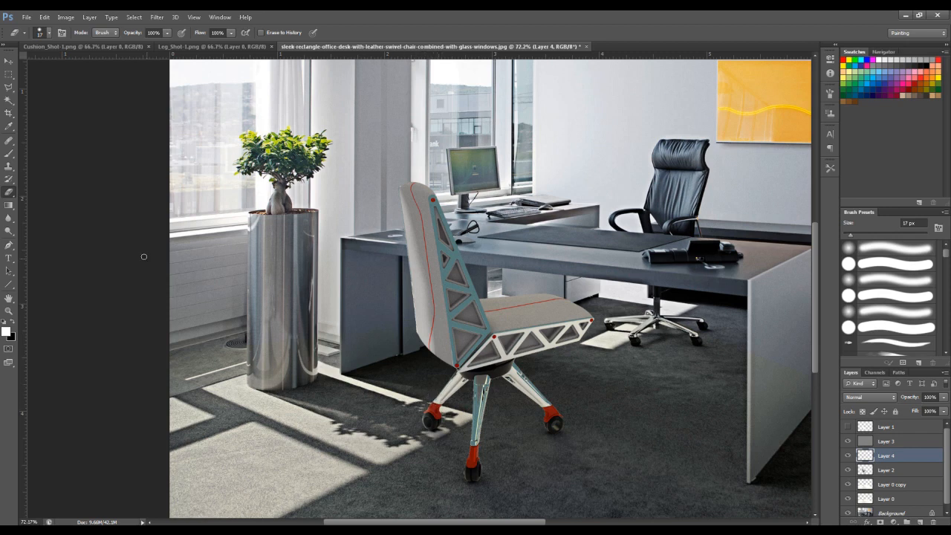
- Set the Dodge tool's brush size to 32 px and make Layer 2 the active layer
click(10, 231)
click(37, 239)
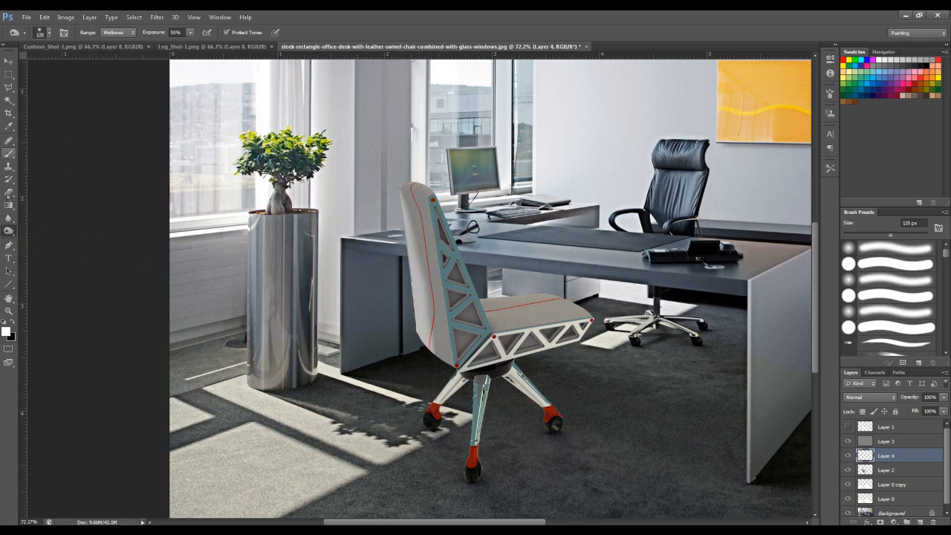
click(9, 231)
click(32, 238)
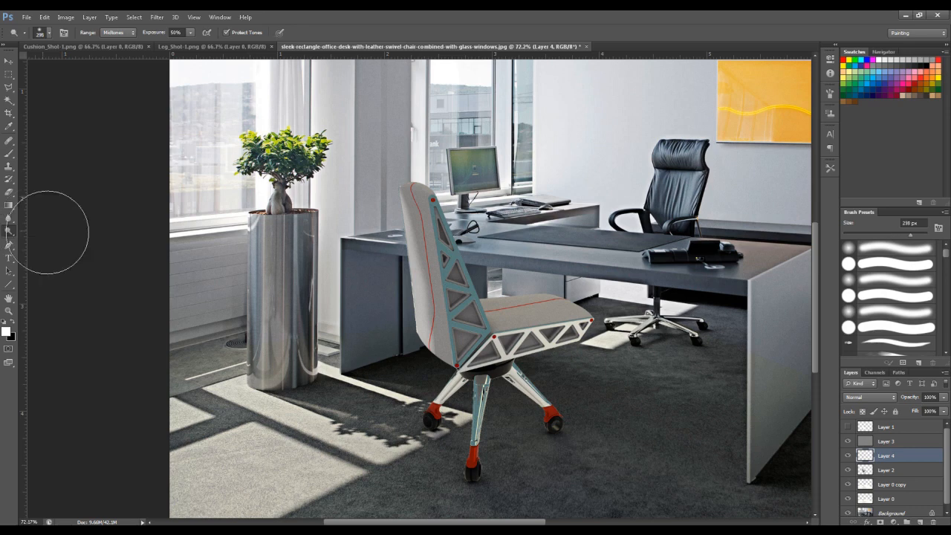
right_click(421, 381)
drag(438, 402, 443, 407)
click(413, 375)
click(864, 470)
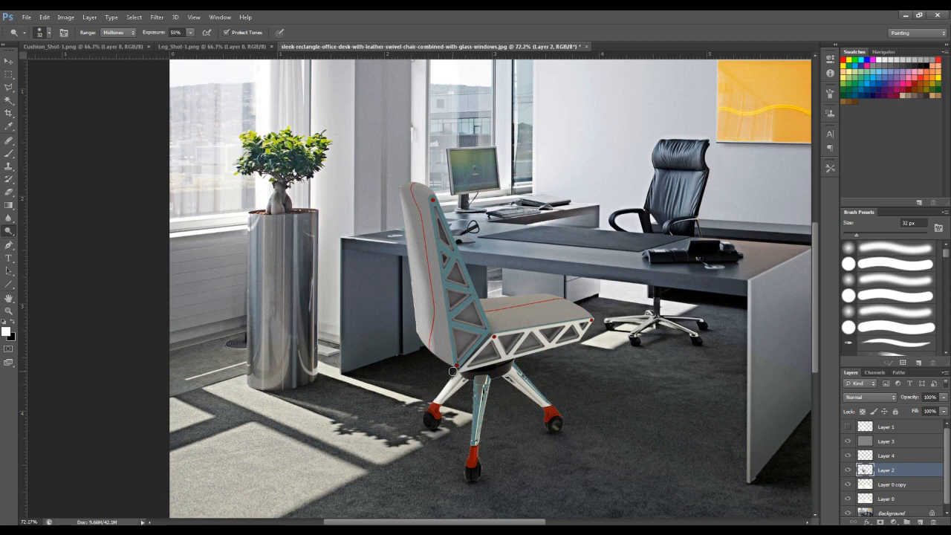
alt+scroll(472, 374, down, 4)
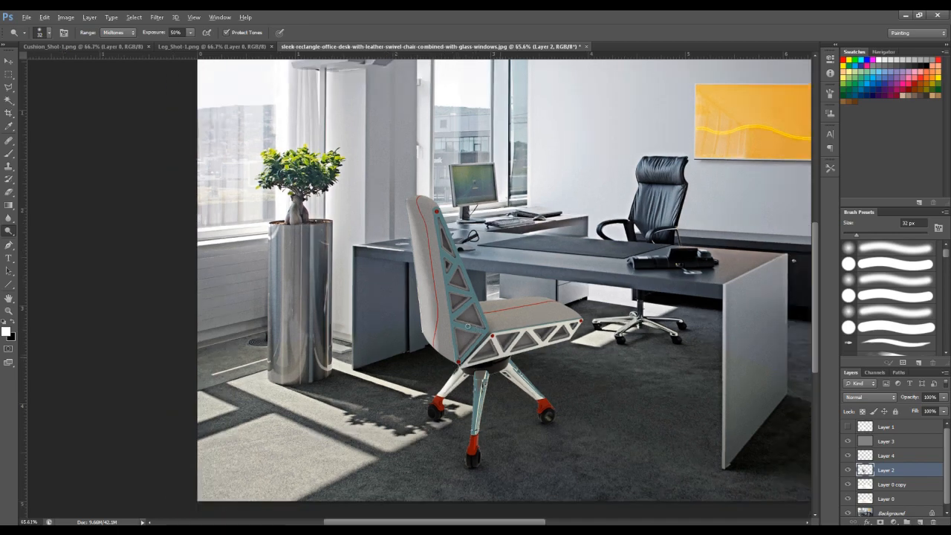
- Crop the office composite tighter around the chair and desk, trimming the upper wall and the door side
key(l)
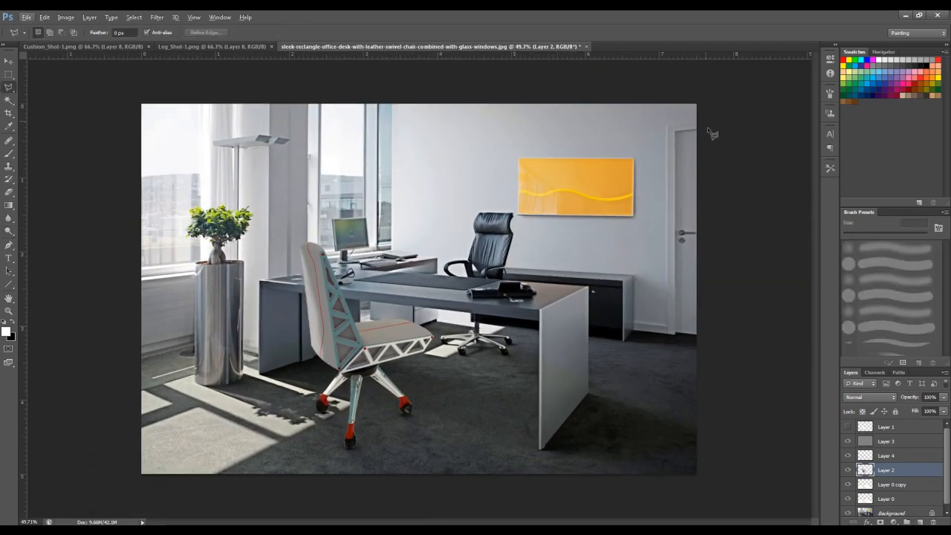
click(907, 430)
key(c)
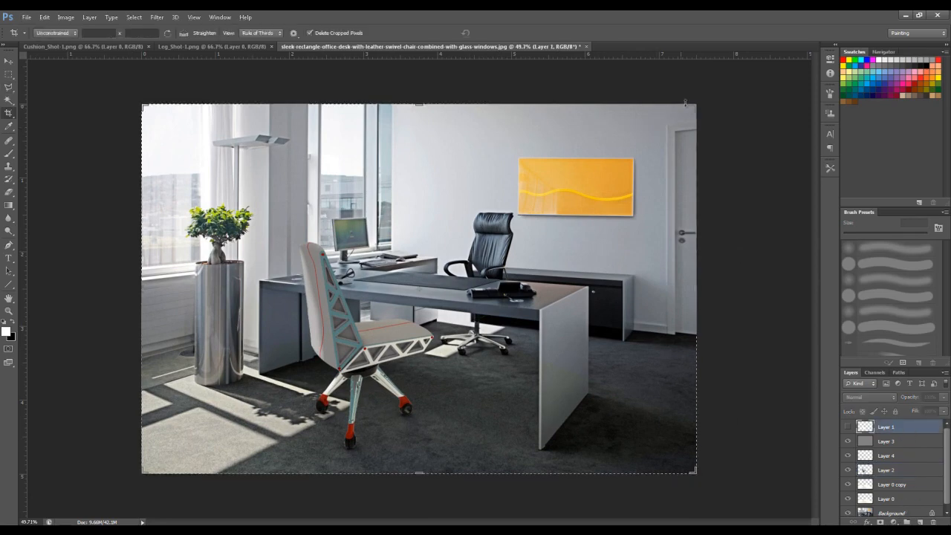
drag(693, 107, 653, 139)
key(Return)
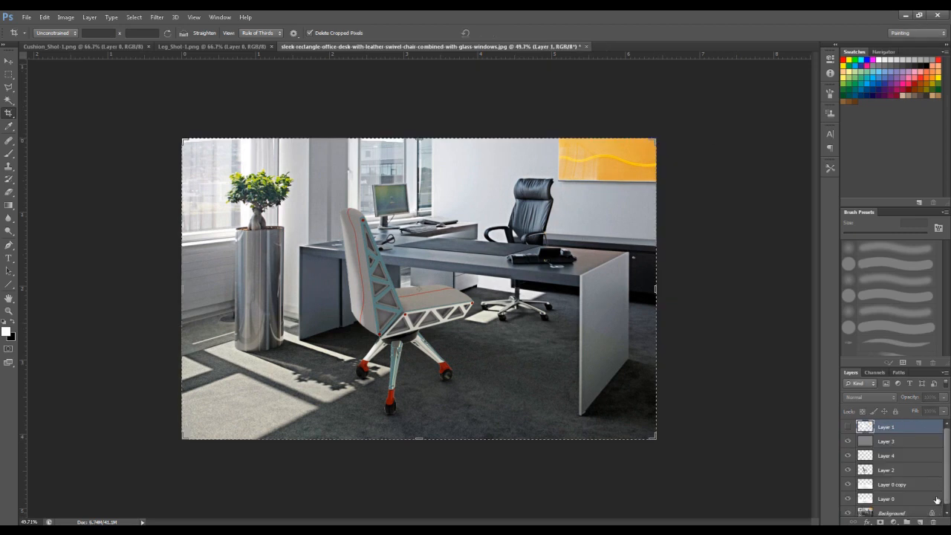
- Add a new top layer with a white-to-black radial gradient centred near the chair, set to Multiply at 30% opacity
click(920, 522)
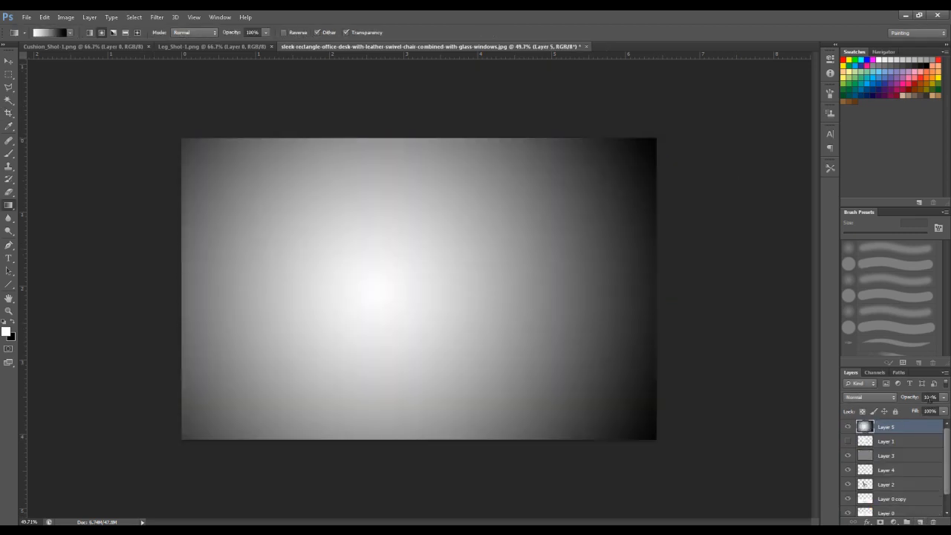
click(869, 397)
click(868, 177)
click(931, 396)
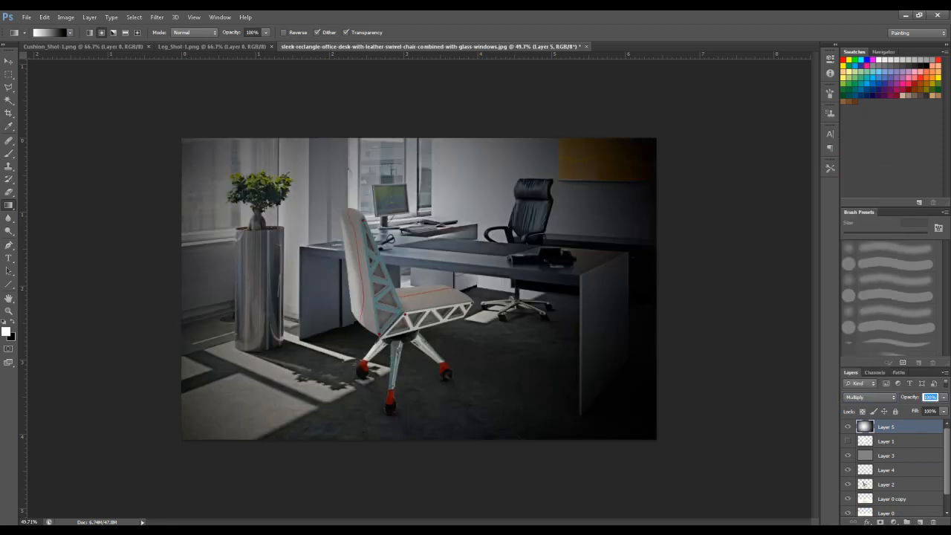
text(40)
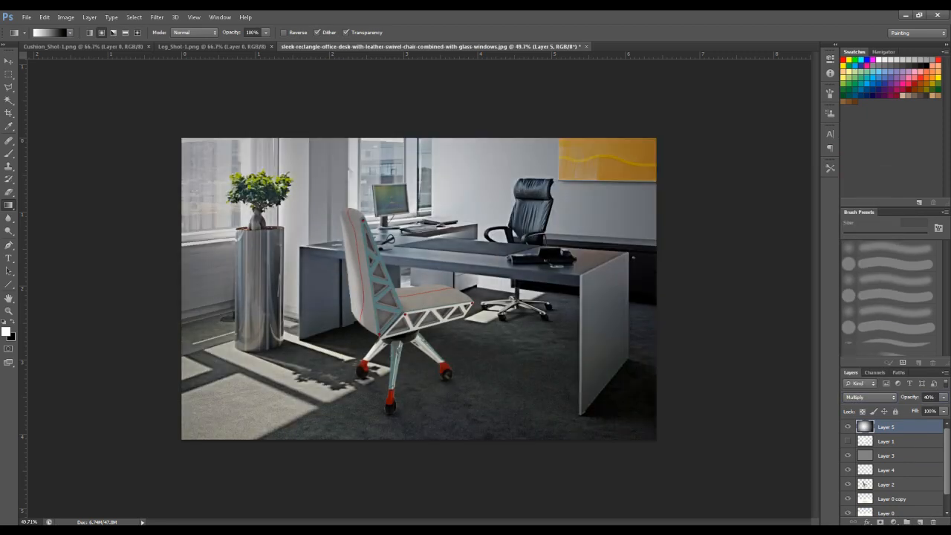
key(Return)
text(30)
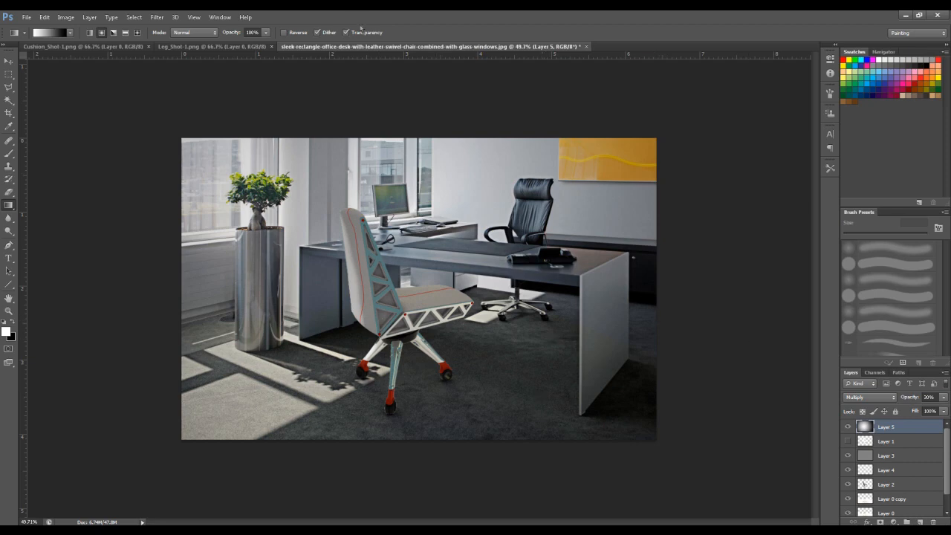
- Minimize the office composite and paste the entire Cushion_Shot-1.png image into Leg_Shot-1.png as a new layer
drag(372, 46, 371, 126)
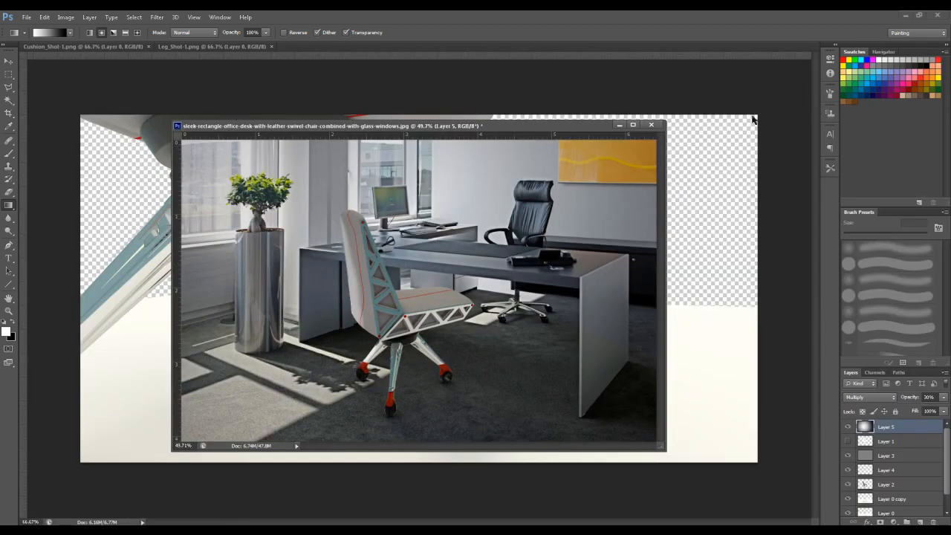
click(619, 125)
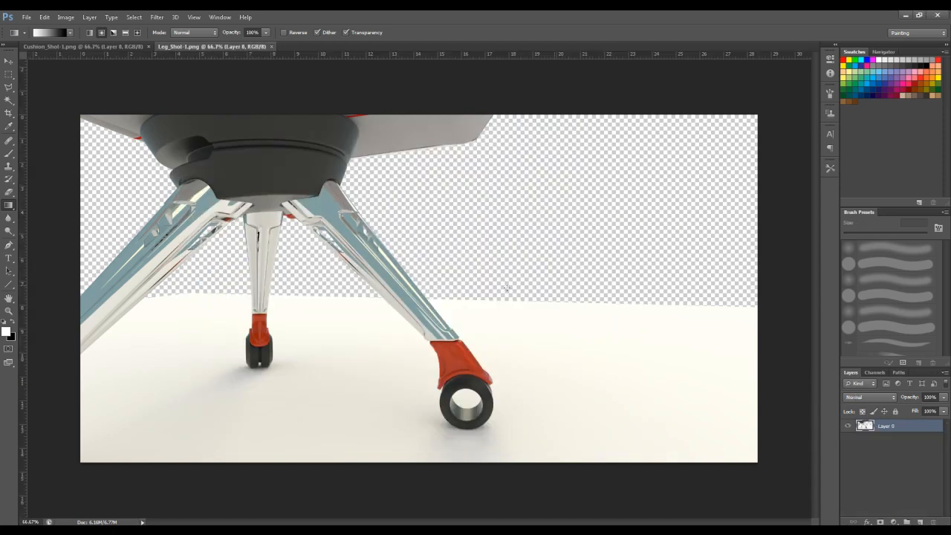
click(115, 46)
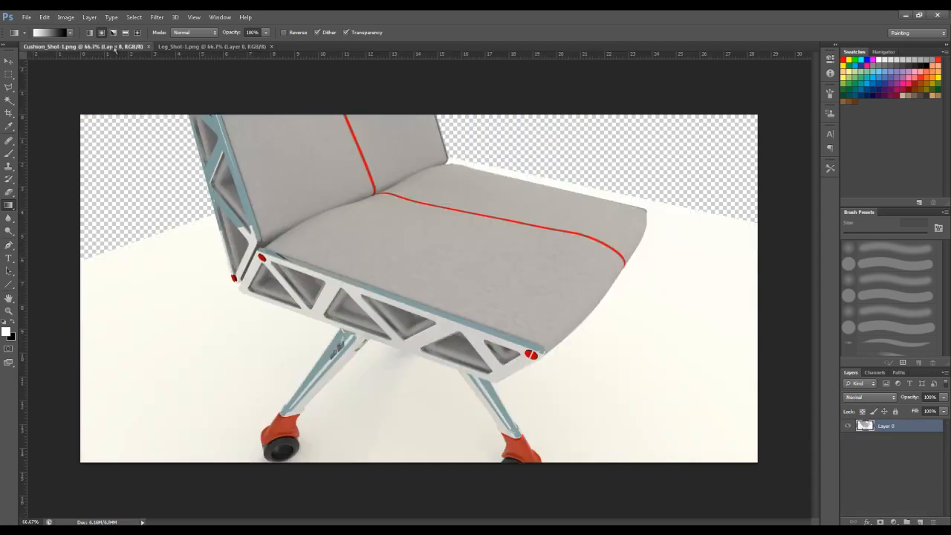
key(ctrl+a)
click(197, 47)
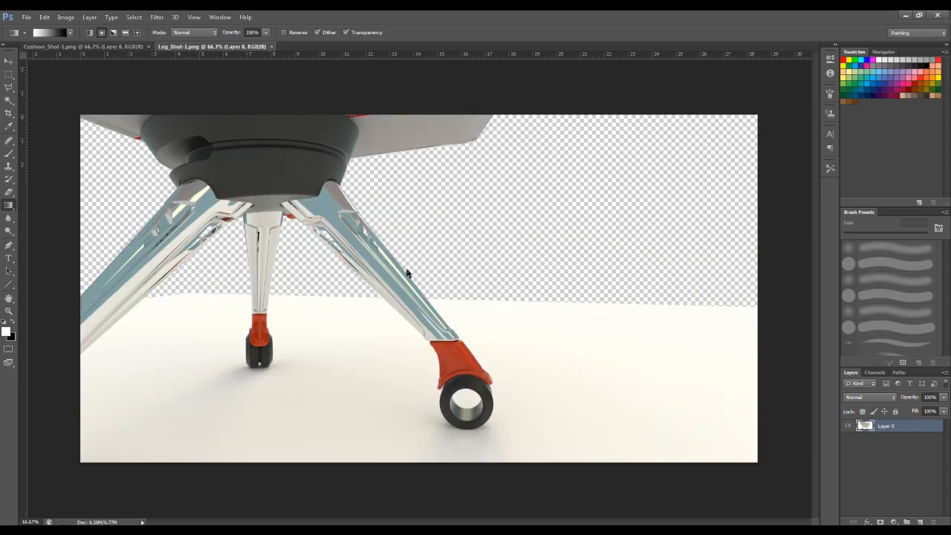
key(ctrl+v)
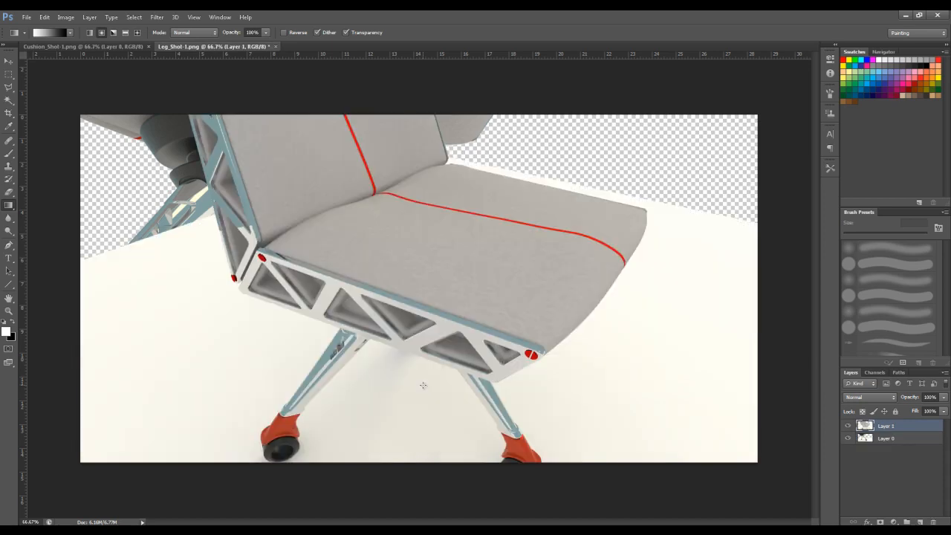
- Scale the pasted cushion image to about 39% and place it as an inset in the leg shot's lower-right corner
key(ctrl+t)
shift+drag(93, 249, 532, 268)
alt+scroll(427, 243, down, 3)
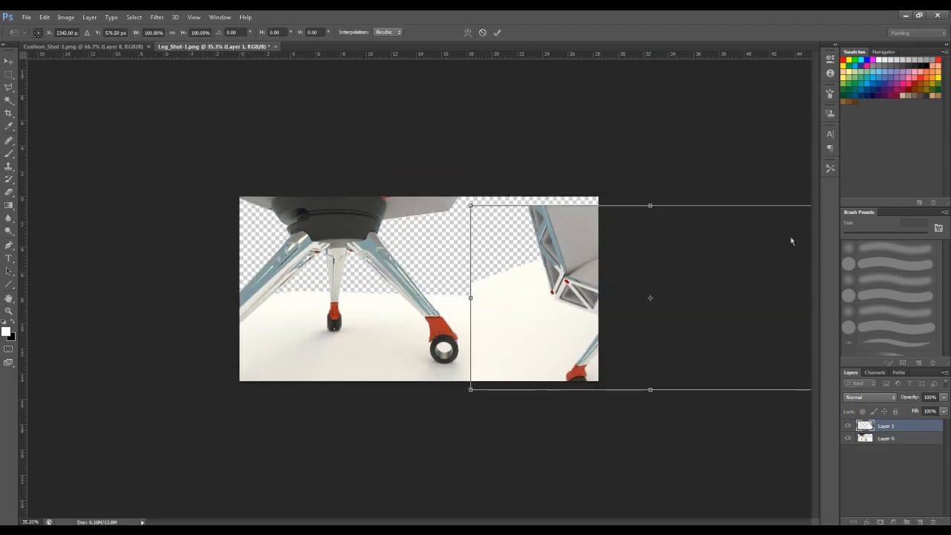
alt+shift+drag(471, 206, 471, 252)
key(Return)
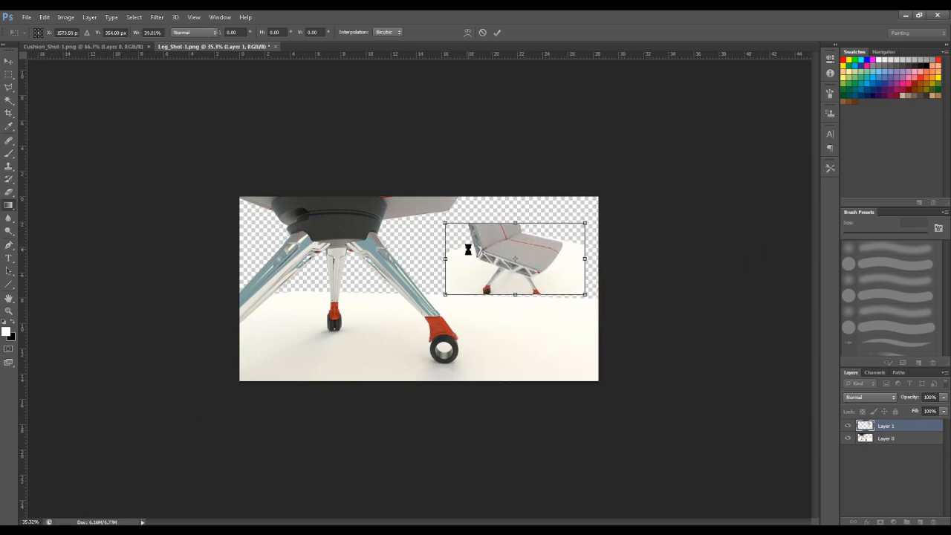
key(ctrl+t)
drag(542, 273, 561, 364)
key(Return)
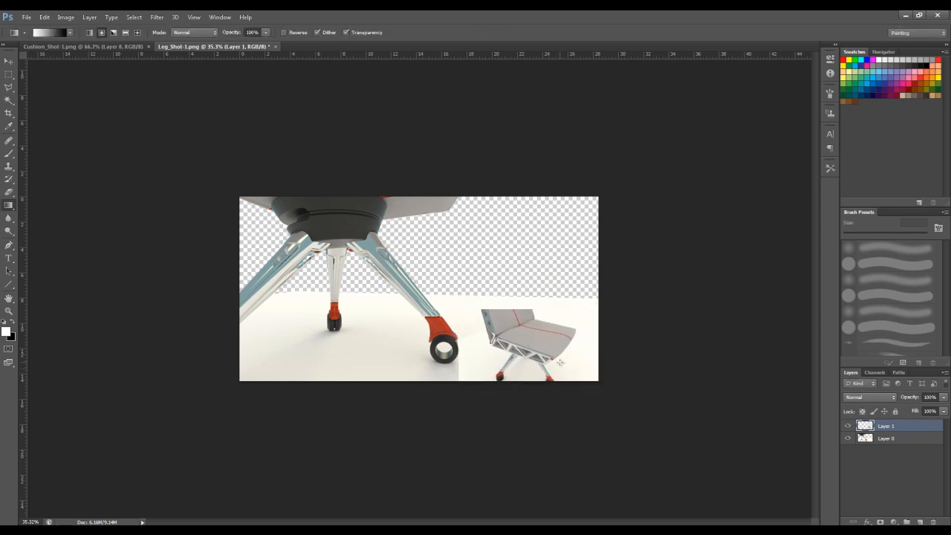
- Frame the cushion inset with a thin black rectangular outline on a new layer
key(w)
key(shift+w)
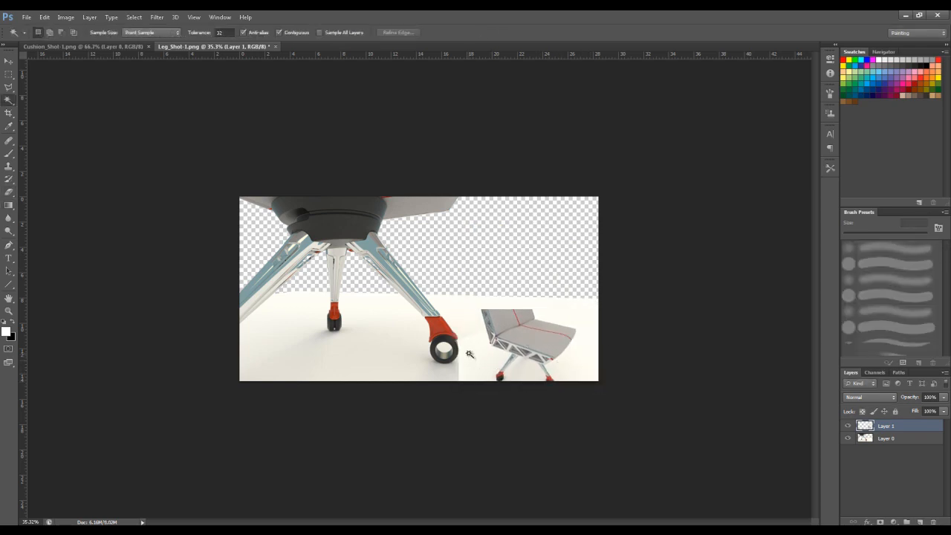
click(9, 74)
drag(589, 382, 472, 309)
key(ctrl+j)
key(ctrl+t)
alt+scroll(529, 324, up, 6)
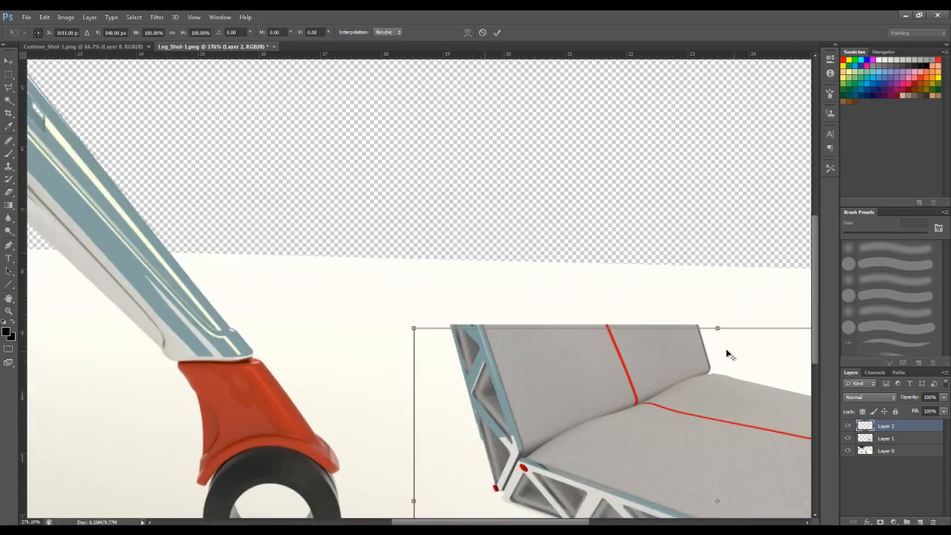
alt+scroll(728, 355, up, 2)
drag(710, 315, 707, 310)
key(Return)
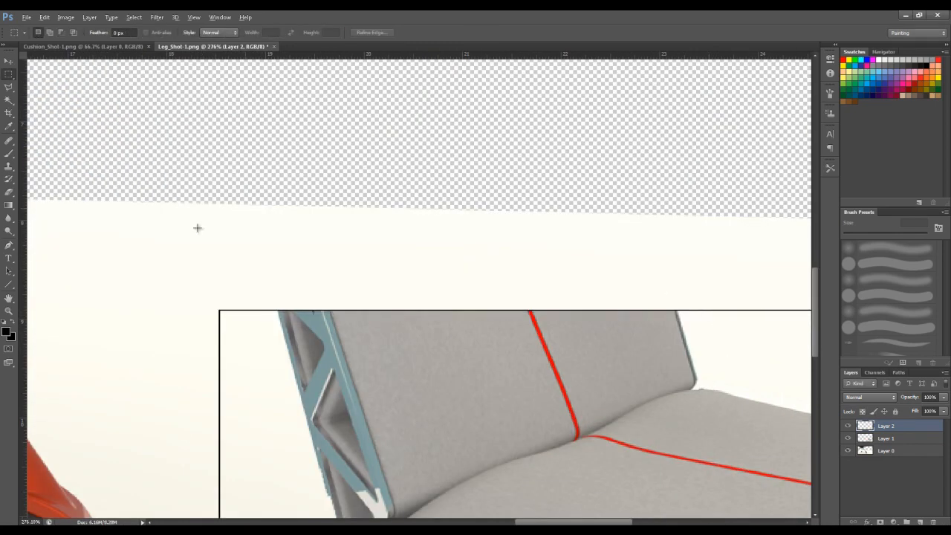
- Add a new layer beneath Layer 0 and fill it with white as the background
alt+scroll(198, 228, down, 6)
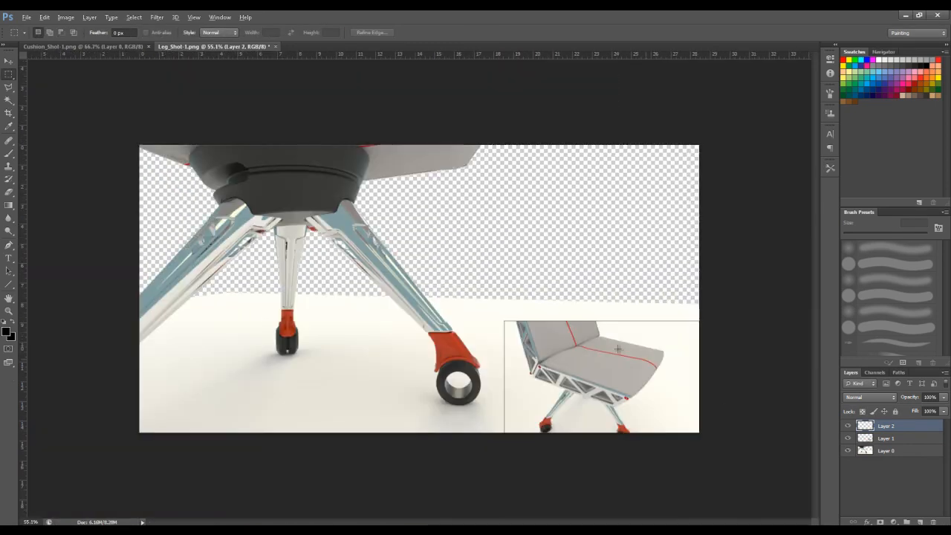
click(906, 451)
click(920, 519)
drag(904, 451, 912, 479)
key(ctrl+BackSpace)
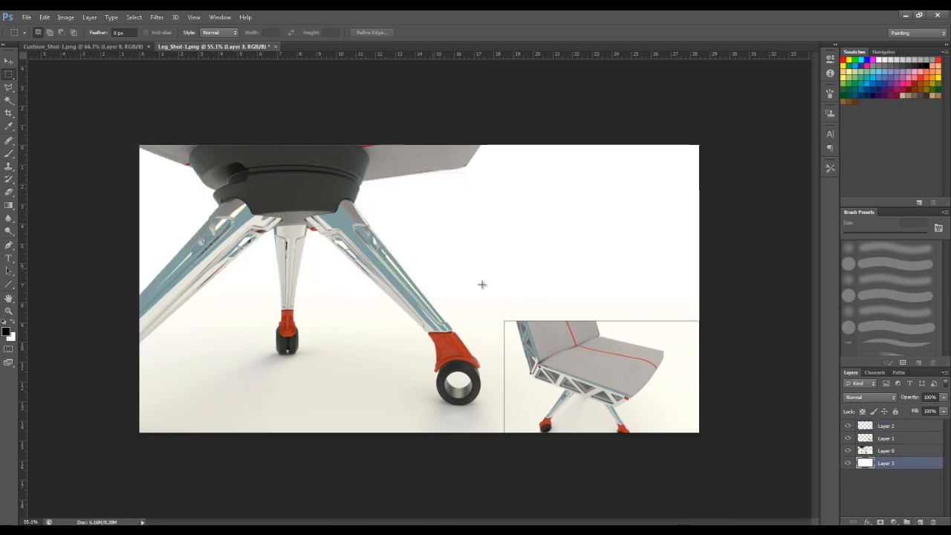
- Lighten the right chair leg on Layer 0 with the Dodge tool at 32 px and 50% exposure
click(892, 452)
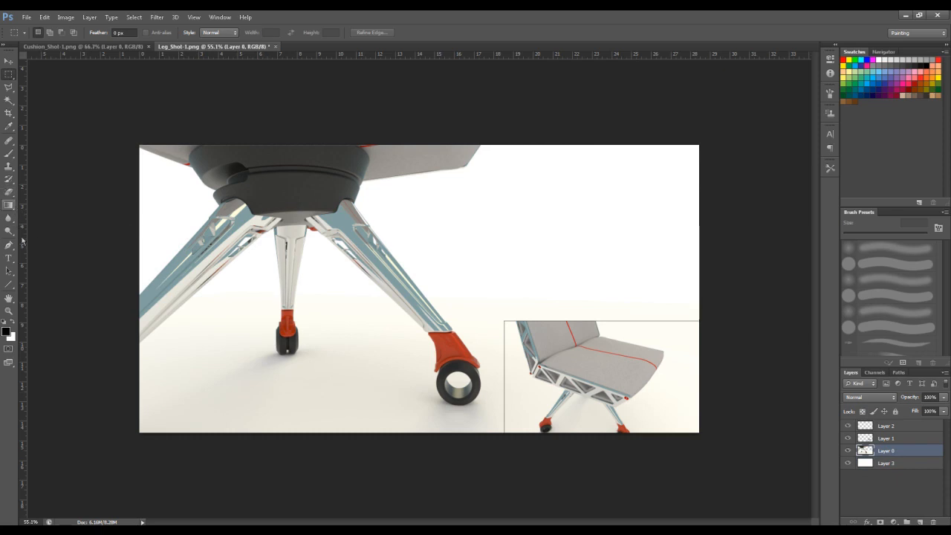
click(9, 231)
right_click(8, 231)
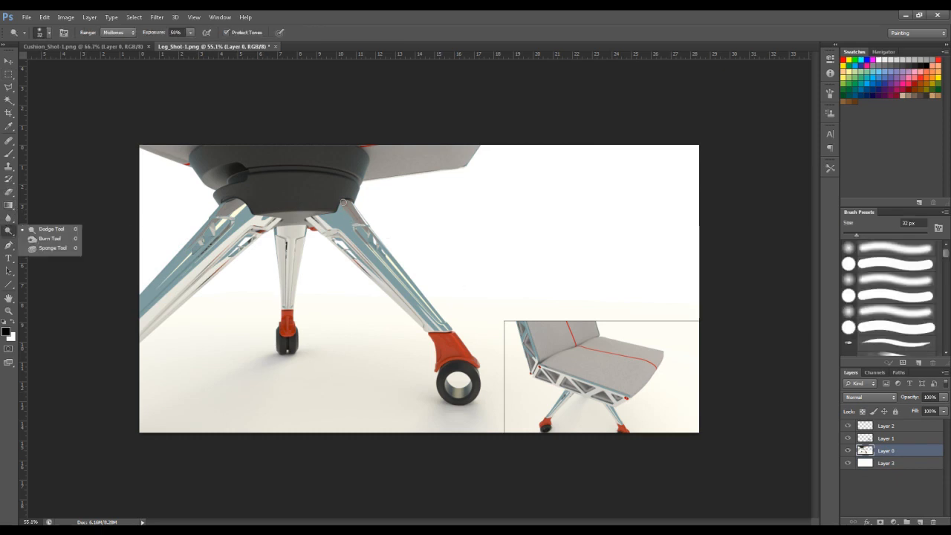
click(344, 201)
mouse_move(448, 327)
mouse_down()
mouse_move(345, 222)
mouse_move(433, 321)
mouse_up()
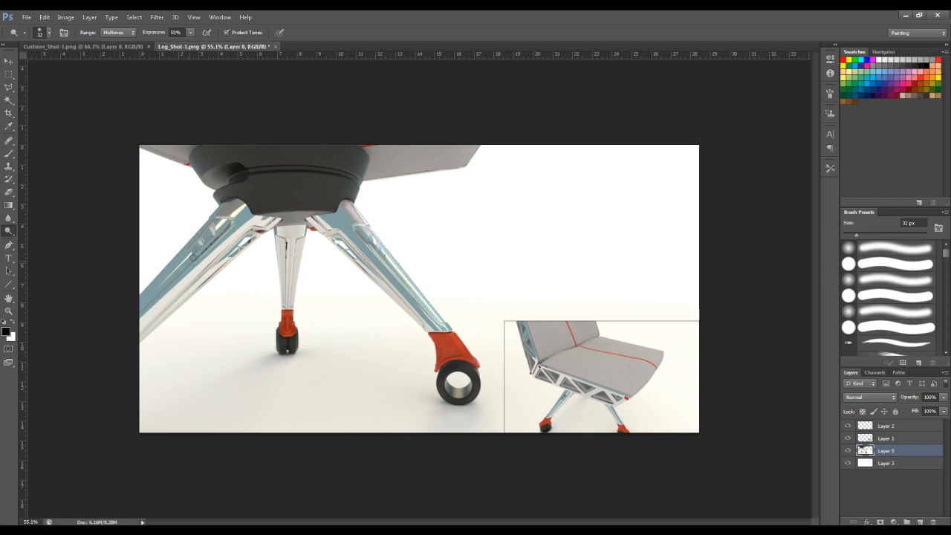
- Enlarge the Dodge brush to 89 px and lighten the upper side of the left chair leg
mouse_move(137, 297)
mouse_down()
mouse_move(218, 224)
mouse_move(147, 288)
mouse_up()
right_click(159, 294)
drag(208, 313, 215, 311)
drag(231, 208, 94, 330)
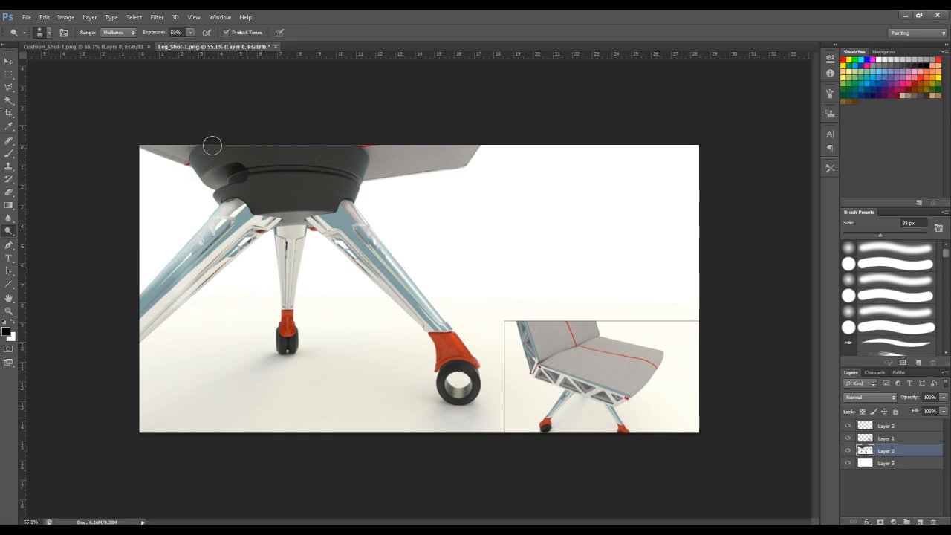
- Darken the seat underside and the black hub on Layer 0 using the Burn tool at 329 px with 0% hardness
right_click(9, 231)
click(40, 240)
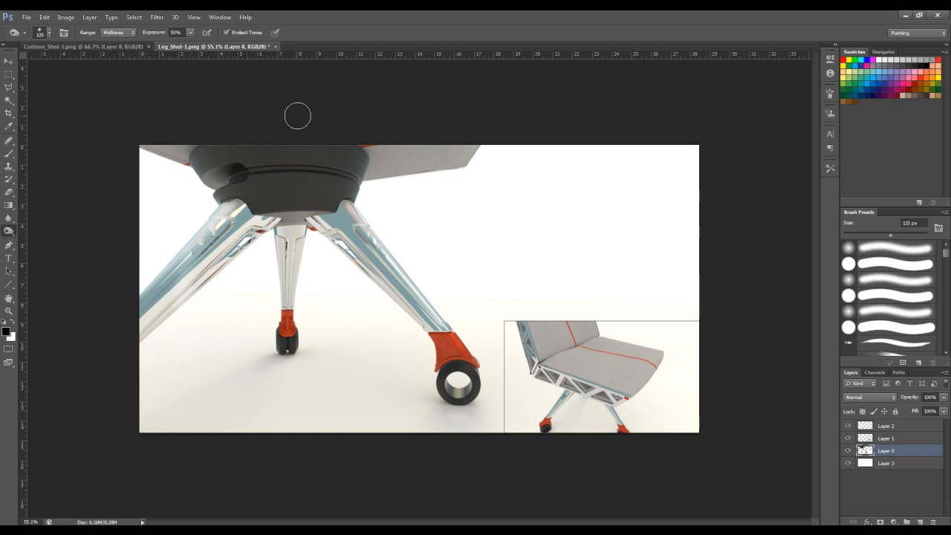
right_click(179, 168)
text(329)
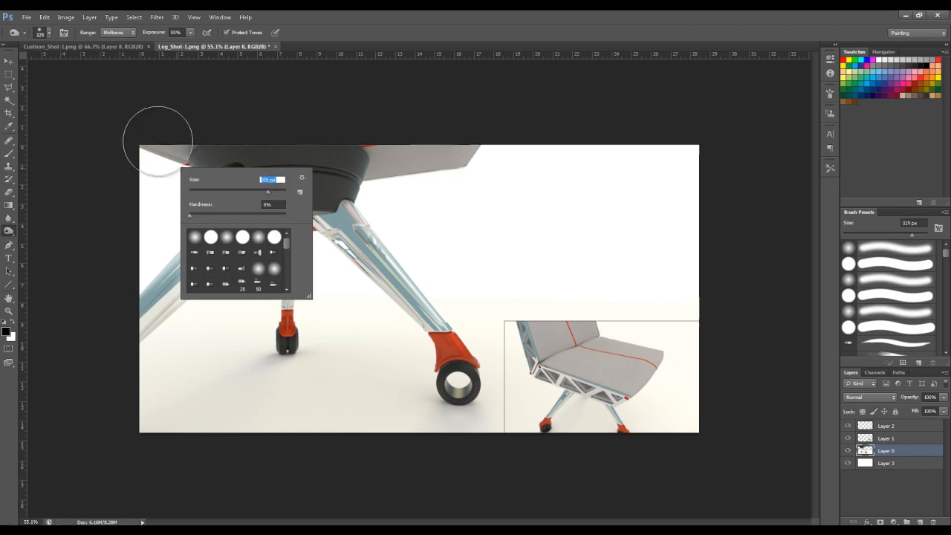
key(Return)
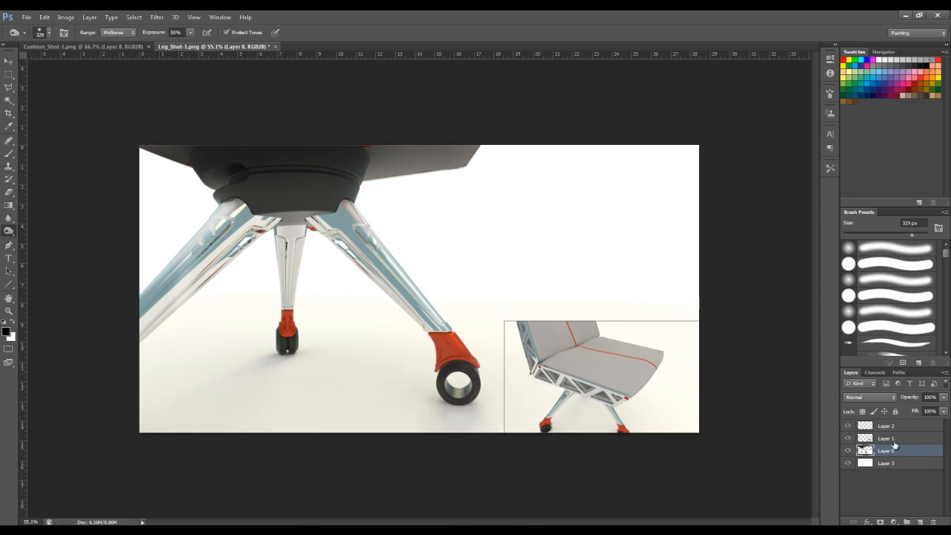
- Save the leg document in the Renders folder as Leg_detail_Cushion Inset.psd with Maximize Compatibility enabled
key(ctrl+shift+s)
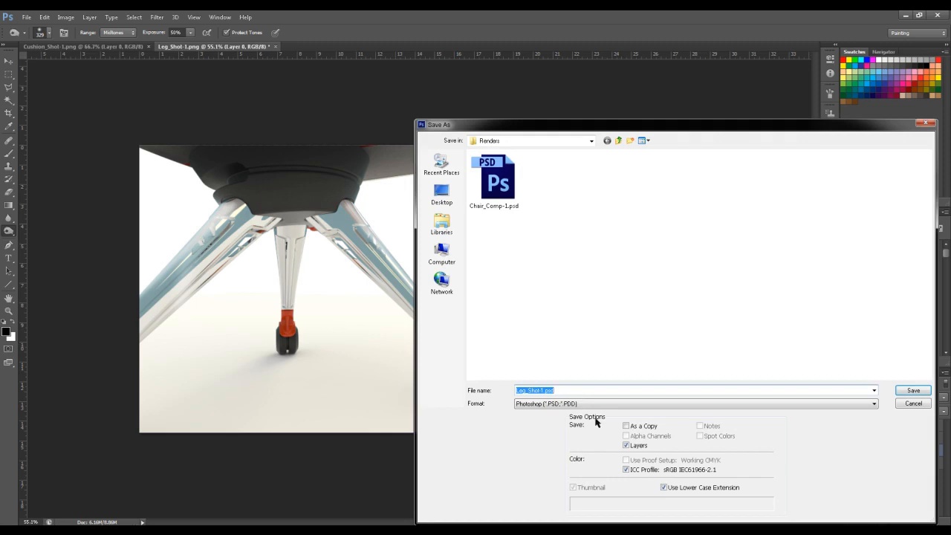
text(Leg_)
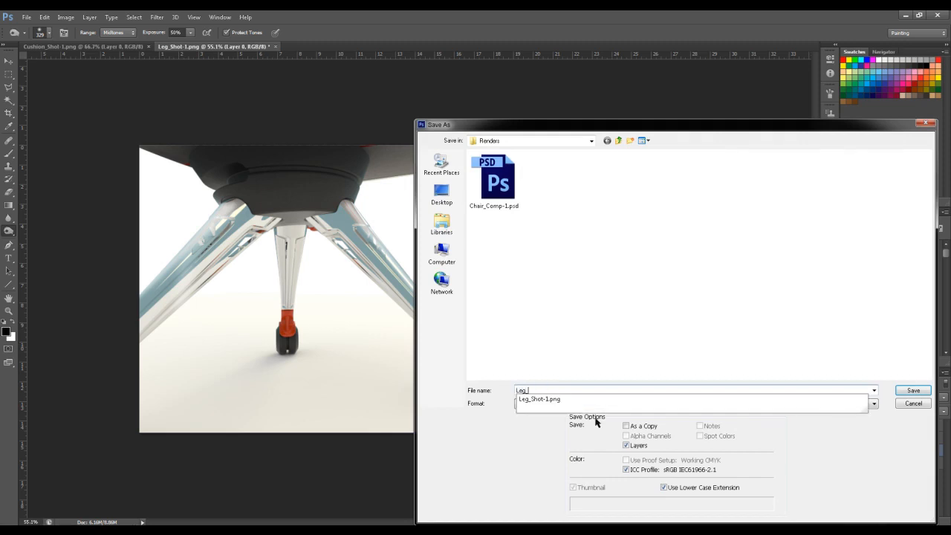
text(detail_Cushion)
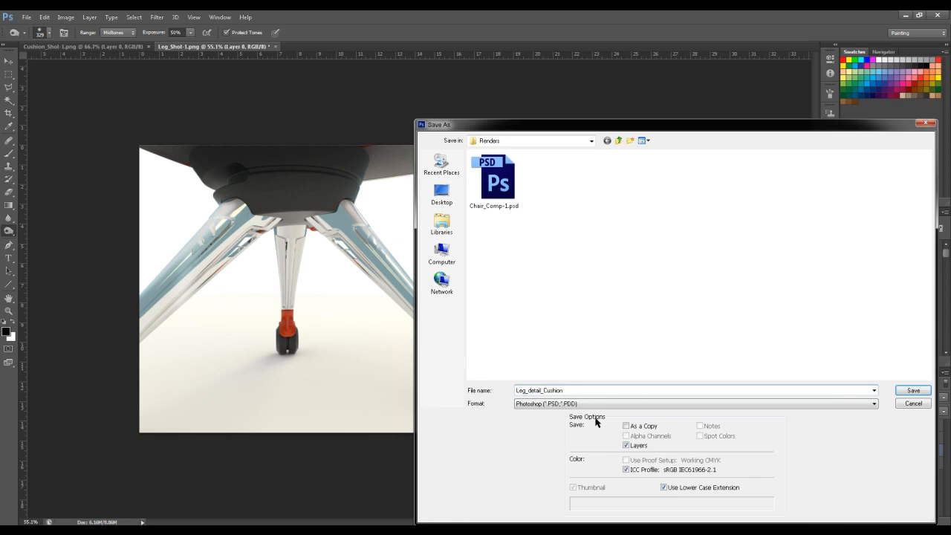
key(Return)
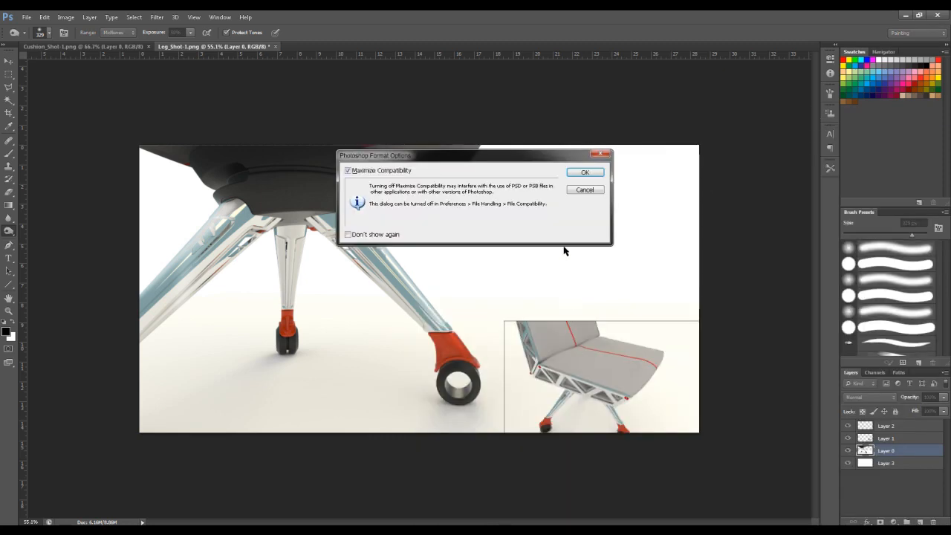
click(585, 172)
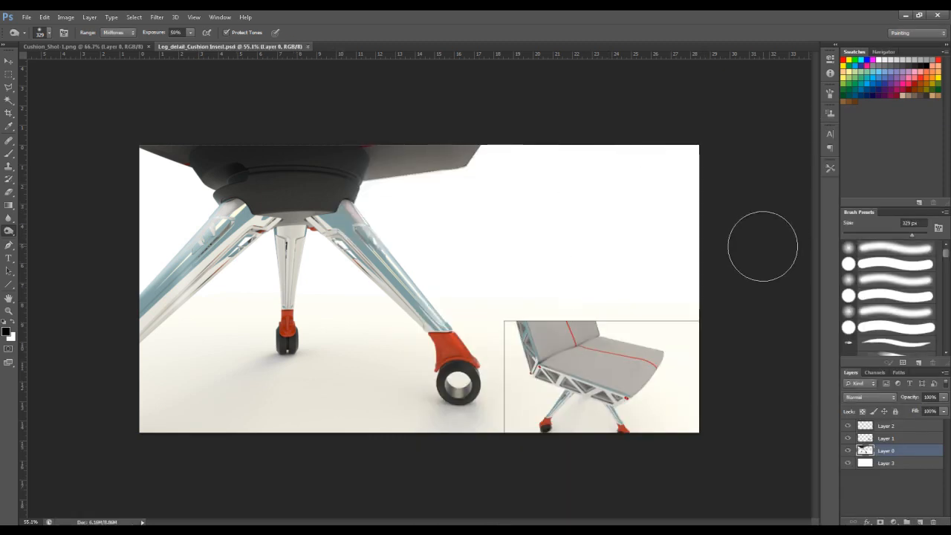